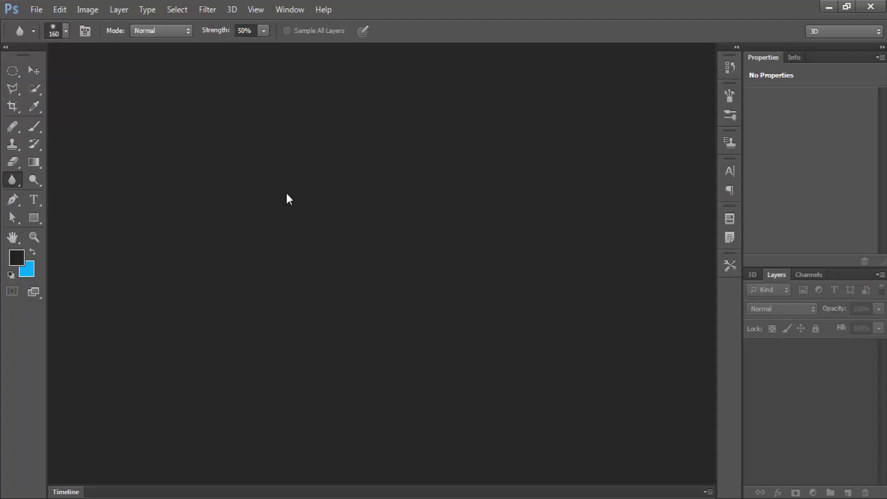
Open the acne-scarred face photo #01.jpg.
{"action": "key", "text": "ctrl+o"}
{"action": "left_click", "coordinate": [672, 163]}
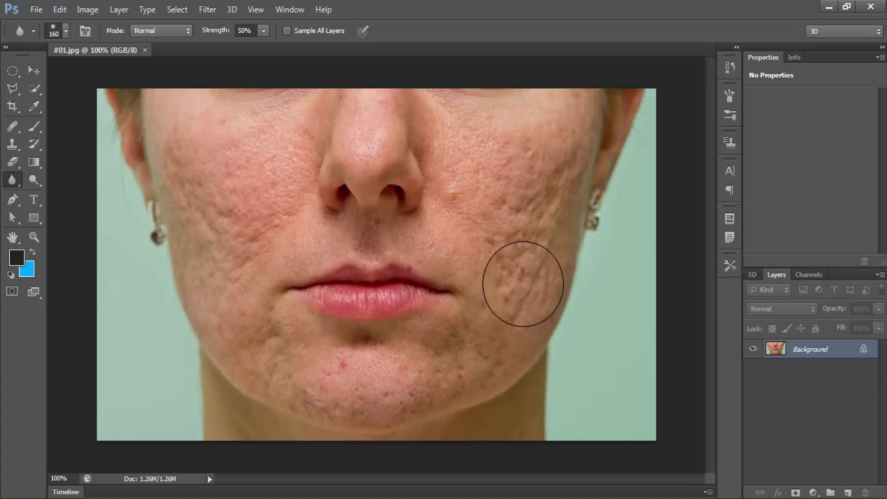
Unlock the Background as an editable Layer 0, then switch to the Move tool.
{"action": "double_click", "coordinate": [864, 352]}
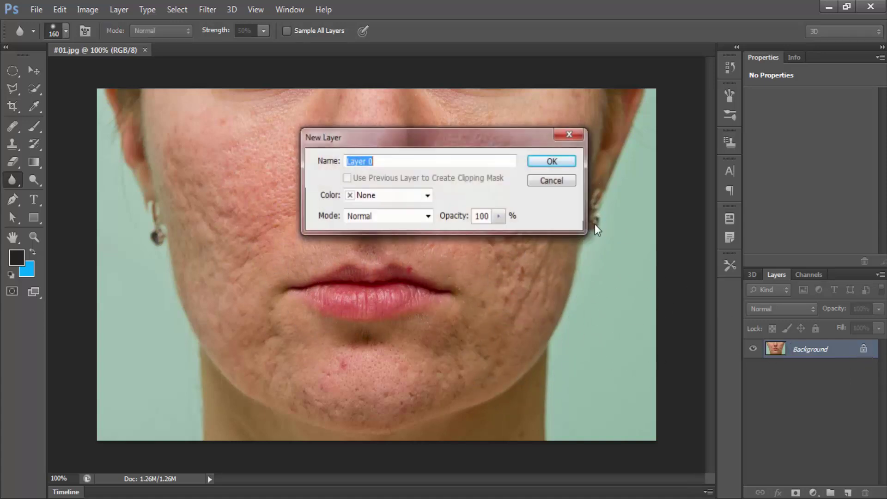
{"action": "left_click", "coordinate": [554, 161]}
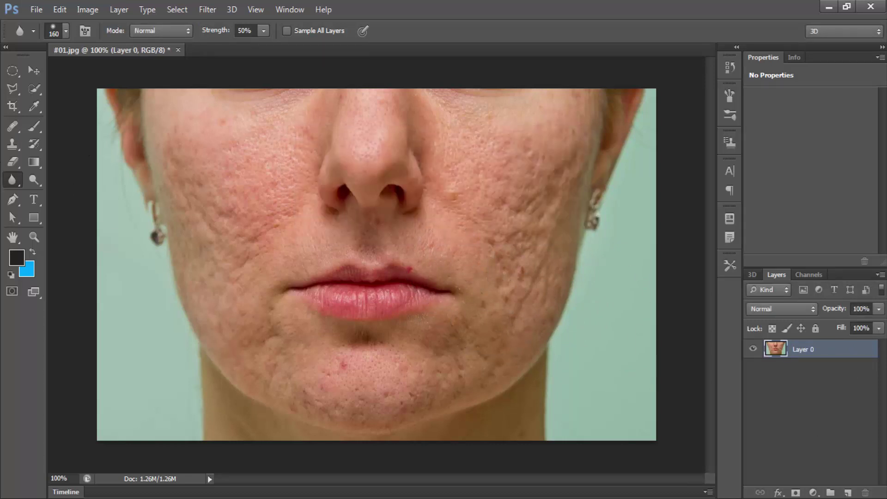
{"action": "left_click", "coordinate": [13, 106]}
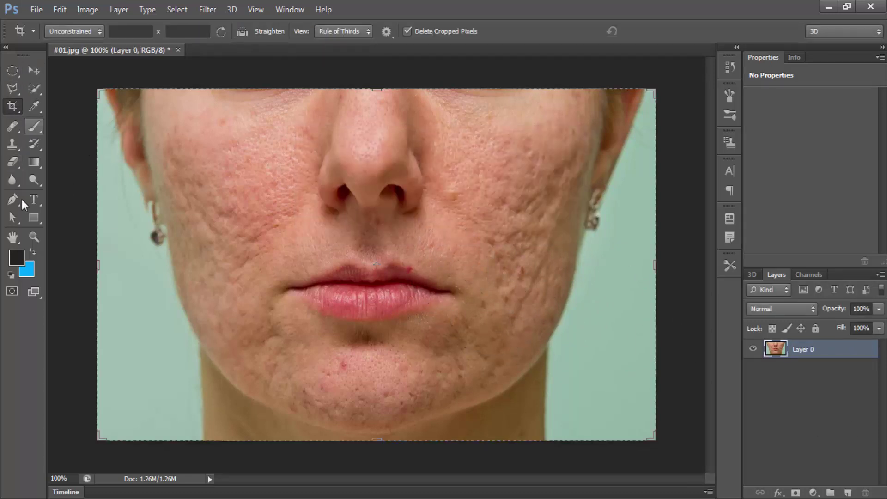
{"action": "left_click", "coordinate": [38, 69]}
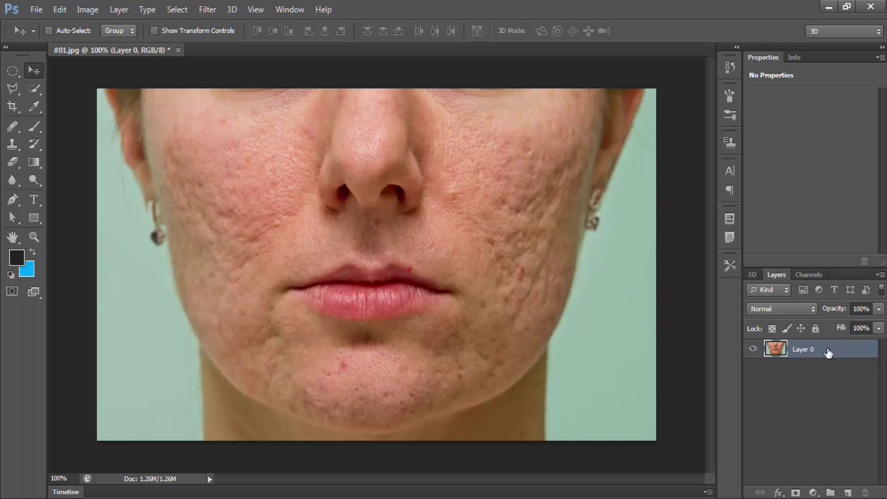
Duplicate Layer 0 as 'Layer 0 copy' through the Duplicate Layer dialog.
{"action": "key", "text": "ctrl+j"}
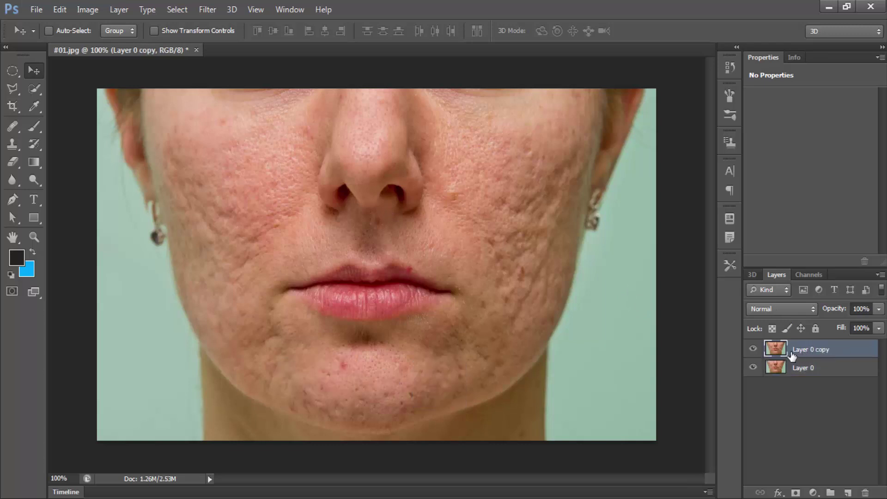
{"action": "key", "text": "ctrl+z"}
{"action": "right_click", "coordinate": [813, 349]}
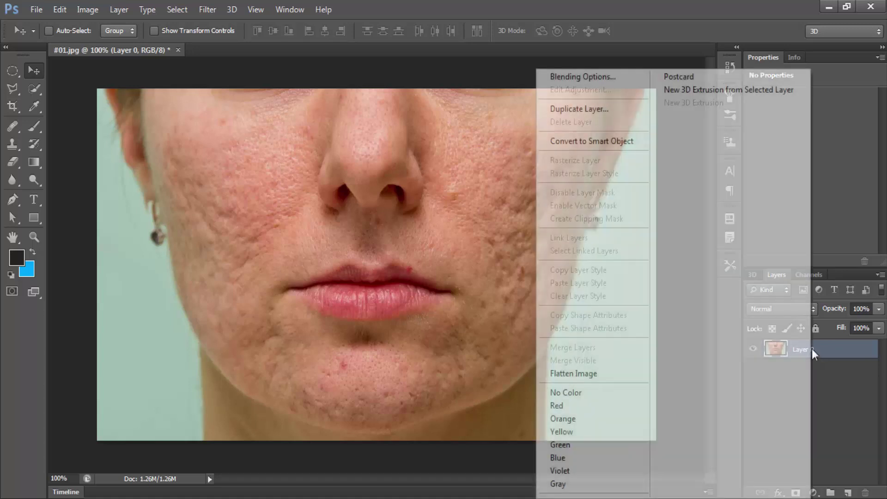
{"action": "left_click", "coordinate": [584, 110]}
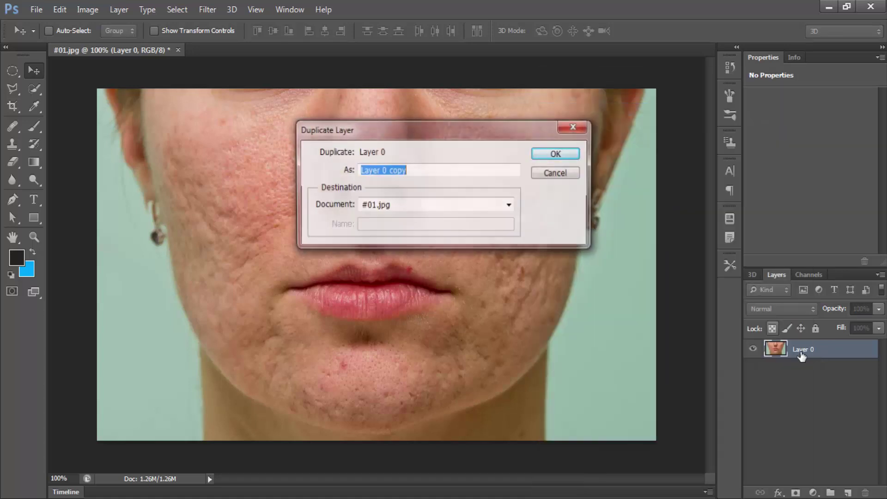
{"action": "left_click", "coordinate": [422, 167]}
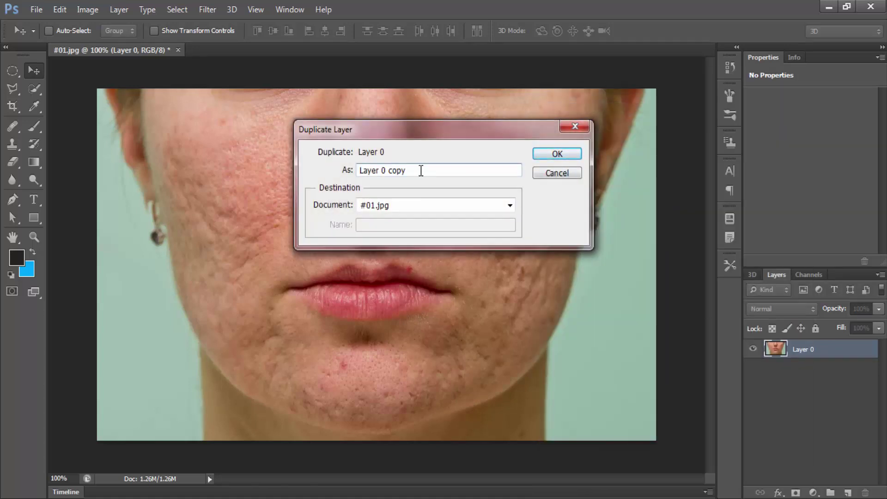
{"action": "left_click", "coordinate": [557, 153]}
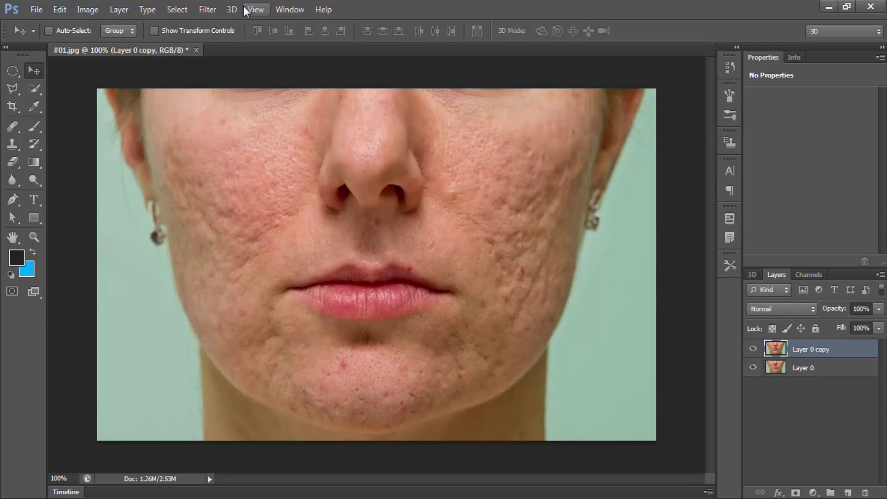
Browse the Filter menu to reach the blur filter choices.
{"action": "left_click", "coordinate": [214, 8]}
{"action": "mouse_move", "coordinate": [229, 95]}
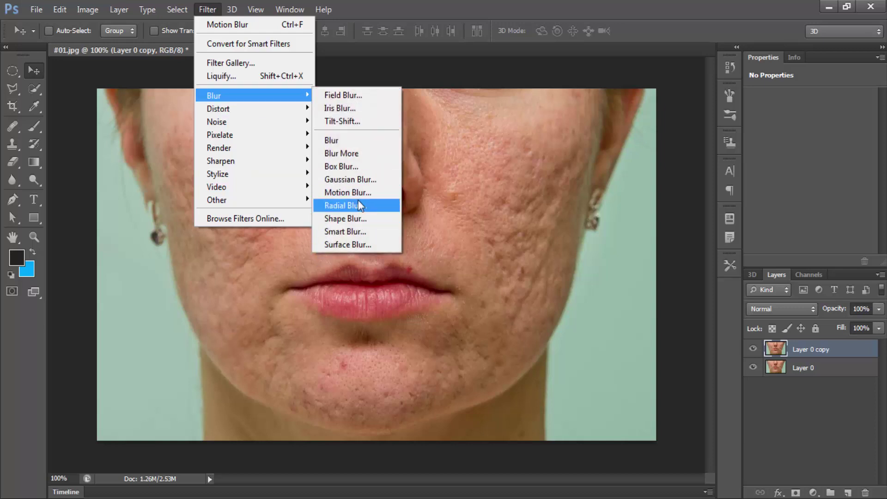
{"action": "left_click", "coordinate": [481, 4]}
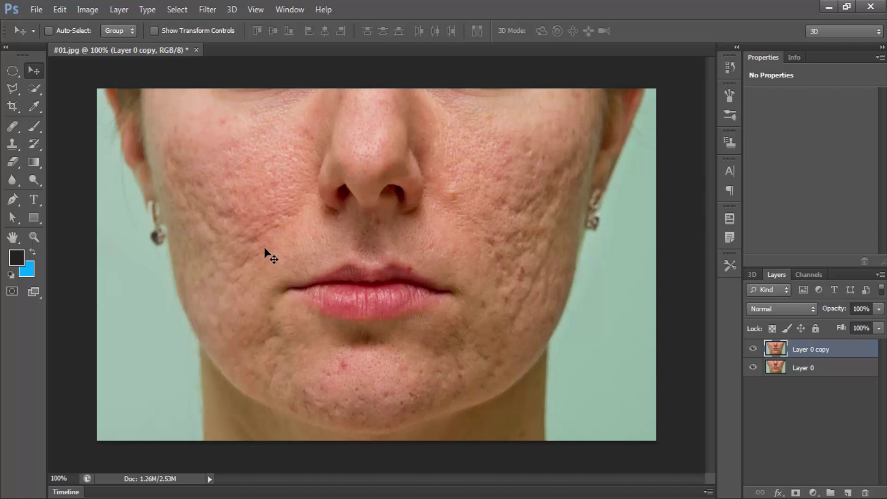
{"action": "left_click", "coordinate": [256, 9]}
{"action": "left_click", "coordinate": [208, 9]}
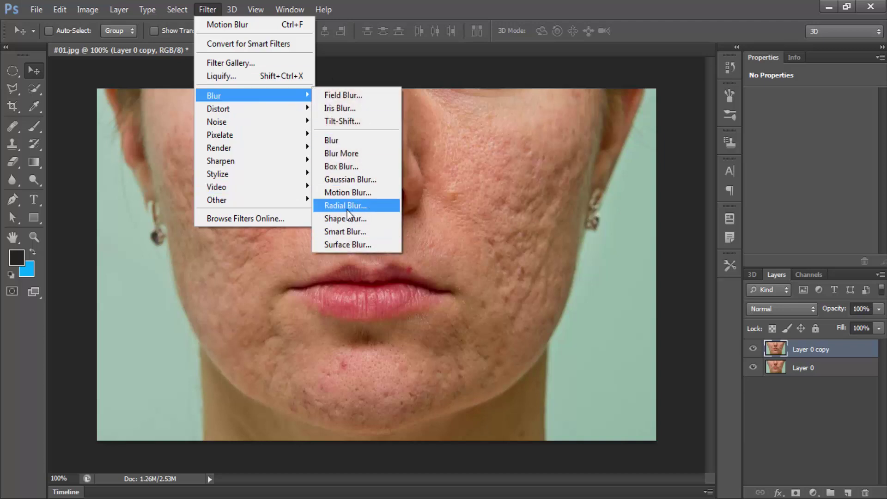
Apply a Gaussian Blur of about 3.9 pixels radius to Layer 0 copy.
{"action": "left_click", "coordinate": [340, 180]}
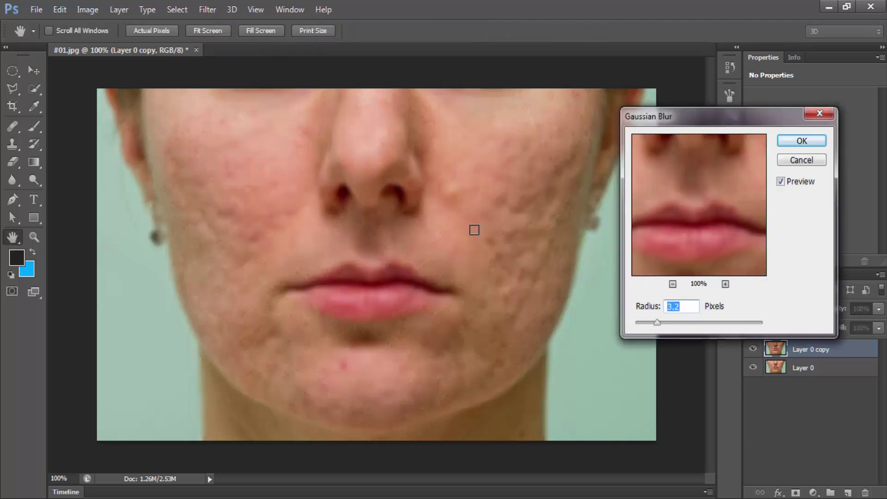
{"action": "left_click", "coordinate": [663, 323]}
{"action": "left_click_drag", "start_coordinate": [664, 325], "coordinate": [662, 327]}
{"action": "left_click", "coordinate": [802, 141]}
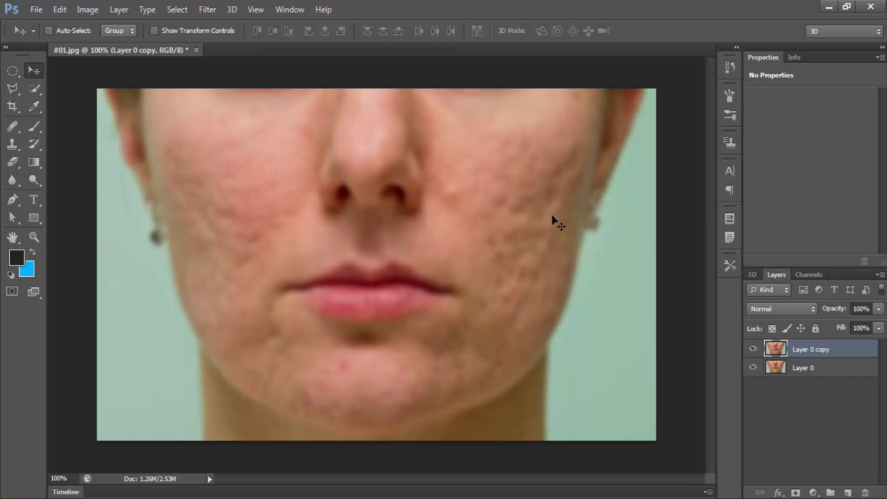
Add a white layer mask to Layer 0 copy.
{"action": "left_click", "coordinate": [796, 493]}
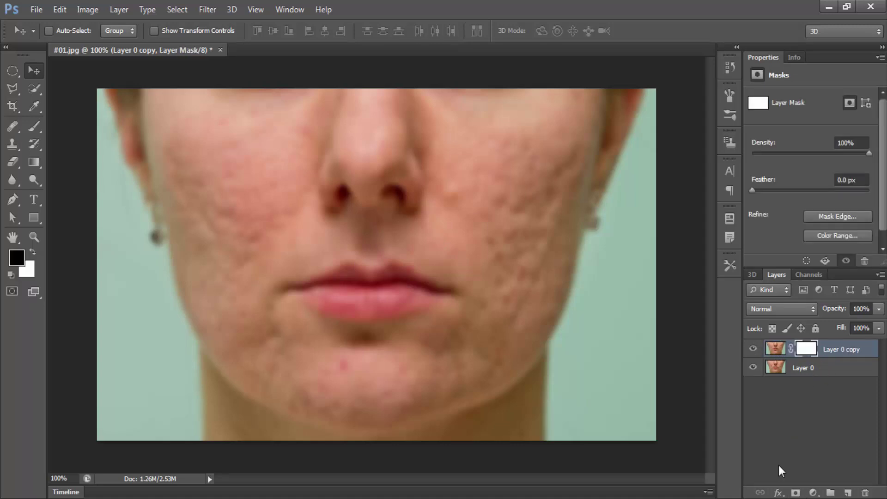
{"action": "key", "text": "ctrl+z"}
{"action": "left_click", "coordinate": [795, 493]}
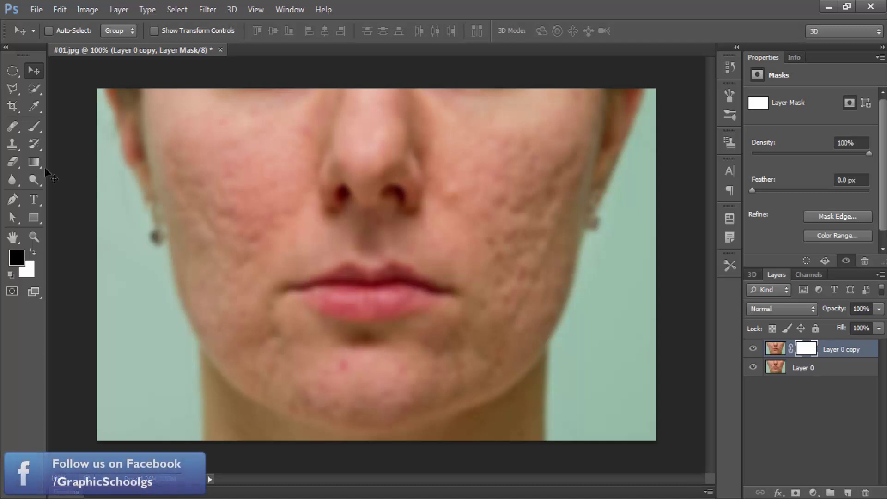
Choose the standard Brush tool and set a soft 141 px brush.
{"action": "left_click", "coordinate": [34, 133]}
{"action": "left_click", "coordinate": [68, 124]}
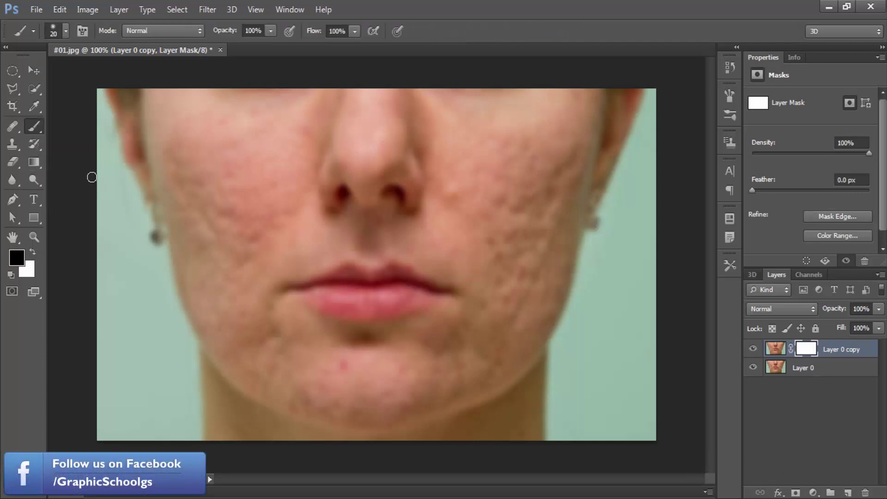
{"action": "right_click", "coordinate": [446, 196]}
{"action": "left_click", "coordinate": [524, 230]}
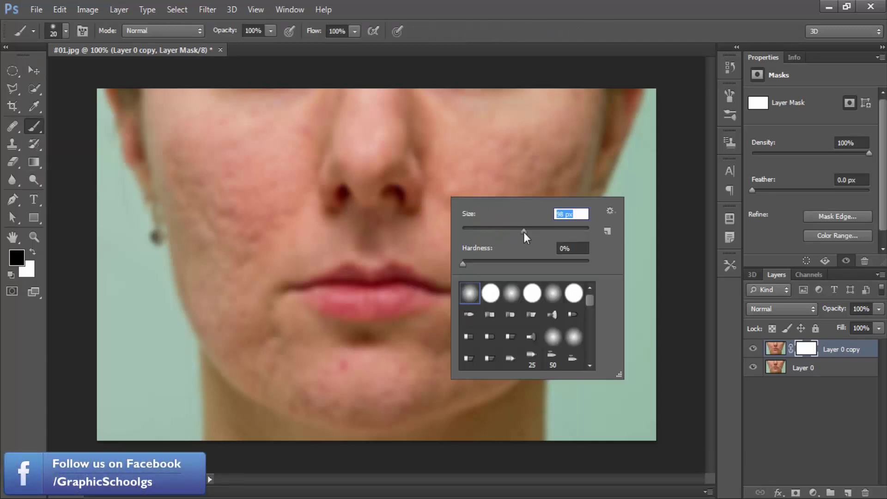
{"action": "key", "text": "Return"}
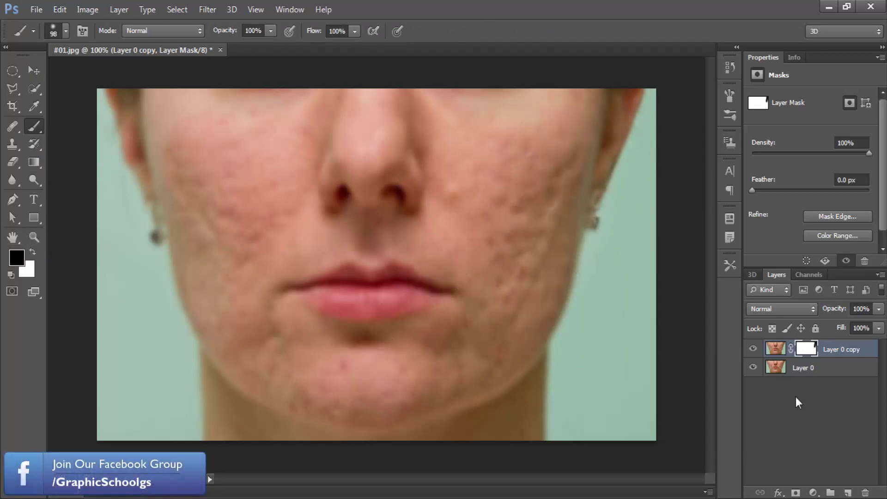
{"action": "right_click", "coordinate": [548, 216]}
{"action": "left_click_drag", "start_coordinate": [613, 249], "coordinate": [636, 249]}
{"action": "key", "text": "Return"}
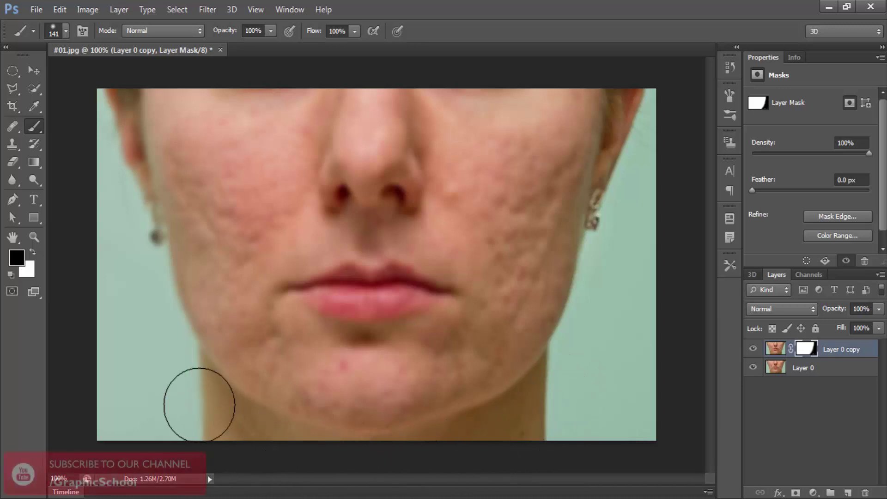
Paint black on the mask along the face's left edge and jaw.
{"action": "mouse_move", "coordinate": [158, 390]}
{"action": "left_mouse_down"}
{"action": "mouse_move", "coordinate": [137, 202]}
{"action": "mouse_move", "coordinate": [111, 81]}
{"action": "left_mouse_up"}
{"action": "mouse_move", "coordinate": [125, 377]}
{"action": "left_mouse_down"}
{"action": "mouse_move", "coordinate": [118, 287]}
{"action": "mouse_move", "coordinate": [133, 268]}
{"action": "left_mouse_up"}
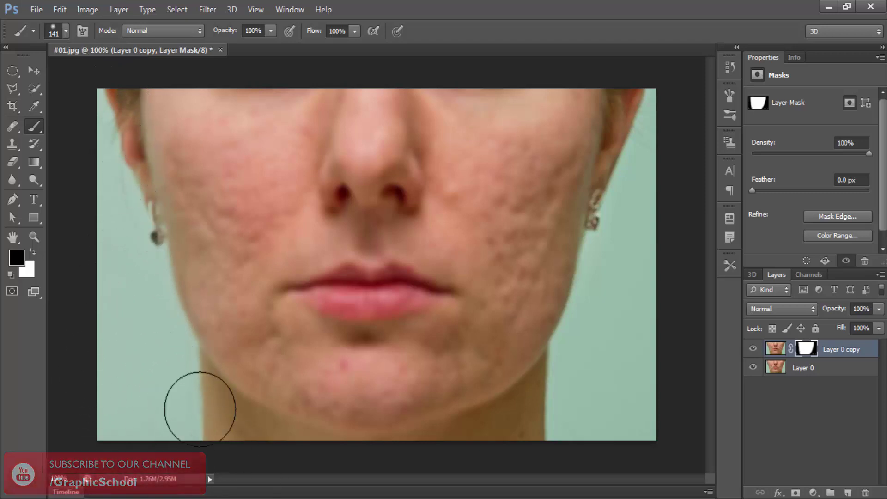
{"action": "right_click", "coordinate": [479, 347]}
Shrink the brush to 28 px and mask the blur off the lips.
{"action": "left_click", "coordinate": [514, 349]}
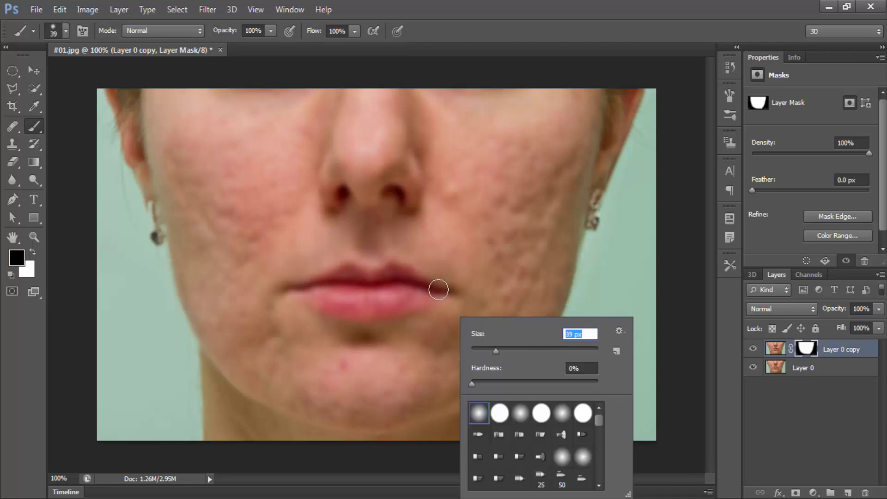
{"action": "right_click", "coordinate": [457, 320]}
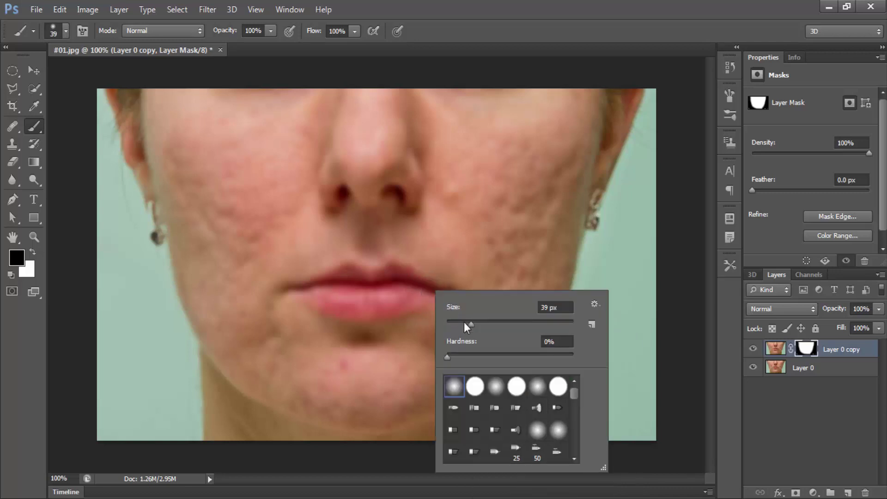
{"action": "left_click", "coordinate": [464, 326]}
{"action": "key", "text": "Return"}
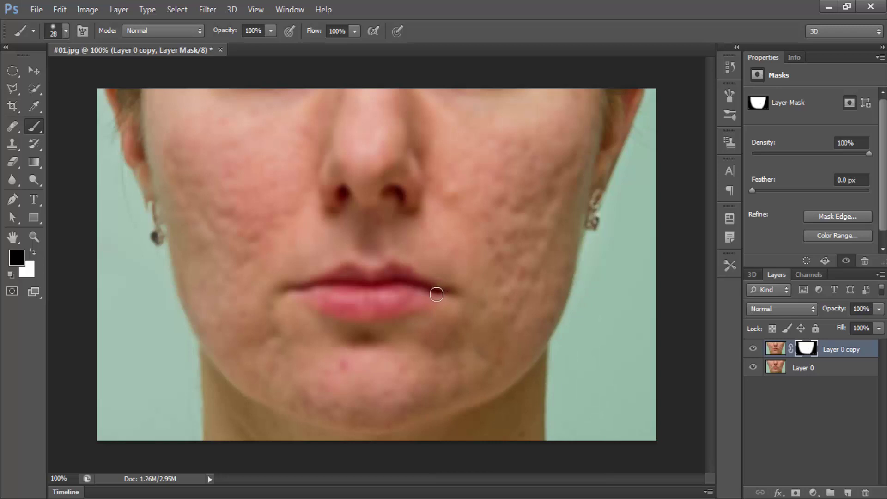
{"action": "left_click_drag", "start_coordinate": [437, 294], "coordinate": [394, 272]}
{"action": "mouse_move", "coordinate": [340, 273]}
{"action": "left_mouse_down"}
{"action": "mouse_move", "coordinate": [301, 287]}
{"action": "mouse_move", "coordinate": [320, 304]}
{"action": "mouse_move", "coordinate": [410, 292]}
{"action": "mouse_move", "coordinate": [355, 307]}
{"action": "left_mouse_up"}
With a 53 px brush, restore sharpness along the chin crease.
{"action": "right_click", "coordinate": [337, 297]}
{"action": "type", "text": "53"}
{"action": "key", "text": "Return"}
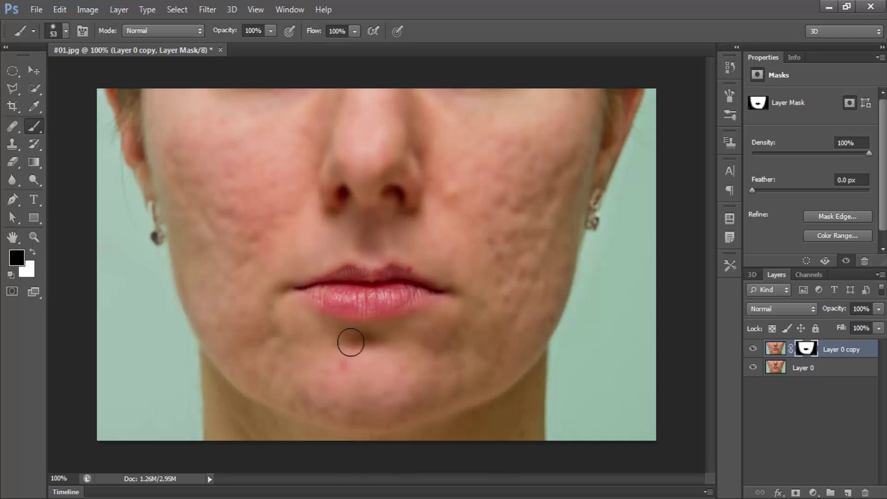
{"action": "mouse_move", "coordinate": [350, 343]}
{"action": "left_mouse_down"}
{"action": "mouse_move", "coordinate": [388, 333]}
{"action": "mouse_move", "coordinate": [340, 342]}
{"action": "mouse_move", "coordinate": [376, 356]}
{"action": "mouse_move", "coordinate": [364, 362]}
{"action": "left_mouse_up"}
With a 71 px black brush, keep the nose pores sharp on the mask.
{"action": "right_click", "coordinate": [388, 178]}
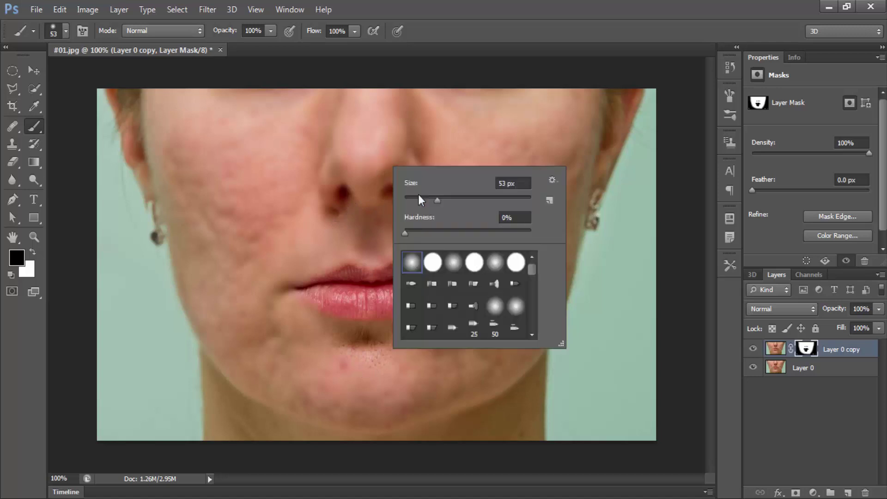
{"action": "left_click", "coordinate": [449, 200]}
{"action": "key", "text": "Return"}
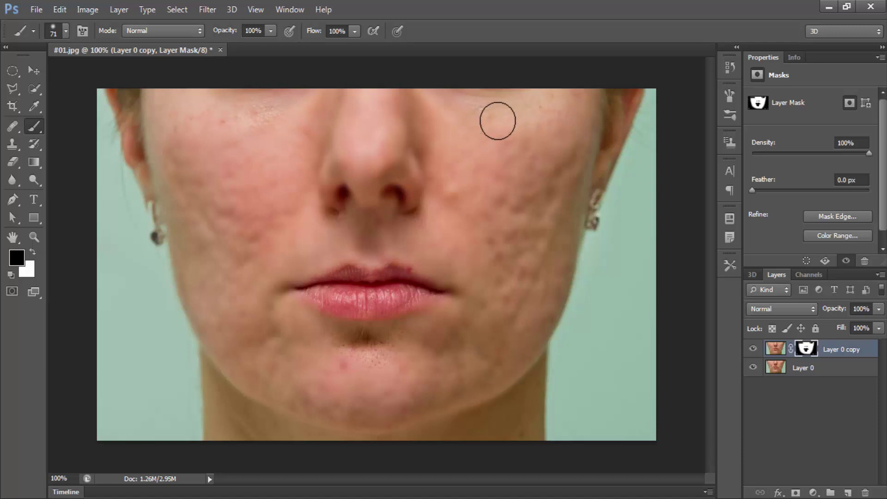
{"action": "key", "text": "x"}
{"action": "right_click", "coordinate": [598, 173]}
{"action": "key", "text": "Return"}
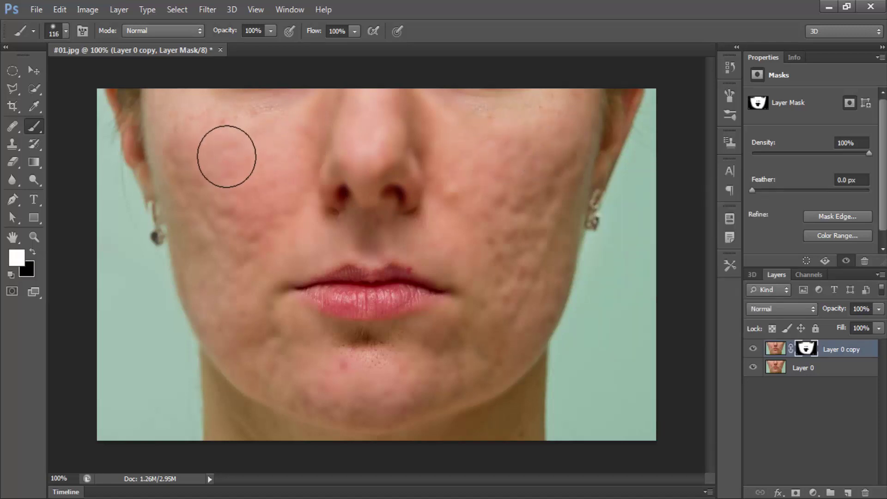
{"action": "key", "text": "x"}
{"action": "mouse_move", "coordinate": [379, 173]}
{"action": "left_mouse_down"}
{"action": "mouse_move", "coordinate": [357, 228]}
{"action": "mouse_move", "coordinate": [344, 168]}
{"action": "mouse_move", "coordinate": [386, 254]}
{"action": "mouse_move", "coordinate": [398, 190]}
{"action": "left_mouse_up"}
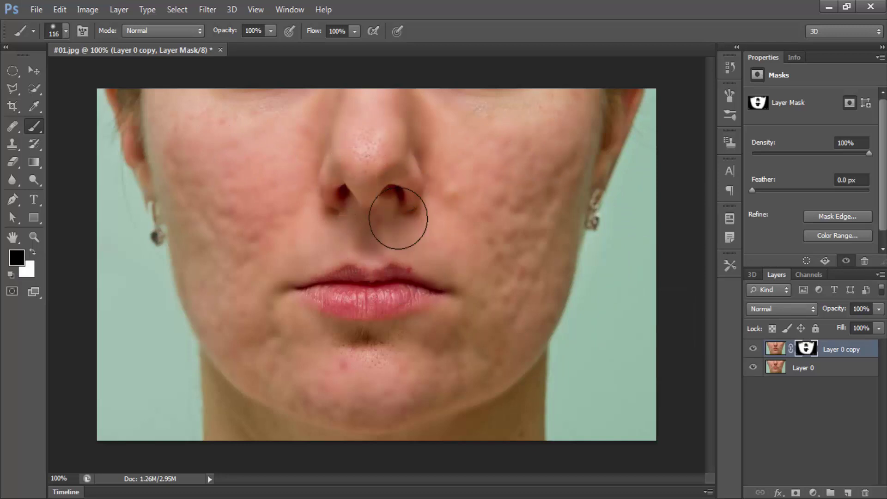
Return to the Brush and toggle the mask paint colour between white and black.
{"action": "key", "text": "z"}
{"action": "key", "text": "b"}
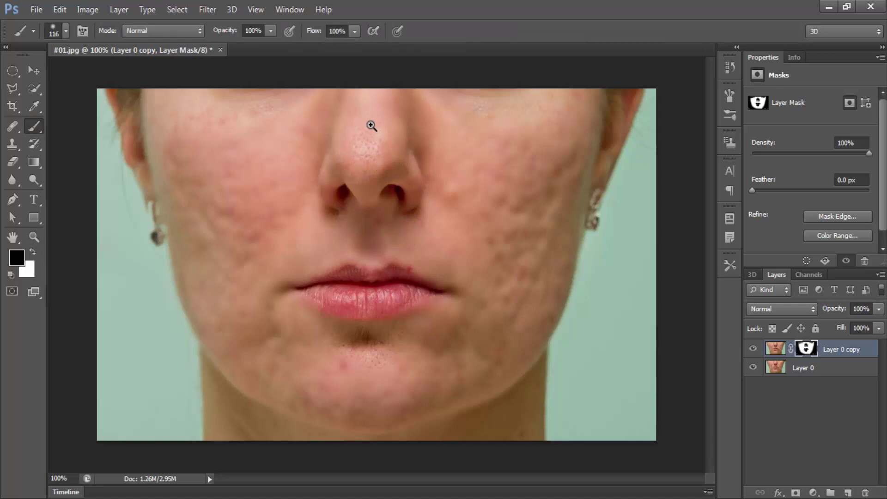
{"action": "key", "text": "x"}
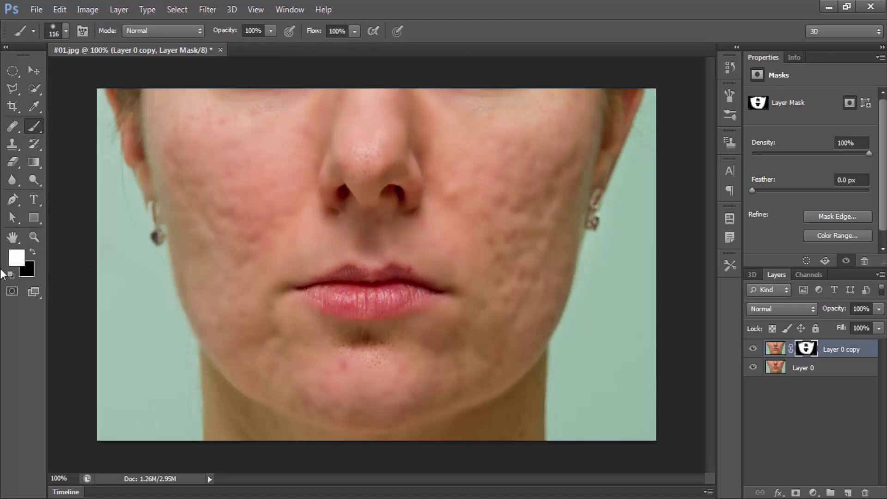
{"action": "left_click", "coordinate": [33, 251]}
{"action": "key", "text": "x"}
{"action": "key", "text": "x"}
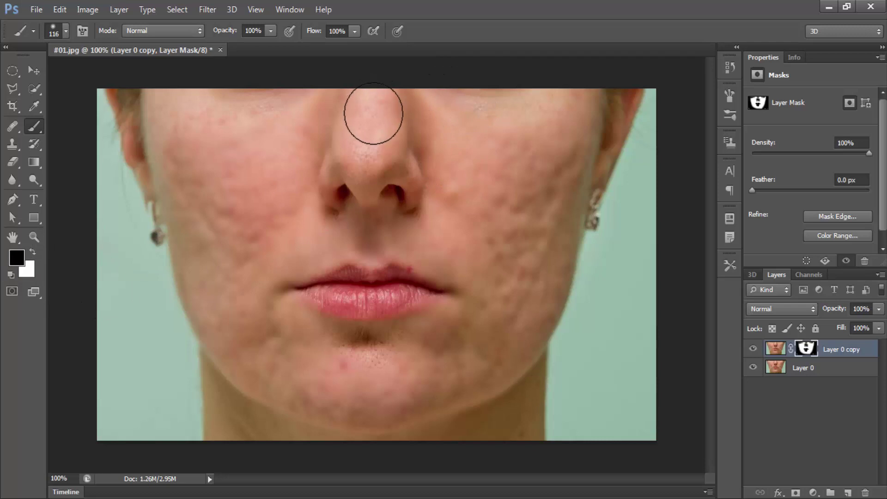
{"action": "key", "text": "x"}
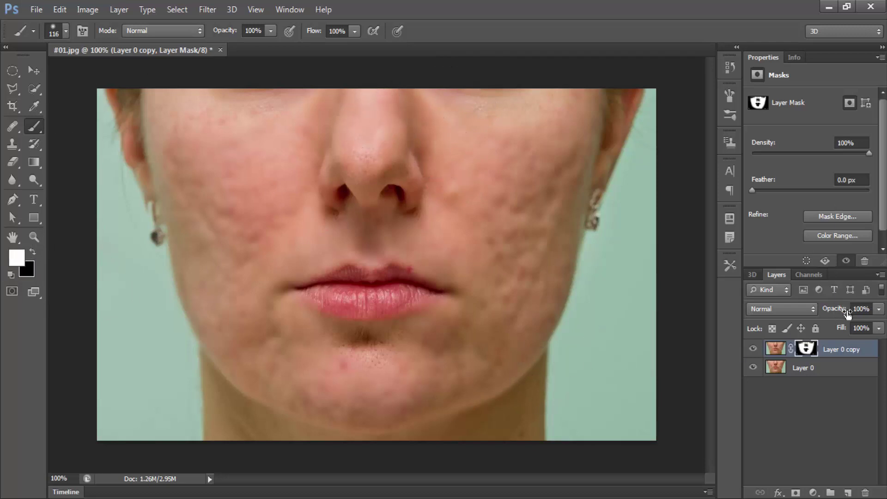
Lower the blurred Layer 0 copy's opacity to about 66%.
{"action": "left_click", "coordinate": [880, 311]}
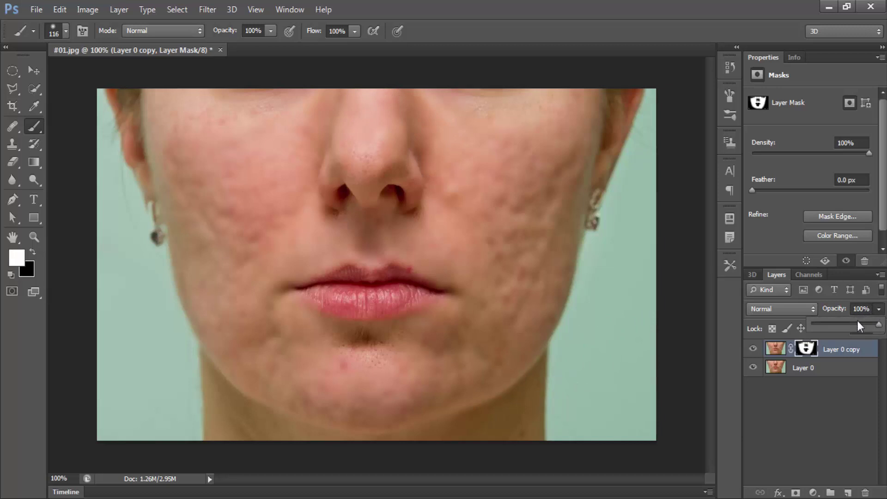
{"action": "left_click", "coordinate": [776, 349]}
{"action": "left_click", "coordinate": [879, 311]}
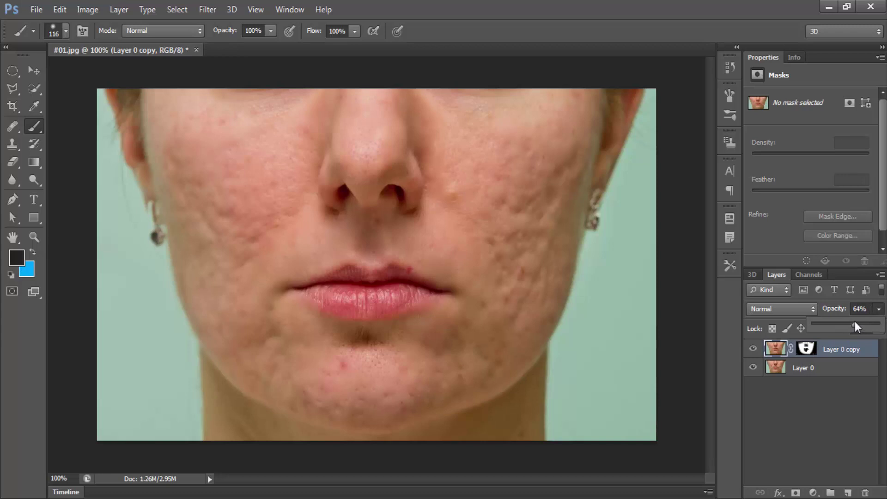
{"action": "mouse_move", "coordinate": [855, 323]}
{"action": "left_mouse_down"}
{"action": "mouse_move", "coordinate": [791, 328]}
{"action": "mouse_move", "coordinate": [824, 325]}
{"action": "left_mouse_up"}
{"action": "left_click_drag", "start_coordinate": [860, 322], "coordinate": [860, 323]}
{"action": "left_click", "coordinate": [839, 408]}
Target the mask with a 54 px black brush, then select both Layer 0 and its copy.
{"action": "left_click", "coordinate": [812, 346]}
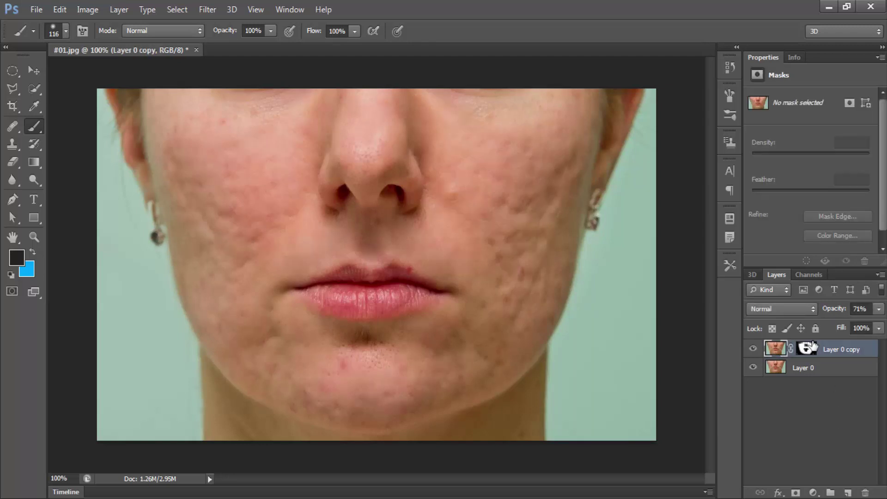
{"action": "left_click", "coordinate": [807, 348]}
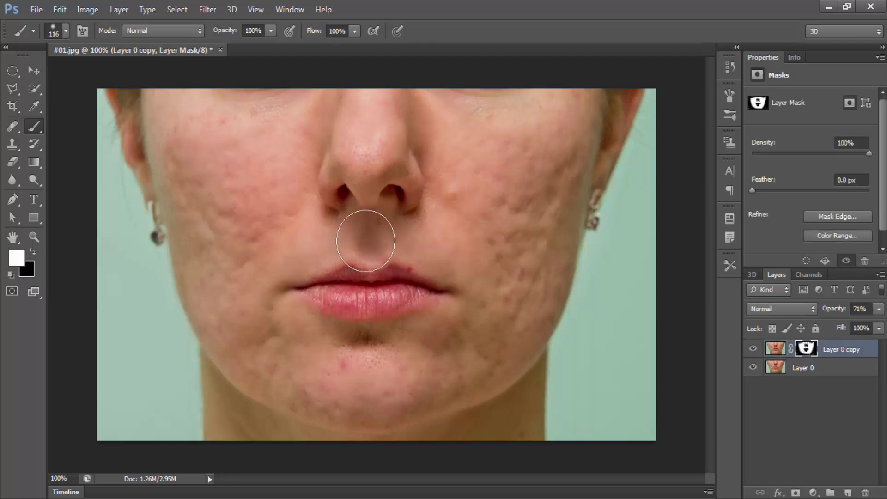
{"action": "right_click", "coordinate": [374, 261]}
{"action": "left_click", "coordinate": [414, 295]}
{"action": "key", "text": "Return"}
{"action": "key", "text": "x"}
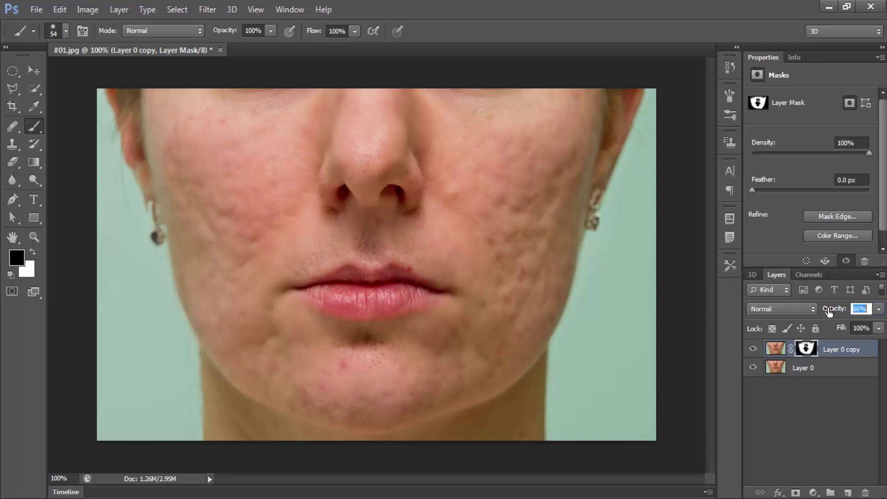
{"action": "left_click", "coordinate": [831, 367]}
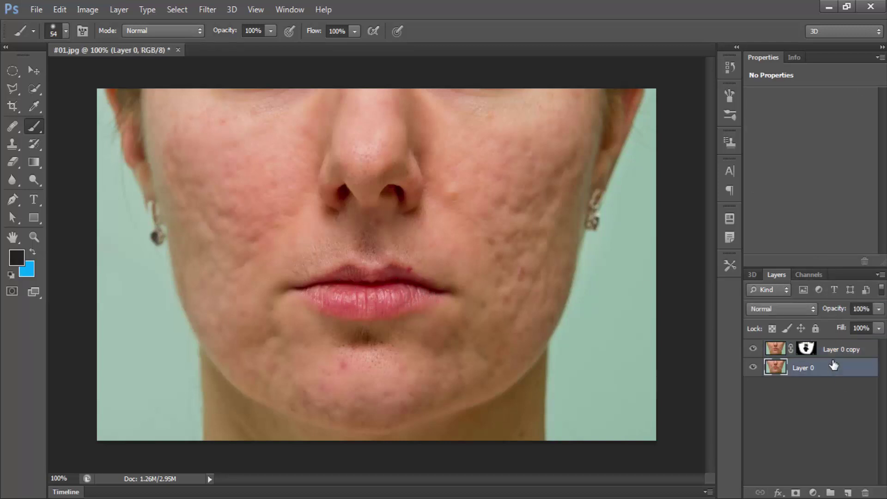
{"action": "left_click", "coordinate": [851, 353], "text": "shift"}
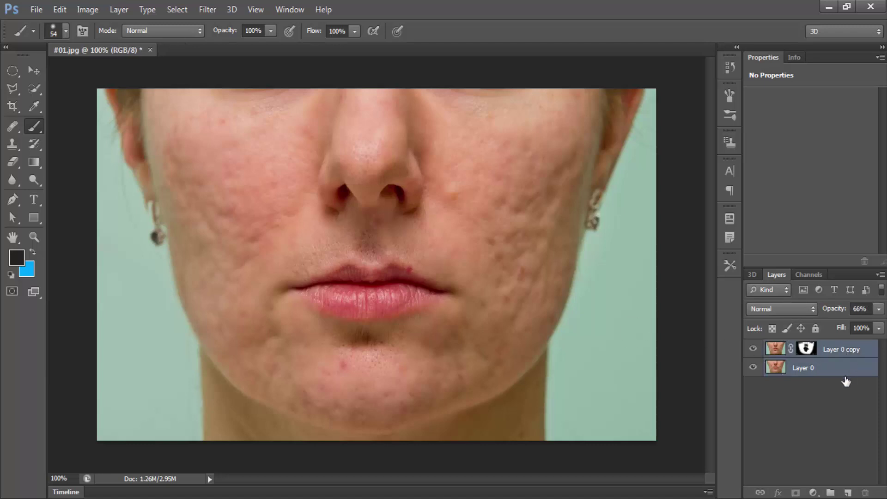
Merge Layer 0 and Layer 0 copy into one layer.
{"action": "right_click", "coordinate": [842, 354]}
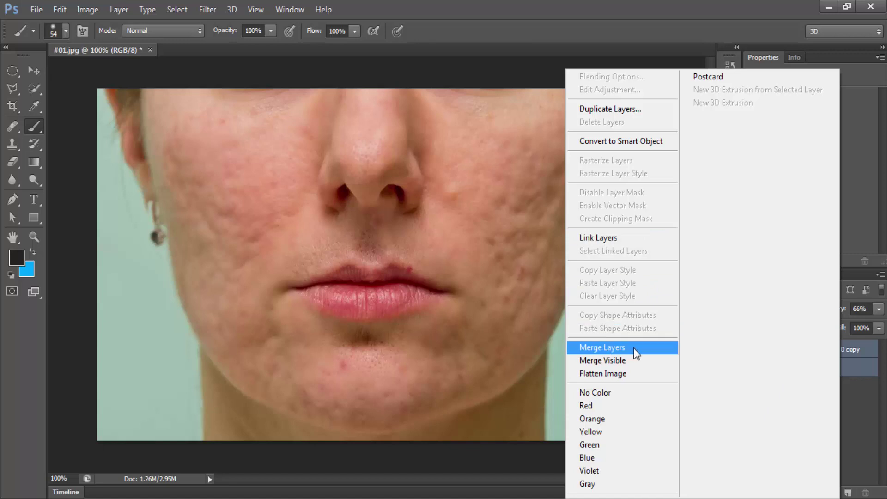
{"action": "left_click", "coordinate": [851, 383]}
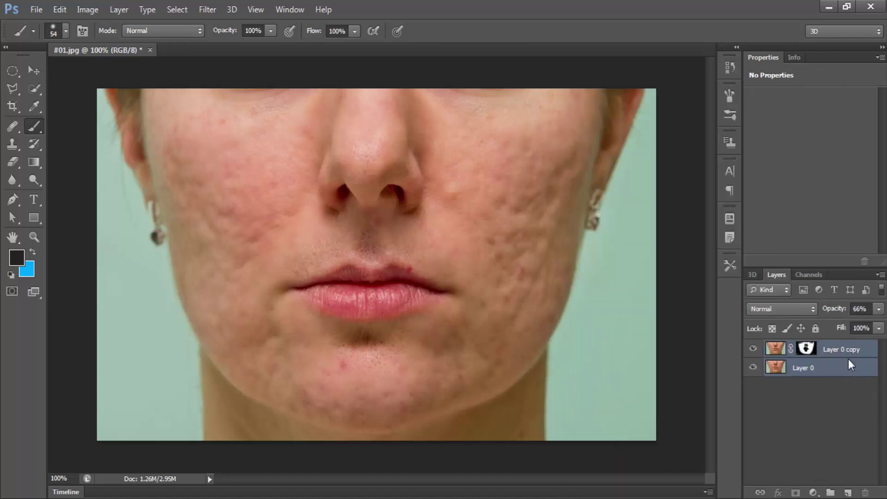
{"action": "right_click", "coordinate": [848, 360]}
{"action": "left_click", "coordinate": [612, 350]}
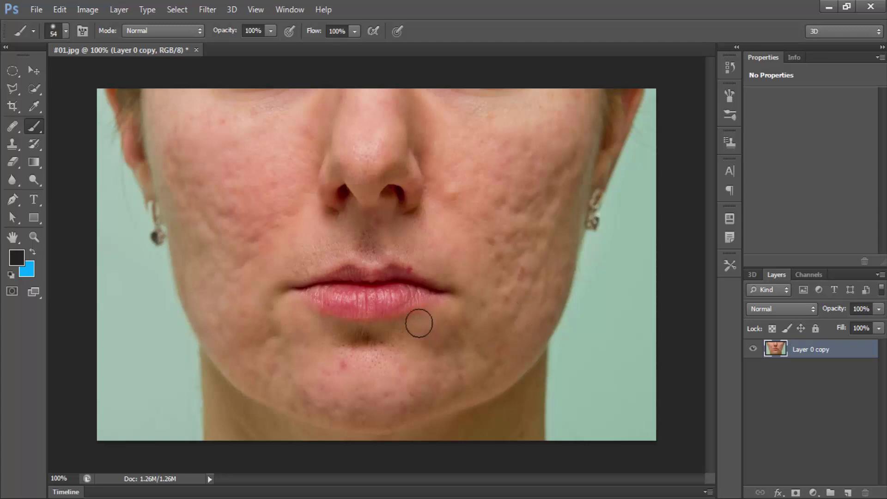
Select the Spot Healing Brush with a 40 px size.
{"action": "left_click", "coordinate": [13, 126]}
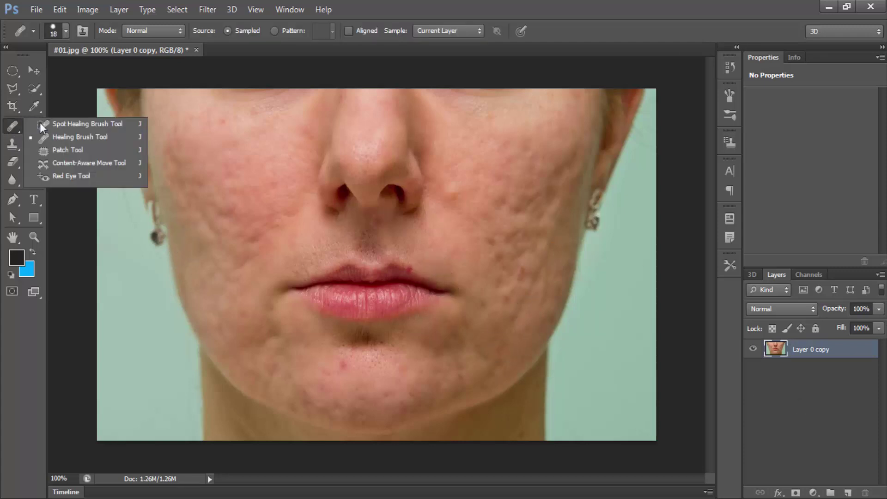
{"action": "left_click", "coordinate": [62, 124]}
{"action": "right_click", "coordinate": [247, 158]}
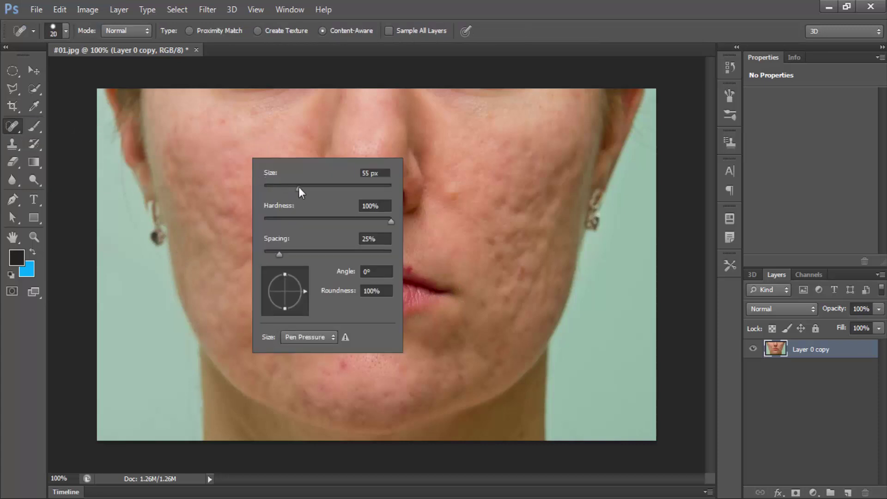
{"action": "right_click", "coordinate": [455, 189]}
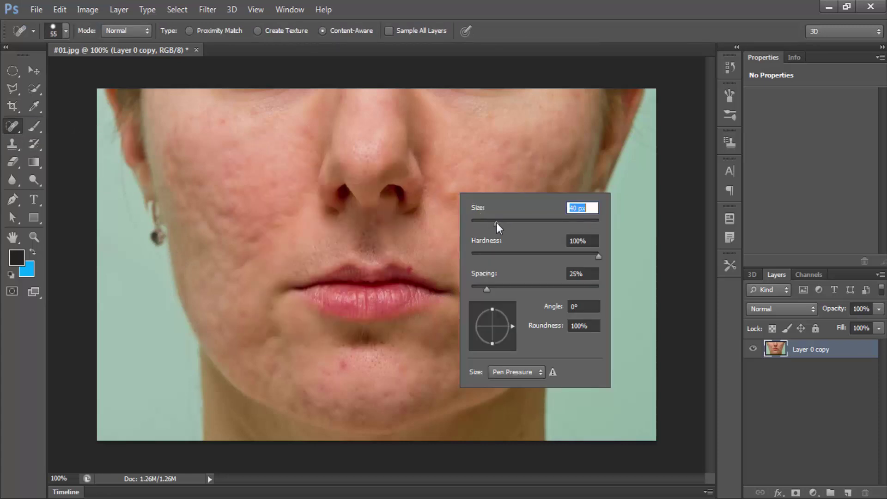
{"action": "type", "text": "40"}
{"action": "key", "text": "Return"}
Heal blemishes on the right cheek, a left-cheek spot and the chin's red spot.
{"action": "left_click", "coordinate": [455, 190]}
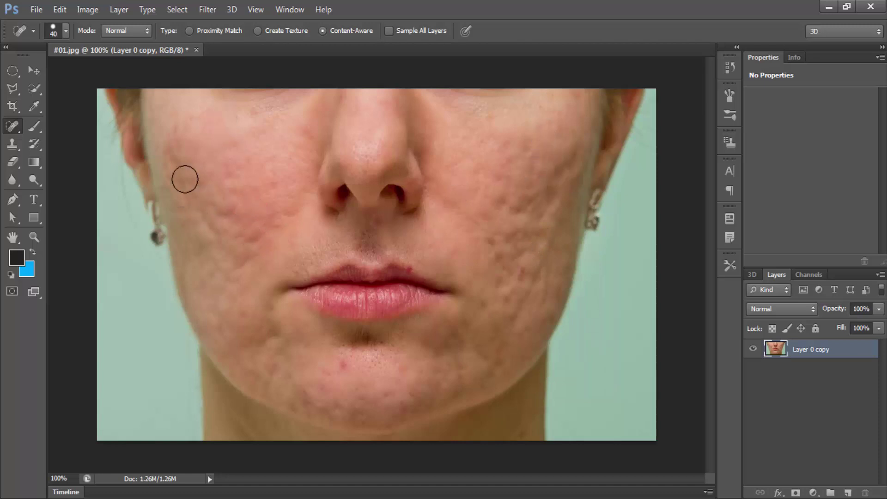
{"action": "left_click_drag", "start_coordinate": [165, 136], "coordinate": [174, 133]}
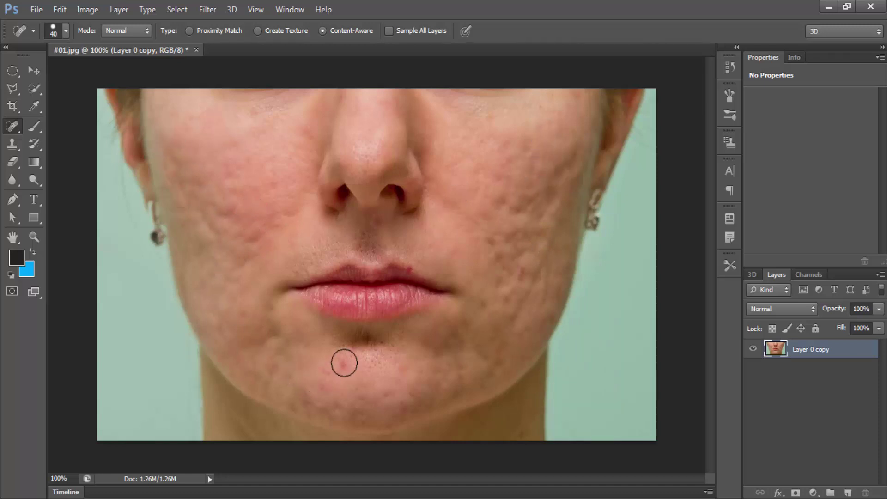
{"action": "left_click", "coordinate": [343, 367]}
{"action": "left_click", "coordinate": [487, 250]}
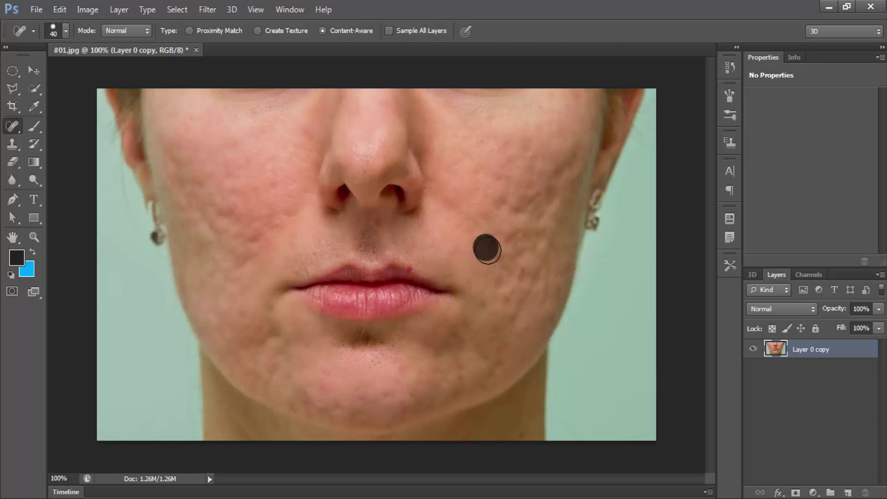
{"action": "left_click", "coordinate": [486, 127]}
{"action": "left_click", "coordinate": [571, 102]}
{"action": "left_click", "coordinate": [556, 129]}
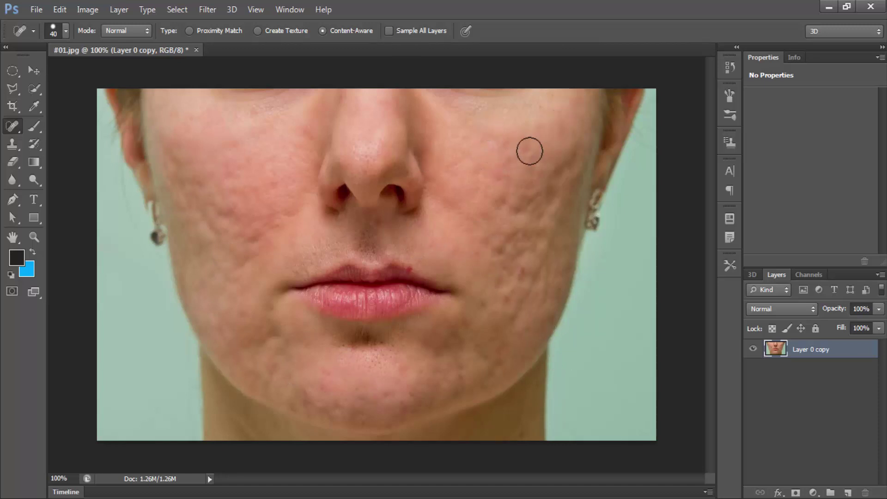
{"action": "left_click", "coordinate": [502, 150]}
{"action": "left_click", "coordinate": [468, 168]}
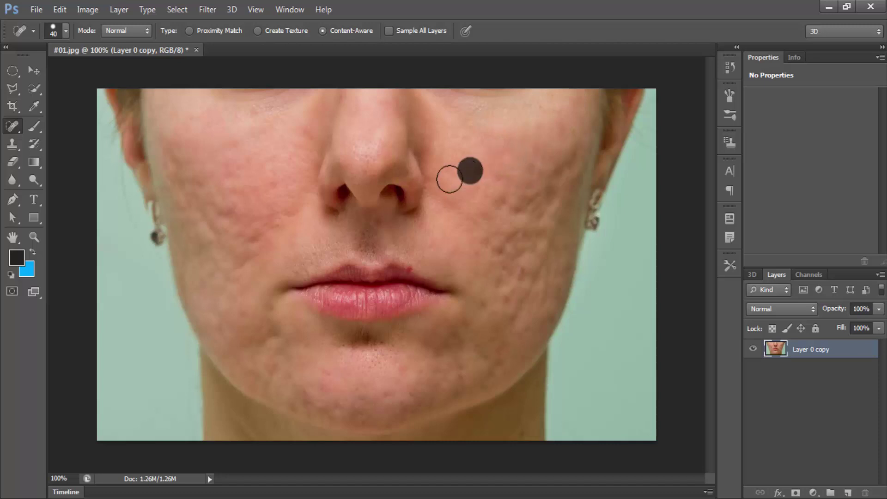
Heal the remaining spots across the left cheek.
{"action": "left_click", "coordinate": [267, 190]}
{"action": "left_click", "coordinate": [232, 166]}
{"action": "left_click", "coordinate": [243, 198]}
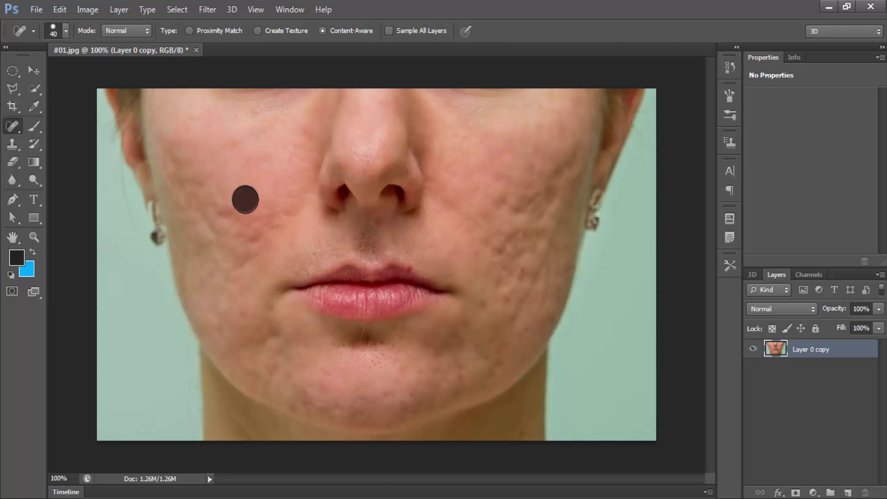
{"action": "left_click", "coordinate": [222, 210]}
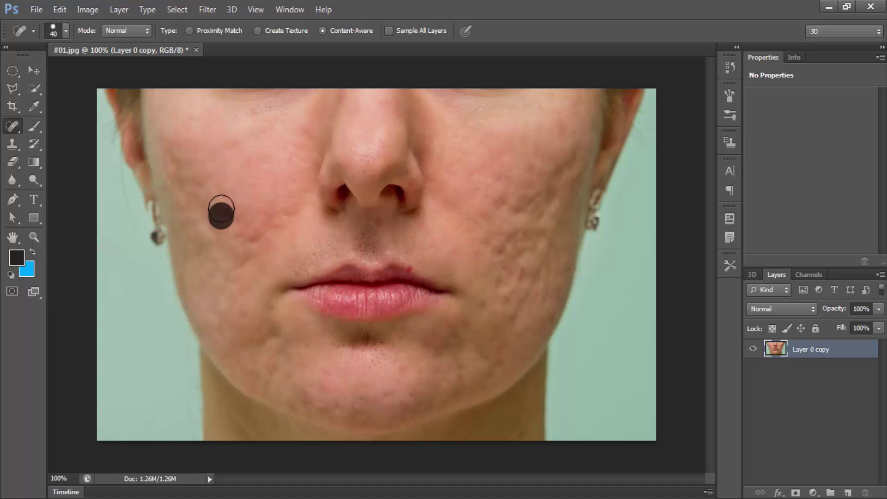
{"action": "left_click", "coordinate": [179, 191]}
{"action": "left_click", "coordinate": [175, 165]}
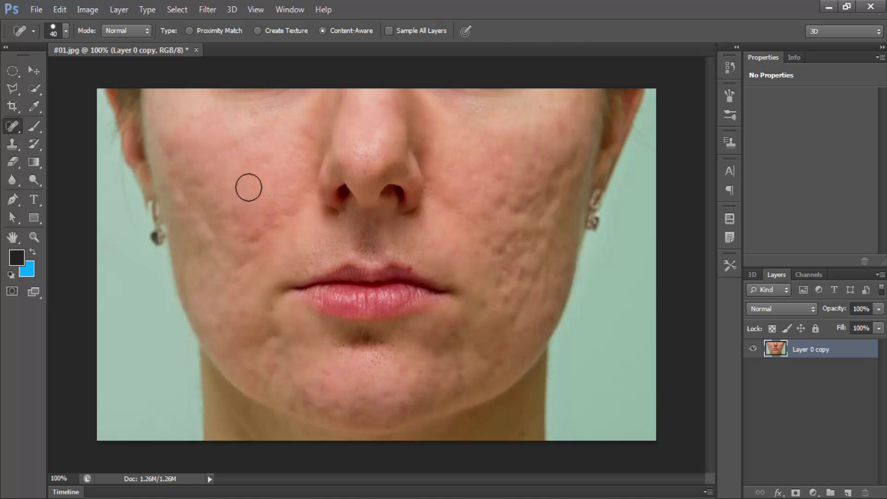
{"action": "left_click", "coordinate": [13, 143]}
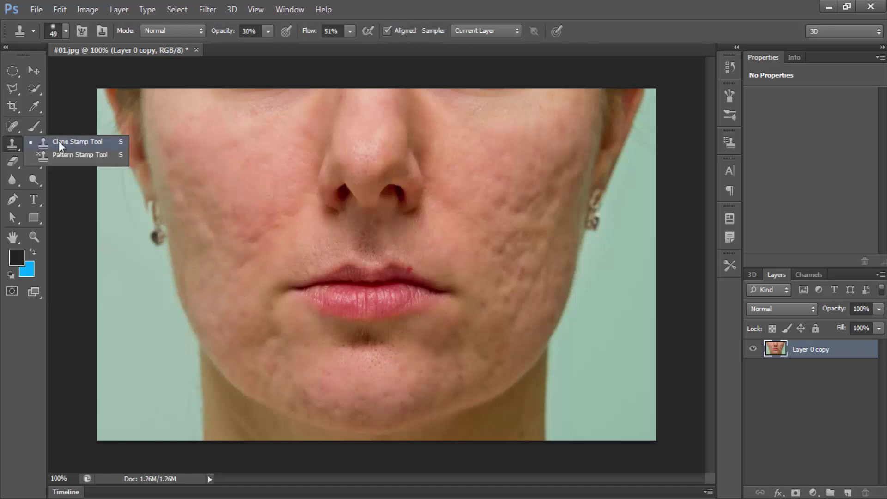
Set up the Clone Stamp with a roughly 79 px brush and 50% flow.
{"action": "left_click", "coordinate": [59, 141]}
{"action": "right_click", "coordinate": [301, 183]}
{"action": "left_click_drag", "start_coordinate": [348, 213], "coordinate": [361, 215]}
{"action": "left_click", "coordinate": [352, 31]}
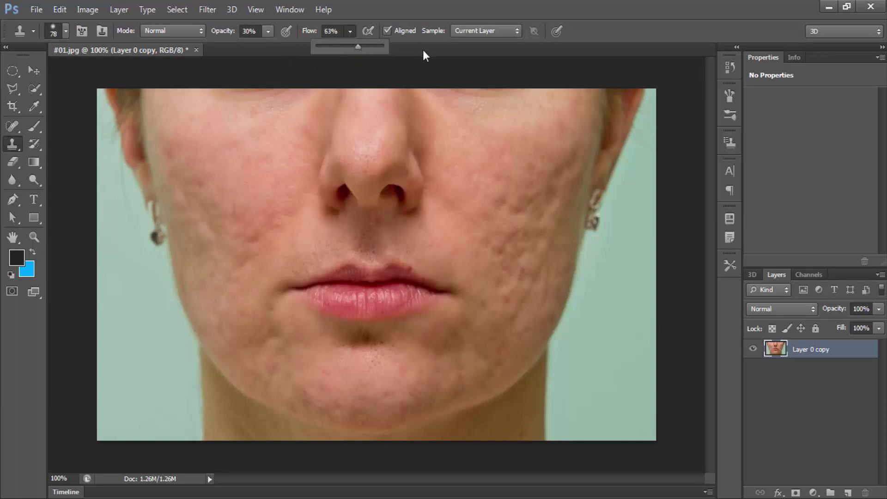
{"action": "left_click", "coordinate": [249, 178], "text": "alt"}
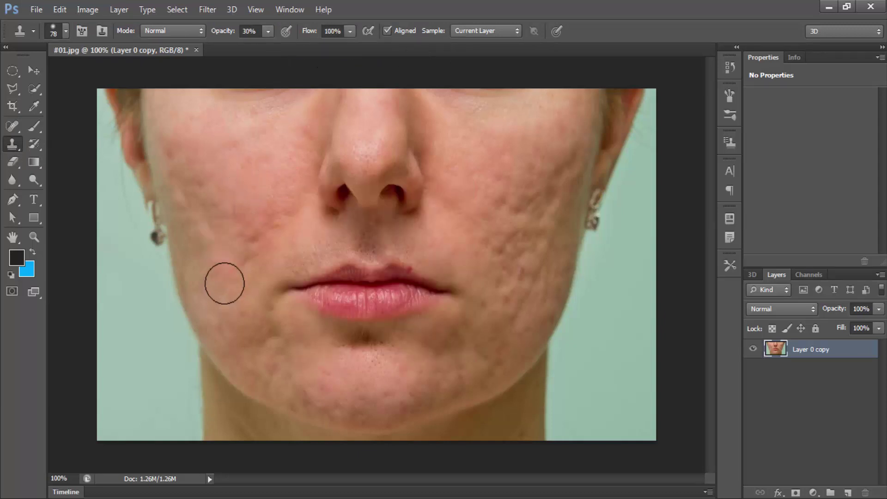
{"action": "left_click", "coordinate": [350, 30]}
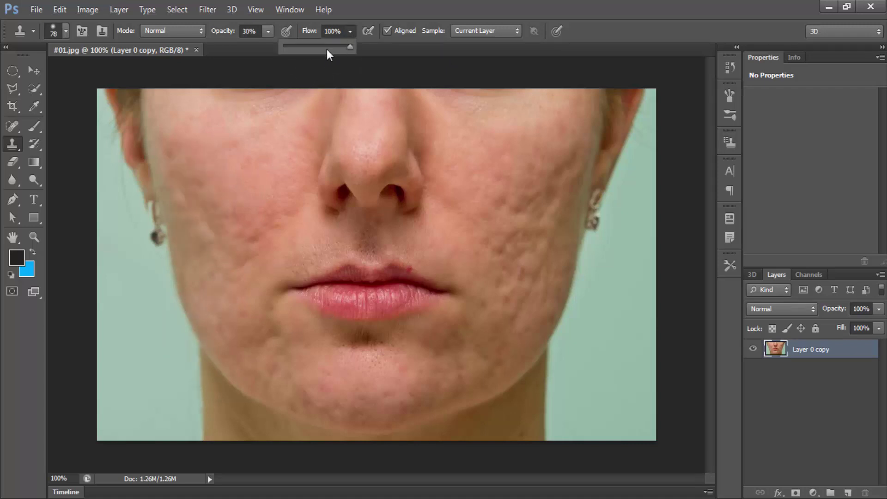
{"action": "left_click_drag", "start_coordinate": [314, 54], "coordinate": [317, 53]}
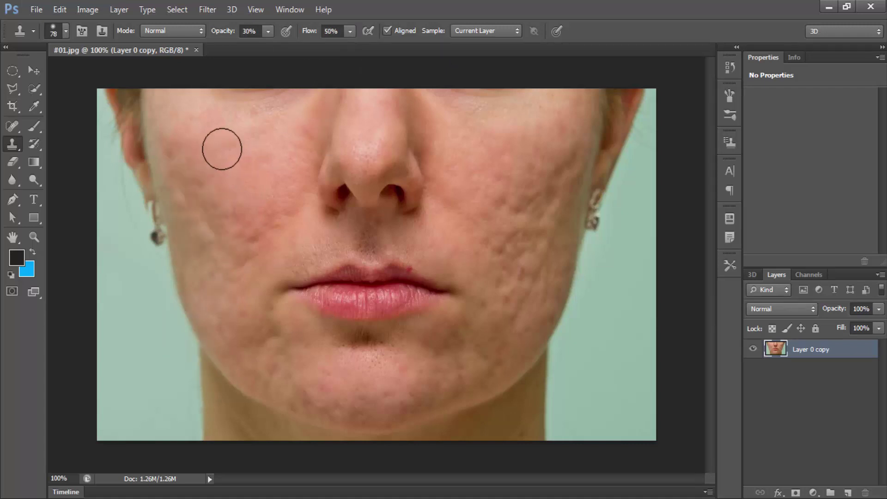
Sample clean skin and clone it over the left cheek.
{"action": "left_click", "coordinate": [259, 166], "text": "alt"}
{"action": "left_click", "coordinate": [214, 159], "text": "alt"}
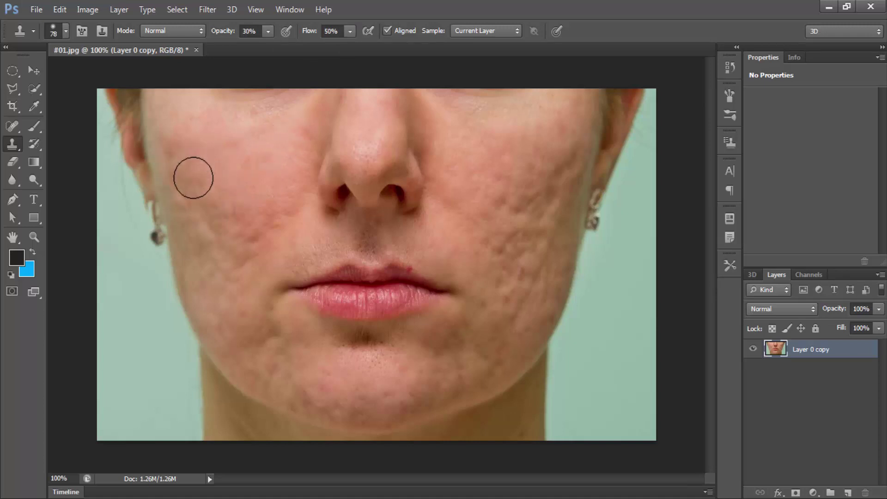
{"action": "mouse_move", "coordinate": [175, 150]}
{"action": "left_mouse_down"}
{"action": "mouse_move", "coordinate": [183, 172]}
{"action": "mouse_move", "coordinate": [195, 143]}
{"action": "mouse_move", "coordinate": [188, 222]}
{"action": "left_mouse_up"}
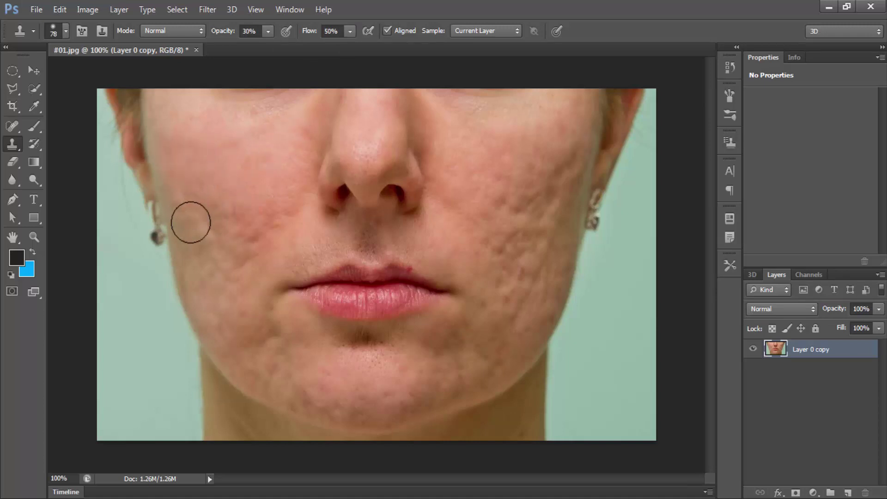
{"action": "left_click", "coordinate": [194, 171], "text": "alt"}
{"action": "mouse_move", "coordinate": [184, 198]}
{"action": "left_mouse_down"}
{"action": "mouse_move", "coordinate": [212, 170]}
{"action": "mouse_move", "coordinate": [201, 234]}
{"action": "left_mouse_up"}
{"action": "left_click", "coordinate": [195, 236], "text": "alt"}
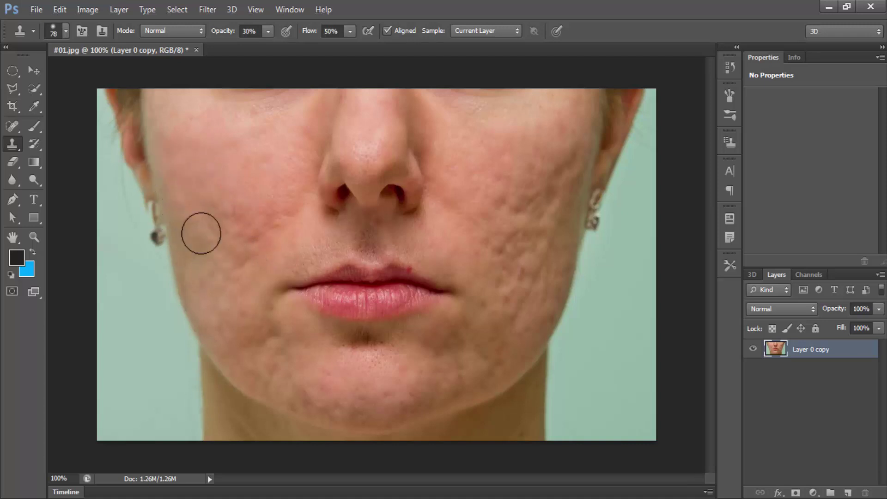
{"action": "left_click", "coordinate": [216, 291], "text": "alt"}
{"action": "left_click", "coordinate": [202, 258]}
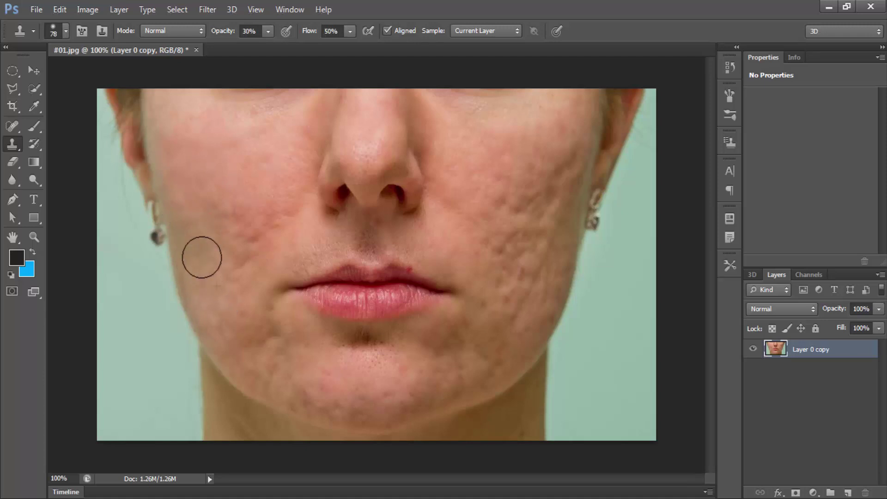
Raise stamp opacity and clone smooth skin over the right cheek pits, then sample near the chin.
{"action": "left_click", "coordinate": [496, 259], "text": "alt"}
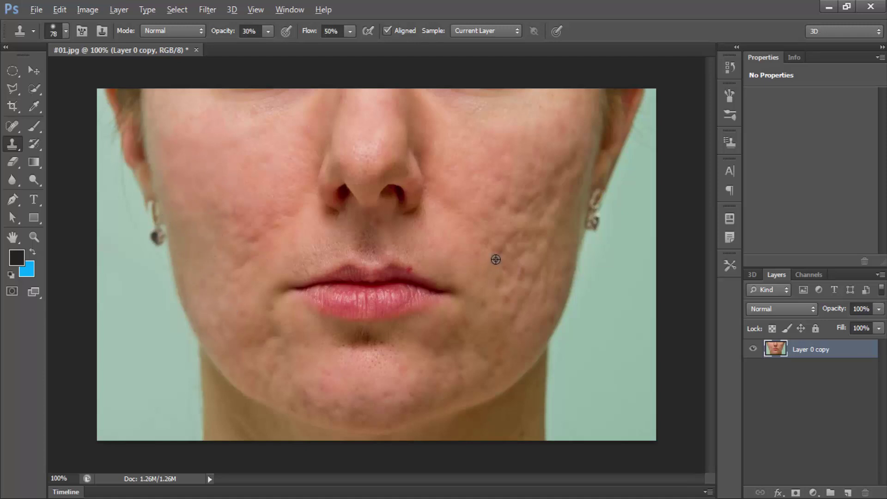
{"action": "left_click", "coordinate": [495, 160], "text": "alt"}
{"action": "left_click_drag", "start_coordinate": [511, 179], "coordinate": [485, 220]}
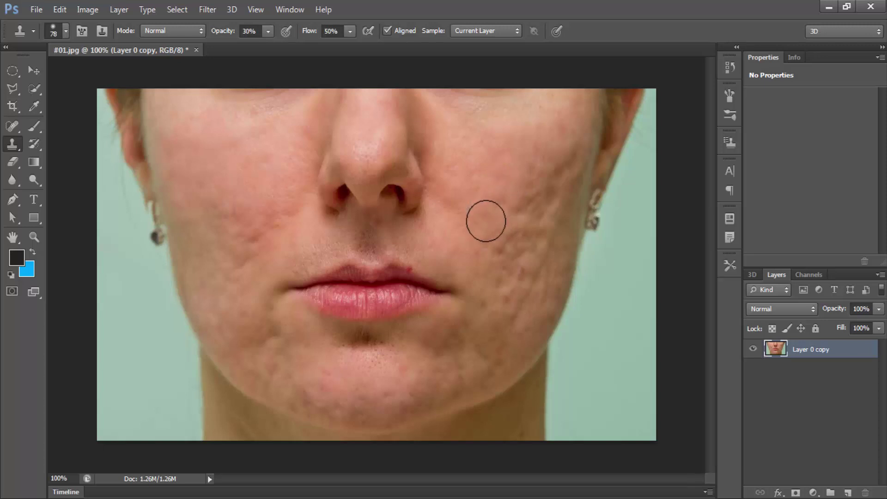
{"action": "left_click_drag", "start_coordinate": [226, 39], "coordinate": [228, 39]}
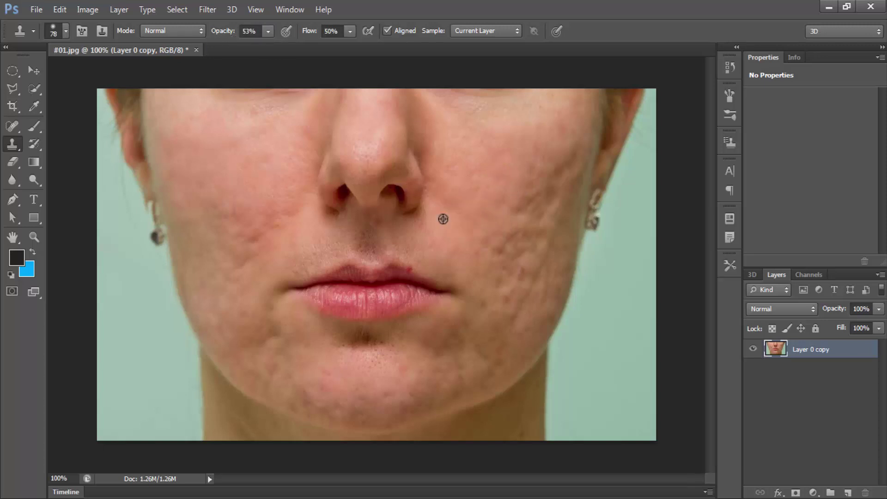
{"action": "left_click", "coordinate": [501, 206], "text": "alt"}
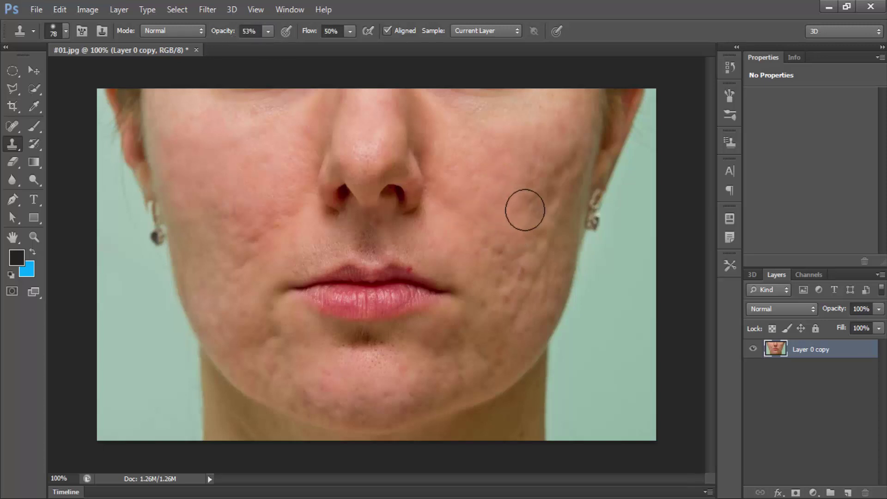
{"action": "left_click_drag", "start_coordinate": [542, 193], "coordinate": [539, 231]}
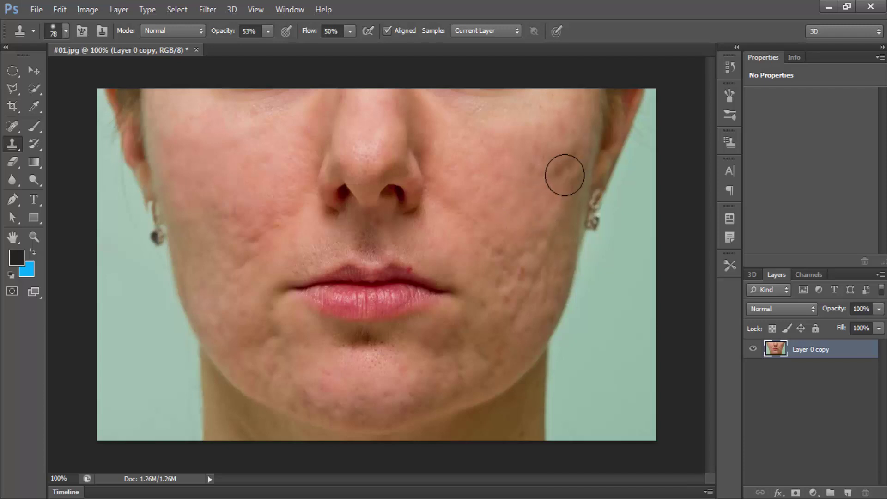
{"action": "left_click_drag", "start_coordinate": [564, 174], "coordinate": [570, 166]}
{"action": "left_click", "coordinate": [508, 238], "text": "alt"}
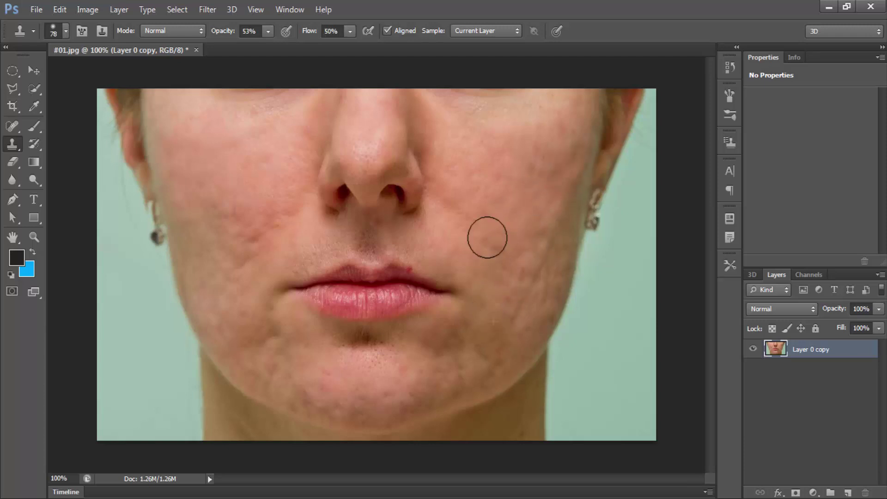
{"action": "left_click_drag", "start_coordinate": [511, 246], "coordinate": [535, 269]}
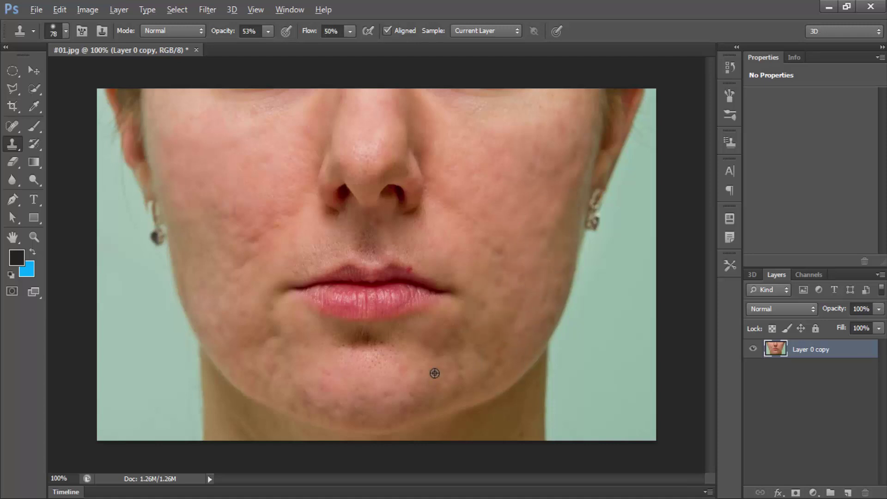
{"action": "left_click", "coordinate": [305, 371], "text": "alt"}
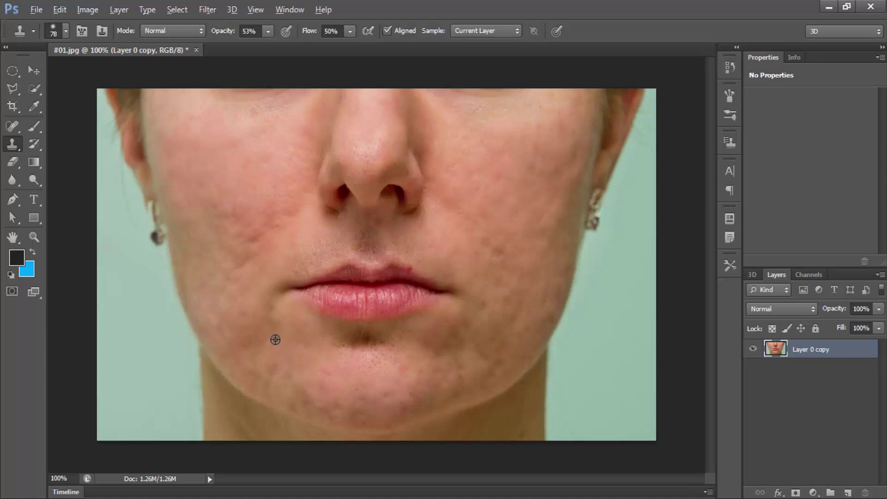
Switch to a 69 px Healing Brush and sample clean right-cheek skin as the source.
{"action": "left_click", "coordinate": [12, 127]}
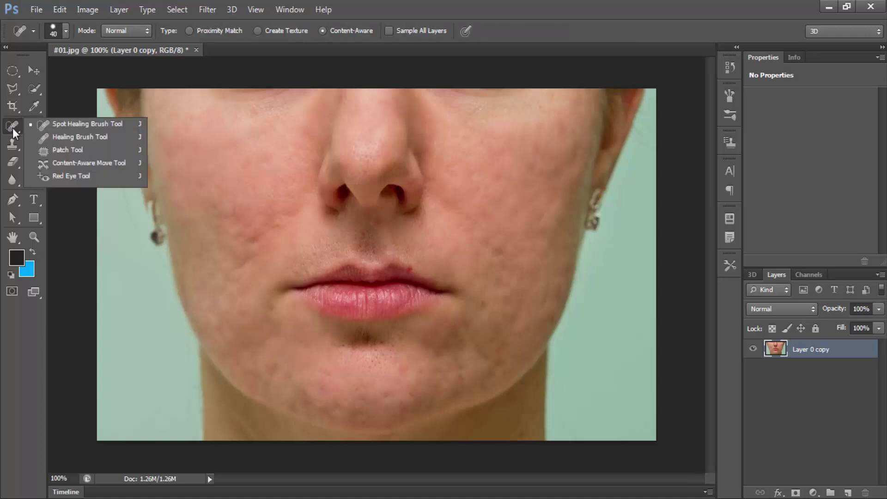
{"action": "left_click", "coordinate": [52, 138]}
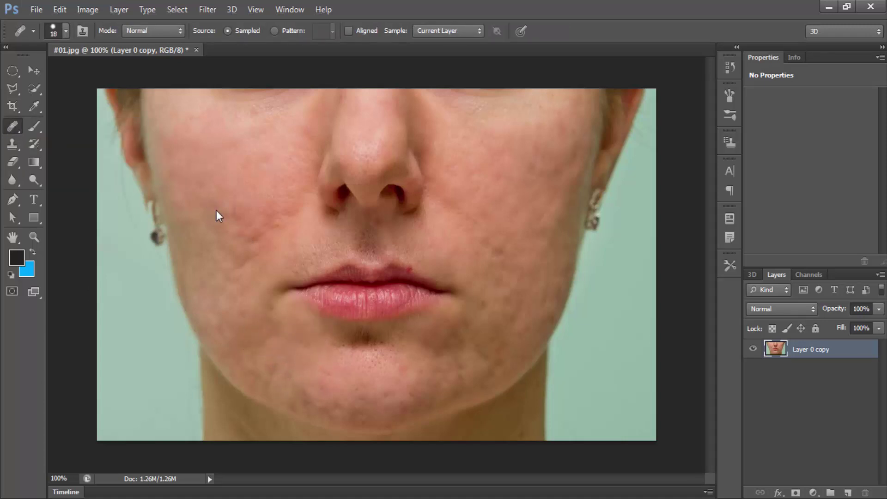
{"action": "right_click", "coordinate": [247, 203]}
{"action": "left_click_drag", "start_coordinate": [304, 231], "coordinate": [314, 231]}
{"action": "key", "text": "Return"}
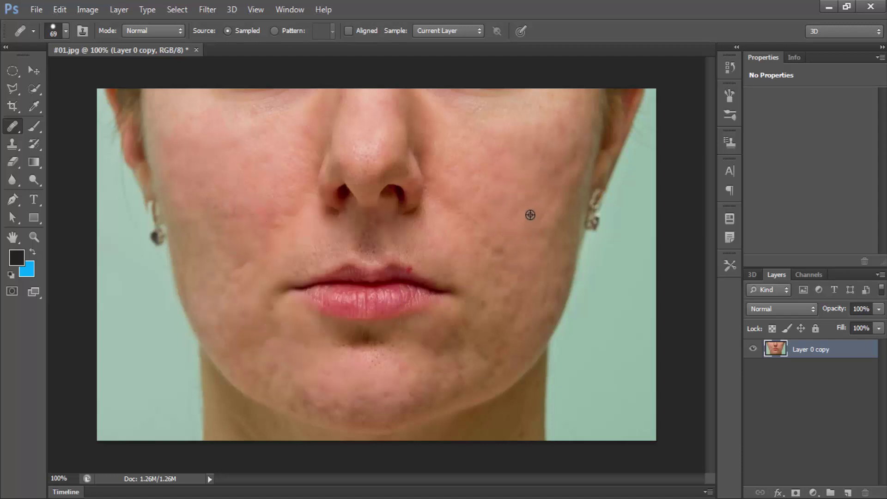
{"action": "left_click", "coordinate": [509, 208], "text": "alt"}
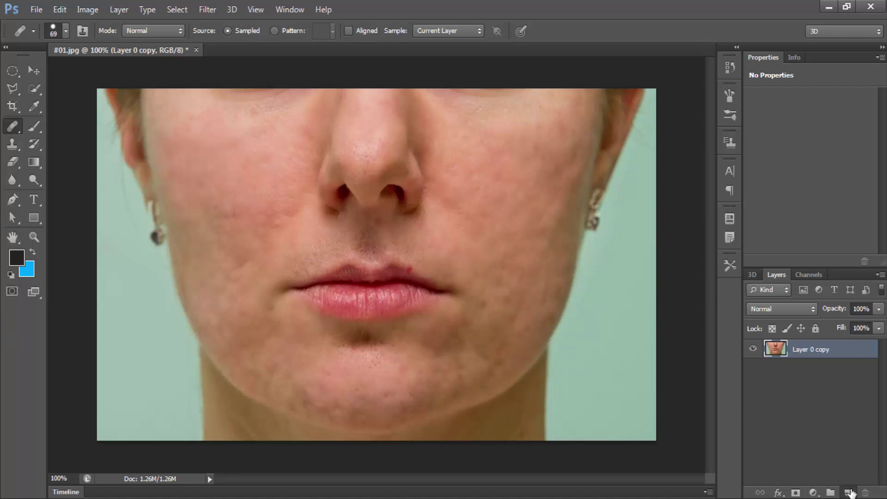
Add a new empty layer and trace the lip outline with the Pen tool into a selection.
{"action": "left_click", "coordinate": [848, 492]}
{"action": "left_click", "coordinate": [13, 200]}
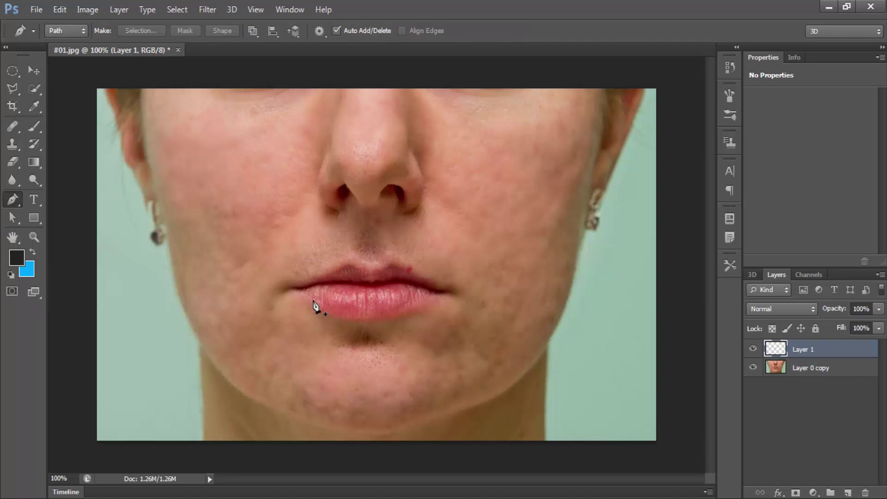
{"action": "left_click", "coordinate": [292, 289]}
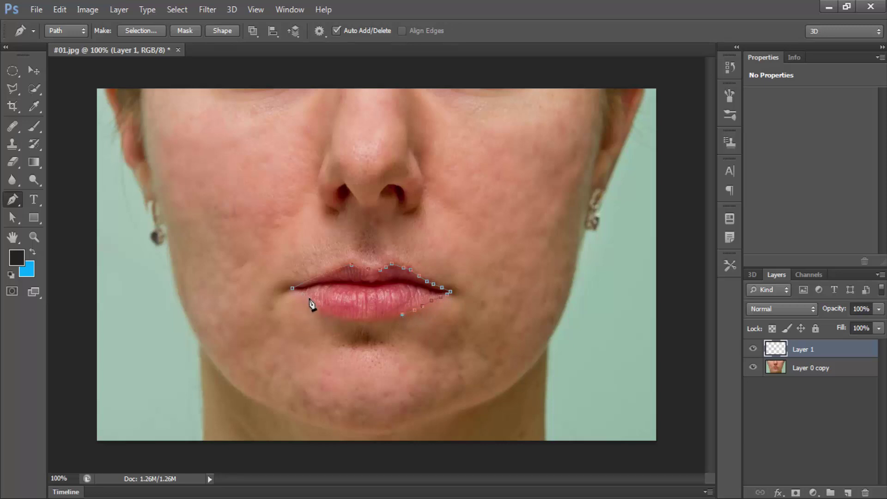
{"action": "left_click_drag", "start_coordinate": [292, 273], "coordinate": [274, 262]}
{"action": "left_click", "coordinate": [309, 298], "text": "alt"}
{"action": "key", "text": "ctrl+Return"}
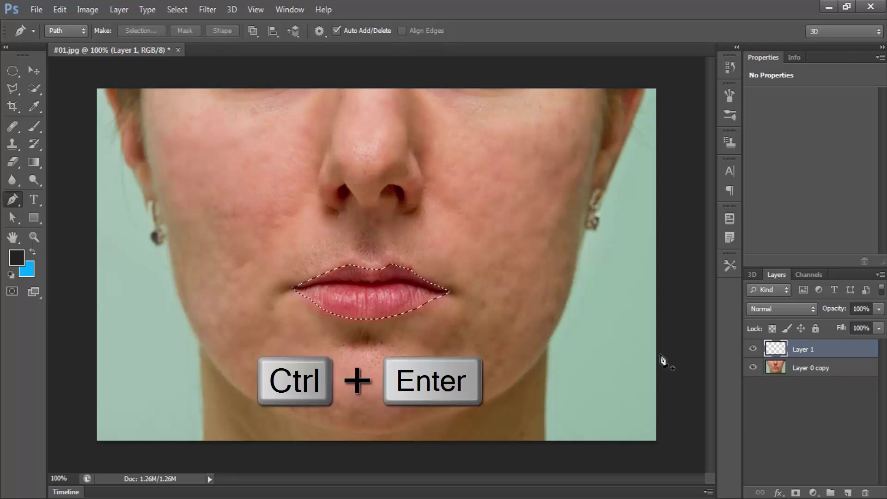
Fill the lip selection with solid red and deselect.
{"action": "left_click", "coordinate": [17, 257]}
{"action": "left_click", "coordinate": [820, 183]}
{"action": "key", "text": "alt+BackSpace"}
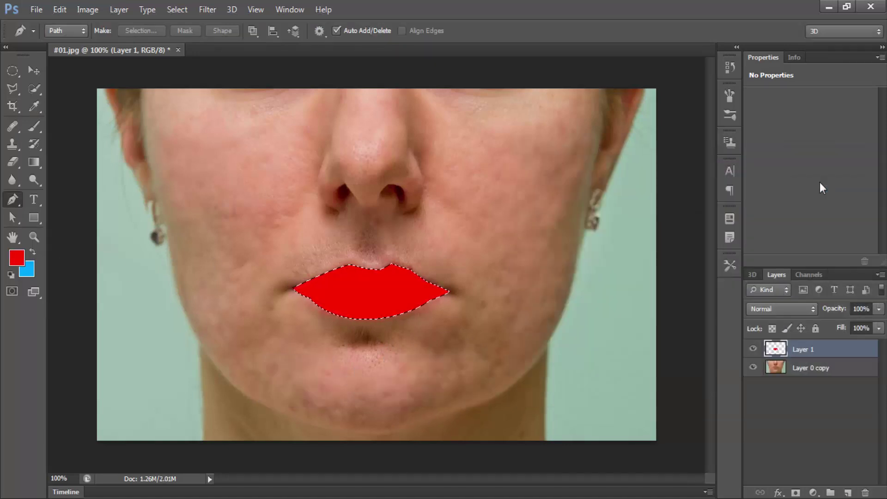
{"action": "key", "text": "ctrl+d"}
Set the lip layer to Multiply and test opacities between about 62% and 95%.
{"action": "left_click", "coordinate": [797, 309]}
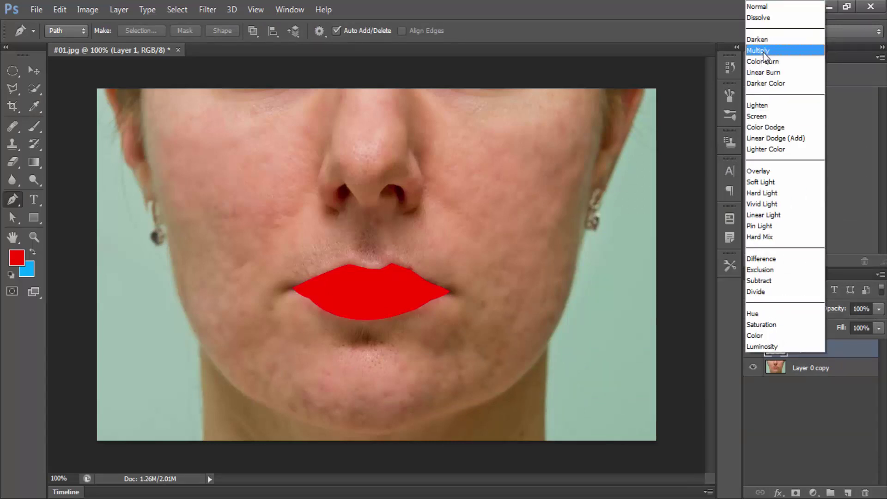
{"action": "left_click", "coordinate": [768, 52]}
{"action": "left_click", "coordinate": [878, 309]}
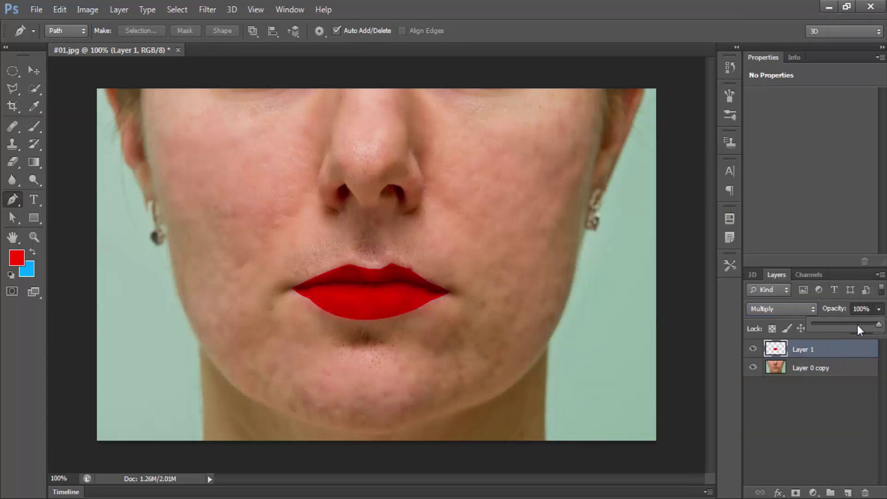
{"action": "left_click_drag", "start_coordinate": [858, 326], "coordinate": [853, 326]}
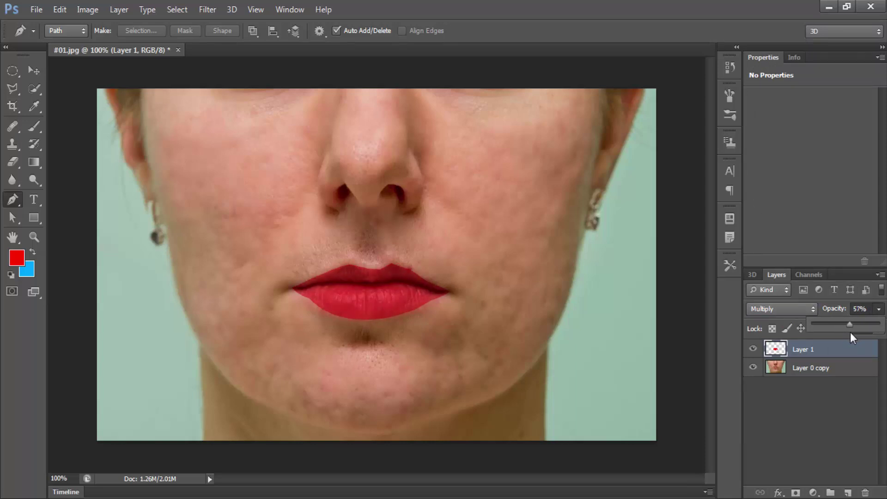
{"action": "left_click_drag", "start_coordinate": [849, 332], "coordinate": [877, 326]}
Try Color Burn on the lip layer, testing lower and full opacity.
{"action": "left_click", "coordinate": [786, 309]}
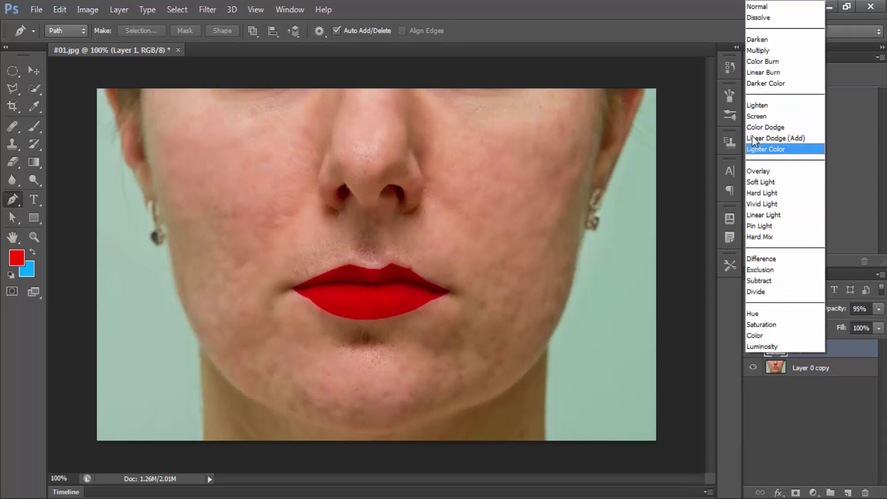
{"action": "left_click", "coordinate": [759, 62]}
{"action": "left_click", "coordinate": [781, 309]}
{"action": "left_click", "coordinate": [853, 421]}
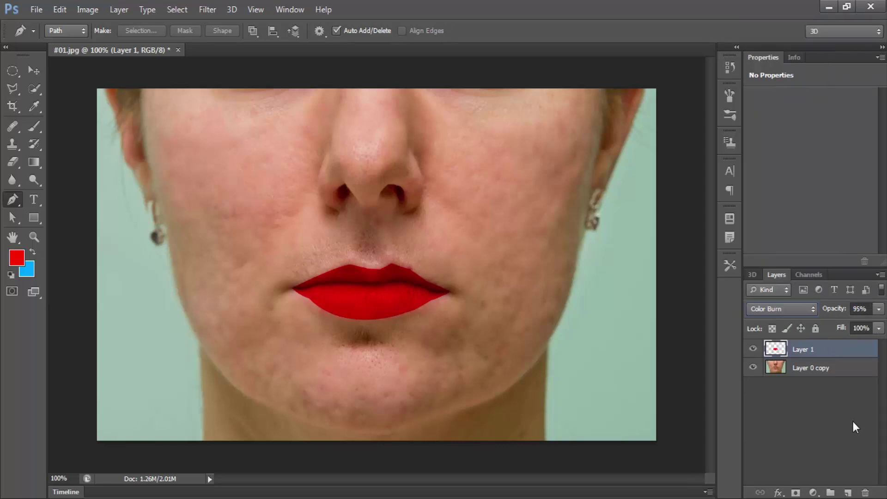
{"action": "left_click_drag", "start_coordinate": [831, 312], "coordinate": [800, 314]}
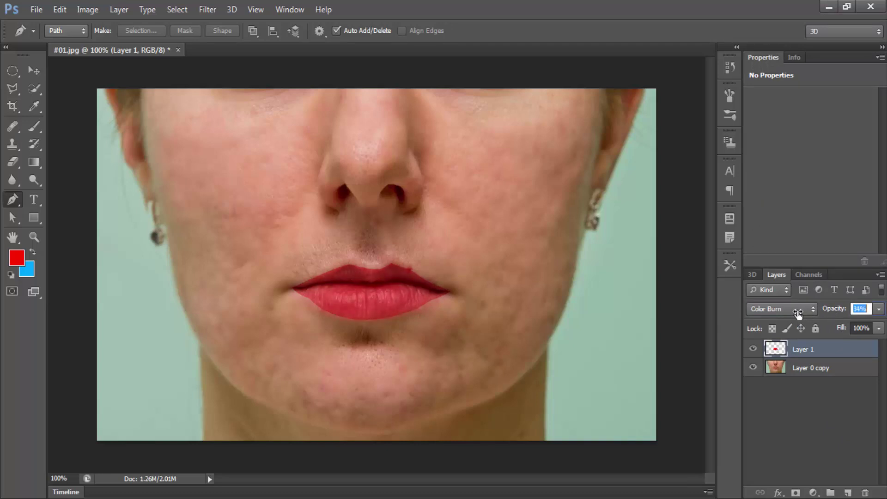
{"action": "left_click_drag", "start_coordinate": [795, 312], "coordinate": [830, 311]}
Try Soft Light, then return the lips to Multiply at about 42% opacity.
{"action": "left_click", "coordinate": [789, 306]}
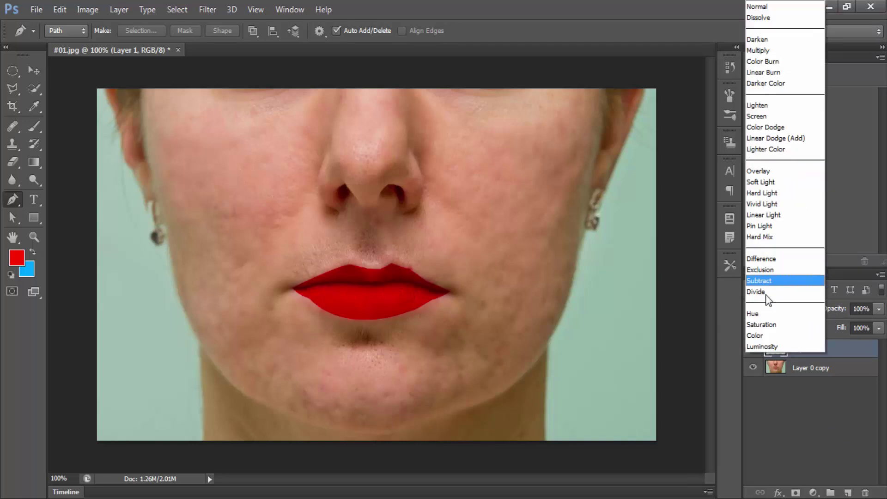
{"action": "left_click", "coordinate": [763, 182]}
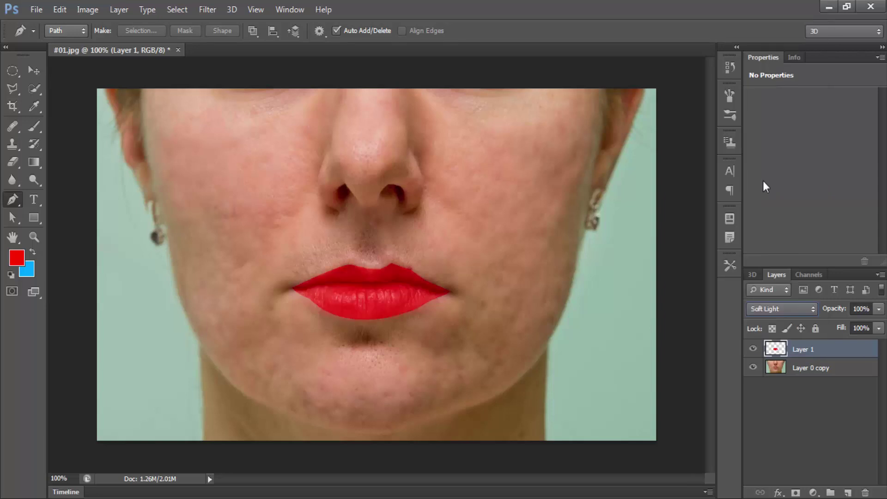
{"action": "left_click", "coordinate": [779, 308]}
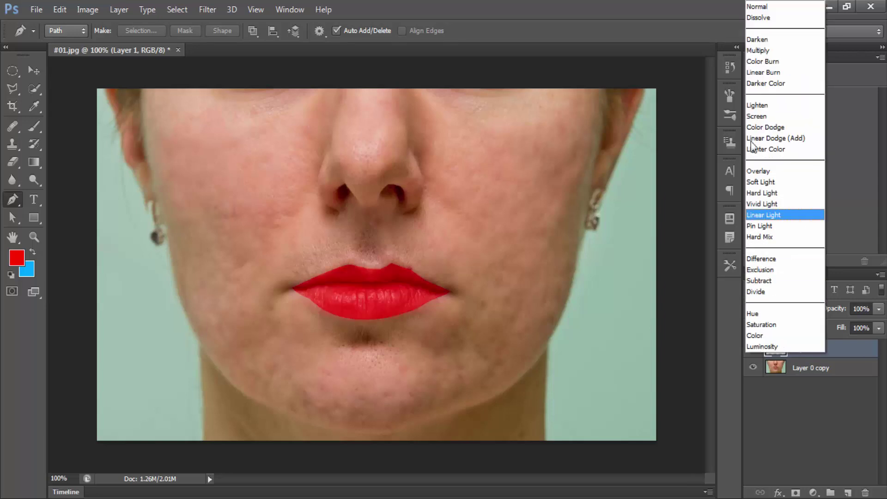
{"action": "left_click", "coordinate": [764, 51]}
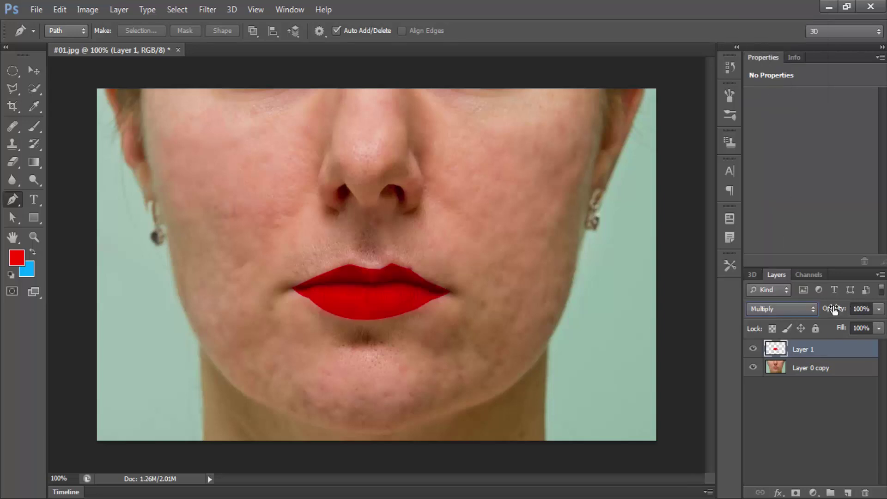
{"action": "left_click_drag", "start_coordinate": [836, 311], "coordinate": [798, 313]}
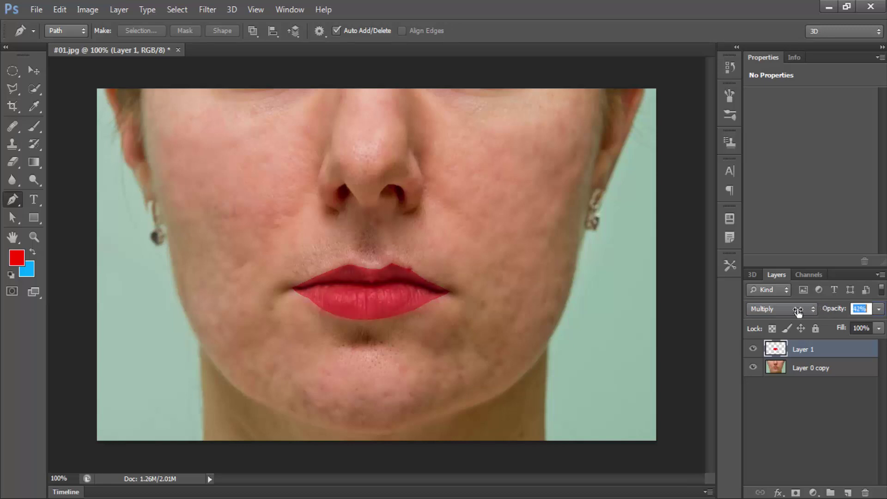
{"action": "key", "text": "Return"}
Pick the Blur tool, zoom in on the lips and shrink the brush from 36 to 23 pixels.
{"action": "left_click", "coordinate": [12, 180]}
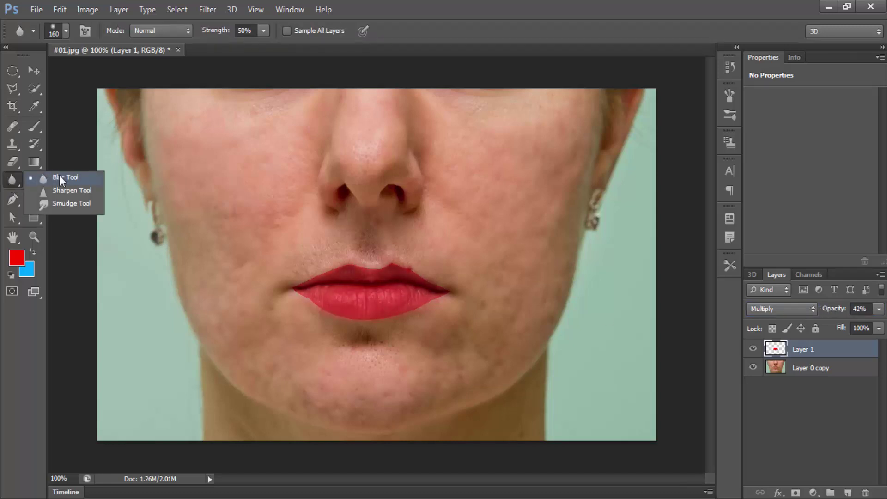
{"action": "left_click", "coordinate": [60, 177]}
{"action": "right_click", "coordinate": [356, 301]}
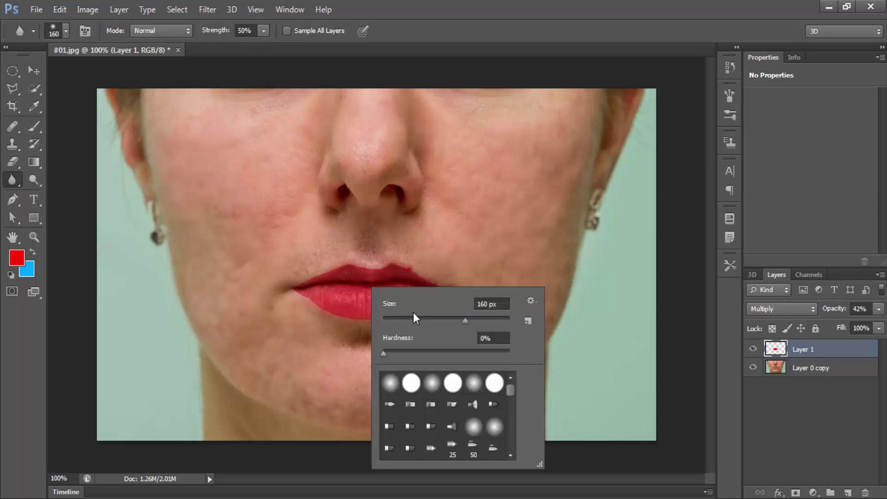
{"action": "left_click_drag", "start_coordinate": [418, 320], "coordinate": [406, 320]}
{"action": "key", "text": "Return"}
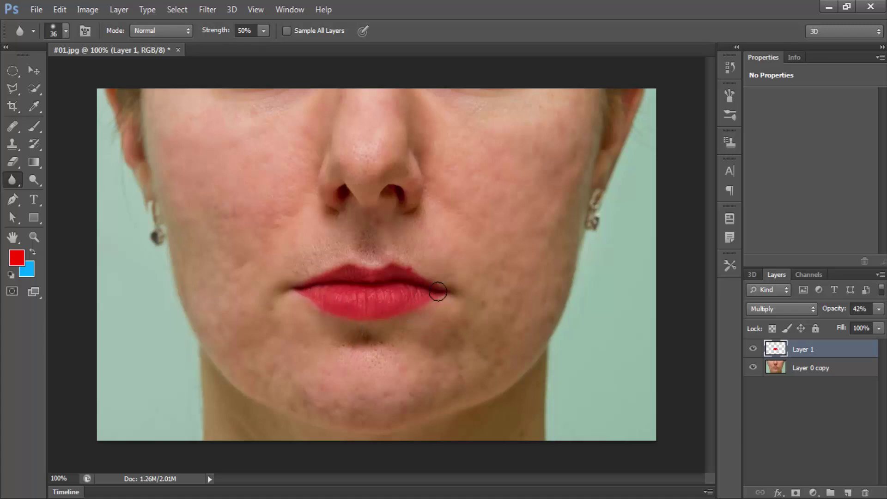
{"action": "left_click_drag", "start_coordinate": [403, 308], "coordinate": [453, 307]}
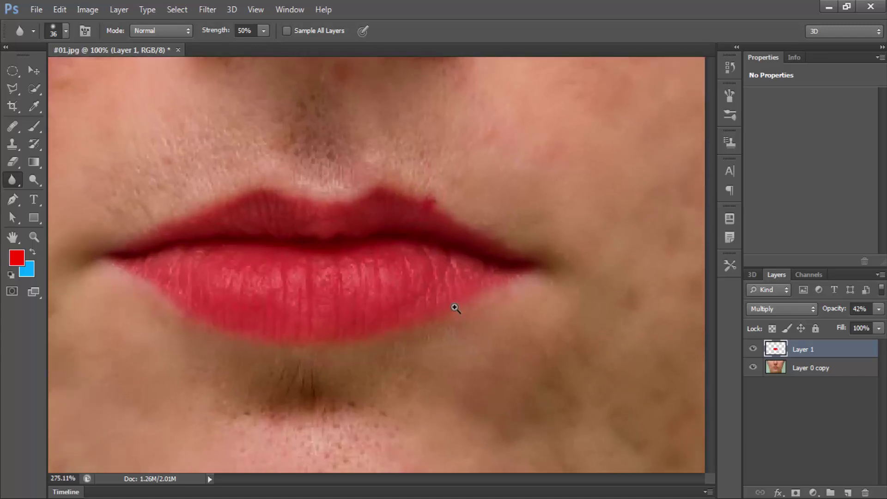
{"action": "right_click", "coordinate": [386, 194]}
{"action": "left_click_drag", "start_coordinate": [418, 215], "coordinate": [407, 218]}
{"action": "key", "text": "Return"}
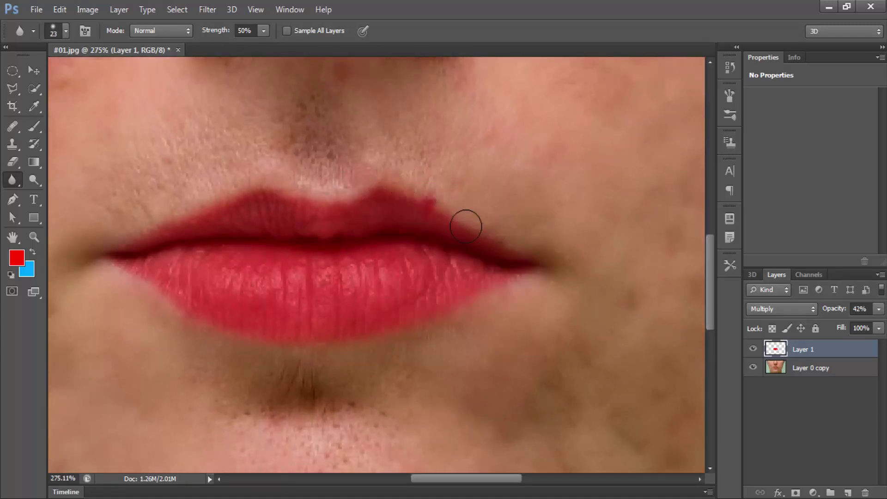
Blur the upper and lower lip edges, then raise the lip layer opacity to about 63%.
{"action": "mouse_move", "coordinate": [368, 345]}
{"action": "left_mouse_down"}
{"action": "mouse_move", "coordinate": [293, 345]}
{"action": "mouse_move", "coordinate": [140, 283]}
{"action": "left_mouse_up"}
{"action": "mouse_move", "coordinate": [279, 215]}
{"action": "left_mouse_down"}
{"action": "mouse_move", "coordinate": [317, 192]}
{"action": "mouse_move", "coordinate": [525, 267]}
{"action": "mouse_move", "coordinate": [353, 337]}
{"action": "mouse_move", "coordinate": [257, 331]}
{"action": "mouse_move", "coordinate": [331, 351]}
{"action": "mouse_move", "coordinate": [178, 309]}
{"action": "mouse_move", "coordinate": [209, 316]}
{"action": "left_mouse_up"}
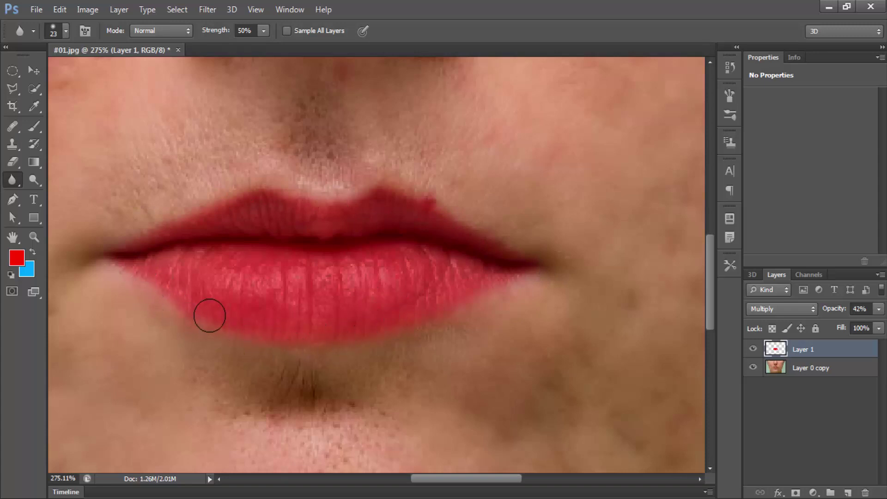
{"action": "right_click", "coordinate": [17, 178]}
{"action": "left_click", "coordinate": [62, 177]}
{"action": "mouse_move", "coordinate": [102, 231]}
{"action": "left_mouse_down"}
{"action": "mouse_move", "coordinate": [121, 254]}
{"action": "mouse_move", "coordinate": [221, 220]}
{"action": "mouse_move", "coordinate": [384, 197]}
{"action": "mouse_move", "coordinate": [485, 227]}
{"action": "mouse_move", "coordinate": [475, 307]}
{"action": "mouse_move", "coordinate": [552, 259]}
{"action": "mouse_move", "coordinate": [376, 318]}
{"action": "mouse_move", "coordinate": [252, 340]}
{"action": "mouse_move", "coordinate": [218, 297]}
{"action": "mouse_move", "coordinate": [217, 311]}
{"action": "mouse_move", "coordinate": [386, 337]}
{"action": "left_mouse_up"}
{"action": "key", "text": "ctrl+minus"}
{"action": "key", "text": "ctrl+minus"}
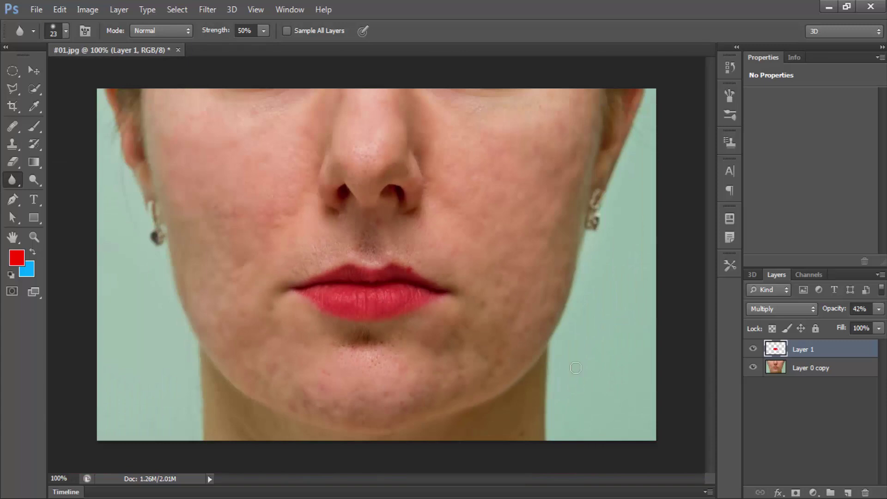
{"action": "mouse_move", "coordinate": [832, 314]}
{"action": "left_mouse_down"}
{"action": "mouse_move", "coordinate": [873, 313]}
{"action": "mouse_move", "coordinate": [850, 321]}
{"action": "left_mouse_up"}
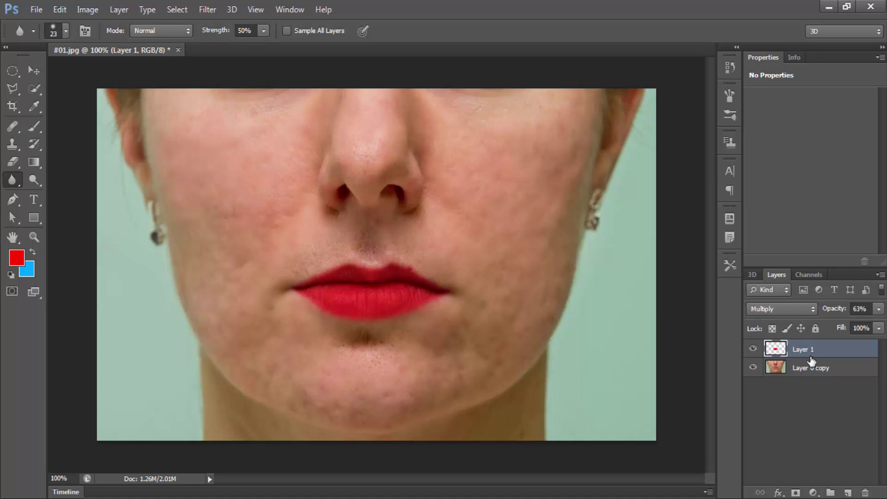
Enlarge the brush to 121 pixels.
{"action": "right_click", "coordinate": [25, 181]}
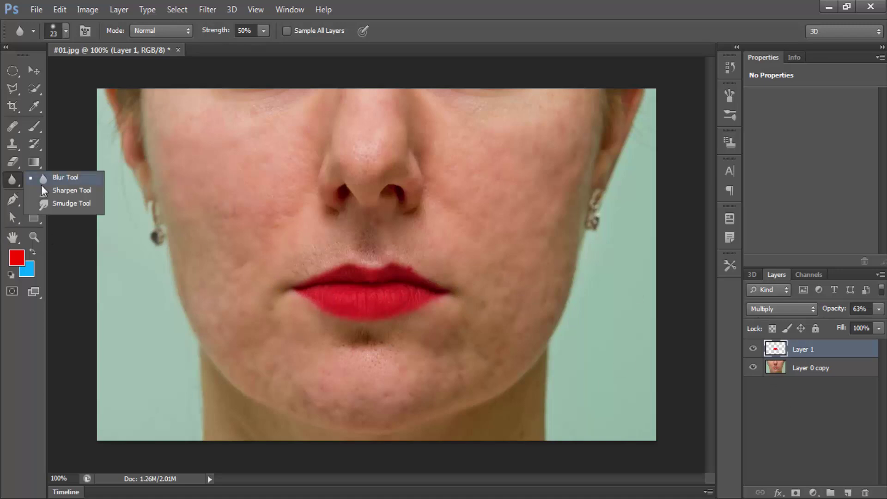
{"action": "right_click", "coordinate": [341, 230]}
{"action": "left_click_drag", "start_coordinate": [370, 259], "coordinate": [425, 259]}
{"action": "key", "text": "Return"}
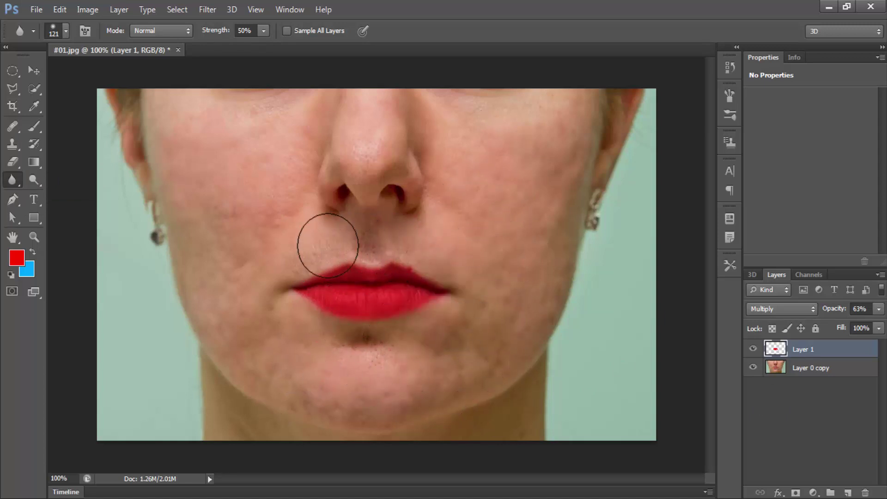
Brighten Layer 1 slightly with Curves, then make Layer 0 copy the active layer.
{"action": "left_click", "coordinate": [96, 9]}
{"action": "mouse_move", "coordinate": [107, 45]}
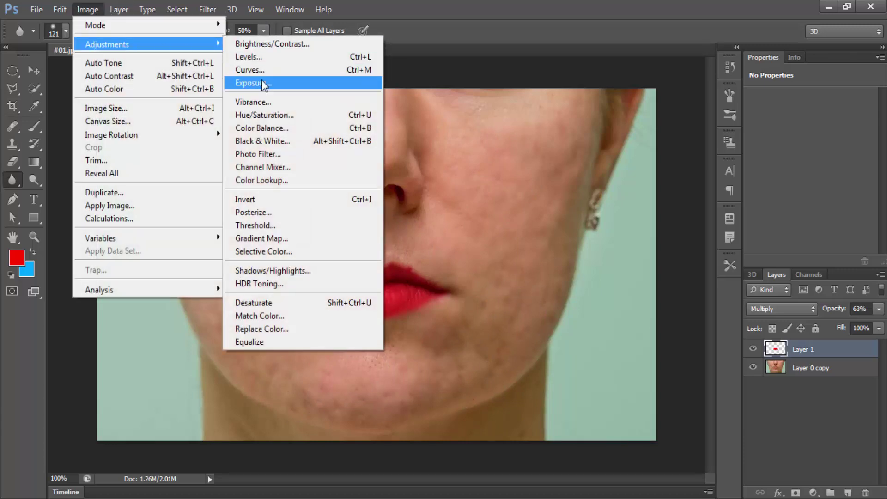
{"action": "left_click", "coordinate": [252, 69]}
{"action": "left_click_drag", "start_coordinate": [628, 199], "coordinate": [625, 197]}
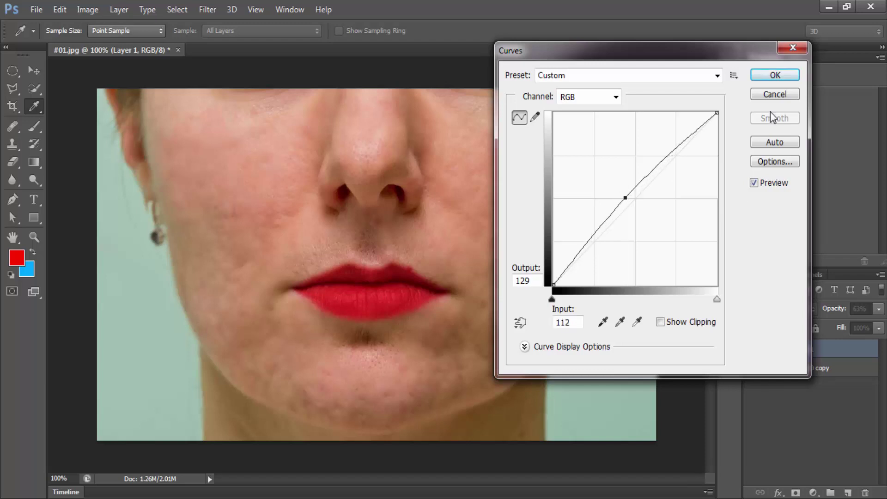
{"action": "left_click", "coordinate": [776, 95]}
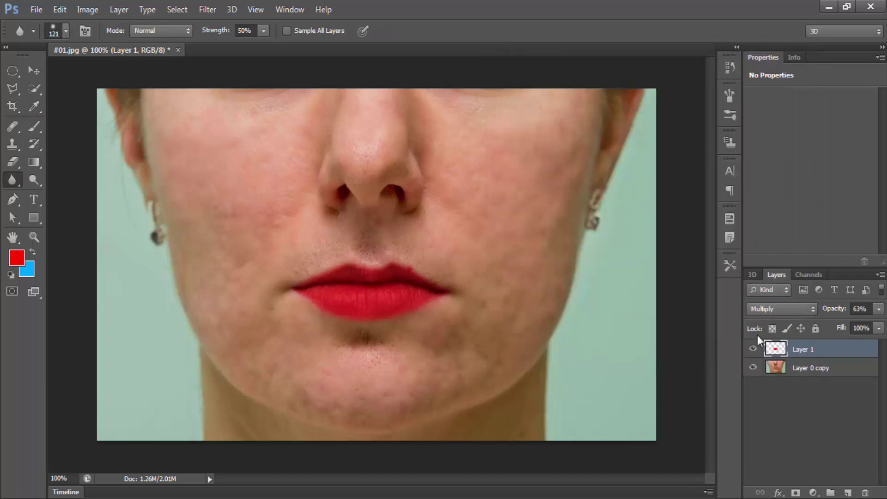
{"action": "left_click", "coordinate": [811, 368]}
{"action": "left_click", "coordinate": [87, 11]}
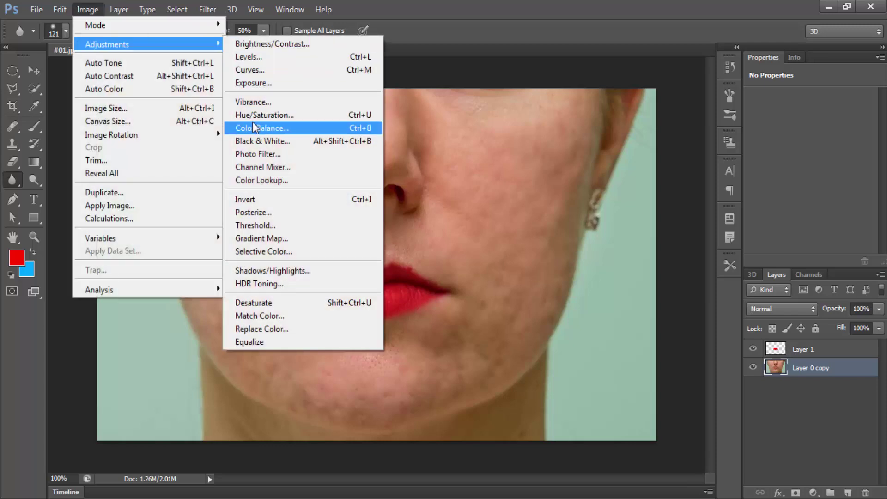
Open Curves on the face, lift the RGB curve and test a raised Red channel.
{"action": "left_click", "coordinate": [251, 70]}
{"action": "mouse_move", "coordinate": [638, 196]}
{"action": "left_mouse_down"}
{"action": "mouse_move", "coordinate": [630, 188]}
{"action": "mouse_move", "coordinate": [650, 210]}
{"action": "mouse_move", "coordinate": [632, 198]}
{"action": "left_mouse_up"}
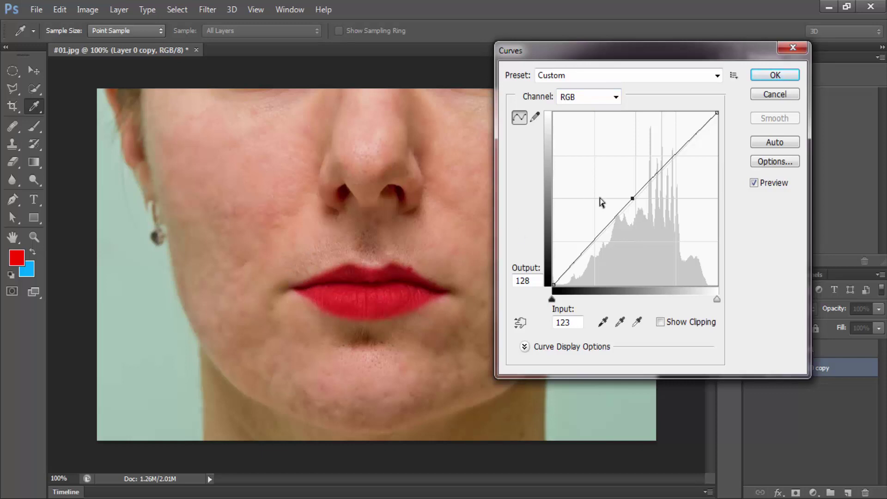
{"action": "left_click", "coordinate": [592, 100]}
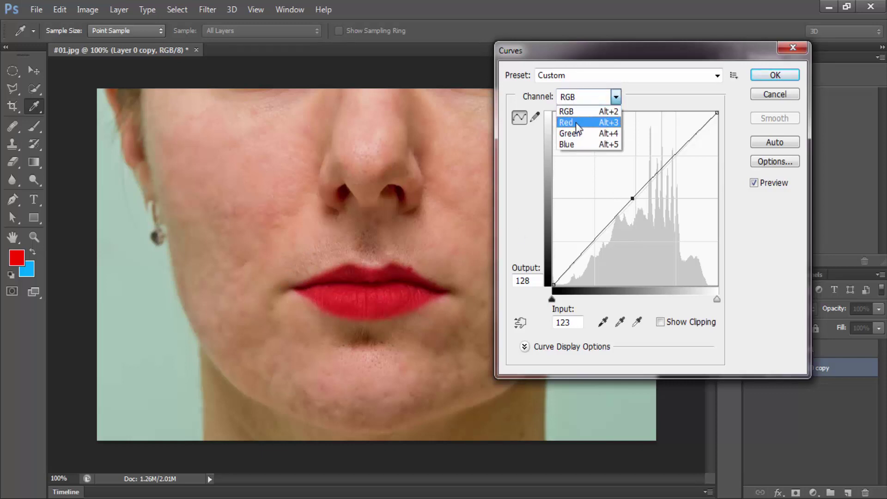
{"action": "left_click", "coordinate": [575, 123]}
{"action": "mouse_move", "coordinate": [638, 197]}
{"action": "left_mouse_down"}
{"action": "mouse_move", "coordinate": [604, 189]}
{"action": "mouse_move", "coordinate": [621, 215]}
{"action": "mouse_move", "coordinate": [606, 198]}
{"action": "mouse_move", "coordinate": [622, 211]}
{"action": "mouse_move", "coordinate": [632, 196]}
{"action": "left_mouse_up"}
Reset Red, lift the Green and Blue channels, and apply the Curves adjustment.
{"action": "left_click", "coordinate": [590, 97]}
{"action": "left_click", "coordinate": [576, 134]}
{"action": "left_click", "coordinate": [616, 97]}
{"action": "left_click", "coordinate": [567, 144]}
{"action": "key", "text": "alt+2"}
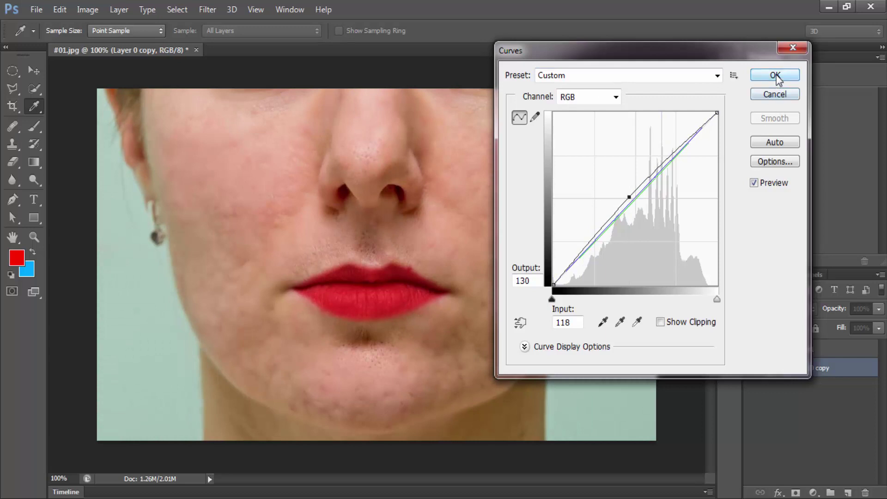
{"action": "left_click", "coordinate": [775, 75]}
{"action": "key", "text": "r"}
{"action": "left_click", "coordinate": [79, 13]}
{"action": "mouse_move", "coordinate": [107, 44]}
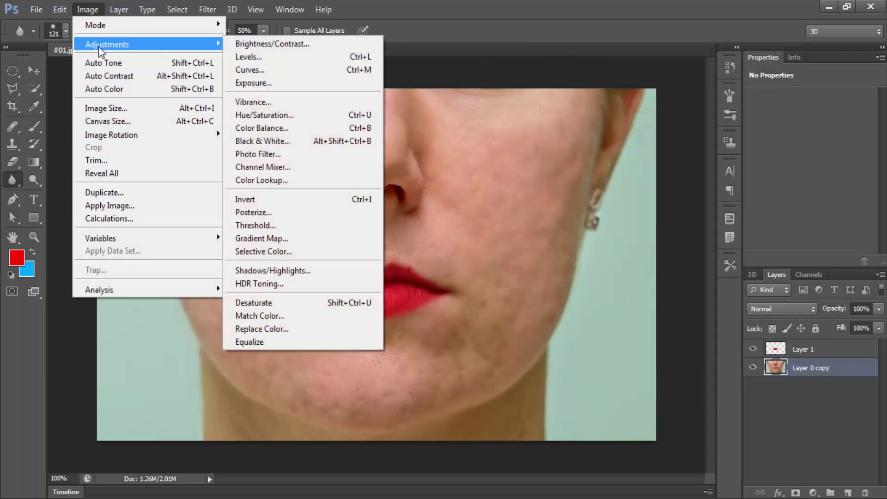
Open Levels on the face and experiment with the black point and midtone sliders.
{"action": "left_click", "coordinate": [257, 58]}
{"action": "left_click_drag", "start_coordinate": [548, 92], "coordinate": [623, 85]}
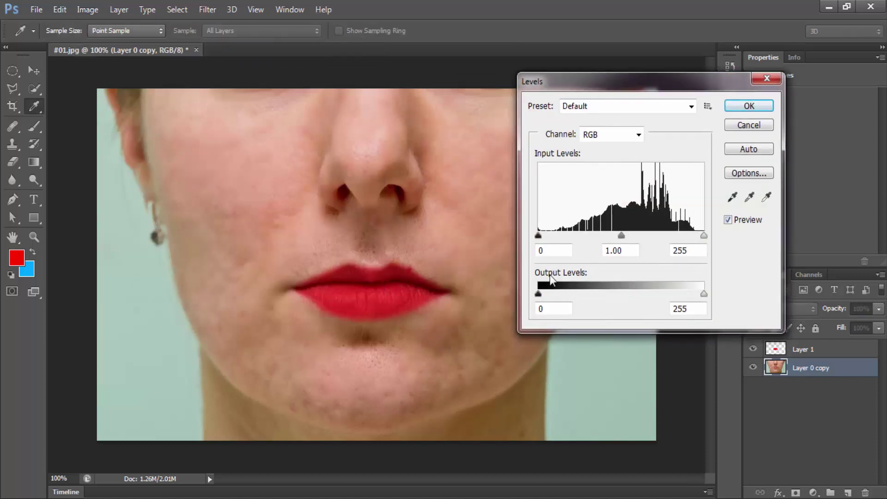
{"action": "left_click_drag", "start_coordinate": [539, 236], "coordinate": [607, 235]}
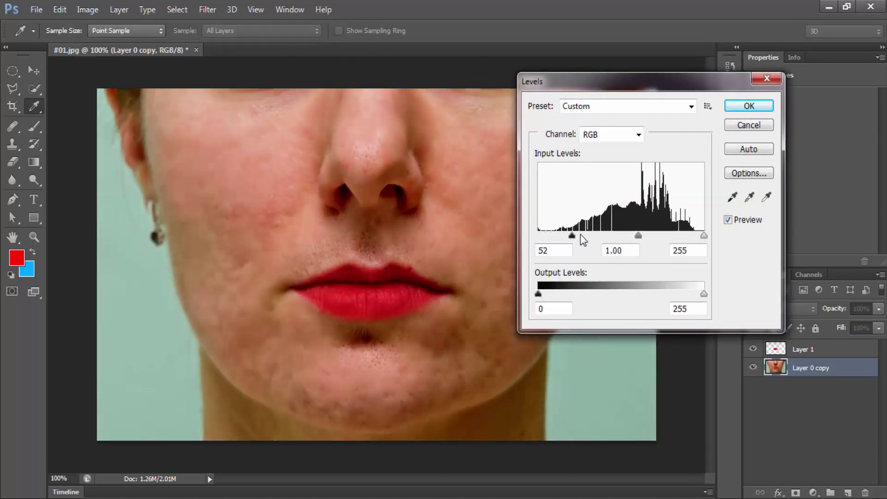
{"action": "key", "text": "ctrl+z"}
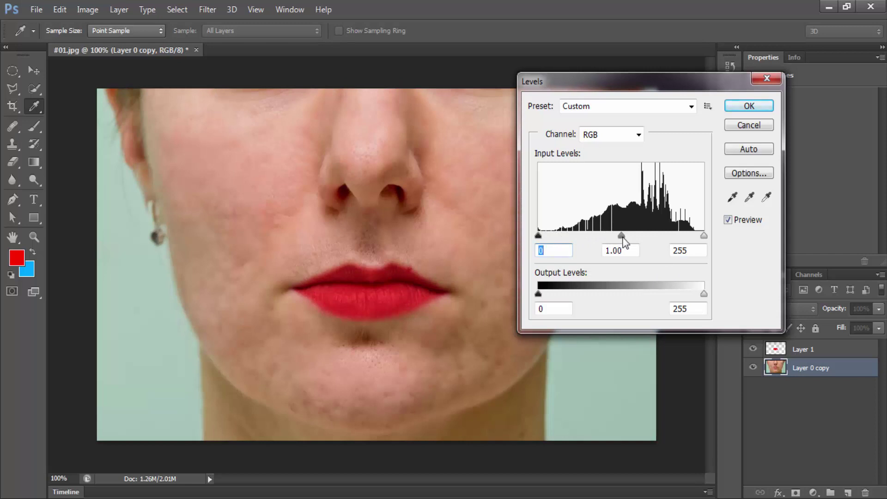
{"action": "mouse_move", "coordinate": [622, 236]}
{"action": "left_mouse_down"}
{"action": "mouse_move", "coordinate": [604, 236]}
{"action": "mouse_move", "coordinate": [609, 242]}
{"action": "left_mouse_up"}
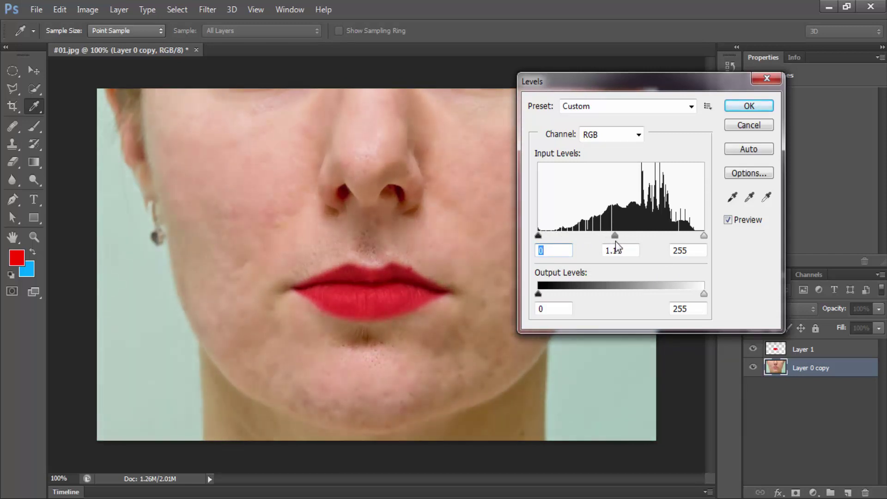
{"action": "key", "text": "Tab"}
{"action": "mouse_move", "coordinate": [704, 235]}
{"action": "left_mouse_down"}
{"action": "mouse_move", "coordinate": [684, 236]}
{"action": "mouse_move", "coordinate": [704, 235]}
{"action": "left_mouse_up"}
Test output levels, then set black input to about 12 and midtones to about 1.37, and apply.
{"action": "mouse_move", "coordinate": [704, 293]}
{"action": "left_mouse_down"}
{"action": "mouse_move", "coordinate": [603, 293]}
{"action": "mouse_move", "coordinate": [703, 294]}
{"action": "mouse_move", "coordinate": [668, 304]}
{"action": "mouse_move", "coordinate": [707, 302]}
{"action": "left_mouse_up"}
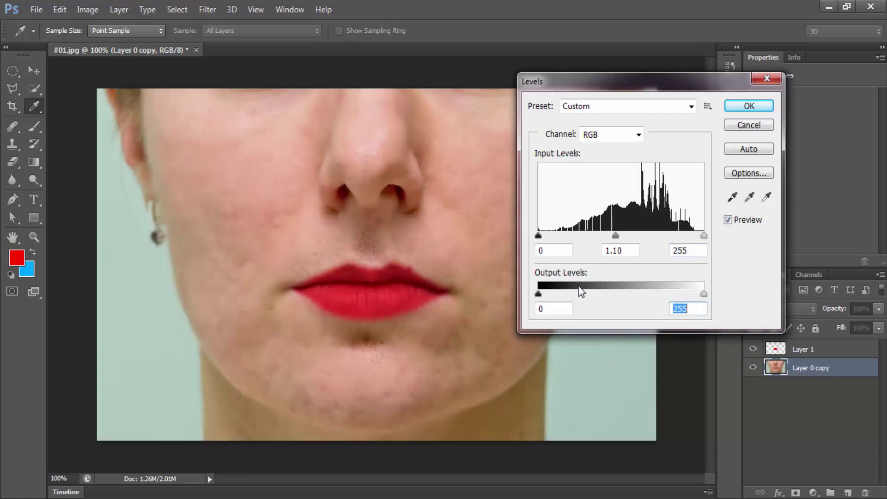
{"action": "mouse_move", "coordinate": [537, 293]}
{"action": "left_mouse_down"}
{"action": "mouse_move", "coordinate": [587, 292]}
{"action": "mouse_move", "coordinate": [561, 297]}
{"action": "mouse_move", "coordinate": [582, 284]}
{"action": "mouse_move", "coordinate": [548, 289]}
{"action": "mouse_move", "coordinate": [574, 279]}
{"action": "mouse_move", "coordinate": [539, 295]}
{"action": "mouse_move", "coordinate": [546, 298]}
{"action": "left_mouse_up"}
{"action": "left_click", "coordinate": [539, 299]}
{"action": "left_click_drag", "start_coordinate": [538, 235], "coordinate": [546, 238]}
{"action": "left_click_drag", "start_coordinate": [610, 241], "coordinate": [607, 240]}
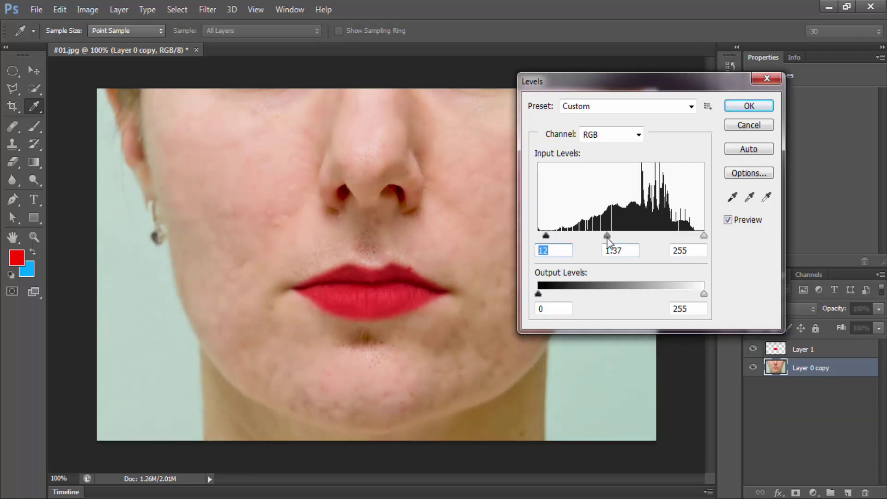
{"action": "left_click", "coordinate": [749, 106]}
{"action": "key", "text": "r"}
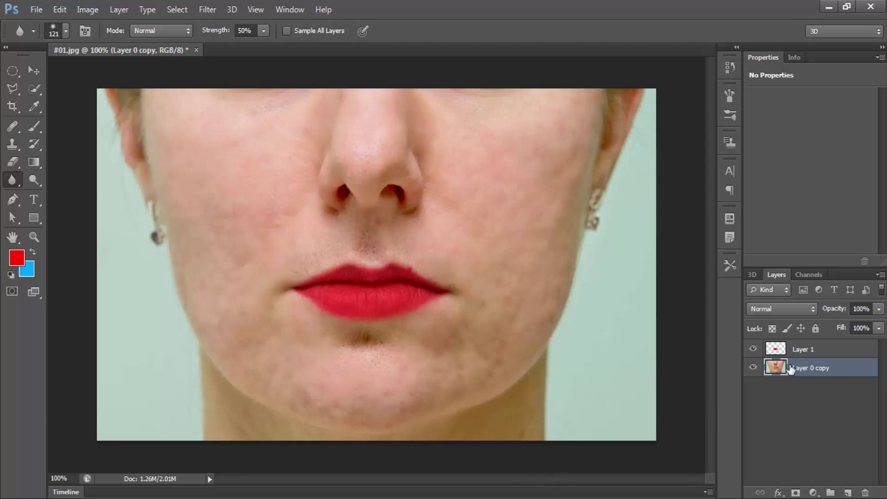
Spot-heal the blemishes on the left and right cheeks.
{"action": "right_click", "coordinate": [12, 126]}
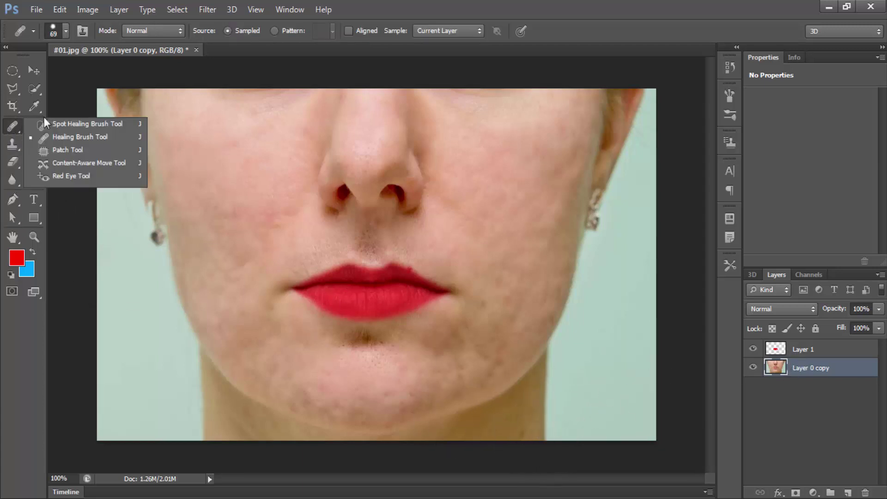
{"action": "left_click", "coordinate": [60, 124]}
{"action": "left_click", "coordinate": [272, 220]}
{"action": "mouse_move", "coordinate": [283, 196]}
{"action": "left_mouse_down"}
{"action": "mouse_move", "coordinate": [295, 168]}
{"action": "mouse_move", "coordinate": [284, 215]}
{"action": "left_mouse_up"}
{"action": "left_click", "coordinate": [287, 216]}
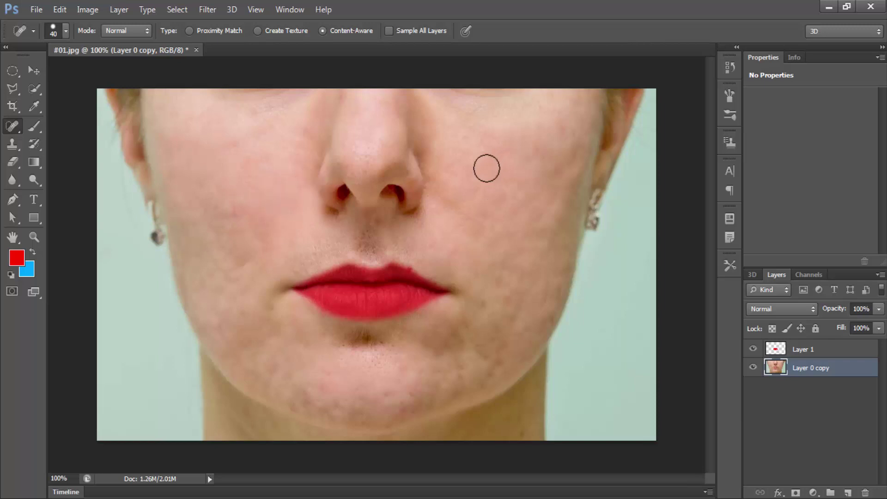
{"action": "left_click", "coordinate": [474, 183]}
{"action": "left_click", "coordinate": [526, 144]}
{"action": "left_click", "coordinate": [553, 137]}
Spot-heal the spots around the mouth corner, on the chin and below the lower lip.
{"action": "left_click", "coordinate": [546, 201]}
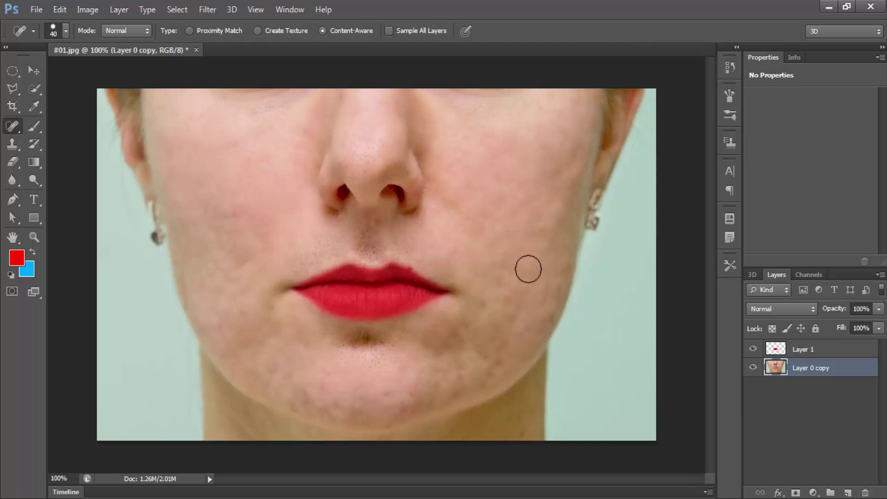
{"action": "left_click", "coordinate": [511, 287]}
{"action": "left_click", "coordinate": [475, 281]}
{"action": "left_click", "coordinate": [453, 353]}
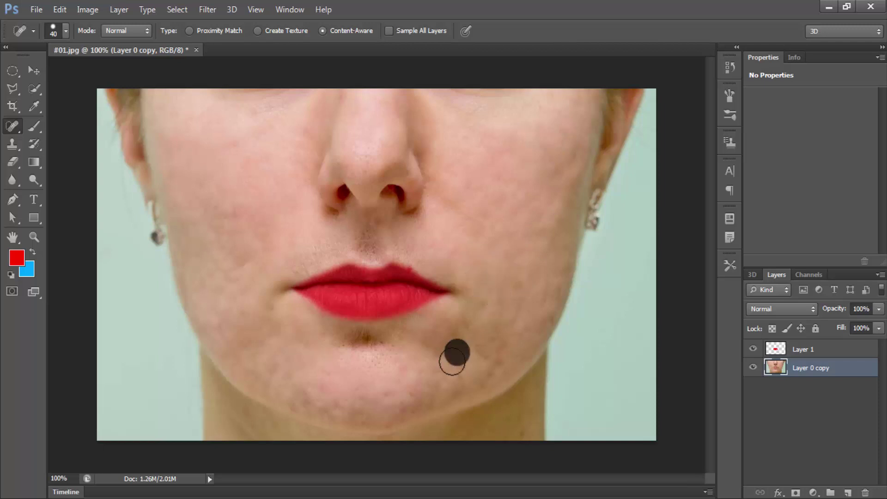
{"action": "left_click", "coordinate": [408, 349]}
{"action": "left_click", "coordinate": [378, 379]}
{"action": "left_click_drag", "start_coordinate": [345, 364], "coordinate": [376, 363]}
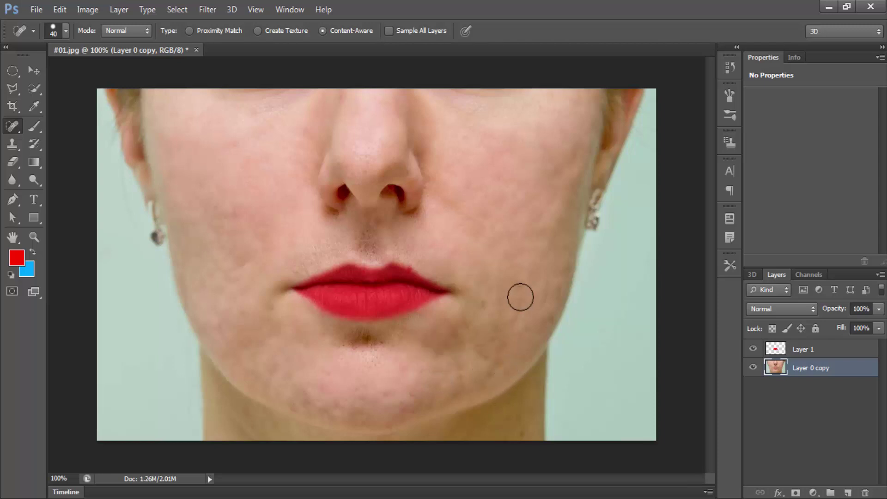
{"action": "key", "text": "ctrl+minus"}
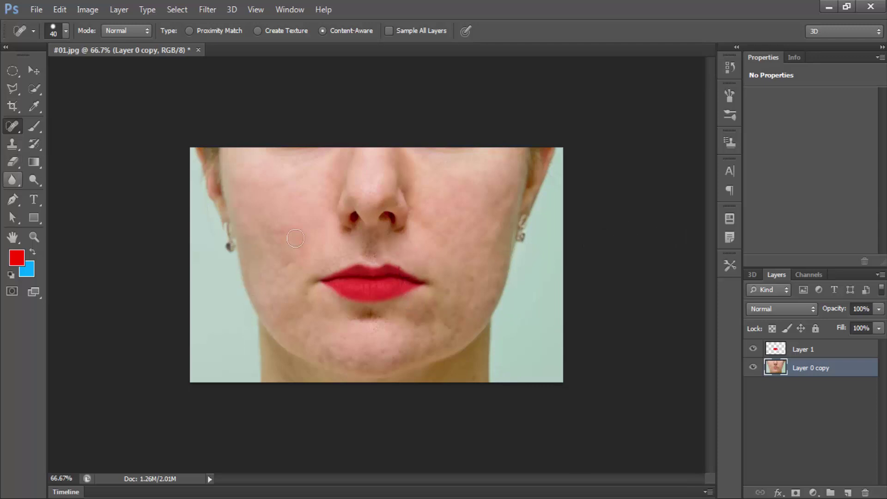
{"action": "left_click", "coordinate": [13, 144]}
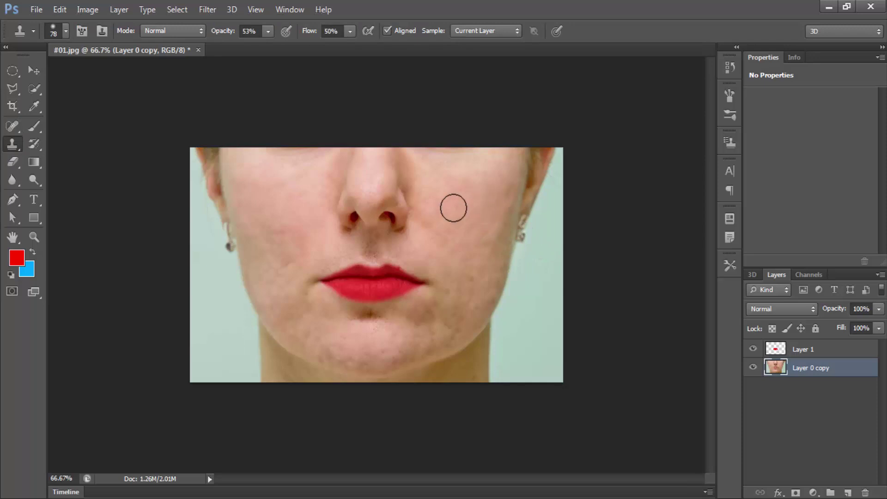
Set a clone source on clean cheek skin, then compare against the original photo via History.
{"action": "left_click", "coordinate": [468, 220], "text": "alt"}
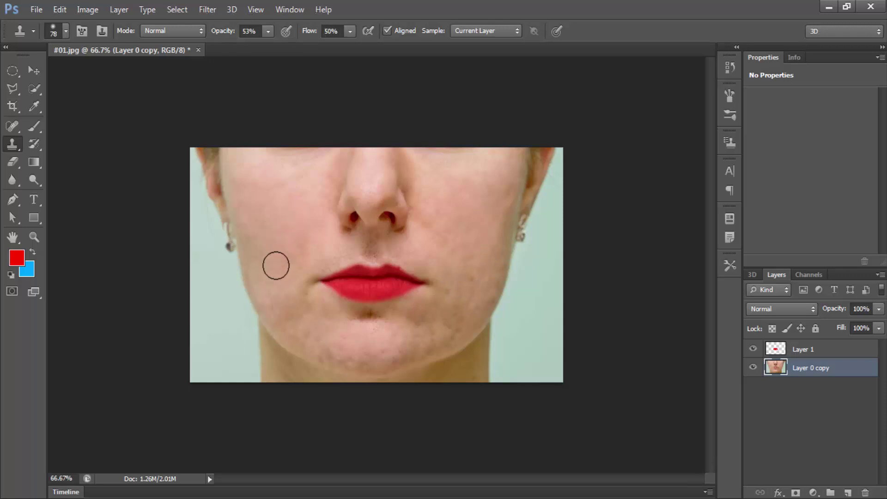
{"action": "left_click", "coordinate": [724, 68]}
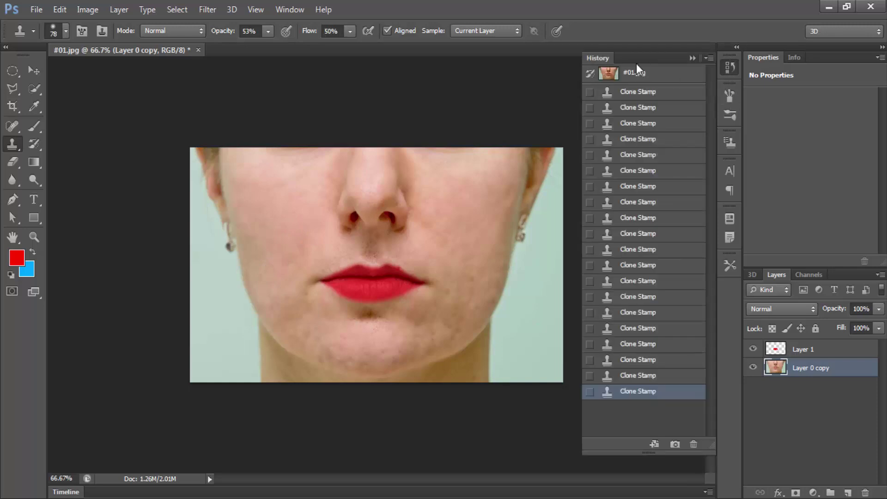
{"action": "left_click", "coordinate": [638, 72]}
{"action": "left_click", "coordinate": [731, 70]}
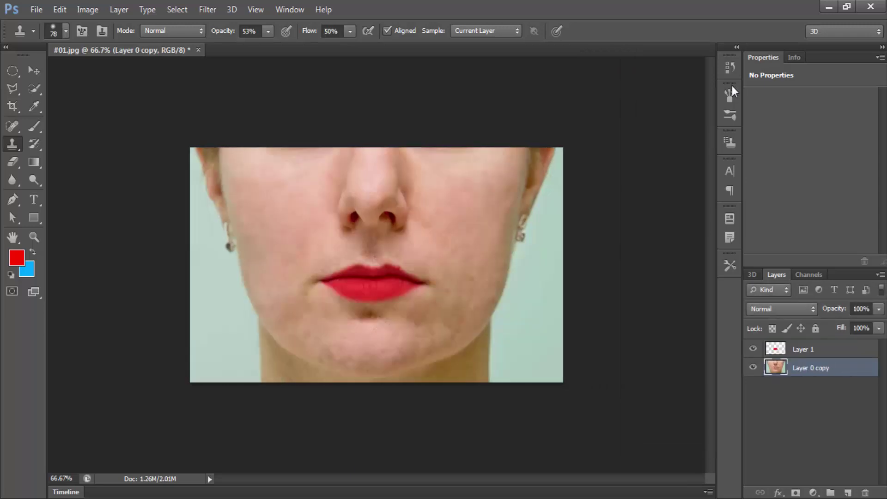
{"action": "left_click", "coordinate": [730, 68]}
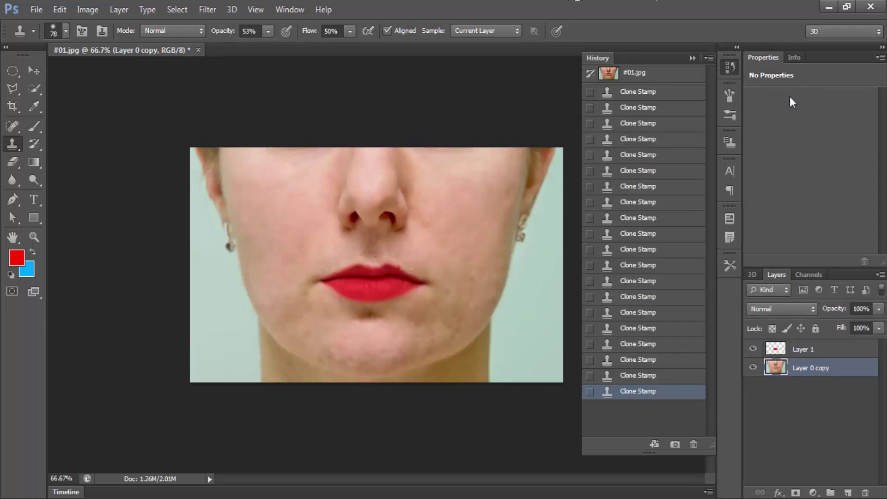
Save the image as #01.jpg in JPEG format at maximum quality 12.
{"action": "left_click", "coordinate": [730, 68]}
{"action": "key", "text": "ctrl+shift+s"}
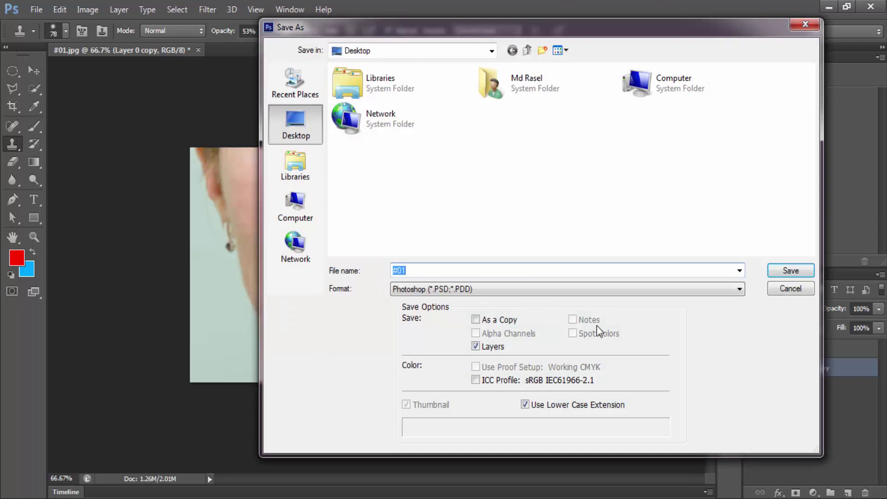
{"action": "left_click", "coordinate": [520, 289]}
{"action": "left_click", "coordinate": [436, 374]}
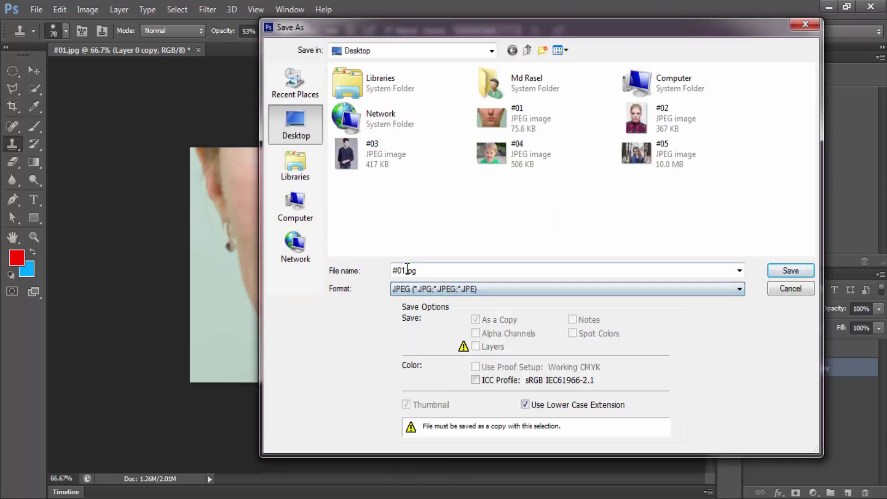
{"action": "left_click", "coordinate": [407, 270]}
{"action": "key", "text": "Return"}
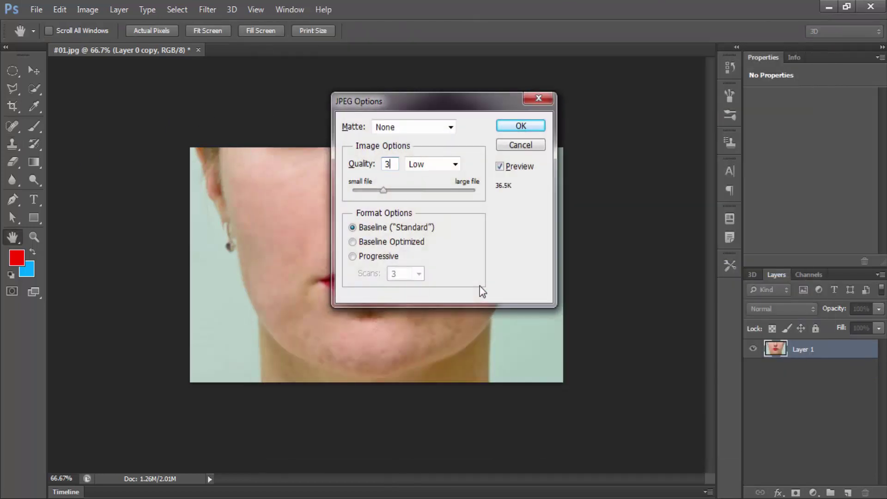
{"action": "left_click", "coordinate": [475, 192]}
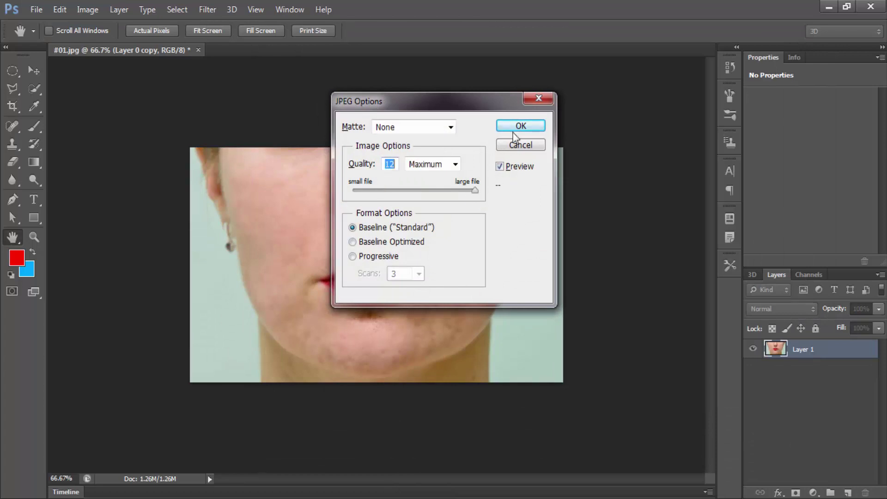
{"action": "left_click", "coordinate": [520, 126]}
{"action": "left_click", "coordinate": [729, 67]}
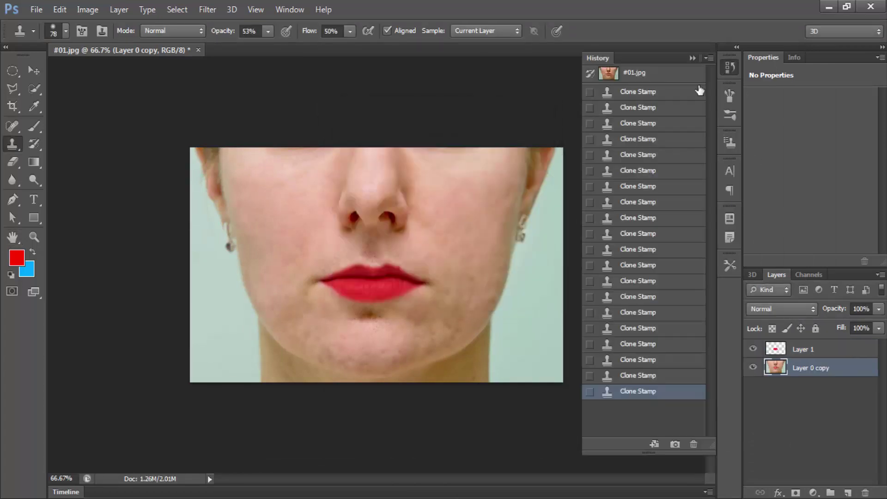
Revert to the original photo in History and lasso a patch on the left cheek.
{"action": "left_click", "coordinate": [633, 73]}
{"action": "left_click", "coordinate": [730, 68]}
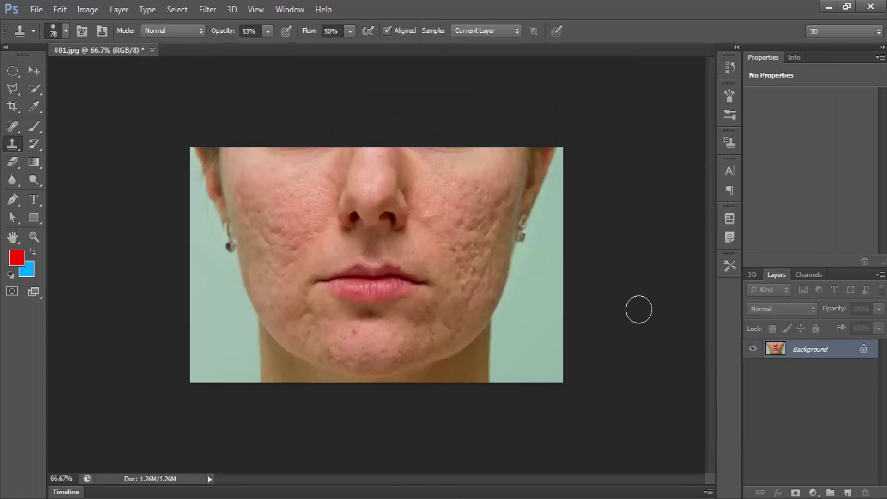
{"action": "left_click", "coordinate": [13, 88]}
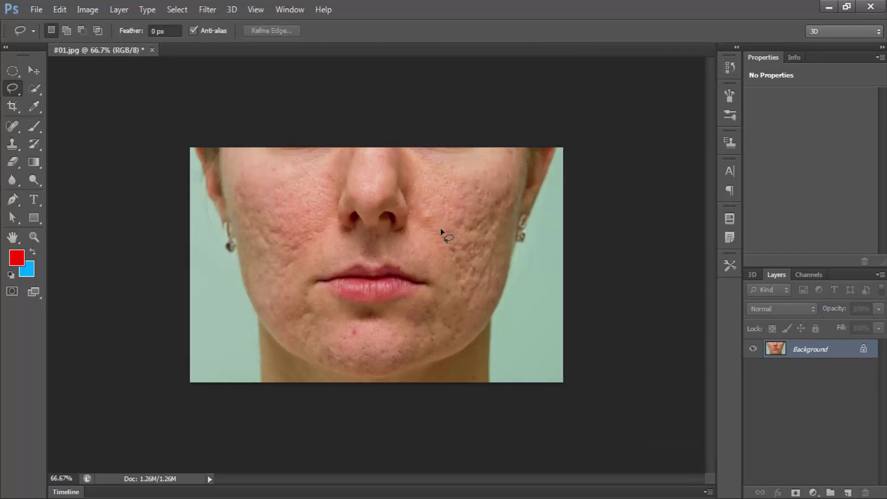
{"action": "left_click_drag", "start_coordinate": [457, 202], "coordinate": [443, 206]}
{"action": "left_click", "coordinate": [266, 187]}
{"action": "left_click_drag", "start_coordinate": [284, 178], "coordinate": [260, 185]}
{"action": "left_click", "coordinate": [207, 9]}
{"action": "left_click", "coordinate": [809, 362]}
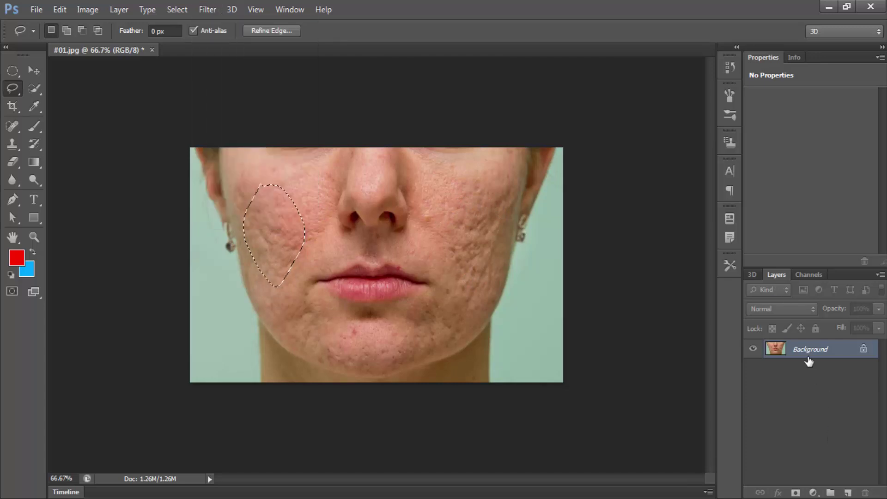
Copy the cheek patch to a new Layer 1 and toggle layer visibility to inspect it.
{"action": "key", "text": "ctrl+j"}
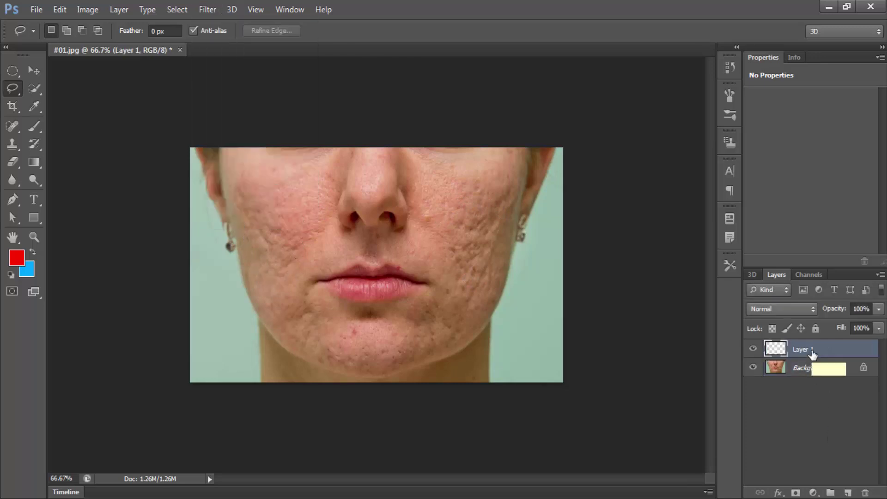
{"action": "left_click", "coordinate": [752, 367]}
{"action": "left_click", "coordinate": [752, 349]}
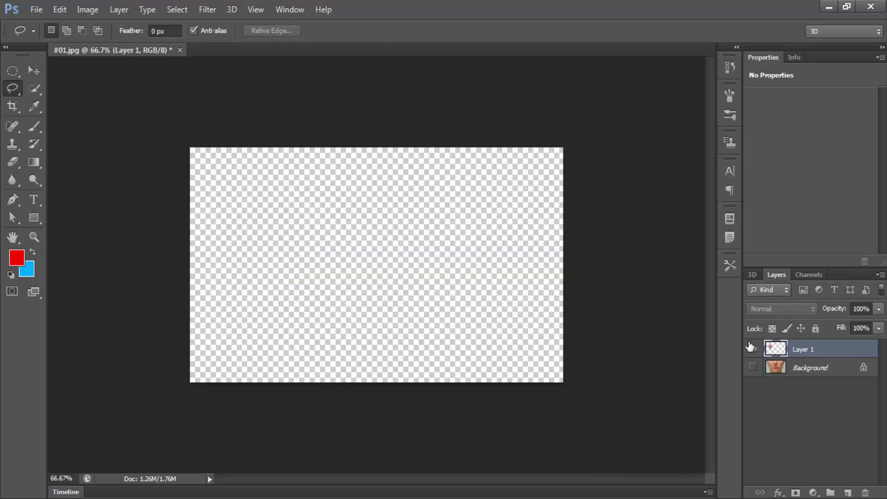
{"action": "left_click", "coordinate": [753, 368]}
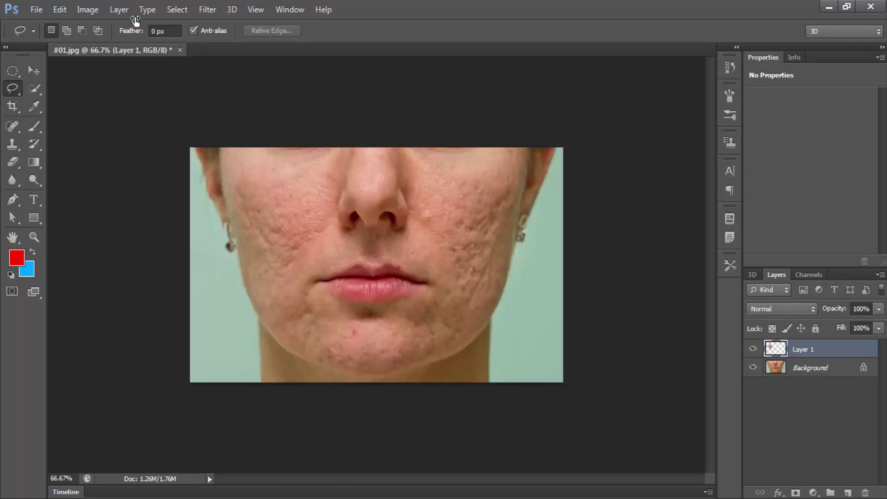
{"action": "left_click", "coordinate": [219, 14]}
{"action": "mouse_move", "coordinate": [253, 95]}
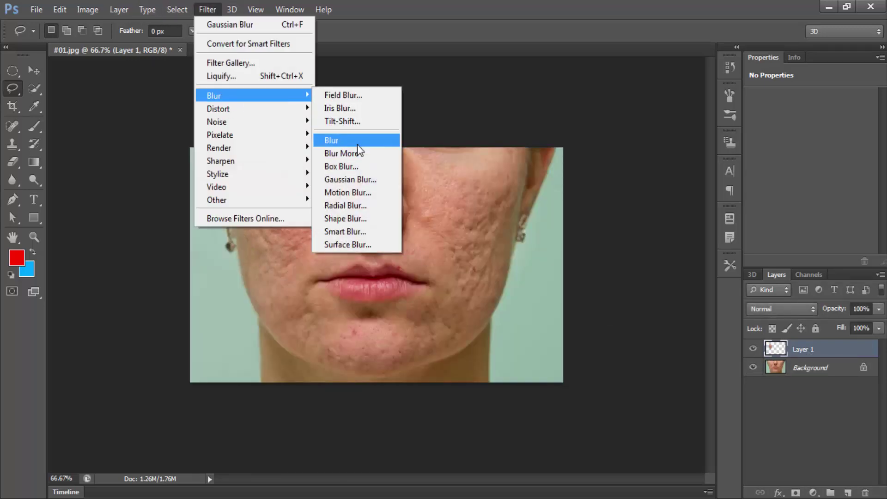
Blur the cheek patch with a 5.3-pixel Gaussian Blur and lower Layer 1 opacity to 83%.
{"action": "left_click", "coordinate": [347, 180]}
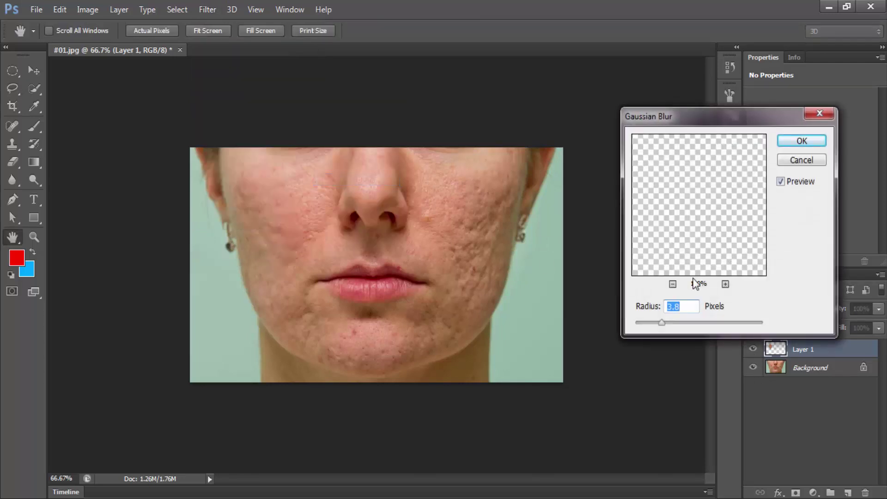
{"action": "left_click_drag", "start_coordinate": [695, 143], "coordinate": [694, 264]}
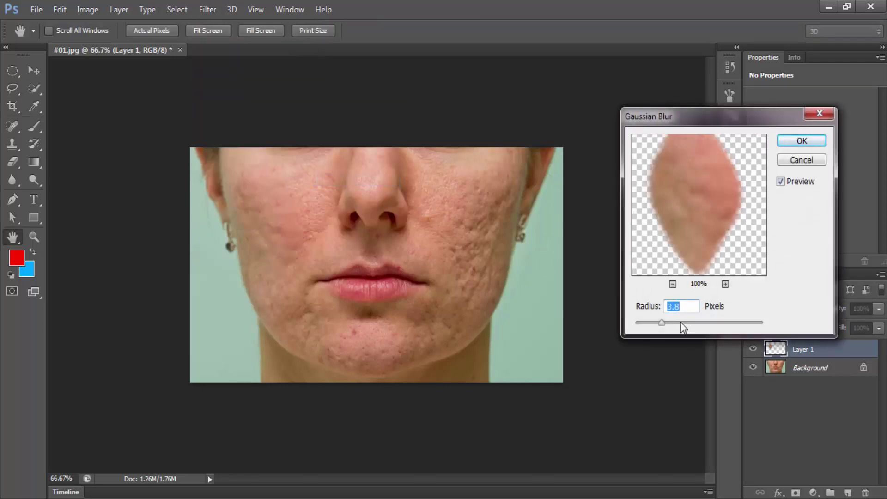
{"action": "left_click", "coordinate": [788, 147]}
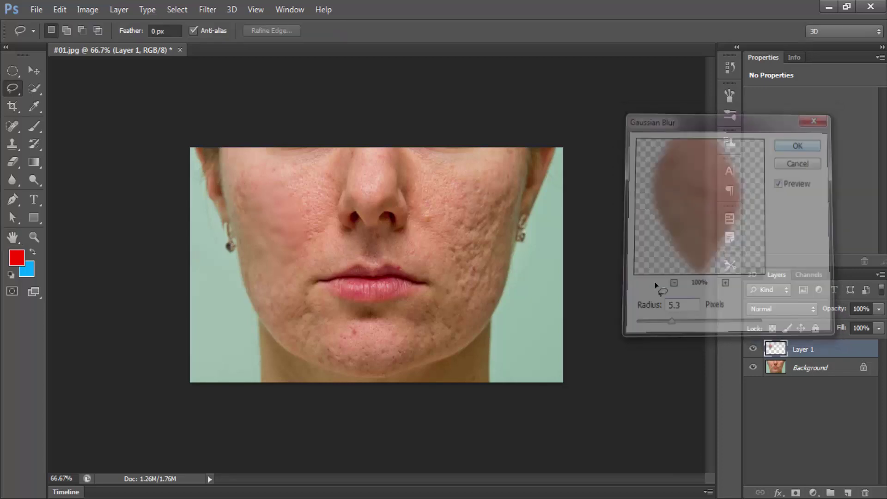
{"action": "left_click_drag", "start_coordinate": [834, 309], "coordinate": [820, 314]}
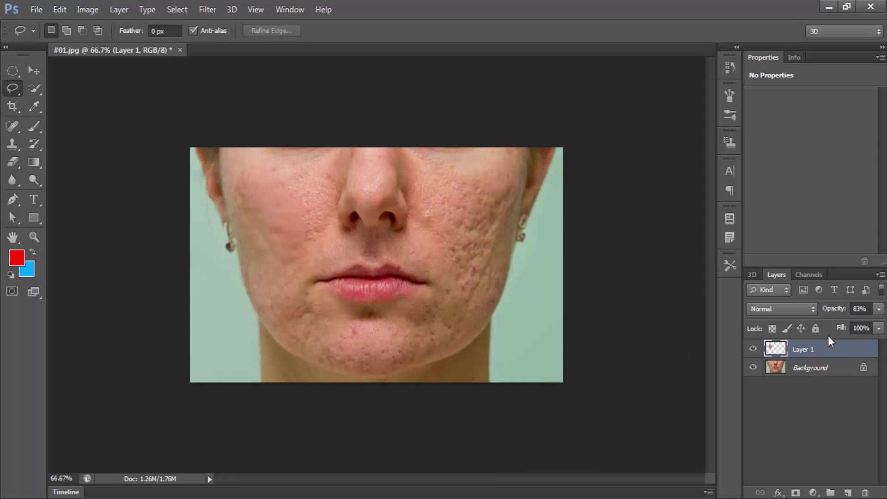
Smooth the cheek down toward the chin with the Blur tool, then close #01.jpg.
{"action": "left_click", "coordinate": [12, 178]}
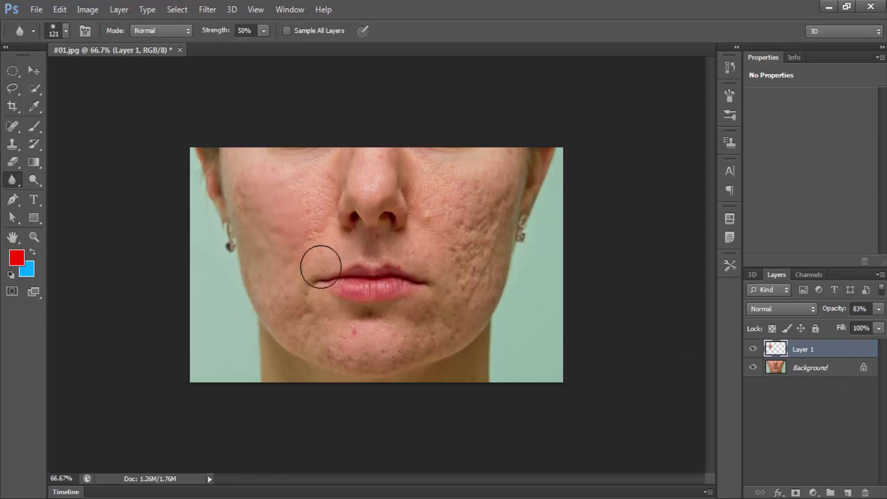
{"action": "mouse_move", "coordinate": [297, 235]}
{"action": "left_mouse_down"}
{"action": "mouse_move", "coordinate": [291, 298]}
{"action": "mouse_move", "coordinate": [293, 182]}
{"action": "mouse_move", "coordinate": [318, 260]}
{"action": "left_mouse_up"}
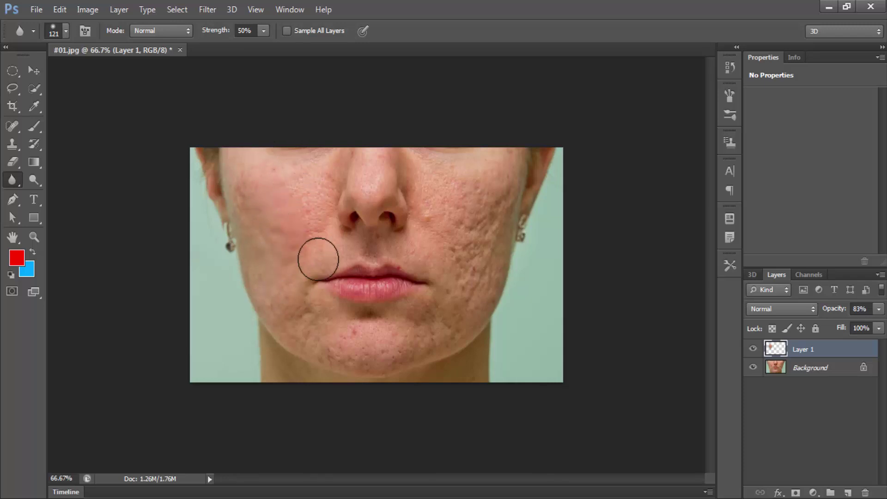
{"action": "key", "text": "ctrl+w"}
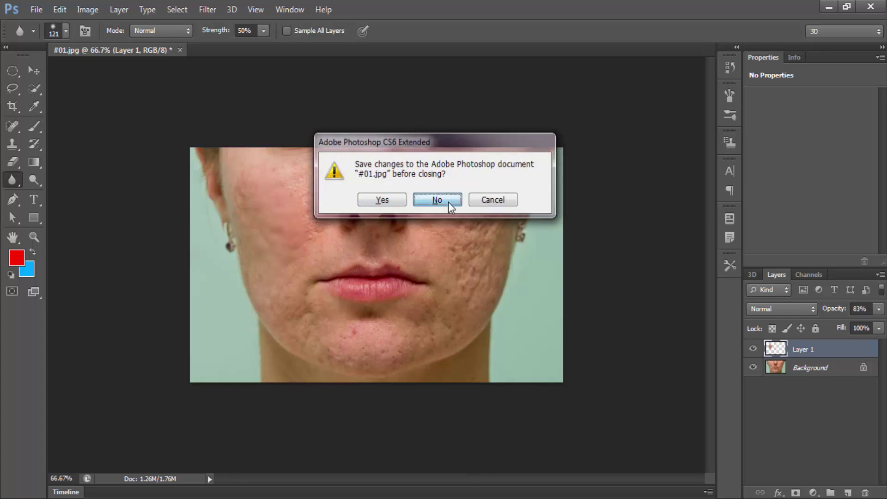
Discard the changes to #01.jpg and open the #02.jpg portrait.
{"action": "left_click", "coordinate": [446, 201]}
{"action": "key", "text": "ctrl+o"}
{"action": "left_click", "coordinate": [416, 194]}
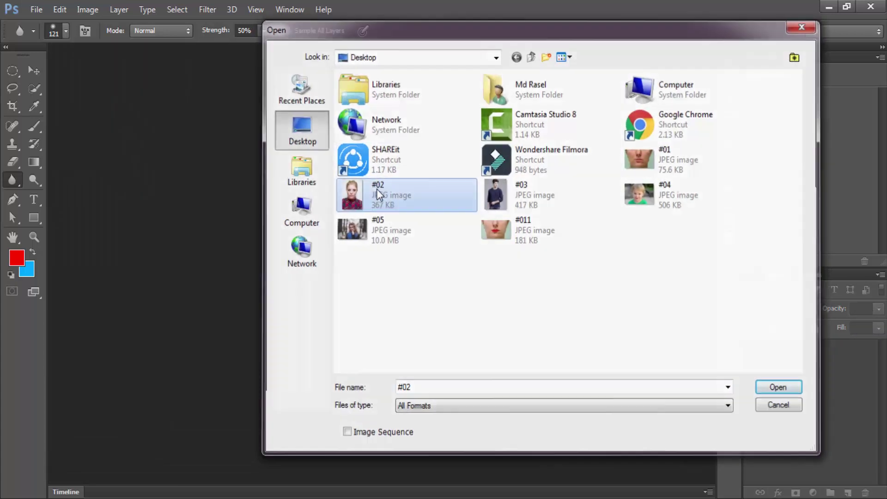
{"action": "double_click", "coordinate": [376, 190]}
{"action": "scroll", "coordinate": [418, 143], "scroll_direction": "up", "scroll_amount": 2}
{"action": "scroll", "coordinate": [410, 192], "scroll_direction": "up", "scroll_amount": 3}
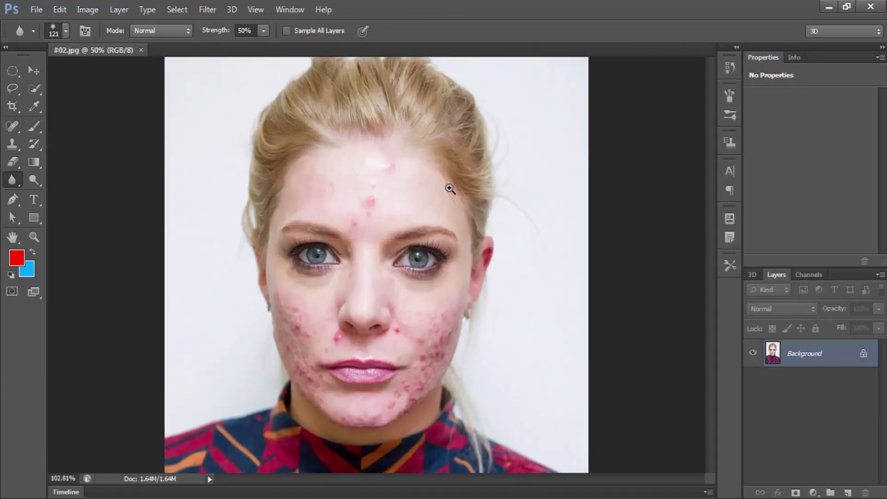
{"action": "scroll", "coordinate": [450, 184], "scroll_direction": "up", "scroll_amount": 1}
{"action": "scroll", "coordinate": [455, 416], "scroll_direction": "down", "scroll_amount": 3}
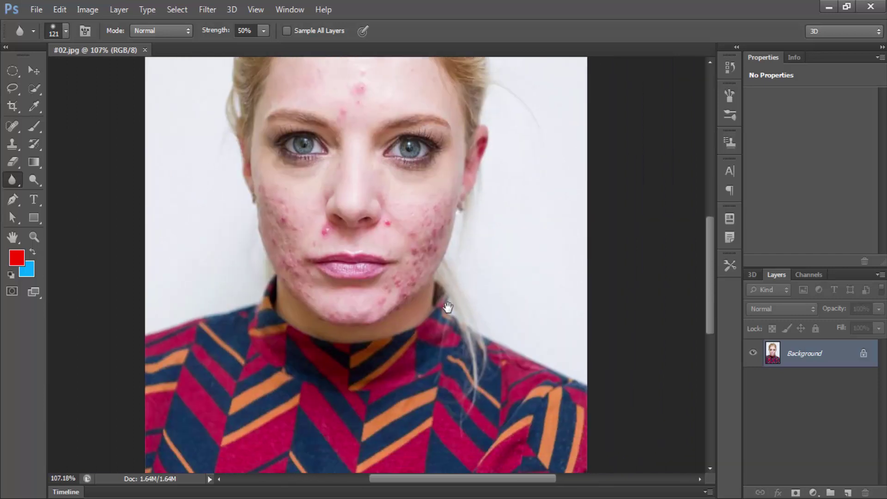
{"action": "scroll", "coordinate": [445, 307], "scroll_direction": "down", "scroll_amount": 3}
{"action": "scroll", "coordinate": [469, 293], "scroll_direction": "up", "scroll_amount": 5}
Set the Spot Healing Brush to 18 px and heal the forehead blemishes.
{"action": "left_click", "coordinate": [14, 123]}
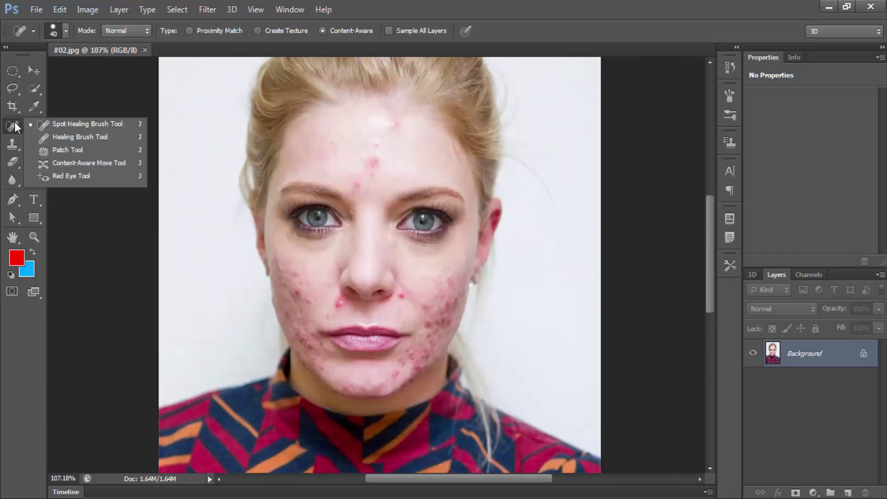
{"action": "left_click", "coordinate": [55, 124]}
{"action": "scroll", "coordinate": [321, 214], "scroll_direction": "right", "scroll_amount": 1}
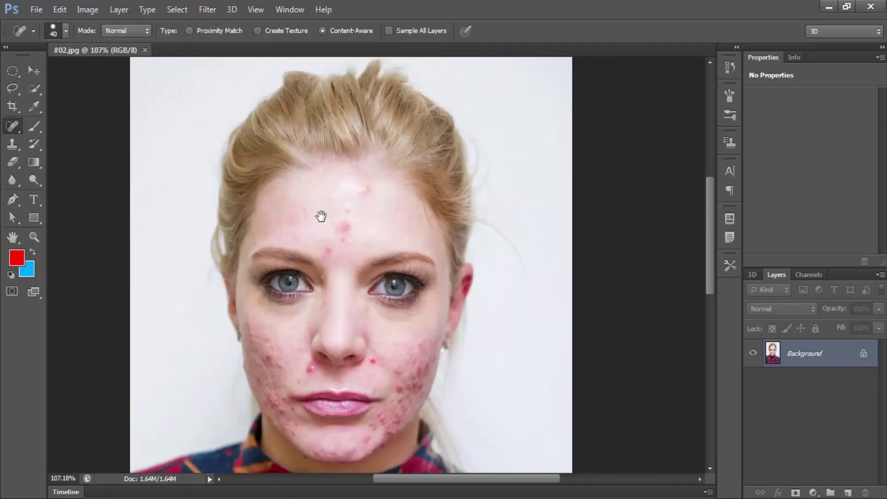
{"action": "scroll", "coordinate": [376, 187], "scroll_direction": "up", "scroll_amount": 1}
{"action": "right_click", "coordinate": [369, 190]}
{"action": "mouse_move", "coordinate": [397, 217]}
{"action": "left_mouse_down"}
{"action": "mouse_move", "coordinate": [387, 218]}
{"action": "mouse_move", "coordinate": [368, 192]}
{"action": "left_mouse_up"}
{"action": "left_click", "coordinate": [347, 212]}
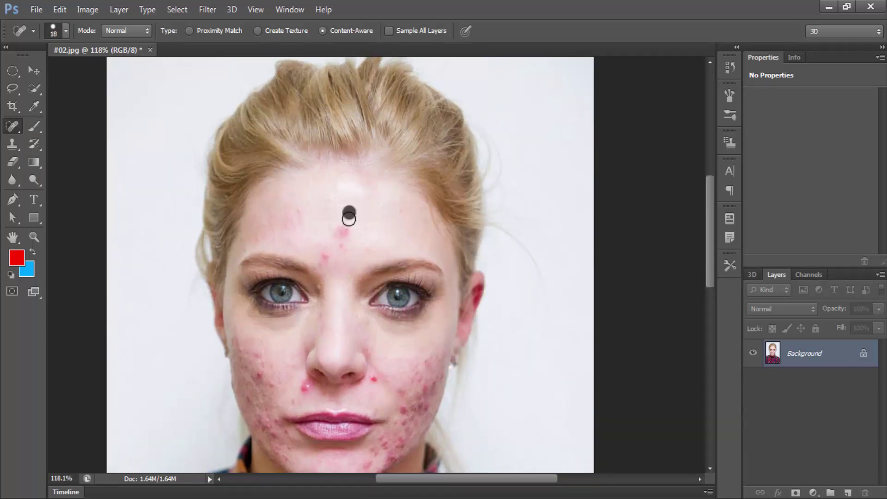
{"action": "left_click_drag", "start_coordinate": [351, 227], "coordinate": [344, 228]}
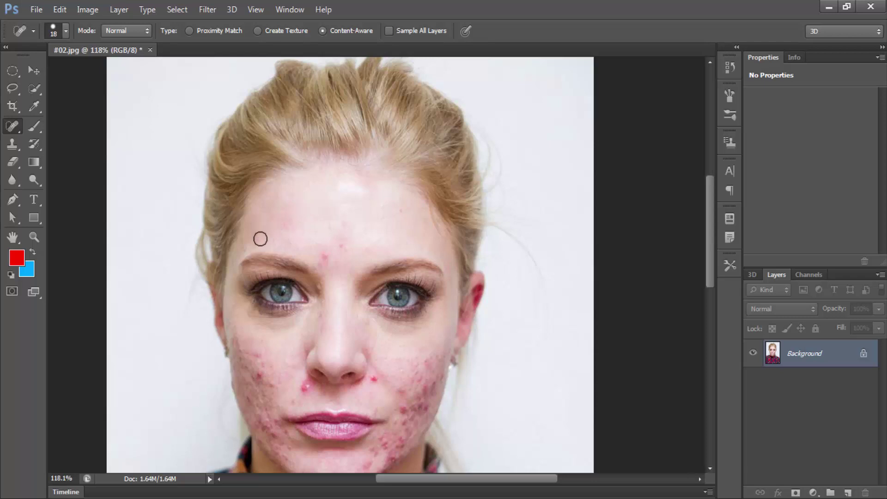
{"action": "left_click", "coordinate": [253, 242]}
{"action": "left_click", "coordinate": [292, 228]}
Heal the spots between the brows and upper forehead, undoing the last heal near the lip.
{"action": "left_click", "coordinate": [325, 257]}
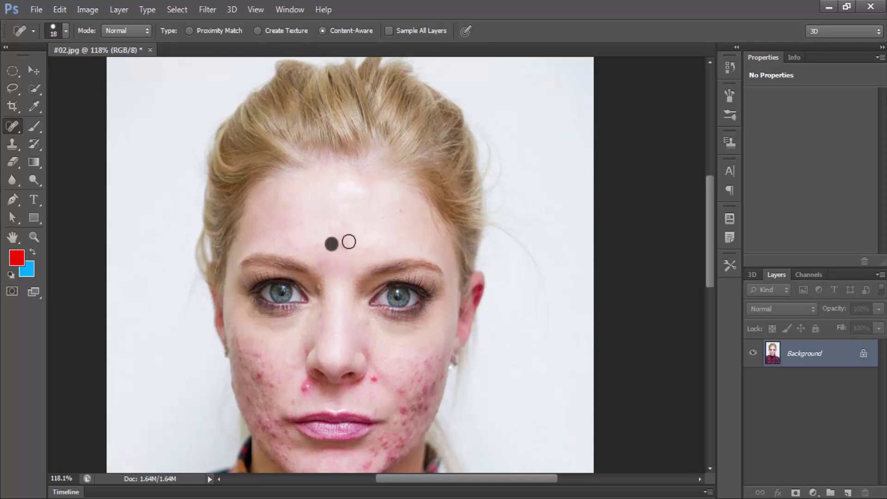
{"action": "left_click", "coordinate": [337, 225]}
{"action": "left_click", "coordinate": [402, 208]}
{"action": "left_click", "coordinate": [330, 261]}
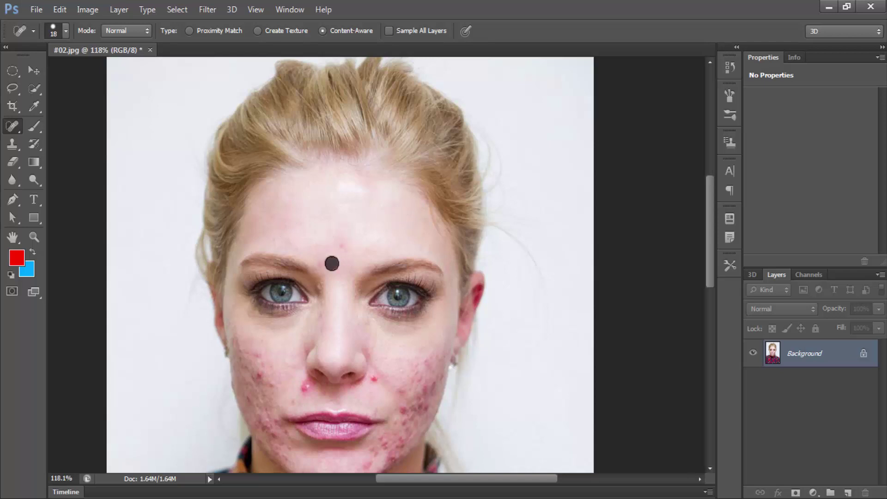
{"action": "left_click", "coordinate": [337, 244]}
{"action": "left_click", "coordinate": [317, 259]}
{"action": "left_click", "coordinate": [364, 372]}
{"action": "scroll", "coordinate": [387, 383], "scroll_direction": "down", "scroll_amount": 1}
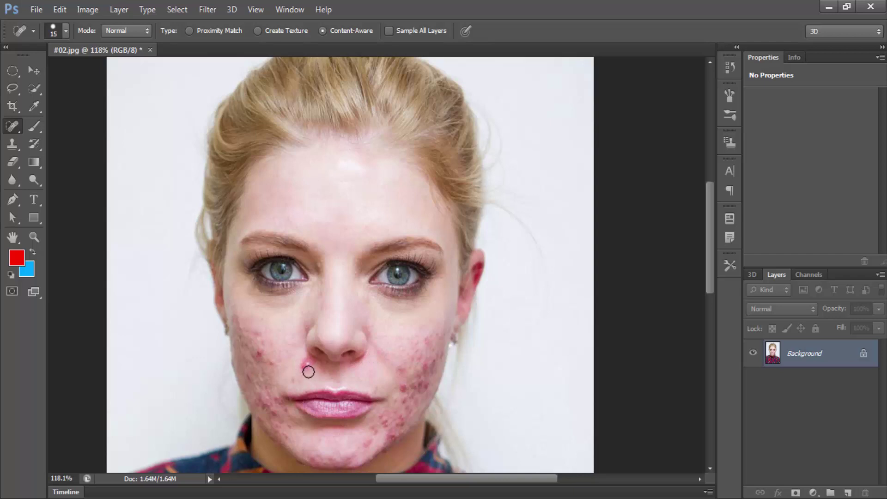
{"action": "key", "text": "ctrl+z"}
Heal the spots above the lip, then the left cheek with a 28 px brush.
{"action": "left_click", "coordinate": [308, 373]}
{"action": "left_click", "coordinate": [308, 367]}
{"action": "right_click", "coordinate": [259, 342]}
{"action": "left_click_drag", "start_coordinate": [301, 328], "coordinate": [296, 334]}
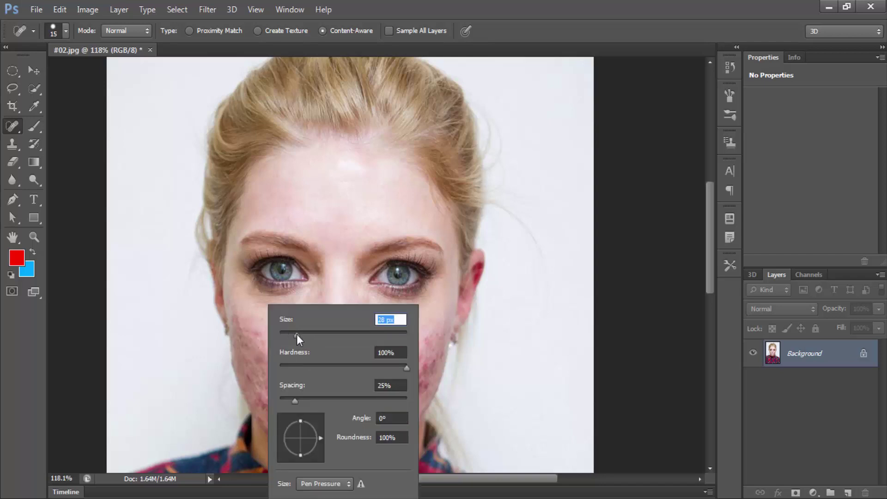
{"action": "left_click", "coordinate": [258, 332]}
{"action": "left_click", "coordinate": [262, 323]}
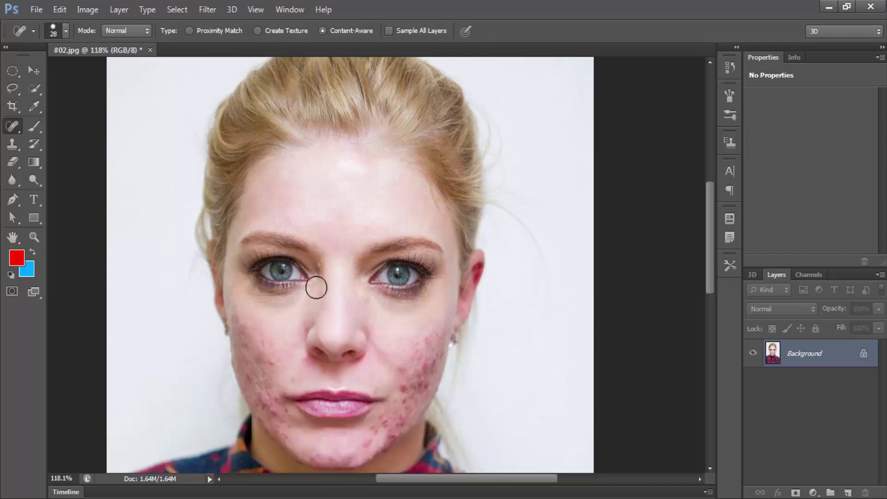
Heal a spot between the eyes at 13 px and the right cheek at 44 px.
{"action": "right_click", "coordinate": [343, 261]}
{"action": "left_click_drag", "start_coordinate": [362, 290], "coordinate": [364, 290]}
{"action": "left_click", "coordinate": [319, 267]}
{"action": "right_click", "coordinate": [426, 343]}
{"action": "left_click_drag", "start_coordinate": [464, 338], "coordinate": [469, 338]}
{"action": "left_click", "coordinate": [418, 348]}
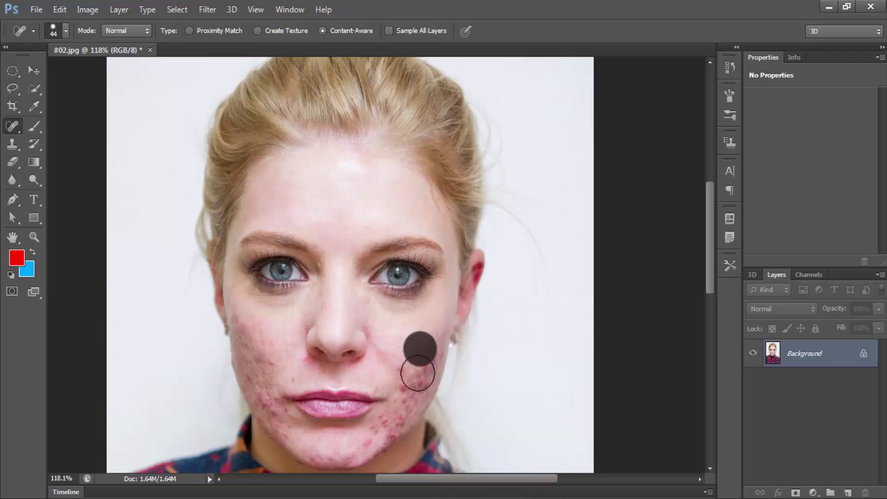
{"action": "left_click", "coordinate": [429, 328]}
At 36 px, heal more right-cheek blemishes, then spots on the left cheek and jaw.
{"action": "right_click", "coordinate": [443, 324]}
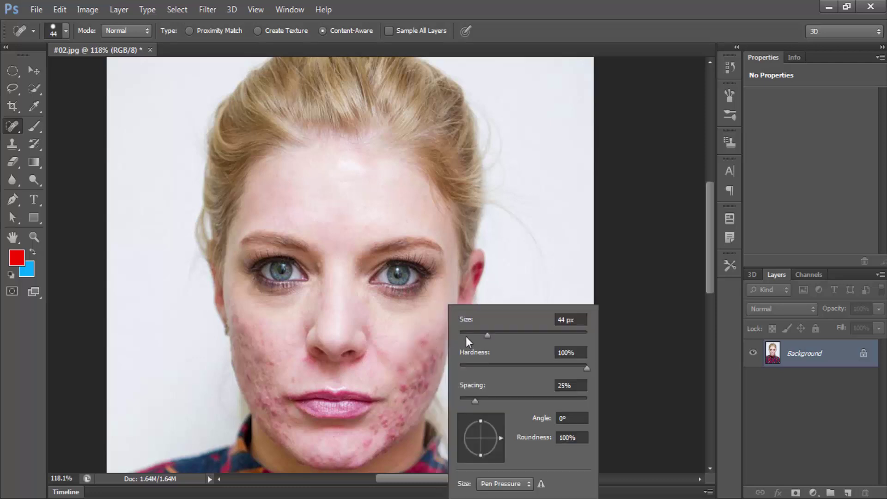
{"action": "left_click_drag", "start_coordinate": [466, 336], "coordinate": [472, 338]}
{"action": "left_click", "coordinate": [437, 350]}
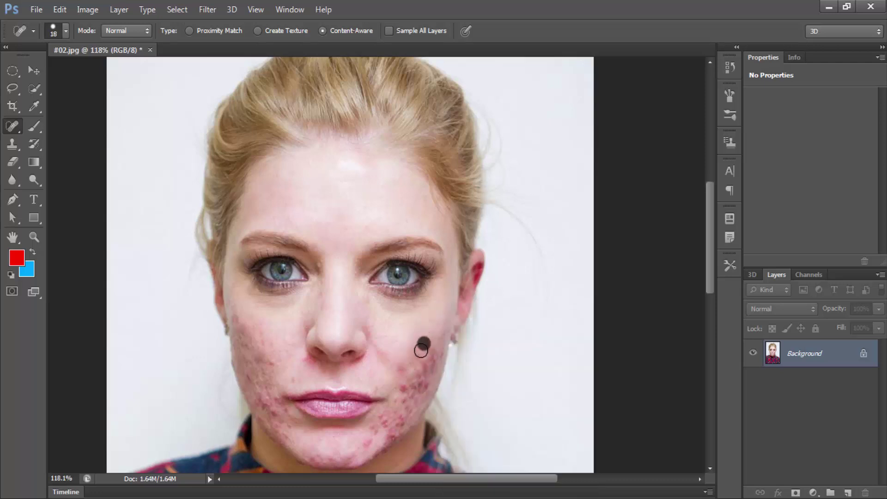
{"action": "left_click", "coordinate": [404, 365]}
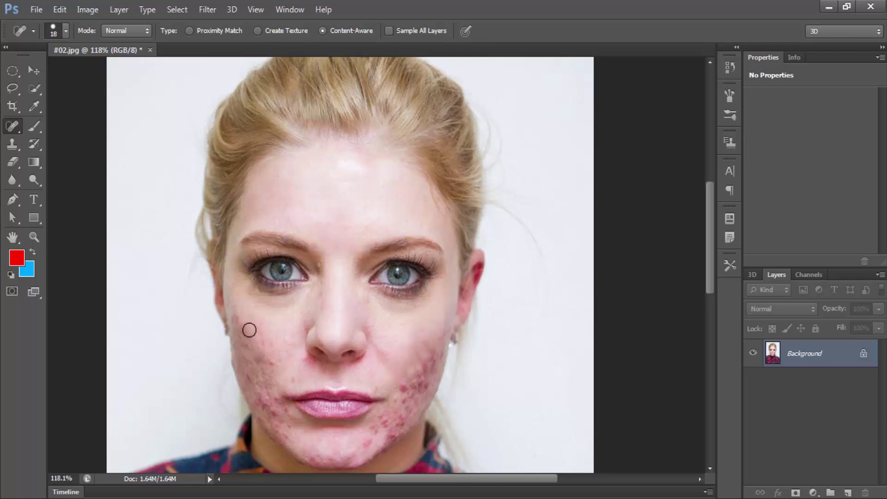
{"action": "left_click", "coordinate": [236, 318]}
{"action": "left_click", "coordinate": [261, 358]}
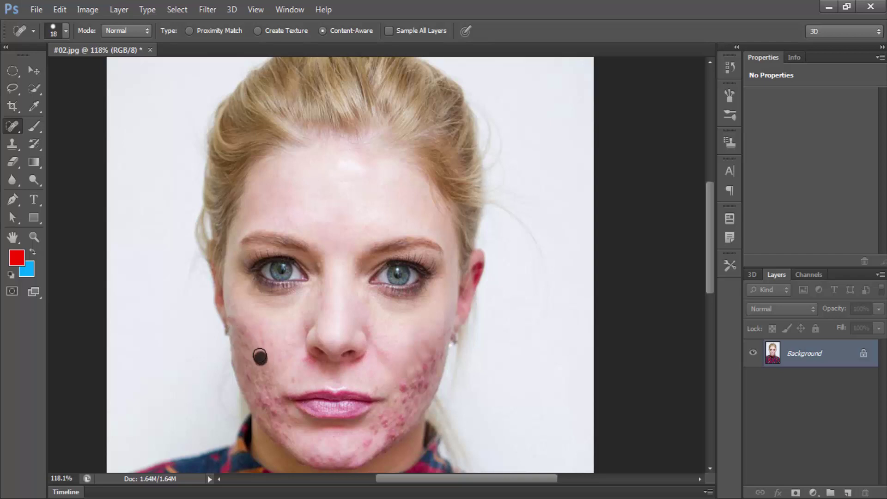
{"action": "left_click", "coordinate": [248, 342]}
{"action": "left_click", "coordinate": [234, 321]}
{"action": "left_click", "coordinate": [254, 376]}
{"action": "left_click", "coordinate": [267, 402]}
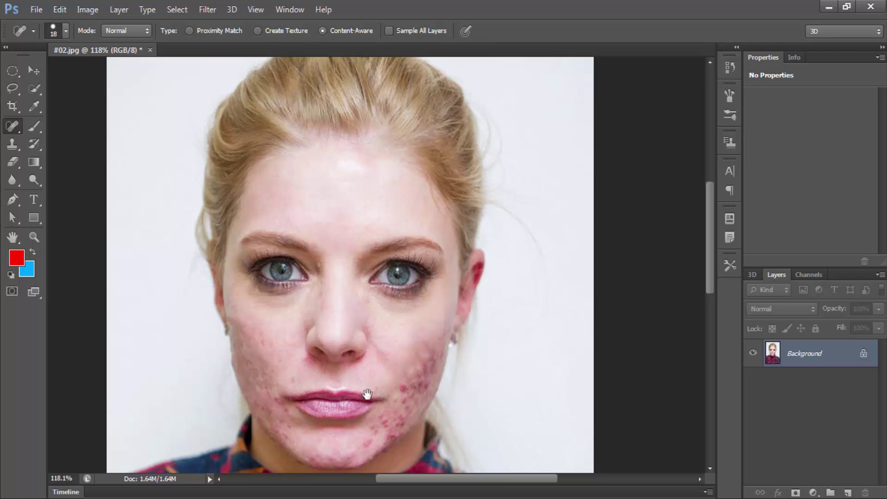
Reduce the healing brush to 10 px, then select the Clone Stamp tool.
{"action": "scroll", "coordinate": [311, 206], "scroll_direction": "down", "scroll_amount": 3}
{"action": "left_click_drag", "start_coordinate": [327, 150], "coordinate": [332, 150]}
{"action": "right_click", "coordinate": [340, 178]}
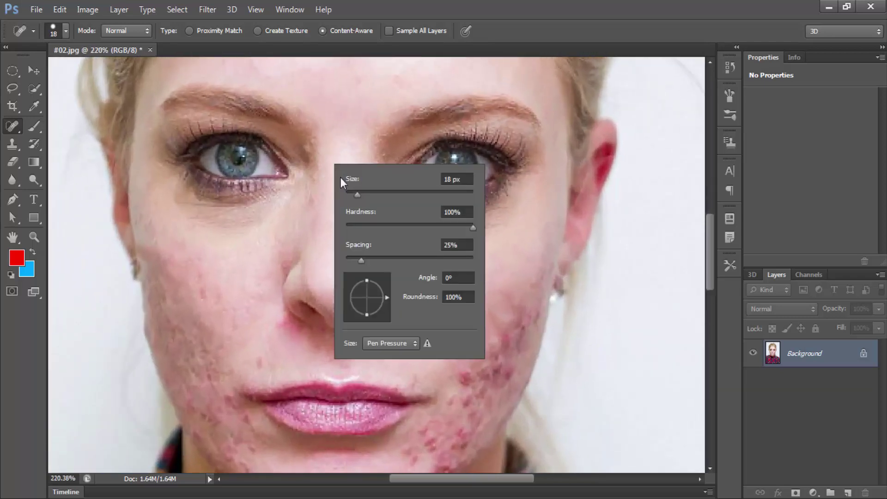
{"action": "left_click_drag", "start_coordinate": [352, 195], "coordinate": [350, 195]}
{"action": "key", "text": "Return"}
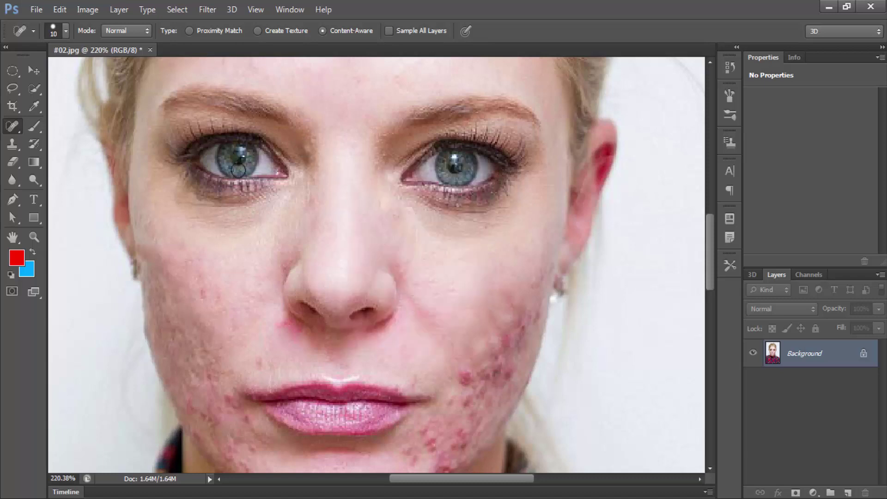
{"action": "left_click", "coordinate": [12, 143]}
Shrink the clone brush, then spot-heal the chin blemishes with a 25 px brush.
{"action": "right_click", "coordinate": [319, 172]}
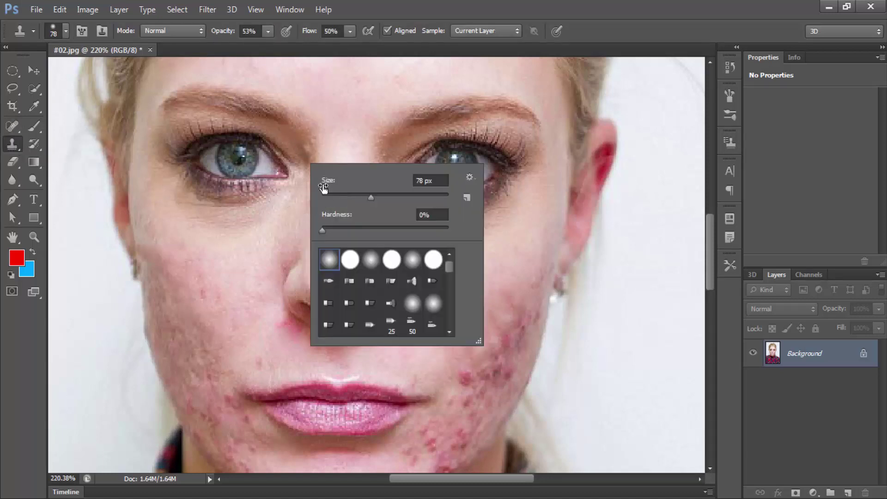
{"action": "left_click_drag", "start_coordinate": [372, 197], "coordinate": [329, 200]}
{"action": "key", "text": "Return"}
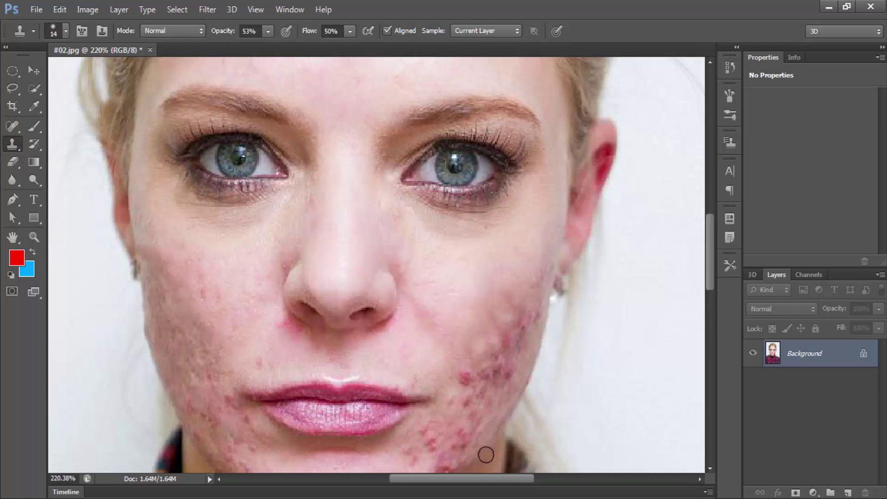
{"action": "scroll", "coordinate": [406, 297], "scroll_direction": "down", "scroll_amount": 3}
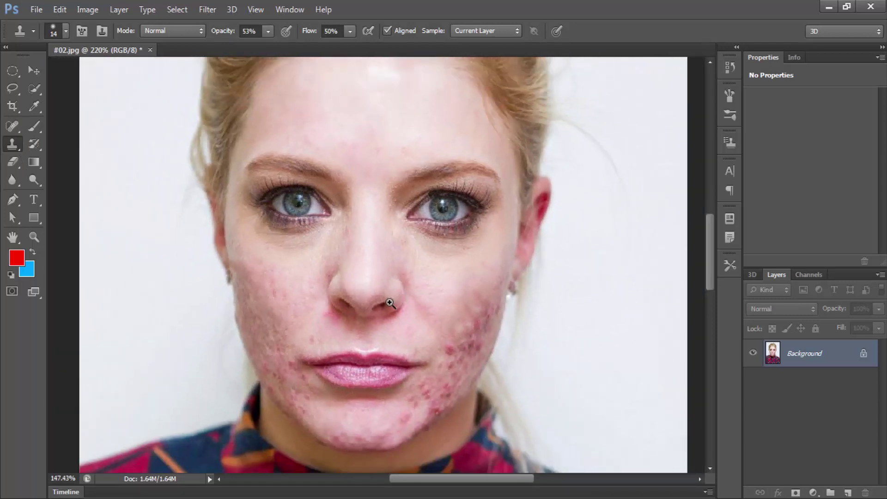
{"action": "right_click", "coordinate": [13, 145]}
{"action": "left_click", "coordinate": [11, 126]}
{"action": "left_click", "coordinate": [51, 121]}
{"action": "right_click", "coordinate": [299, 296]}
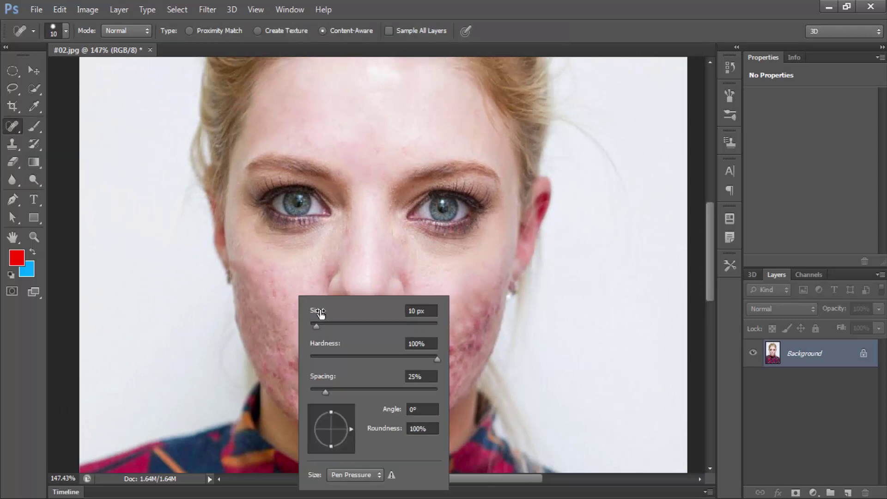
{"action": "left_click_drag", "start_coordinate": [320, 313], "coordinate": [325, 323]}
{"action": "key", "text": "Return"}
{"action": "left_click_drag", "start_coordinate": [288, 285], "coordinate": [257, 230]}
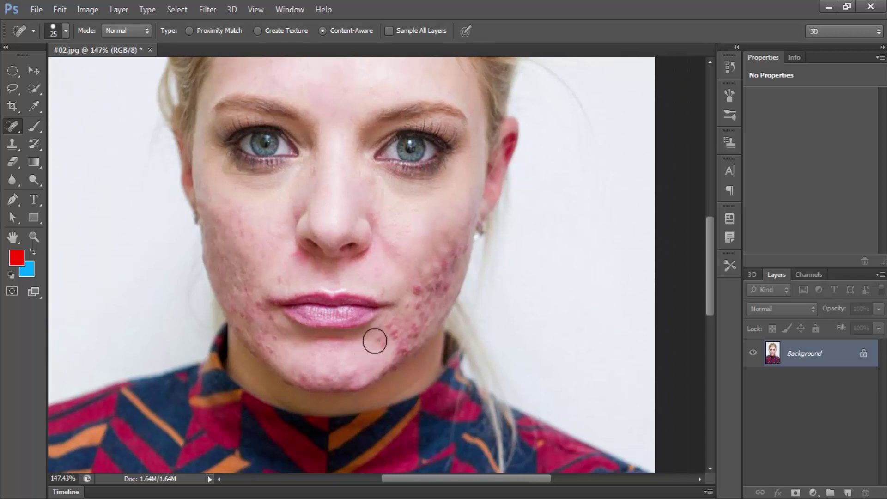
{"action": "left_click_drag", "start_coordinate": [374, 341], "coordinate": [384, 335]}
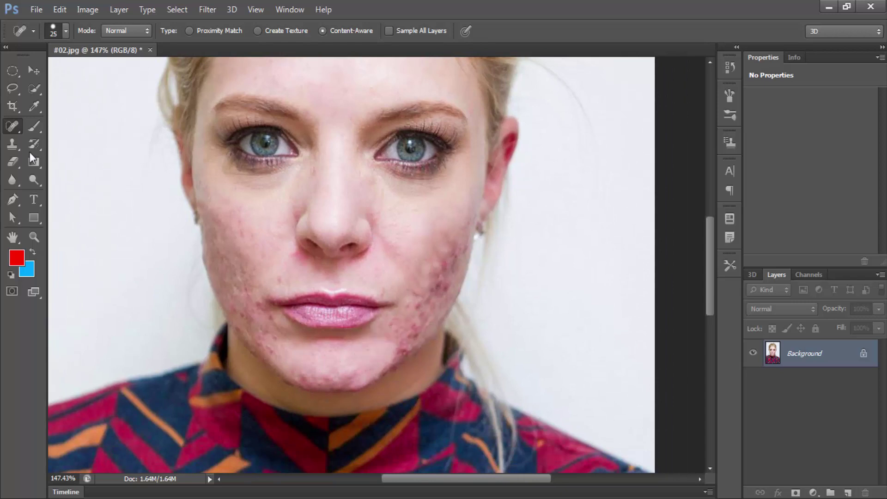
Clone clean skin over the cheek acne with a 34 px Clone Stamp at 23% flow.
{"action": "left_click", "coordinate": [12, 144]}
{"action": "right_click", "coordinate": [423, 228]}
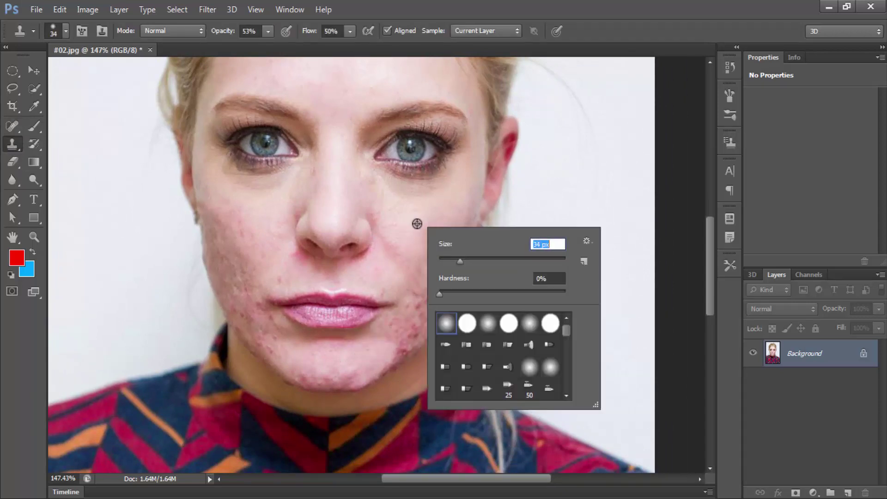
{"action": "key", "text": "Return"}
{"action": "mouse_move", "coordinate": [448, 236]}
{"action": "left_mouse_down"}
{"action": "mouse_move", "coordinate": [428, 273]}
{"action": "mouse_move", "coordinate": [459, 209]}
{"action": "left_mouse_up"}
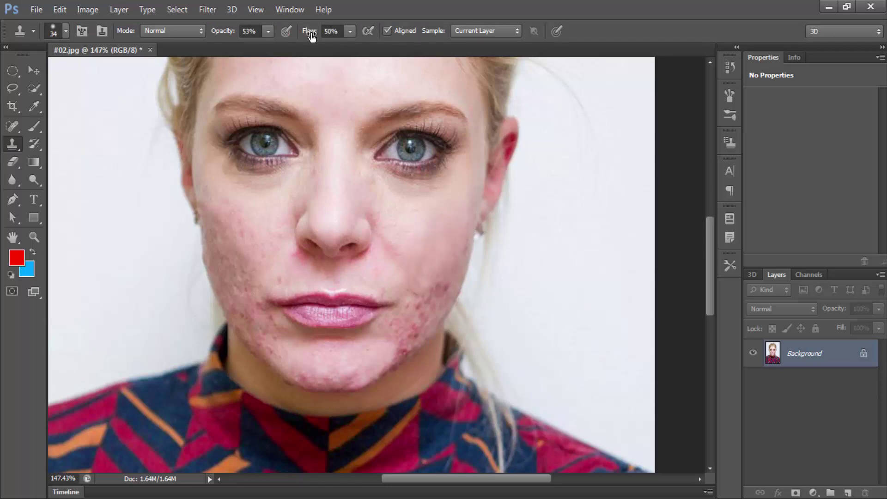
{"action": "left_click_drag", "start_coordinate": [307, 33], "coordinate": [287, 33]}
{"action": "left_click_drag", "start_coordinate": [458, 244], "coordinate": [455, 279]}
Spot-heal blemishes along the left cheek and chin with a 13 px brush.
{"action": "right_click", "coordinate": [277, 301]}
{"action": "left_click_drag", "start_coordinate": [311, 339], "coordinate": [303, 338]}
{"action": "right_click", "coordinate": [12, 126]}
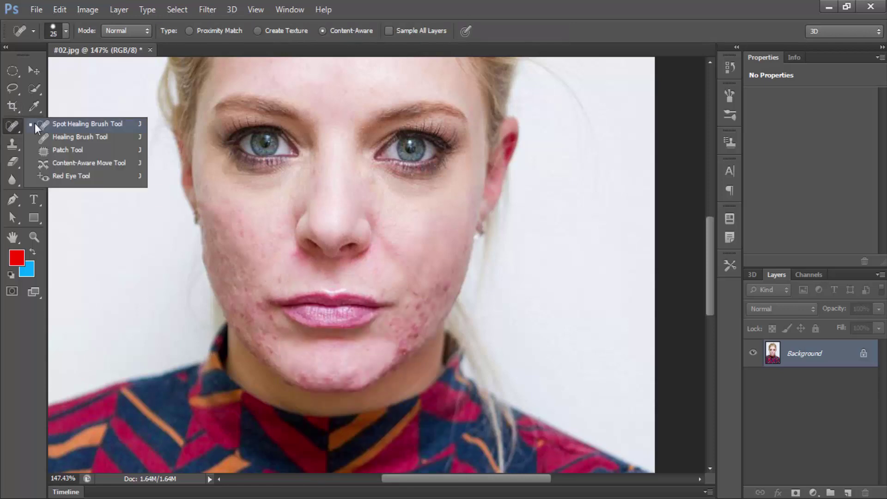
{"action": "left_click", "coordinate": [55, 124]}
{"action": "right_click", "coordinate": [277, 271]}
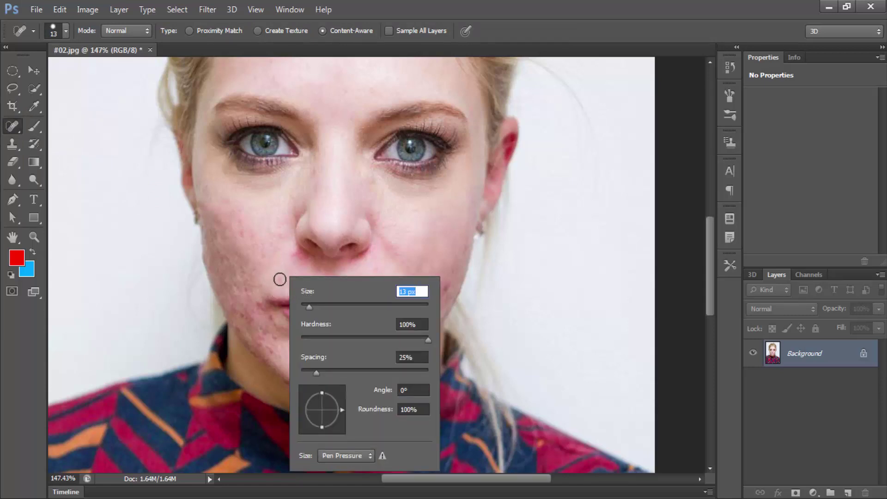
{"action": "key", "text": "Return"}
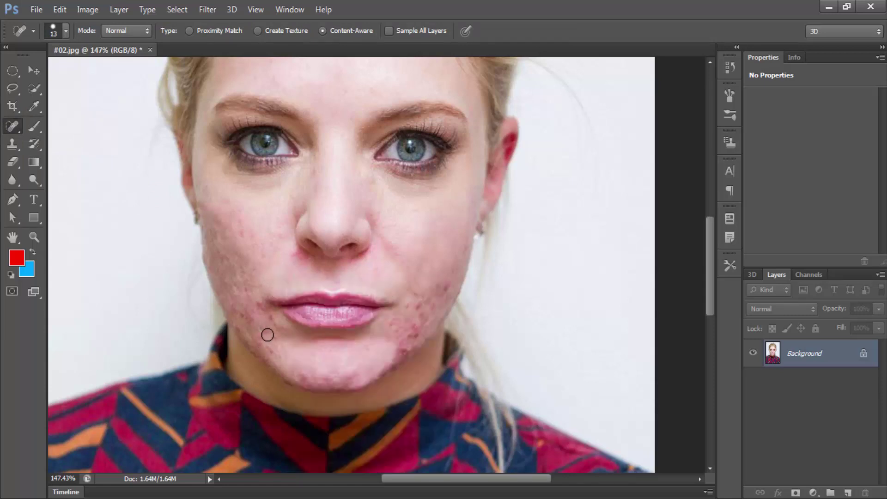
{"action": "left_click_drag", "start_coordinate": [259, 304], "coordinate": [240, 325]}
{"action": "mouse_move", "coordinate": [349, 374]}
{"action": "left_mouse_down"}
{"action": "mouse_move", "coordinate": [297, 377]}
{"action": "mouse_move", "coordinate": [342, 376]}
{"action": "mouse_move", "coordinate": [353, 388]}
{"action": "left_mouse_up"}
{"action": "left_click_drag", "start_coordinate": [396, 333], "coordinate": [400, 327]}
Clone clean cheek skin over the red chin blemishes with a 33 px Clone Stamp.
{"action": "key", "text": "s"}
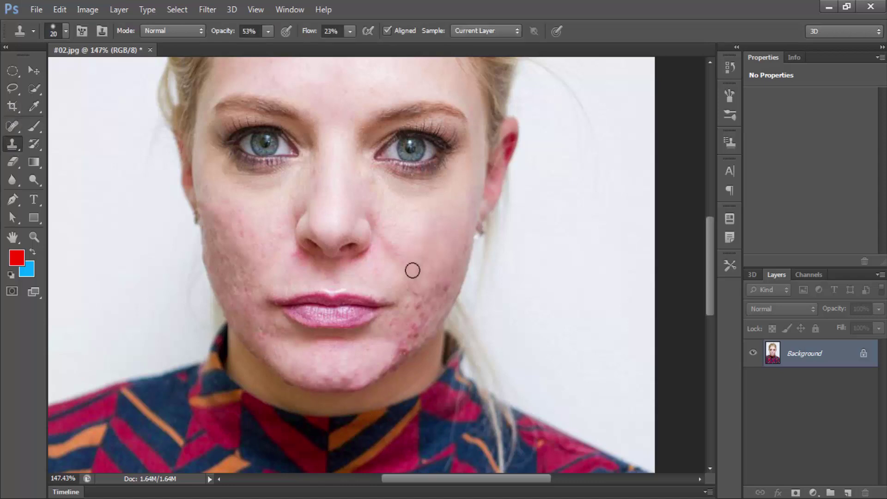
{"action": "left_click", "coordinate": [445, 261], "text": "alt"}
{"action": "right_click", "coordinate": [439, 290]}
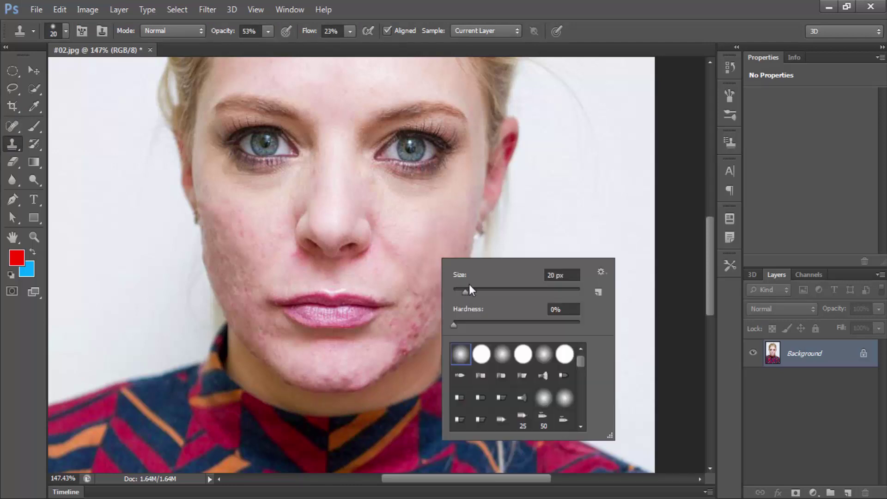
{"action": "left_click_drag", "start_coordinate": [466, 292], "coordinate": [474, 292]}
{"action": "key", "text": "Return"}
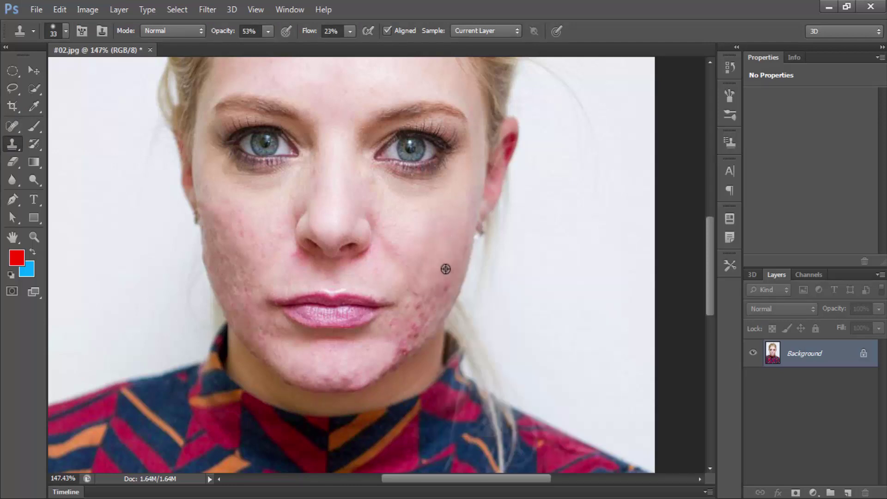
{"action": "left_click", "coordinate": [460, 290], "text": "alt"}
{"action": "left_click", "coordinate": [471, 307]}
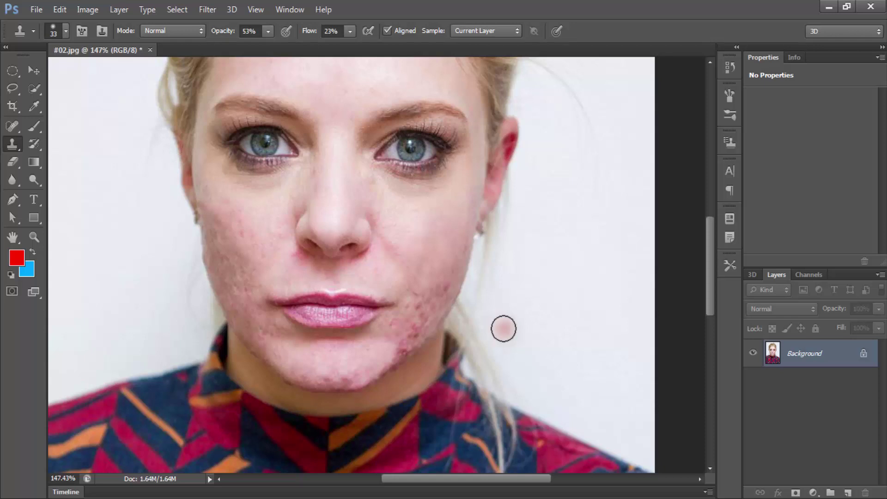
{"action": "left_click", "coordinate": [433, 301]}
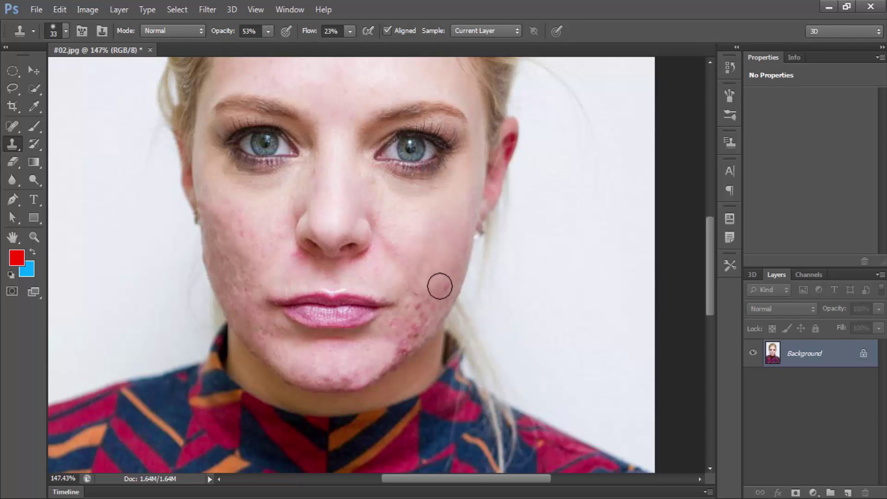
{"action": "left_click_drag", "start_coordinate": [379, 362], "coordinate": [408, 326]}
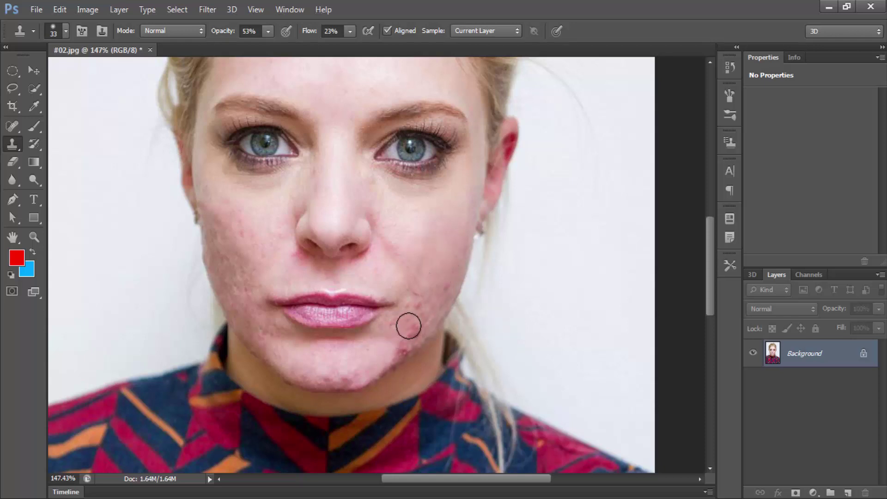
{"action": "left_click", "coordinate": [407, 287], "text": "alt"}
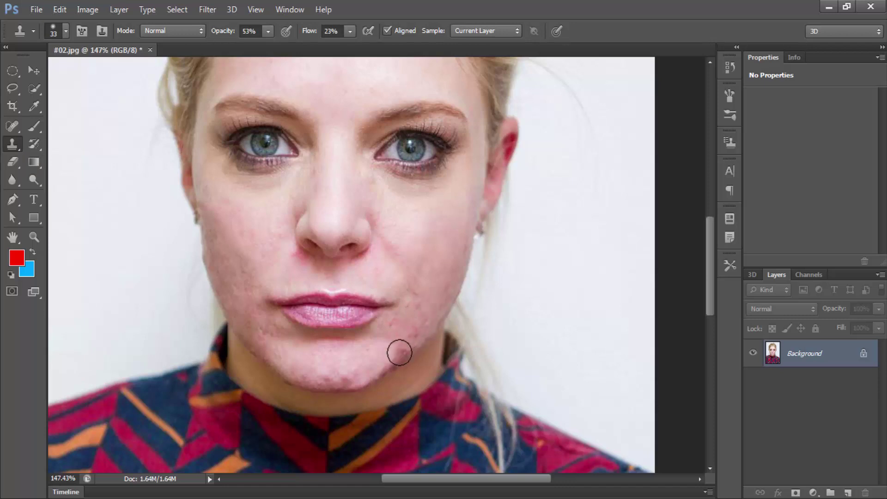
{"action": "left_click", "coordinate": [399, 352]}
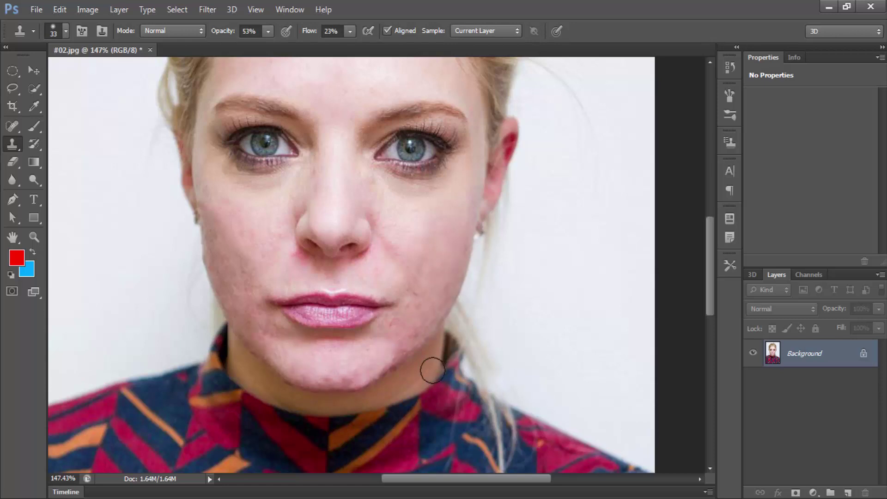
{"action": "left_click_drag", "start_coordinate": [412, 214], "coordinate": [394, 219]}
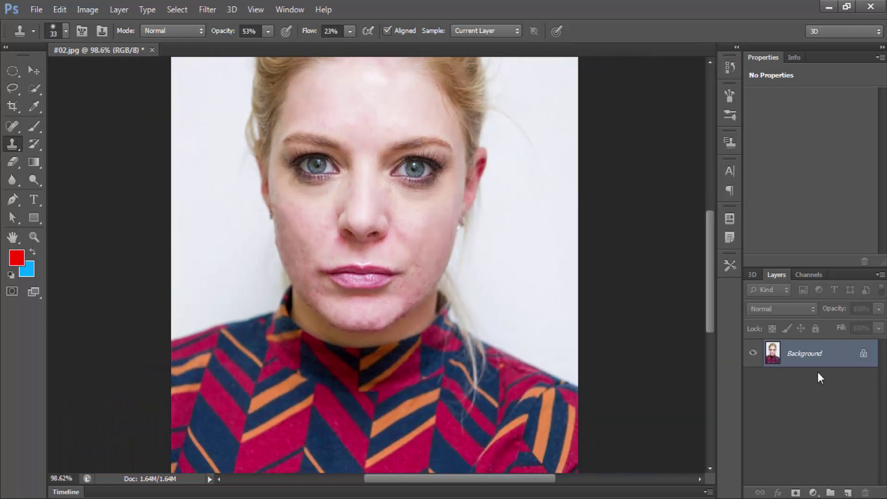
Unlock the Background as Layer 0 and duplicate it.
{"action": "double_click", "coordinate": [831, 353]}
{"action": "left_click", "coordinate": [564, 158]}
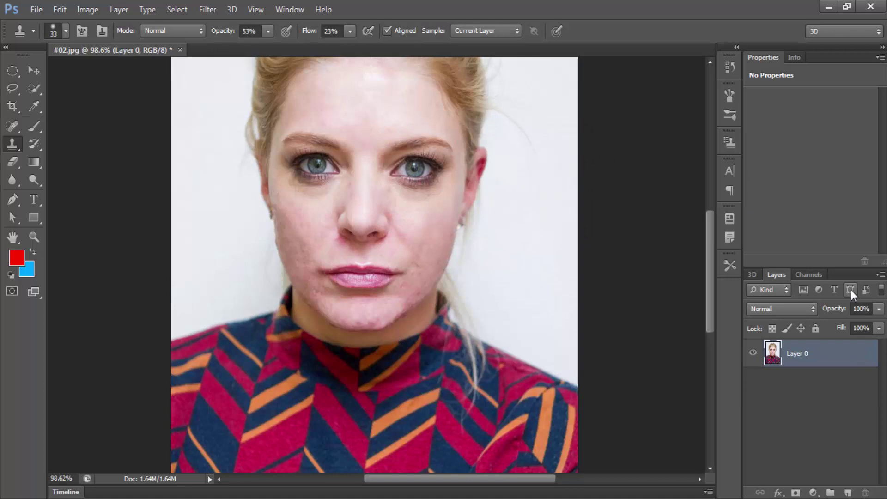
{"action": "key", "text": "ctrl+j"}
Blur the copy with a 3.5-pixel Gaussian Blur and add a white layer mask.
{"action": "left_click", "coordinate": [212, 10]}
{"action": "mouse_move", "coordinate": [214, 96]}
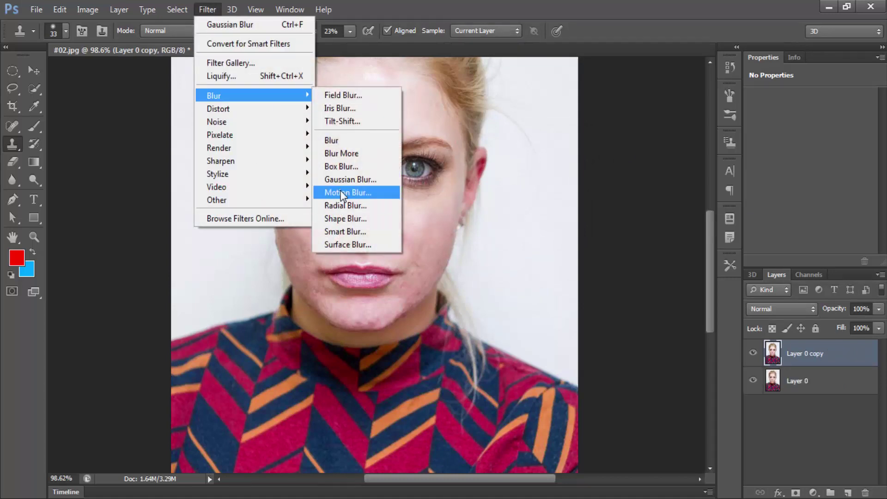
{"action": "left_click", "coordinate": [350, 179]}
{"action": "left_click_drag", "start_coordinate": [649, 322], "coordinate": [664, 325]}
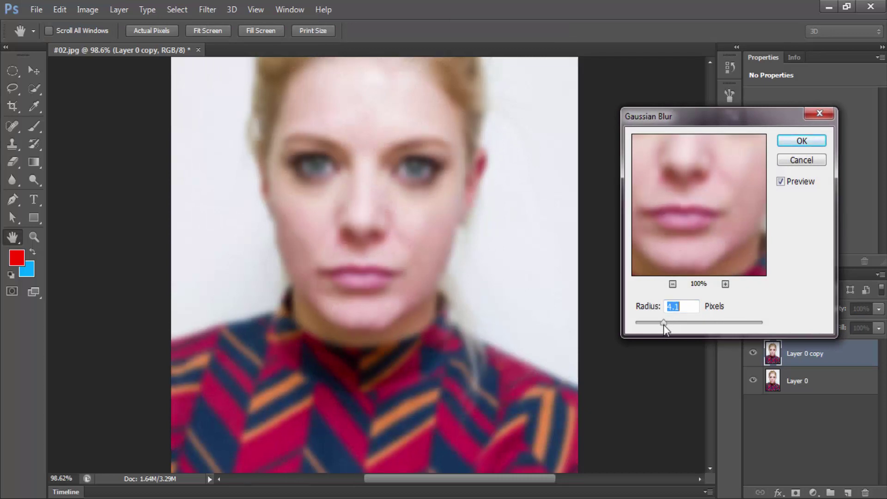
{"action": "left_click", "coordinate": [802, 140]}
{"action": "key", "text": "s"}
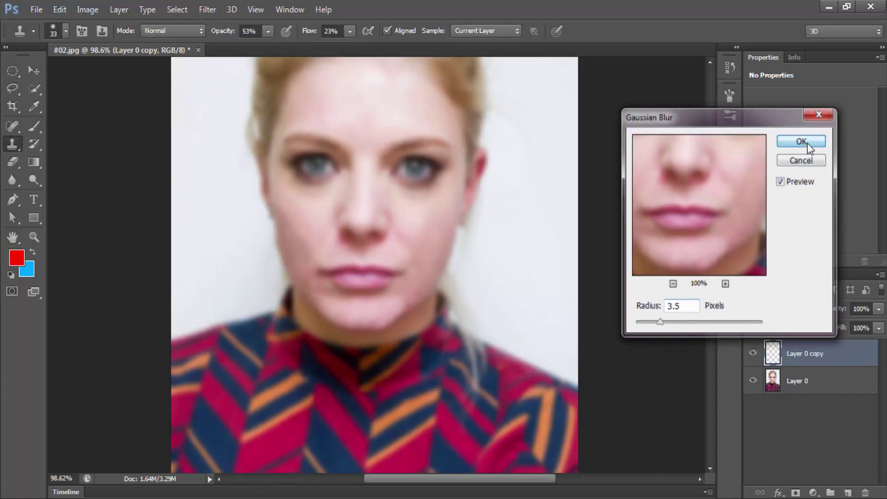
{"action": "left_click", "coordinate": [795, 493]}
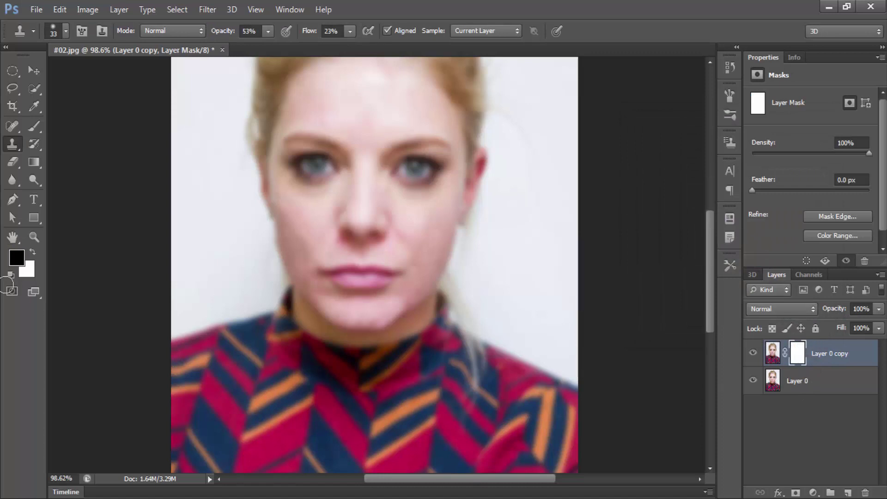
With a 135 px brush, mask the blur off the collar and shoulders.
{"action": "key", "text": "c"}
{"action": "left_click", "coordinate": [34, 126]}
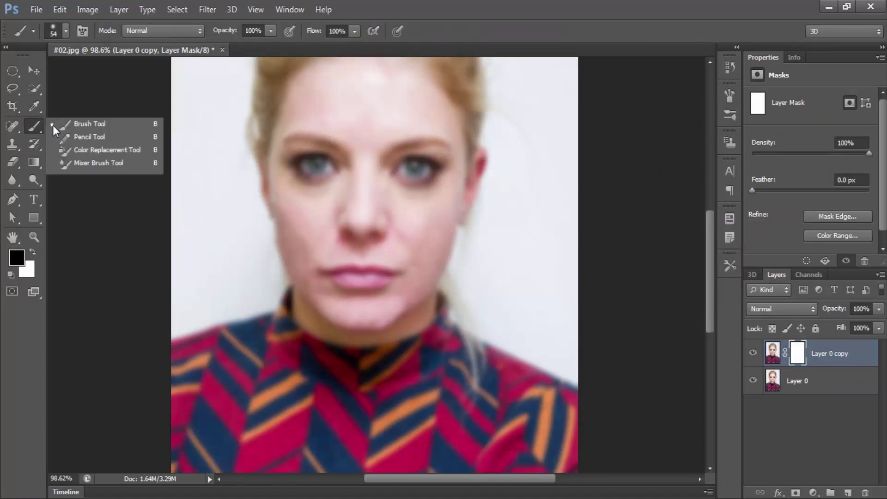
{"action": "right_click", "coordinate": [432, 145]}
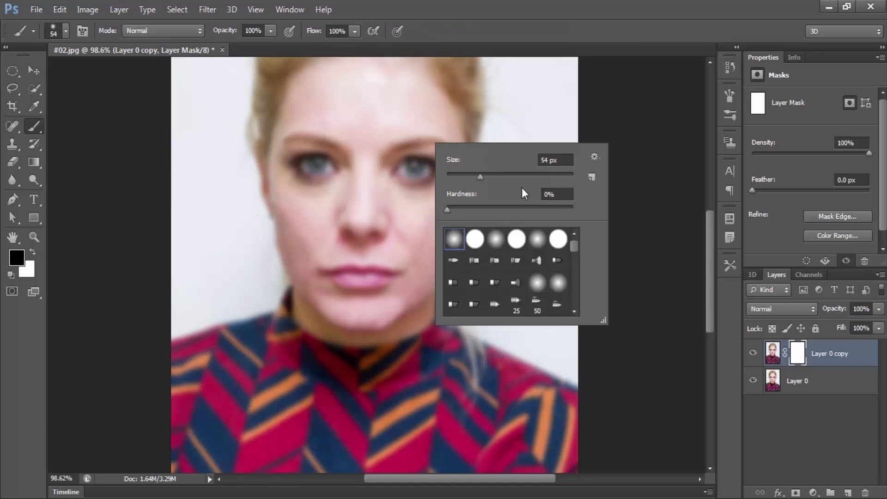
{"action": "type", "text": "135"}
{"action": "key", "text": "Return"}
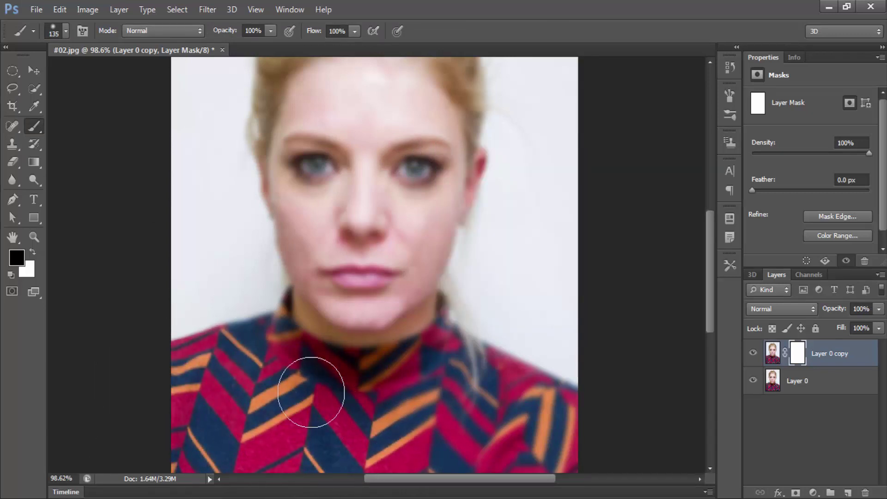
{"action": "left_click_drag", "start_coordinate": [311, 393], "coordinate": [285, 331]}
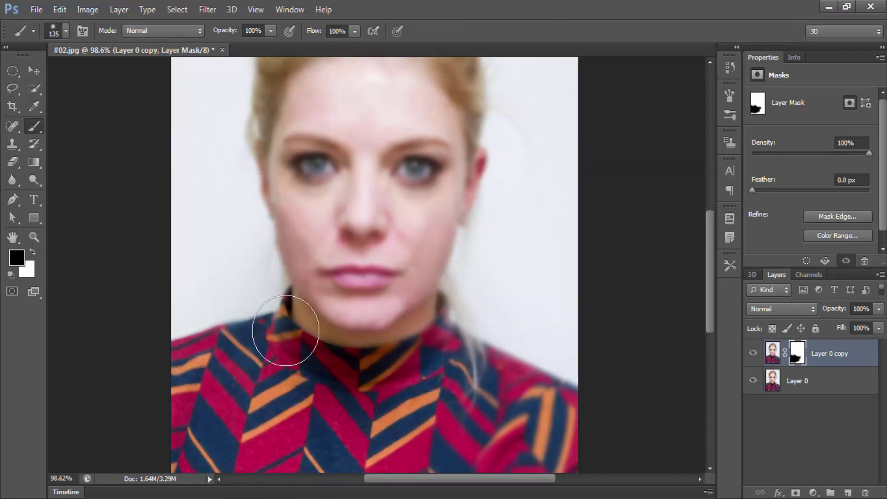
{"action": "right_click", "coordinate": [333, 264]}
{"action": "key", "text": "Escape"}
{"action": "left_click_drag", "start_coordinate": [422, 356], "coordinate": [452, 323]}
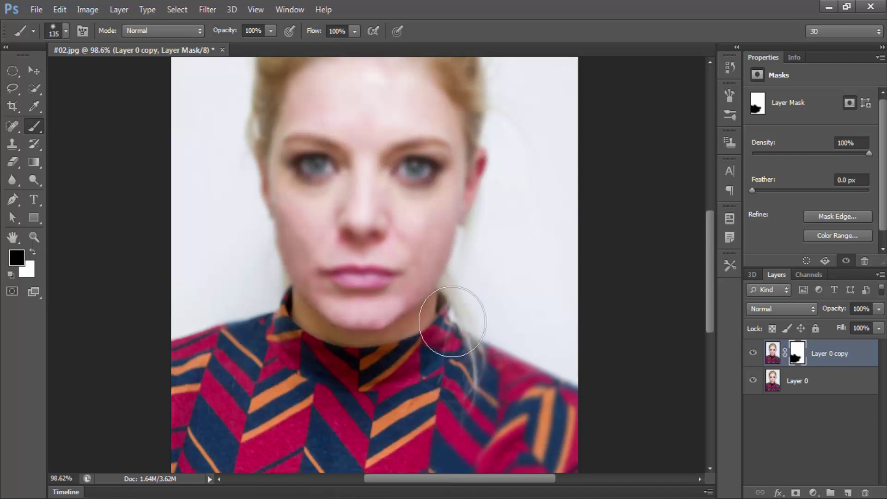
{"action": "left_click_drag", "start_coordinate": [481, 443], "coordinate": [545, 370]}
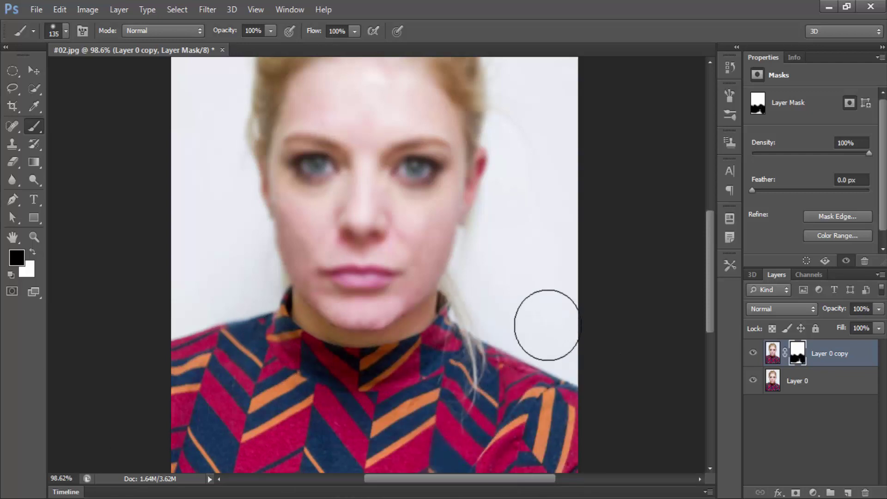
Mask the blur off the hair outline and around the ear, revealing the earring; shrink brush to 34 px.
{"action": "scroll", "coordinate": [547, 325], "scroll_direction": "down", "scroll_amount": 3}
{"action": "scroll", "coordinate": [531, 377], "scroll_direction": "down", "scroll_amount": 3}
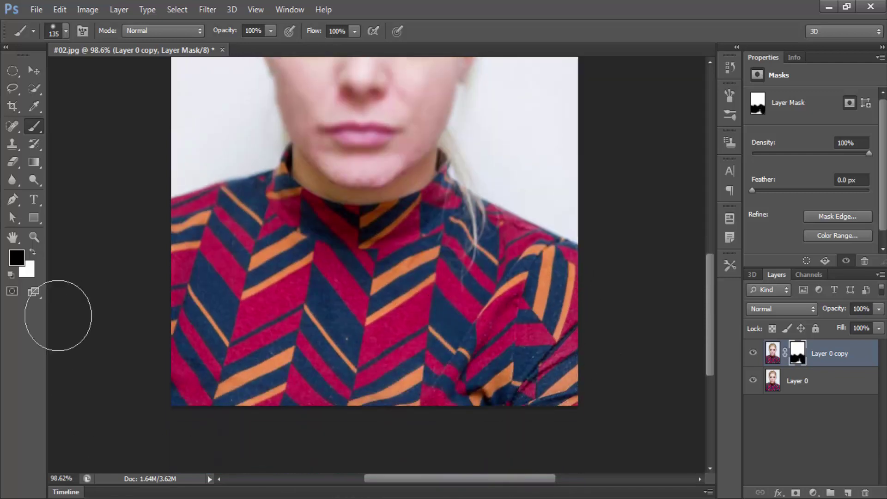
{"action": "scroll", "coordinate": [171, 328], "scroll_direction": "up", "scroll_amount": 5}
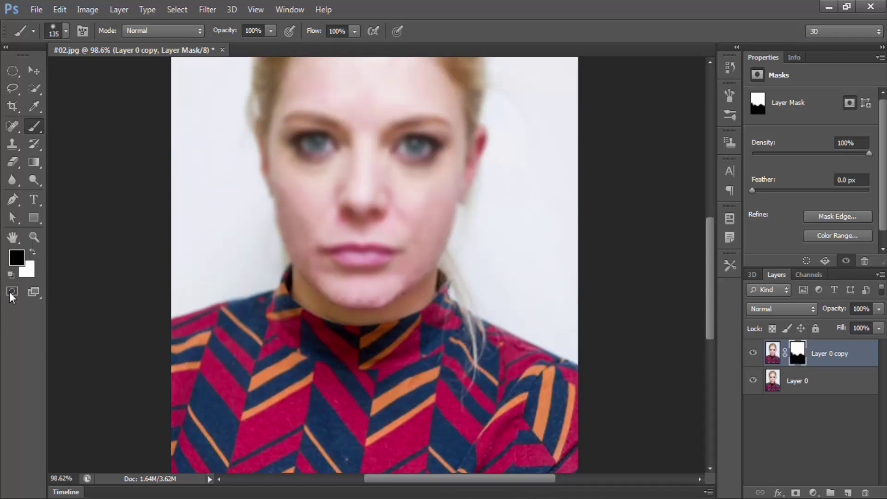
{"action": "scroll", "coordinate": [235, 292], "scroll_direction": "up", "scroll_amount": 3}
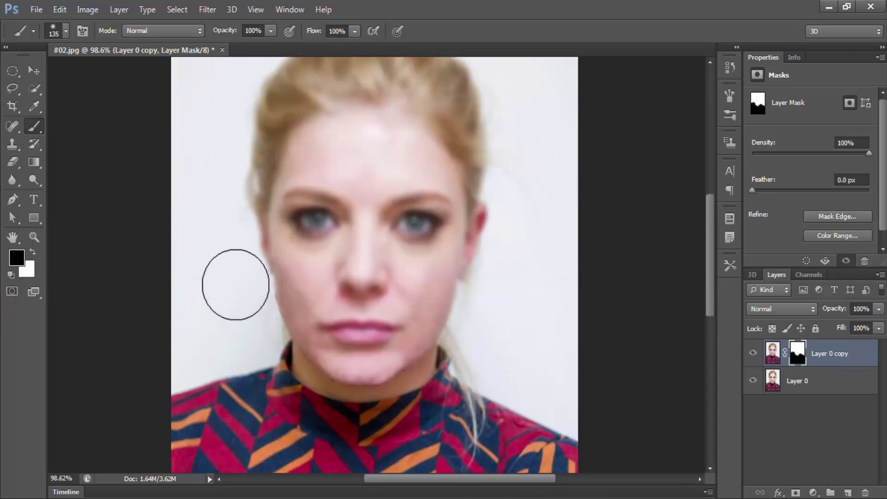
{"action": "scroll", "coordinate": [212, 113], "scroll_direction": "up", "scroll_amount": 1}
{"action": "scroll", "coordinate": [208, 125], "scroll_direction": "up", "scroll_amount": 2}
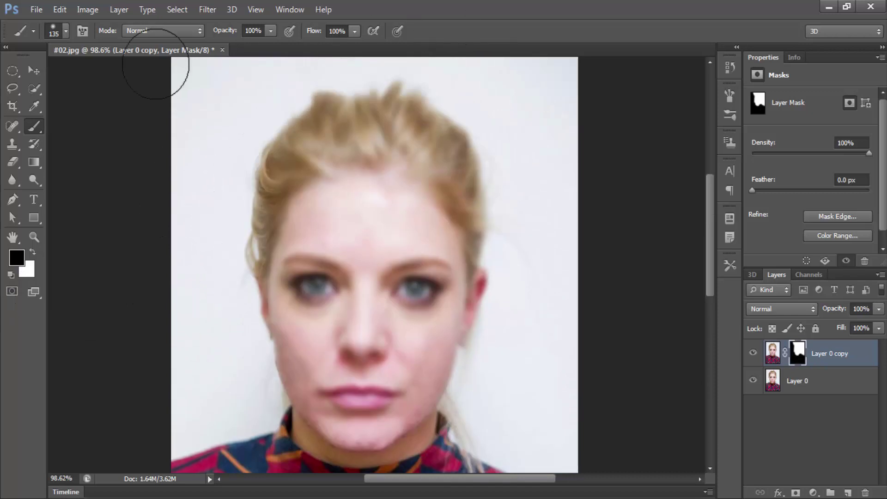
{"action": "scroll", "coordinate": [416, 83], "scroll_direction": "up", "scroll_amount": 2}
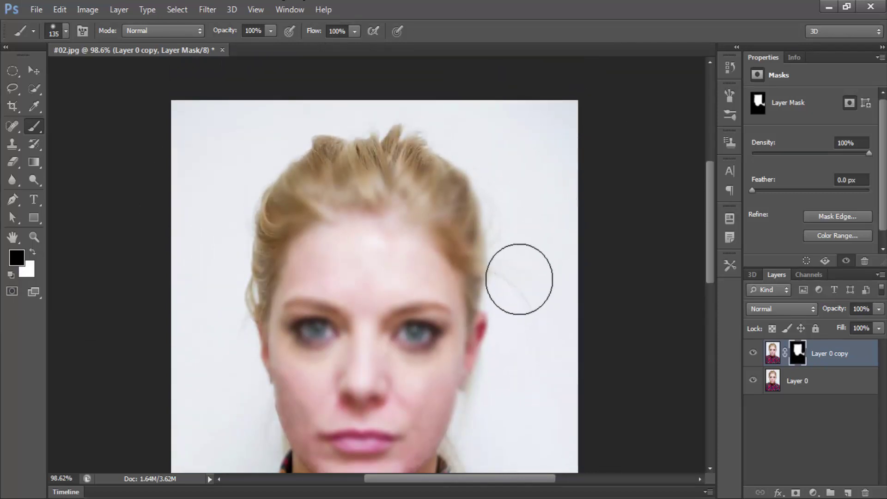
{"action": "mouse_move", "coordinate": [519, 279]}
{"action": "left_mouse_down"}
{"action": "mouse_move", "coordinate": [342, 153]}
{"action": "mouse_move", "coordinate": [394, 109]}
{"action": "mouse_move", "coordinate": [293, 202]}
{"action": "mouse_move", "coordinate": [246, 273]}
{"action": "left_mouse_up"}
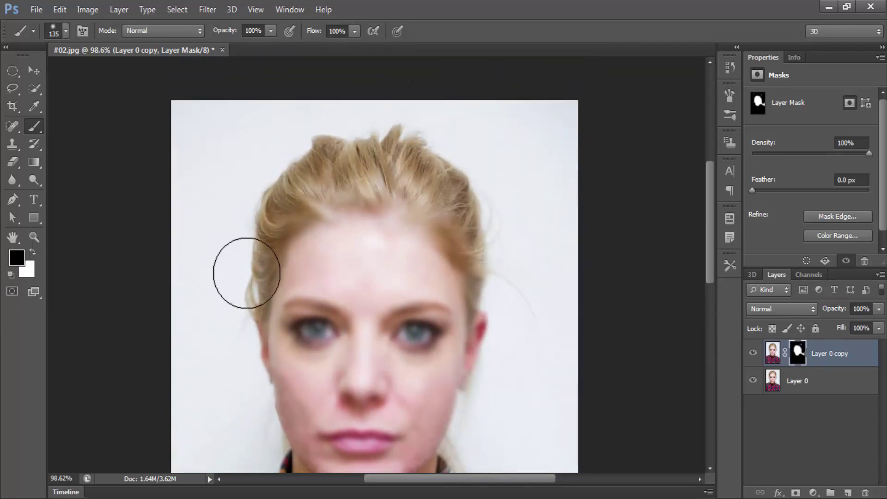
{"action": "scroll", "coordinate": [513, 227], "scroll_direction": "down", "scroll_amount": 2}
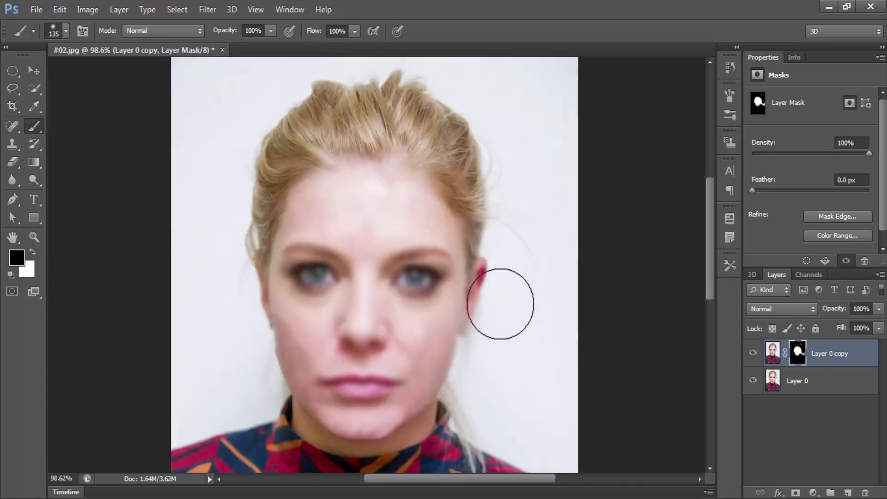
{"action": "left_click_drag", "start_coordinate": [501, 304], "coordinate": [489, 360]}
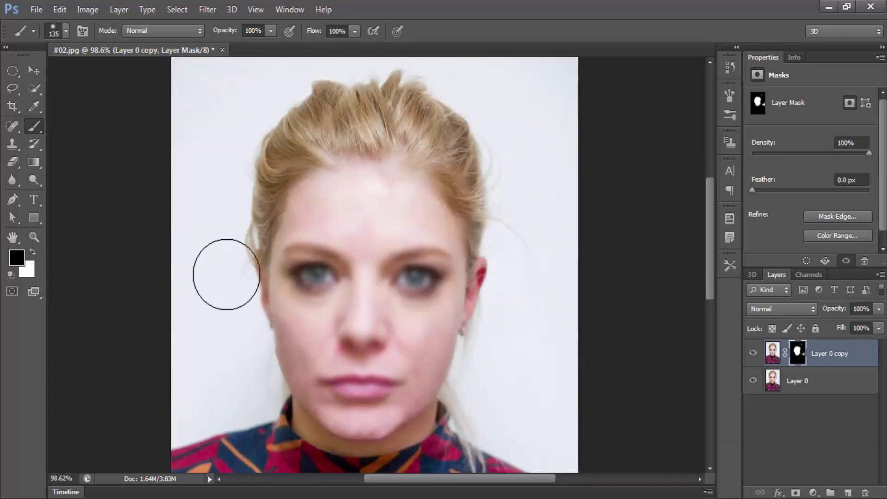
{"action": "scroll", "coordinate": [278, 221], "scroll_direction": "down", "scroll_amount": 3}
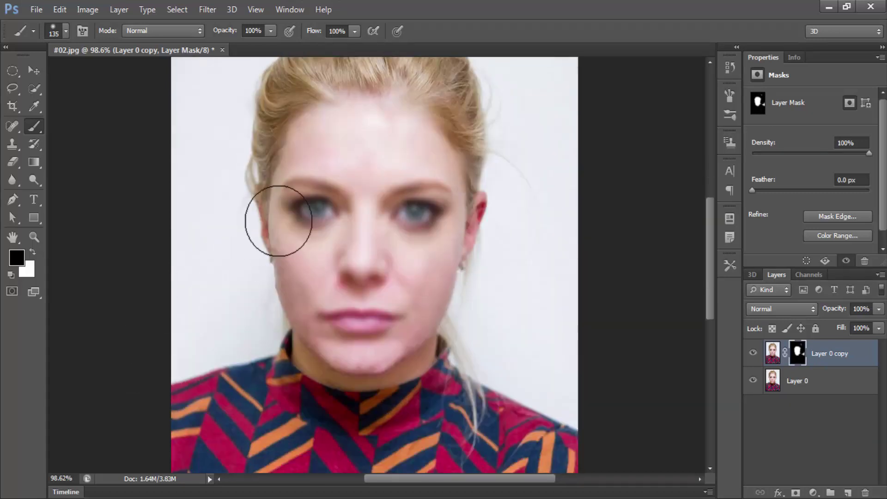
{"action": "right_click", "coordinate": [360, 185]}
{"action": "left_click_drag", "start_coordinate": [402, 217], "coordinate": [391, 218]}
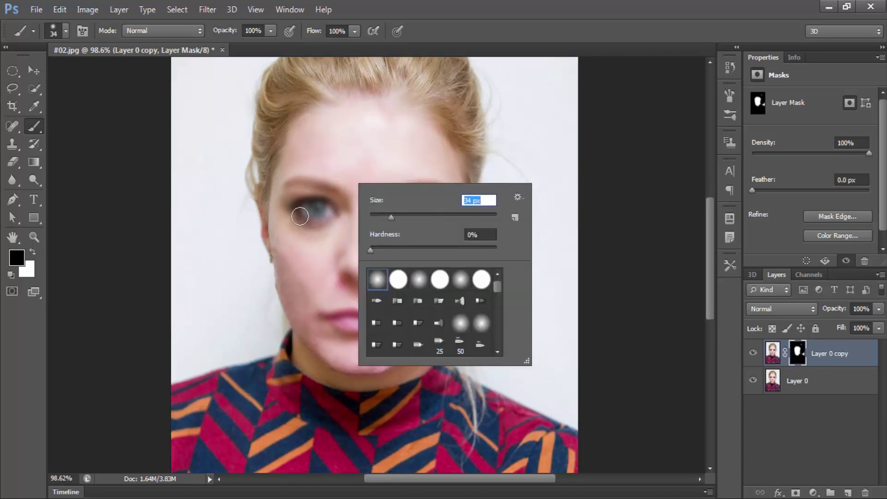
Paint black on the blur layer's mask over both eyes and eyebrows, using 13 px and 25 px brushes.
{"action": "key", "text": "Return"}
{"action": "scroll", "coordinate": [401, 190], "scroll_direction": "up", "scroll_amount": 3}
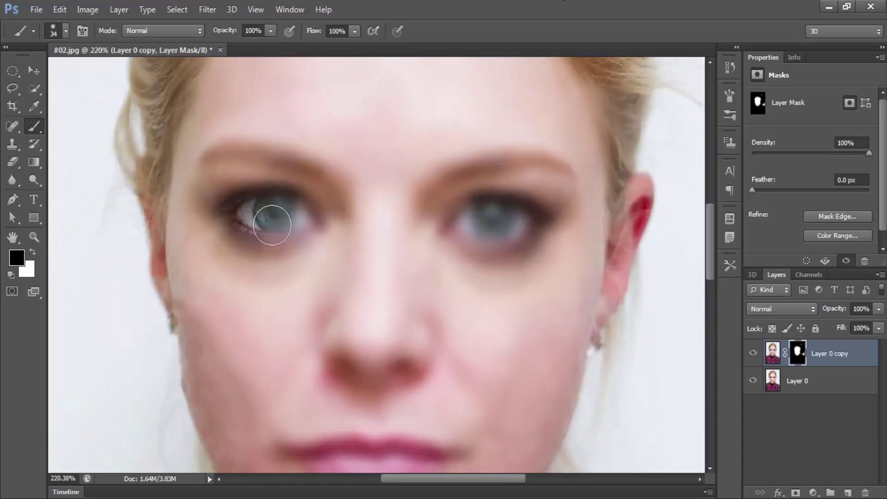
{"action": "left_click_drag", "start_coordinate": [252, 202], "coordinate": [352, 220]}
{"action": "right_click", "coordinate": [329, 187]}
{"action": "key", "text": "Return"}
{"action": "mouse_move", "coordinate": [210, 160]}
{"action": "left_mouse_down"}
{"action": "mouse_move", "coordinate": [276, 153]}
{"action": "mouse_move", "coordinate": [337, 198]}
{"action": "left_mouse_up"}
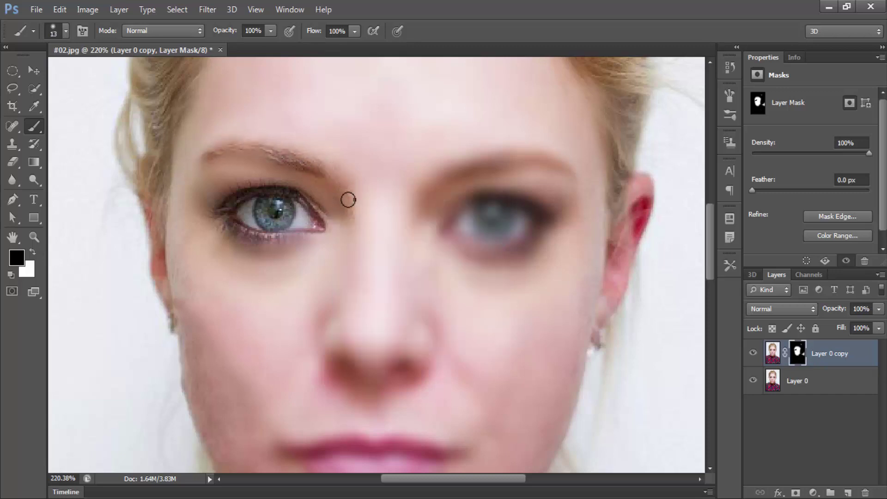
{"action": "right_click", "coordinate": [348, 199]}
{"action": "left_click_drag", "start_coordinate": [382, 231], "coordinate": [388, 231]}
{"action": "key", "text": "Return"}
{"action": "left_click_drag", "start_coordinate": [453, 165], "coordinate": [570, 171]}
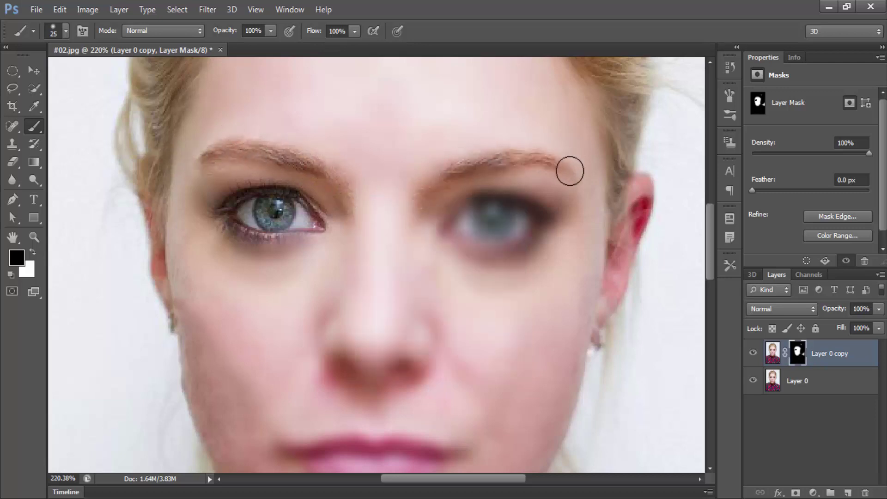
{"action": "mouse_move", "coordinate": [548, 215]}
{"action": "left_mouse_down"}
{"action": "mouse_move", "coordinate": [548, 200]}
{"action": "mouse_move", "coordinate": [454, 223]}
{"action": "mouse_move", "coordinate": [540, 233]}
{"action": "mouse_move", "coordinate": [432, 224]}
{"action": "left_mouse_up"}
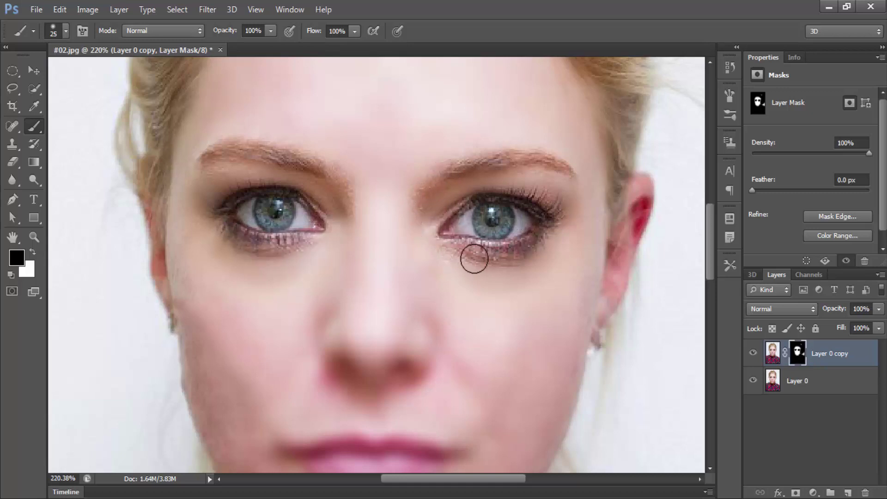
Mask the lips and nostrils back to sharp detail, then fit the image on screen.
{"action": "left_click_drag", "start_coordinate": [470, 284], "coordinate": [419, 284]}
{"action": "left_click_drag", "start_coordinate": [400, 356], "coordinate": [456, 360]}
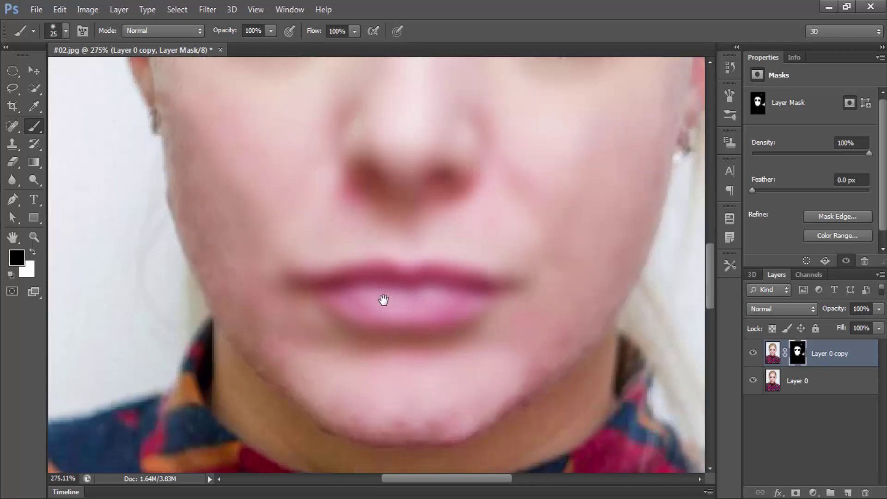
{"action": "left_click_drag", "start_coordinate": [320, 299], "coordinate": [406, 317]}
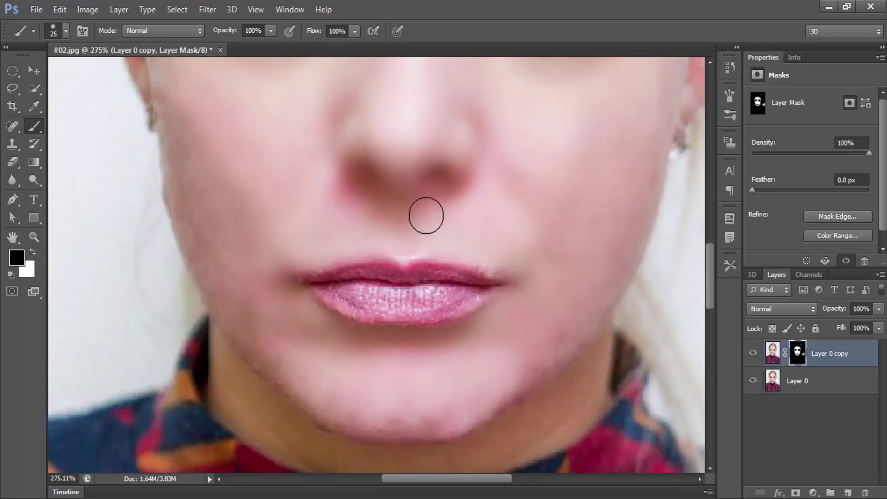
{"action": "mouse_move", "coordinate": [439, 176]}
{"action": "left_mouse_down"}
{"action": "mouse_move", "coordinate": [366, 169]}
{"action": "mouse_move", "coordinate": [471, 142]}
{"action": "mouse_move", "coordinate": [458, 201]}
{"action": "mouse_move", "coordinate": [351, 117]}
{"action": "mouse_move", "coordinate": [355, 209]}
{"action": "left_mouse_up"}
{"action": "key", "text": "ctrl+0"}
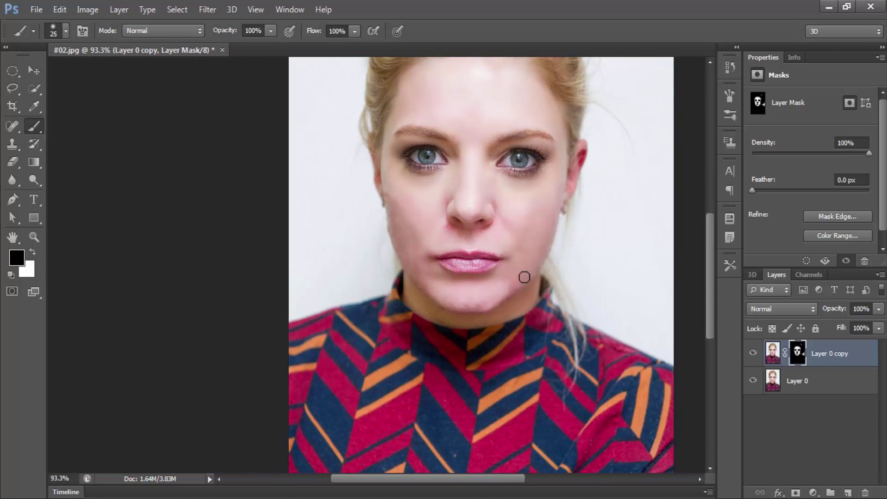
Lower the blurred Layer 0 copy's opacity to about 62%.
{"action": "left_click_drag", "start_coordinate": [834, 316], "coordinate": [816, 321]}
{"action": "left_click", "coordinate": [751, 354]}
{"action": "left_click_drag", "start_coordinate": [843, 309], "coordinate": [840, 312]}
Merge Layer 0 copy and Layer 0 into a single layer with Ctrl+E.
{"action": "left_click", "coordinate": [831, 385], "text": "shift"}
{"action": "right_click", "coordinate": [828, 353]}
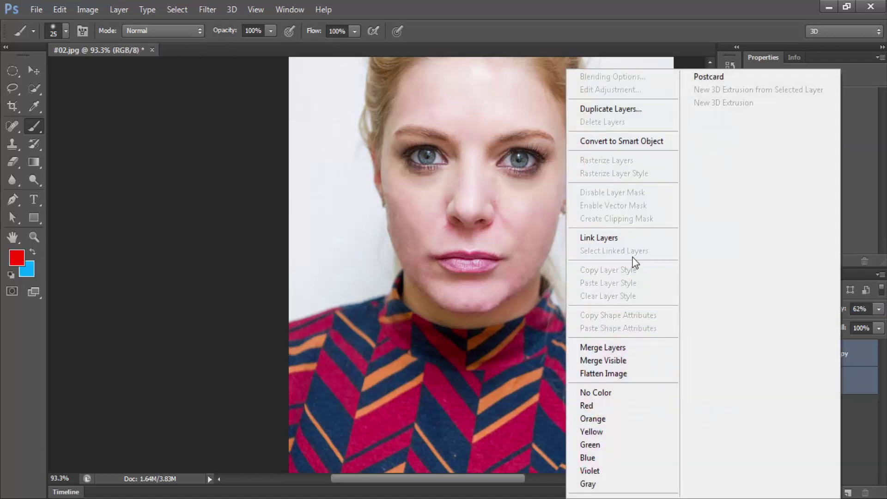
{"action": "left_click", "coordinate": [834, 388]}
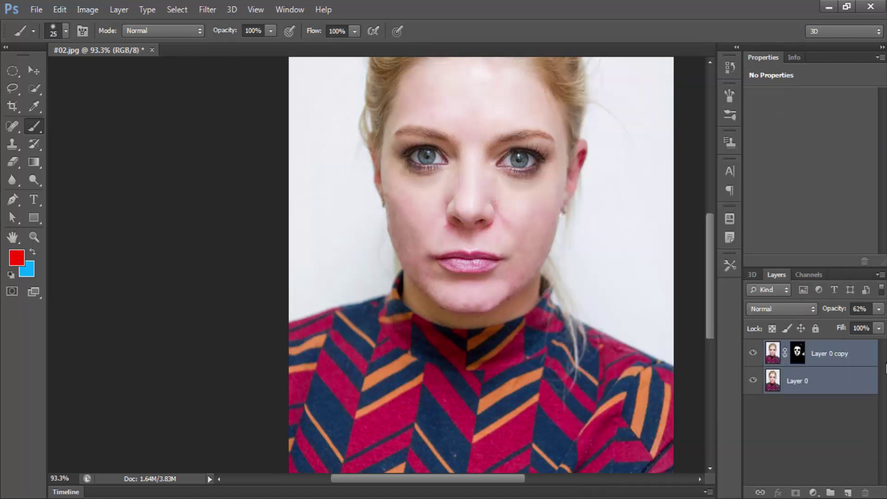
{"action": "left_click", "coordinate": [837, 357], "text": "shift"}
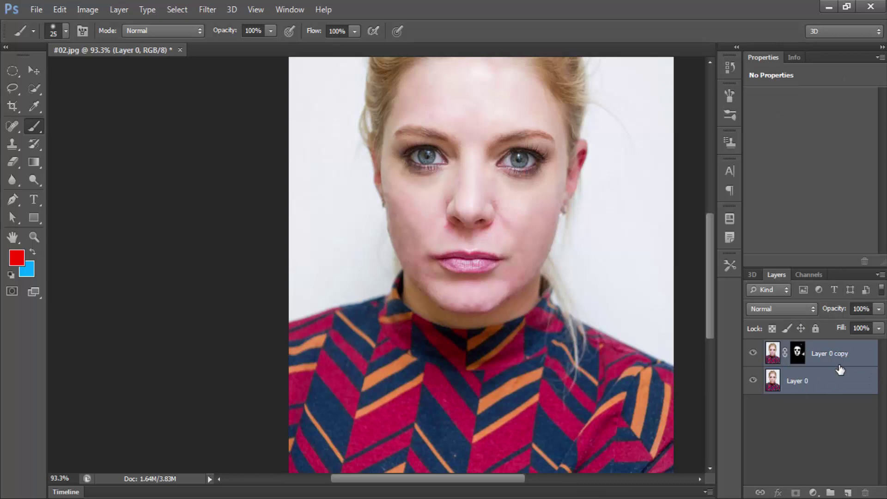
{"action": "key", "text": "ctrl+e"}
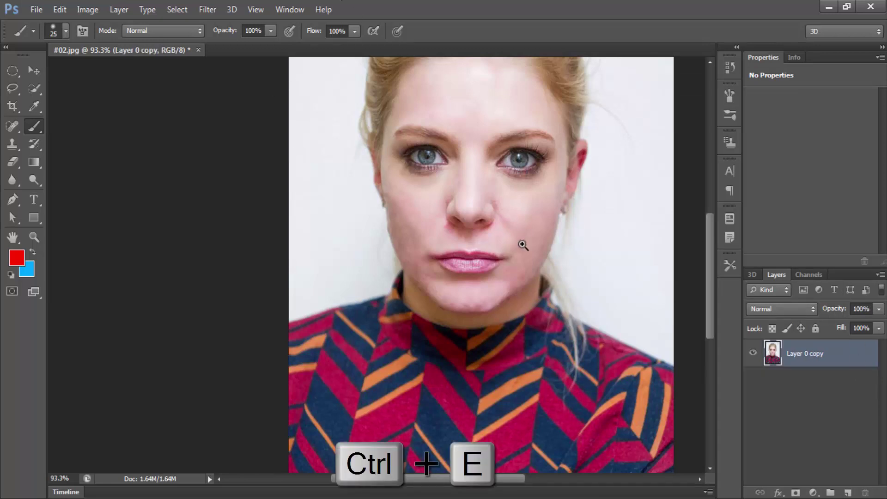
{"action": "left_click_drag", "start_coordinate": [523, 245], "coordinate": [539, 258]}
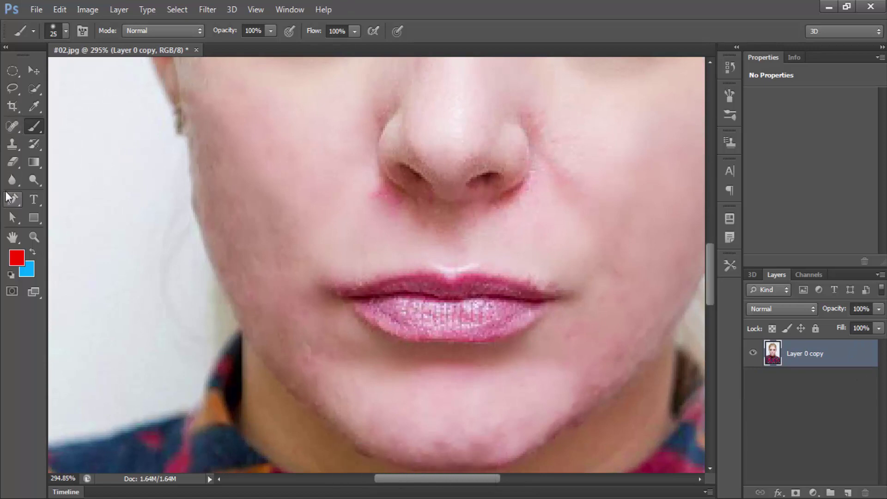
Lay Pen tool anchor points along the lower lip edge, from the right lip corner to the left.
{"action": "left_click", "coordinate": [11, 199]}
{"action": "left_click_drag", "start_coordinate": [577, 308], "coordinate": [396, 252]}
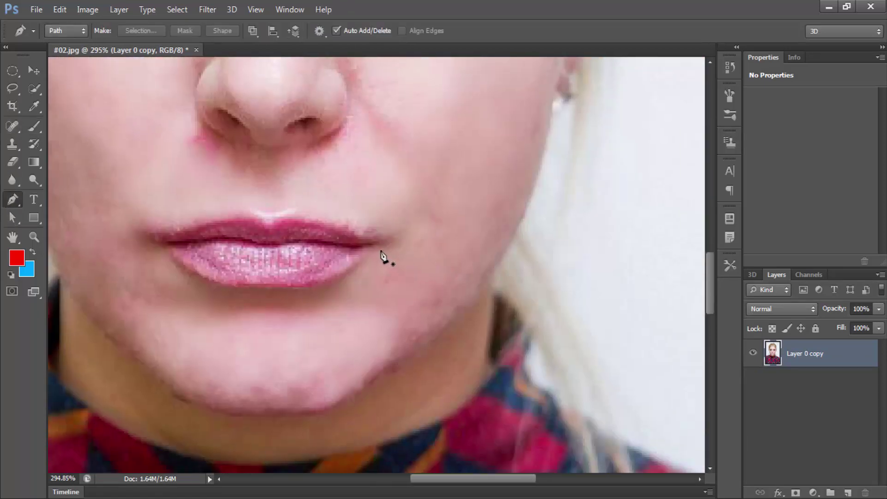
{"action": "left_click", "coordinate": [373, 250]}
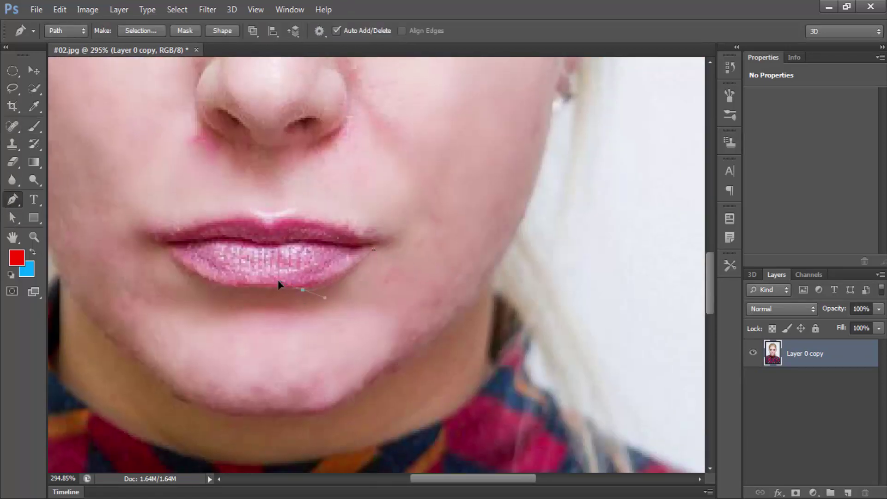
{"action": "left_click_drag", "start_coordinate": [278, 284], "coordinate": [271, 292]}
{"action": "key", "text": "ctrl+z"}
{"action": "key", "text": "ctrl+z"}
{"action": "left_click", "coordinate": [370, 249]}
{"action": "left_click", "coordinate": [301, 285], "text": "alt"}
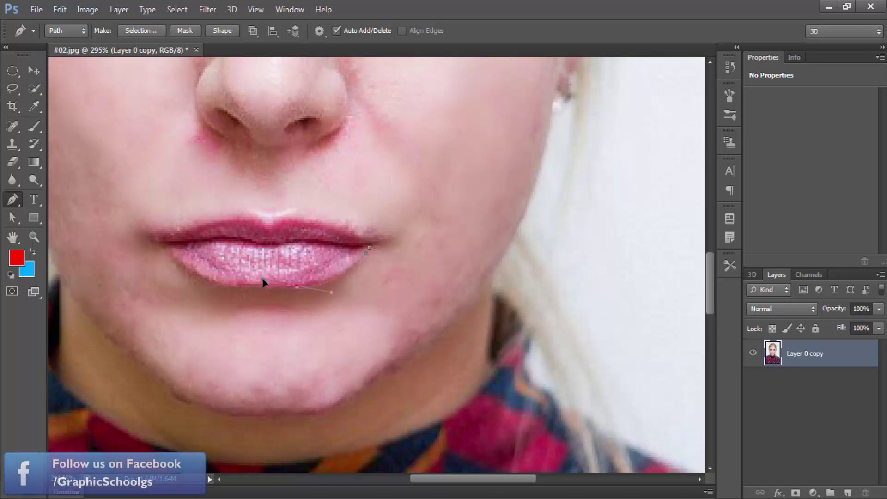
{"action": "left_click_drag", "start_coordinate": [263, 279], "coordinate": [298, 289]}
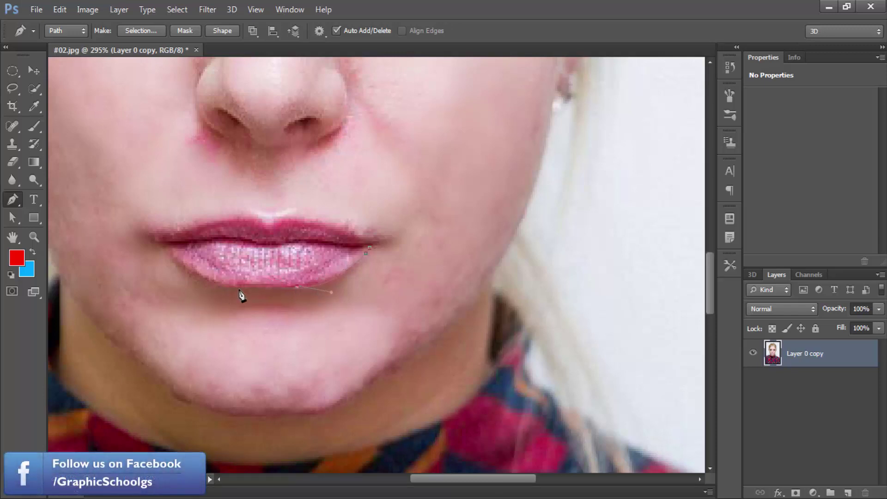
{"action": "left_click", "coordinate": [189, 272]}
{"action": "left_click", "coordinate": [180, 262]}
{"action": "left_click", "coordinate": [163, 244]}
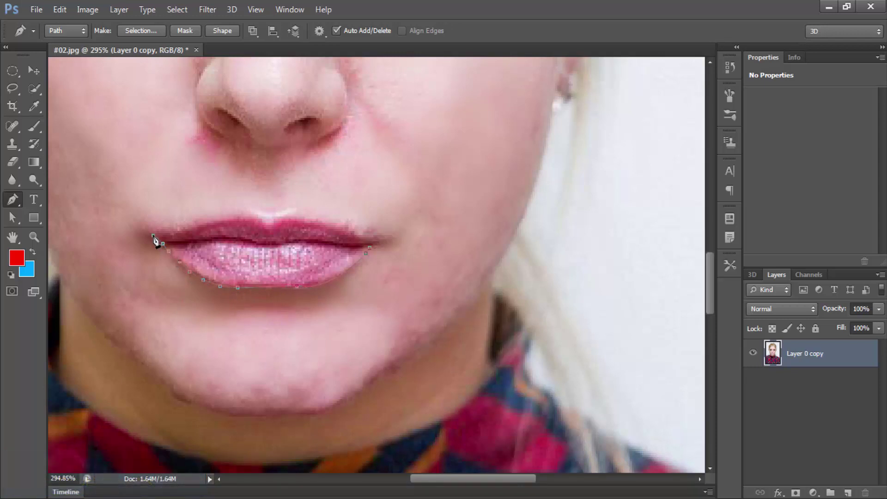
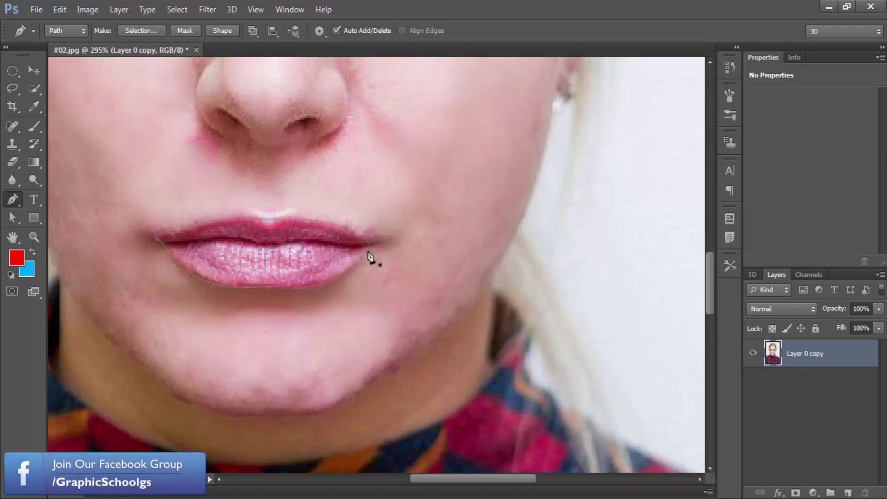
Fill the lip outline selection with solid red on a new layer.
{"action": "key", "text": "ctrl+Return"}
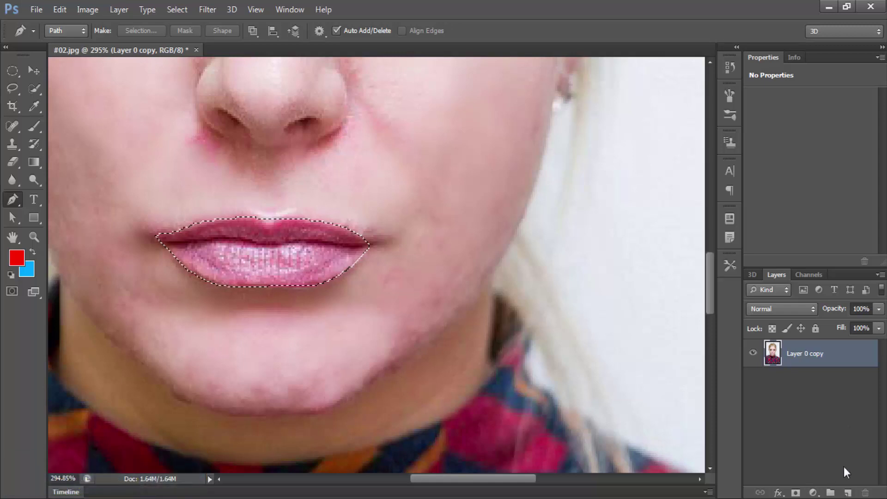
{"action": "key", "text": "ctrl+j"}
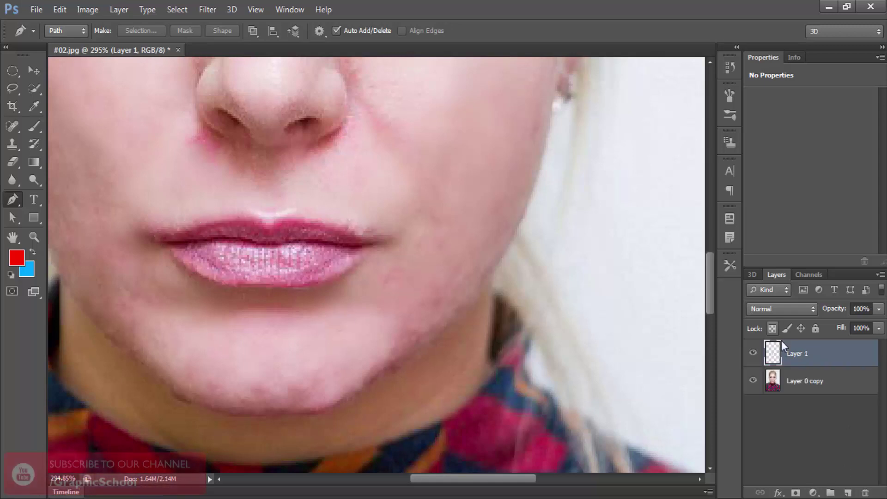
{"action": "right_click", "coordinate": [792, 351]}
{"action": "key", "text": "Escape"}
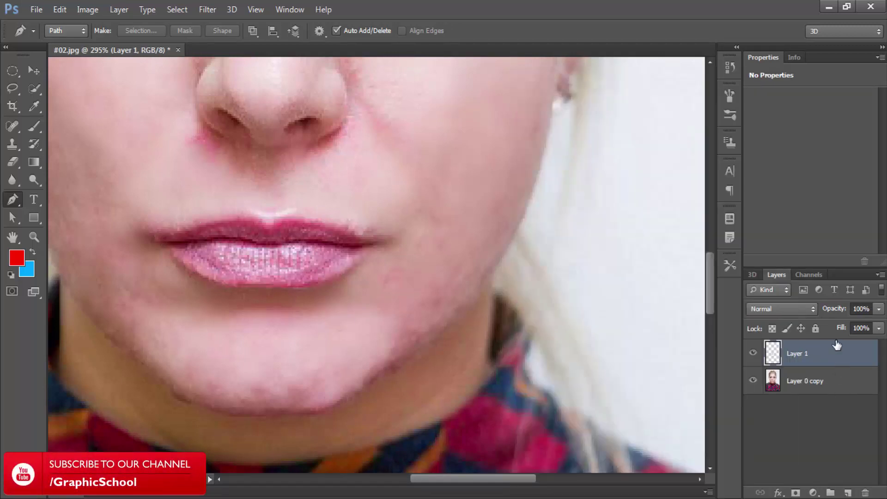
{"action": "left_click", "coordinate": [777, 355], "text": "ctrl"}
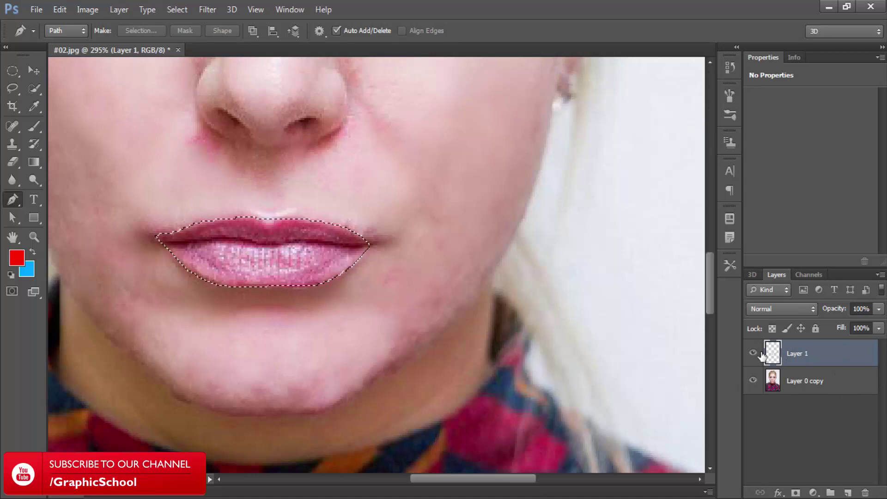
{"action": "key", "text": "alt+BackSpace"}
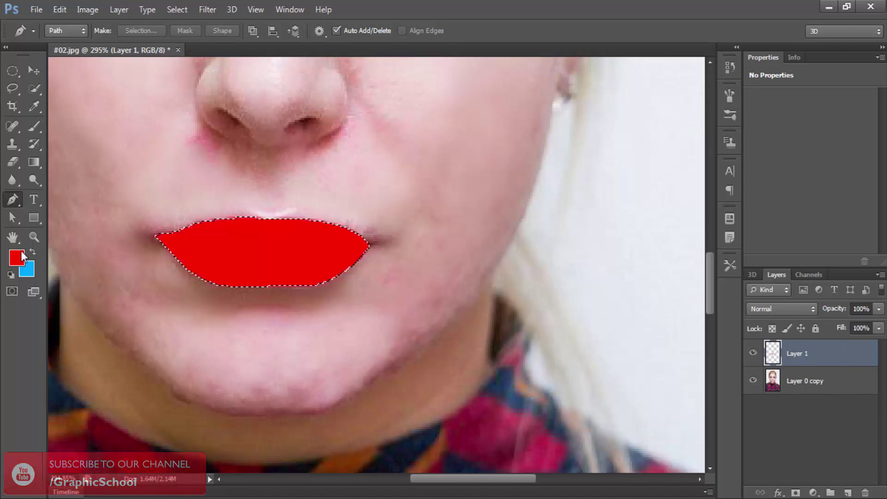
{"action": "key", "text": "ctrl+d"}
Set the red lip layer to Multiply blend mode at 74% opacity.
{"action": "left_click", "coordinate": [788, 309]}
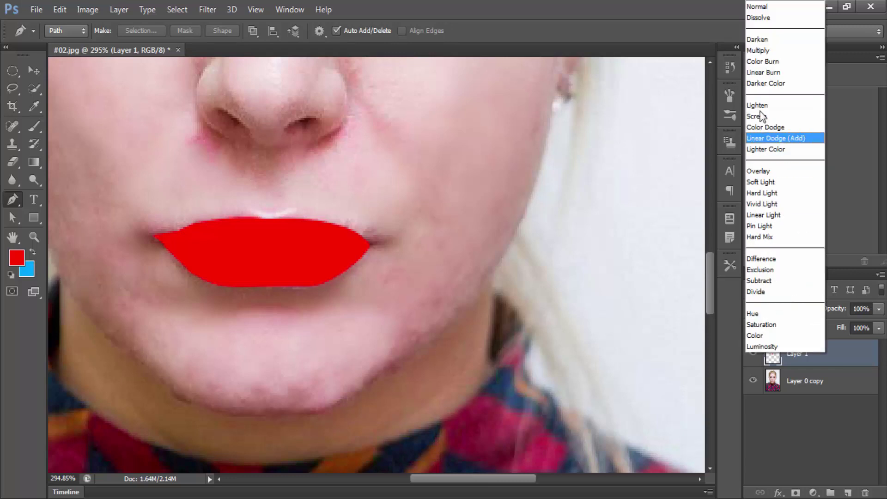
{"action": "left_click", "coordinate": [756, 47]}
{"action": "left_click_drag", "start_coordinate": [848, 304], "coordinate": [829, 297]}
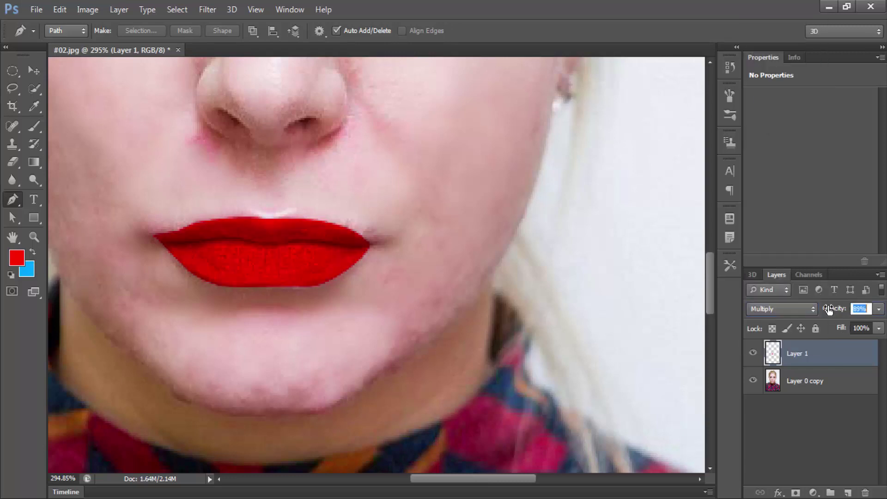
{"action": "key", "text": "ctrl+minus"}
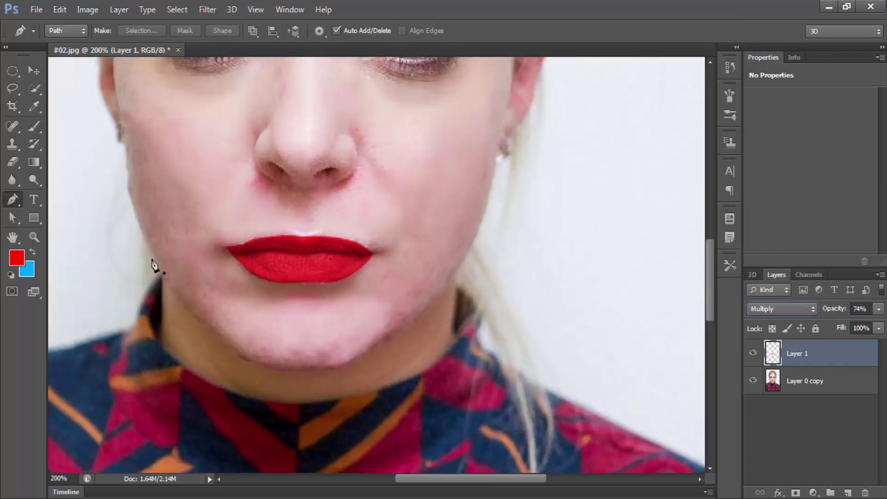
Soften the lip edges with a 25 px Blur brush and raise the red layer to 97% opacity.
{"action": "left_click", "coordinate": [12, 180]}
{"action": "right_click", "coordinate": [328, 249]}
{"action": "left_click", "coordinate": [345, 275]}
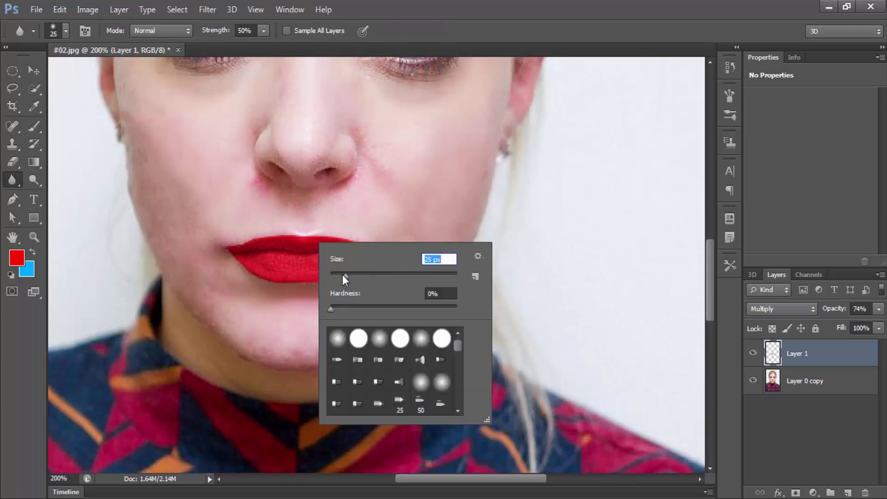
{"action": "key", "text": "Return"}
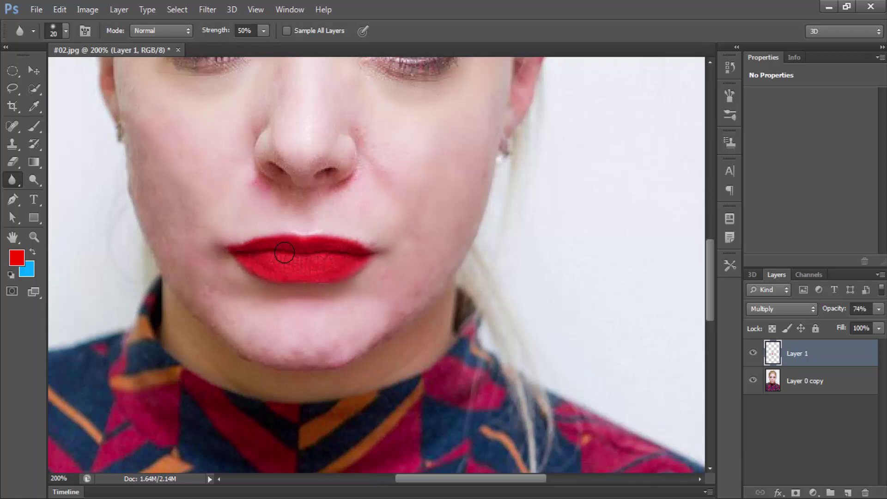
{"action": "left_click_drag", "start_coordinate": [833, 313], "coordinate": [845, 315]}
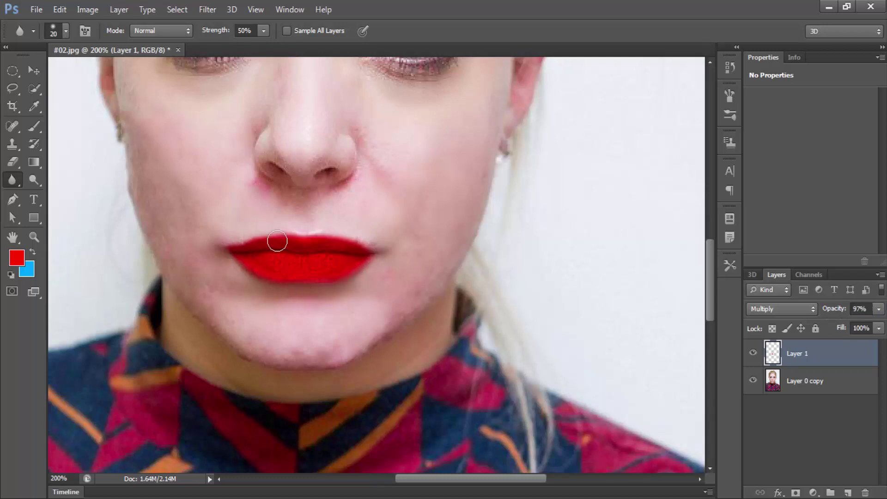
Add a layer mask and paint black over stray red at the lip corner and above the lips.
{"action": "left_click", "coordinate": [796, 490]}
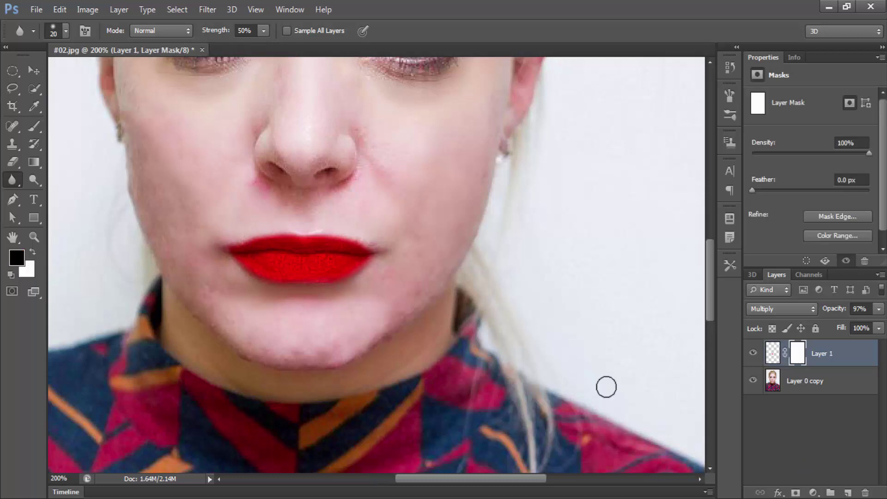
{"action": "key", "text": "b"}
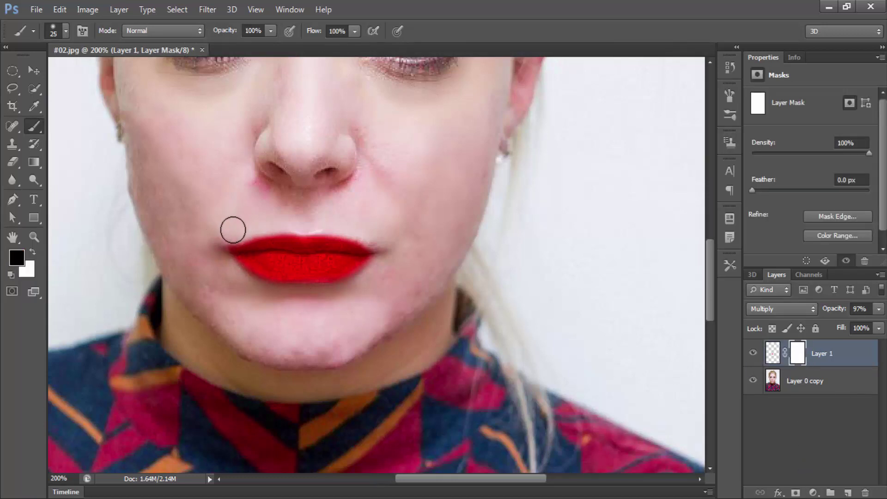
{"action": "left_click", "coordinate": [225, 233]}
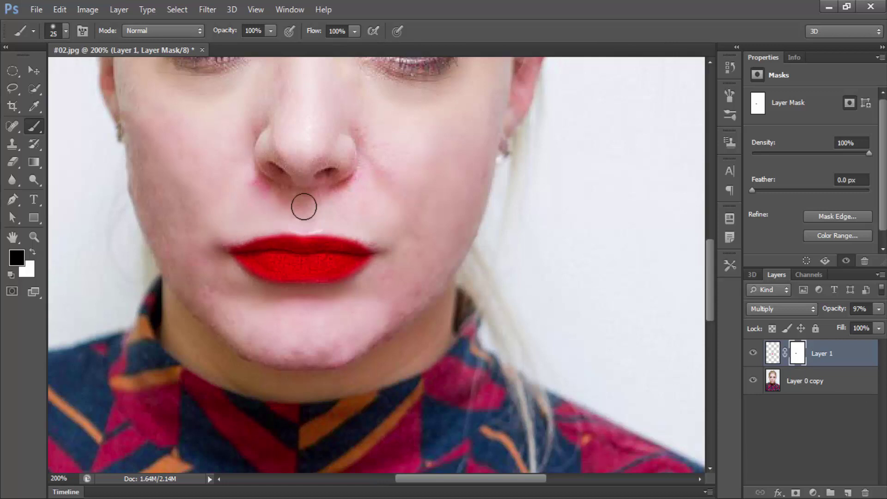
{"action": "left_click", "coordinate": [375, 239]}
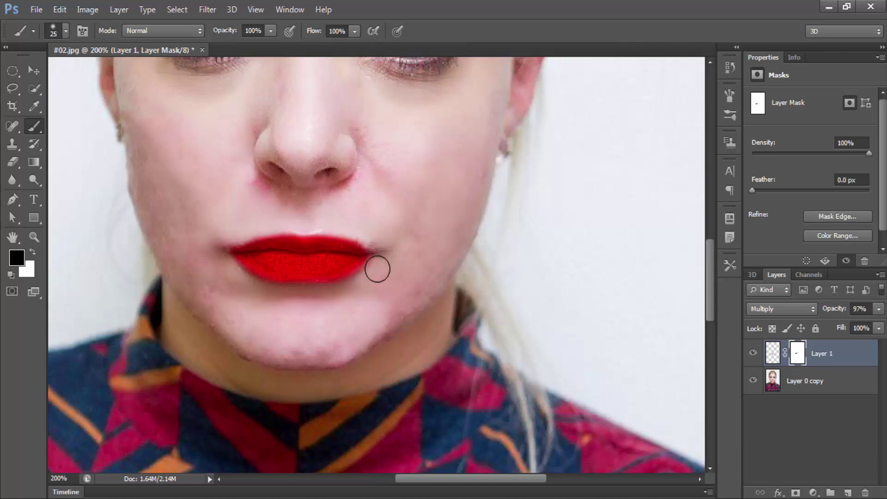
{"action": "left_click", "coordinate": [774, 358]}
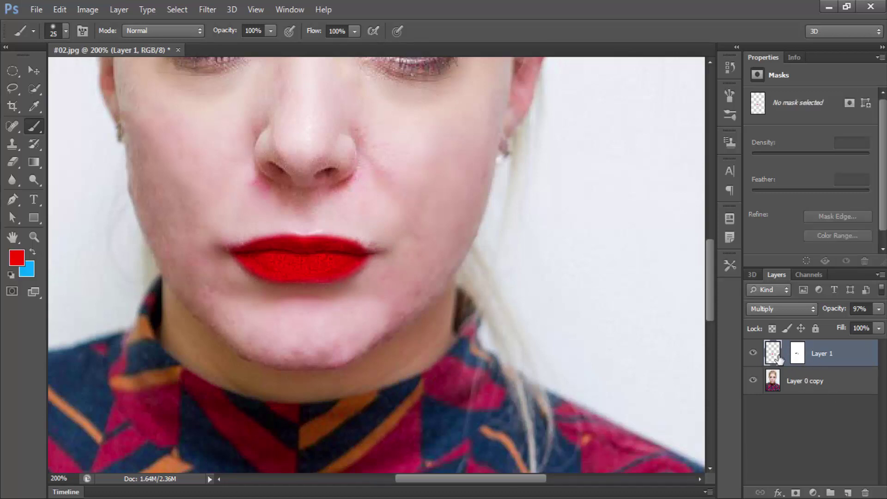
Try the Blur, Spot Healing and Clone Stamp tools with the view at 100%.
{"action": "left_click", "coordinate": [12, 179]}
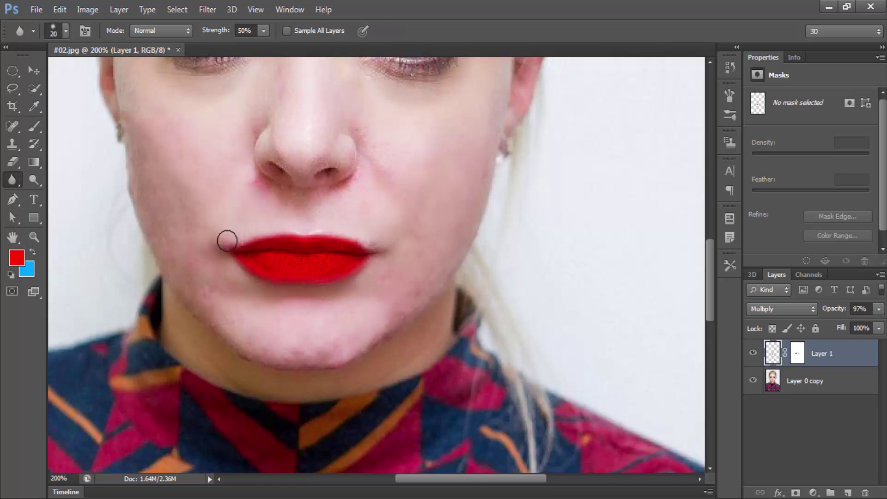
{"action": "key", "text": "ctrl+0"}
{"action": "key", "text": "ctrl+1"}
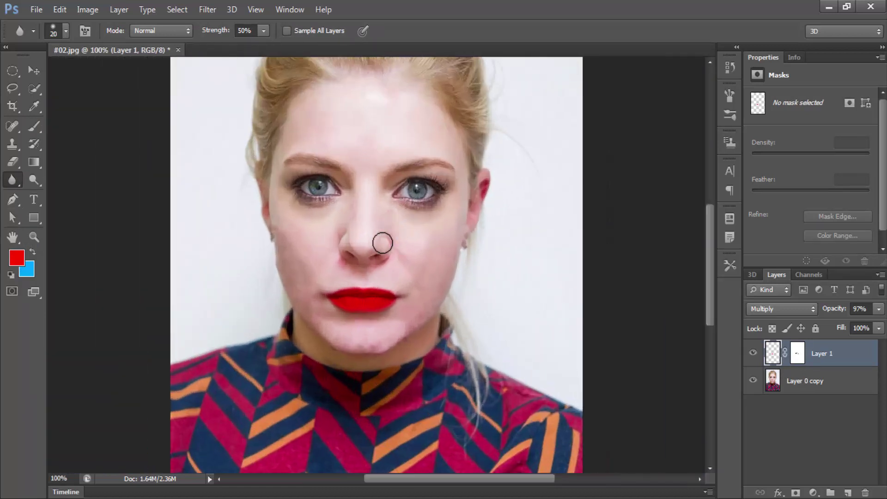
{"action": "left_click", "coordinate": [12, 125]}
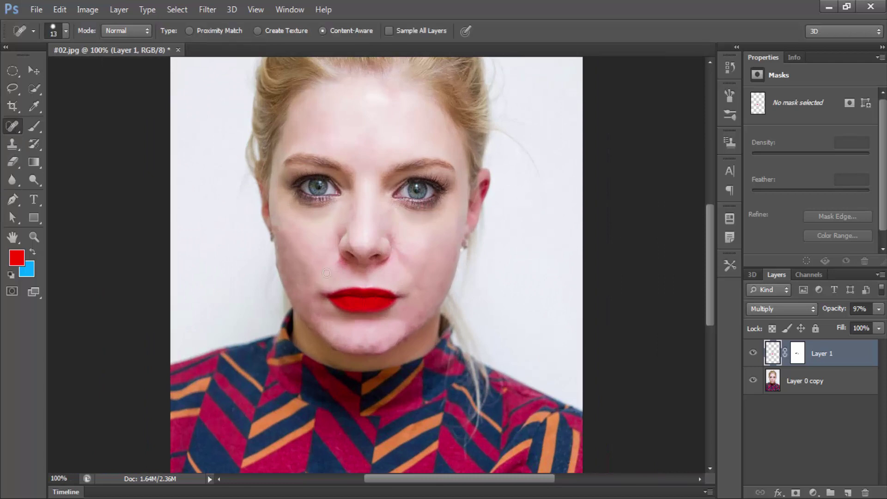
{"action": "left_click", "coordinate": [12, 144]}
Merge the lip layer into the photo and sample cheek skin with a 43 px Clone Stamp.
{"action": "key", "text": "ctrl+alt+a"}
{"action": "key", "text": "ctrl+e"}
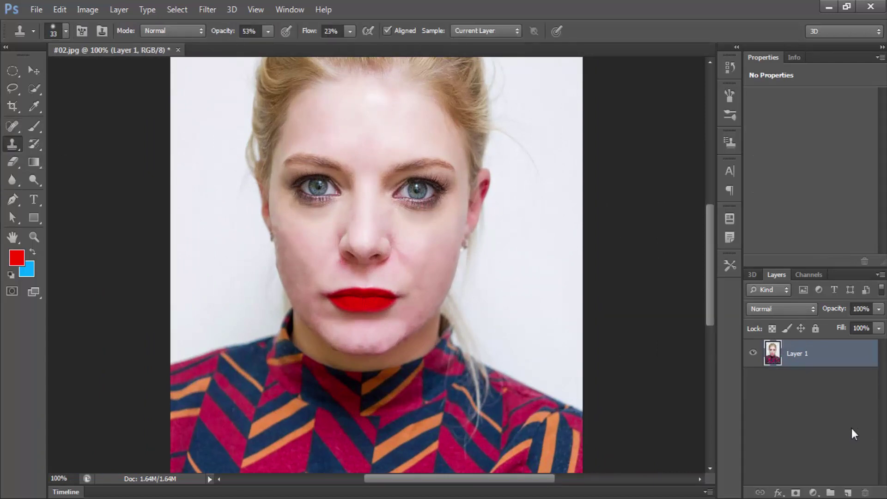
{"action": "right_click", "coordinate": [375, 241]}
{"action": "left_click", "coordinate": [410, 268]}
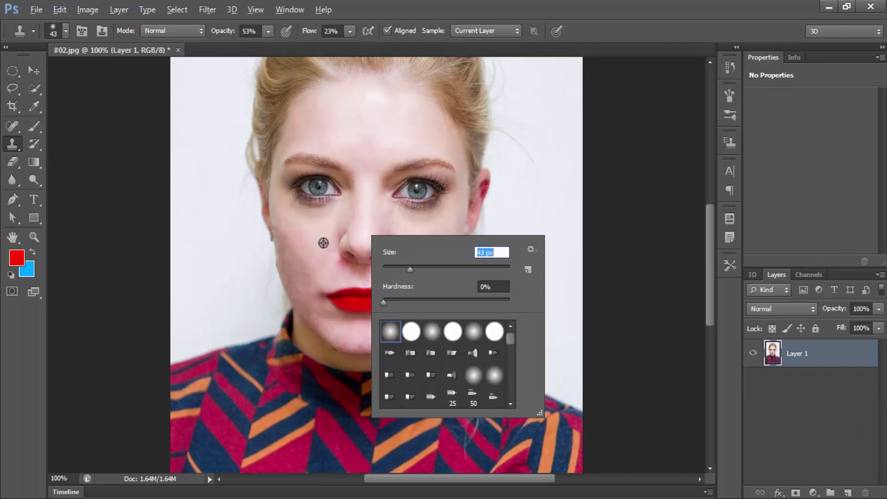
{"action": "left_click", "coordinate": [323, 244]}
{"action": "left_click", "coordinate": [313, 241], "text": "alt"}
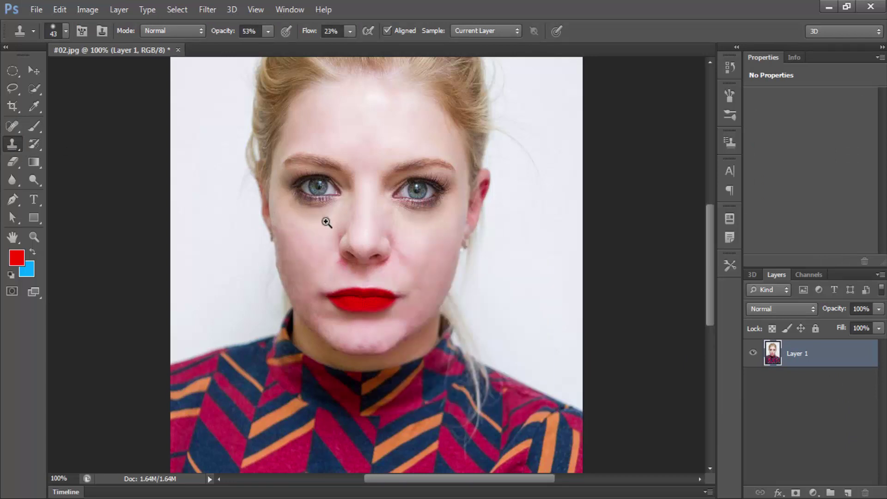
Clone smooth skin over the chin using a 16 px brush.
{"action": "scroll", "coordinate": [324, 227], "scroll_direction": "up", "scroll_amount": 3}
{"action": "right_click", "coordinate": [326, 236]}
{"action": "left_click_drag", "start_coordinate": [342, 266], "coordinate": [347, 268]}
{"action": "key", "text": "Return"}
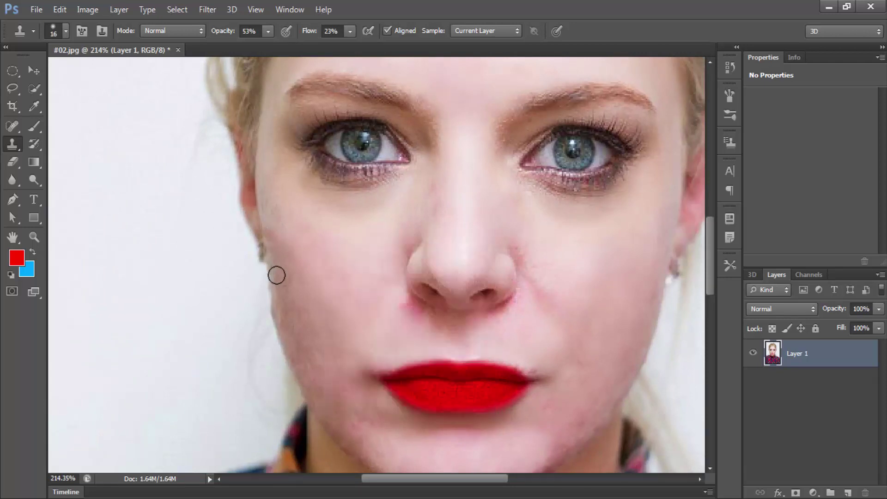
{"action": "scroll", "coordinate": [407, 282], "scroll_direction": "down", "scroll_amount": 2}
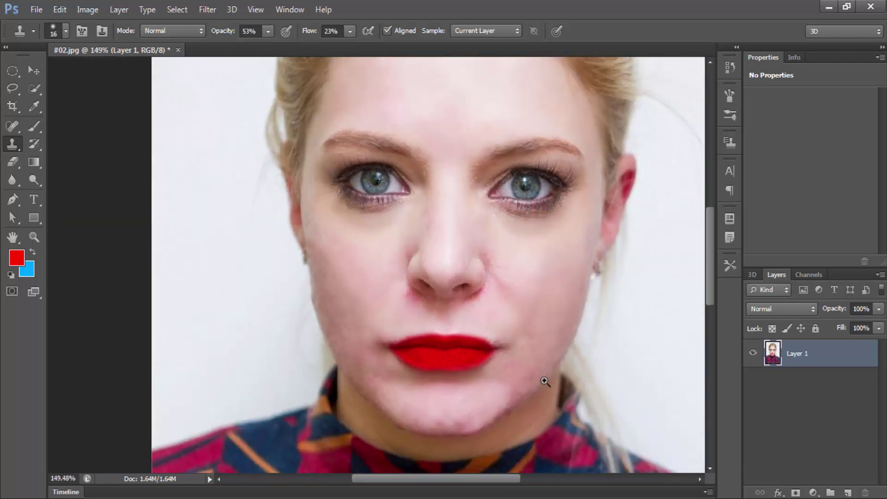
{"action": "scroll", "coordinate": [545, 383], "scroll_direction": "up", "scroll_amount": 1}
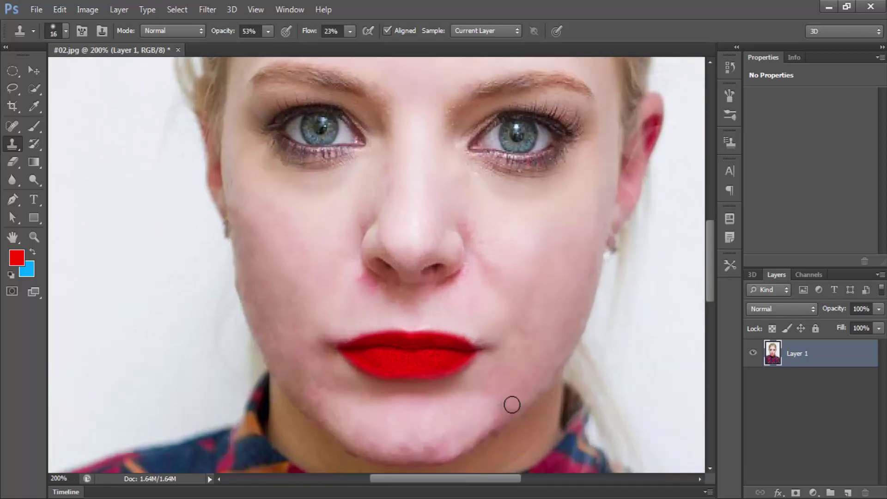
{"action": "left_click_drag", "start_coordinate": [400, 438], "coordinate": [404, 449]}
Set clone opacity to 77%, flow to 38% and the brush to 27 px.
{"action": "left_click_drag", "start_coordinate": [220, 31], "coordinate": [326, 33]}
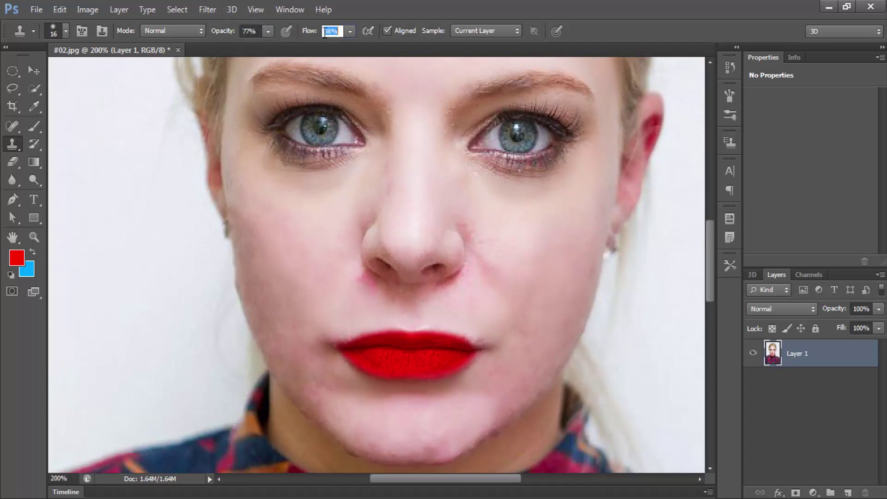
{"action": "key", "text": "Return"}
{"action": "right_click", "coordinate": [513, 216]}
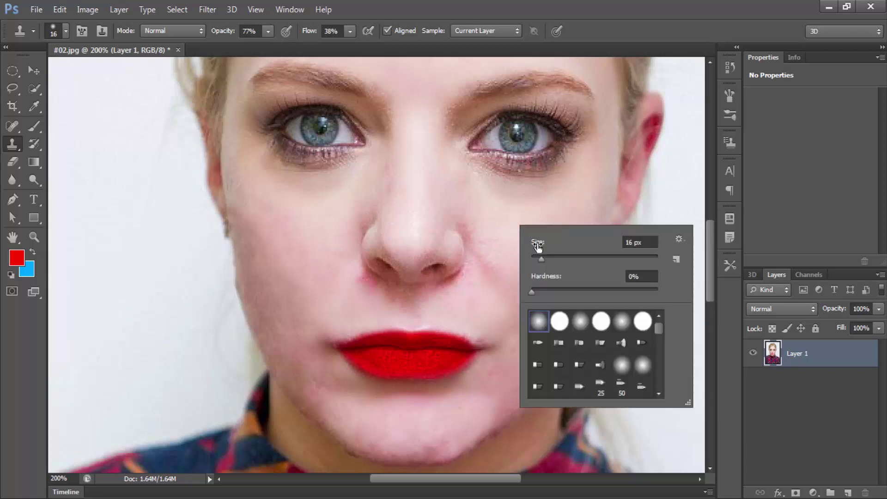
{"action": "left_click_drag", "start_coordinate": [539, 245], "coordinate": [549, 245]}
{"action": "key", "text": "Return"}
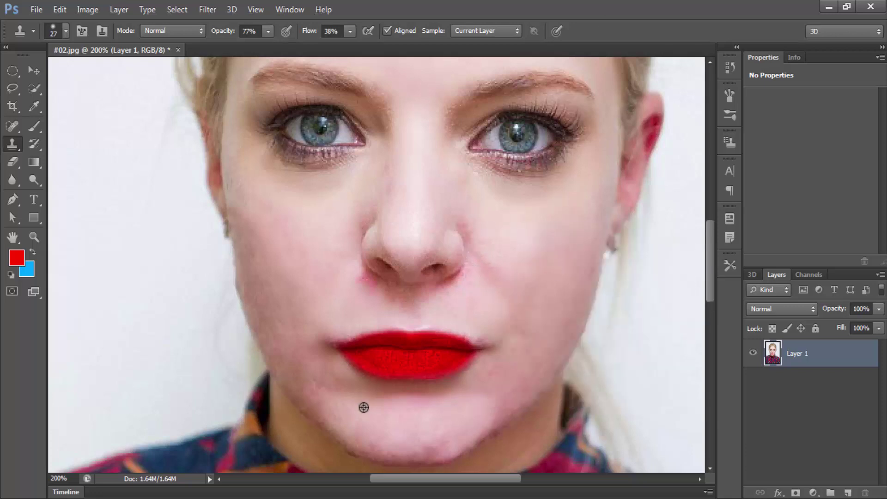
{"action": "key", "text": "ctrl+minus"}
{"action": "key", "text": "ctrl+minus"}
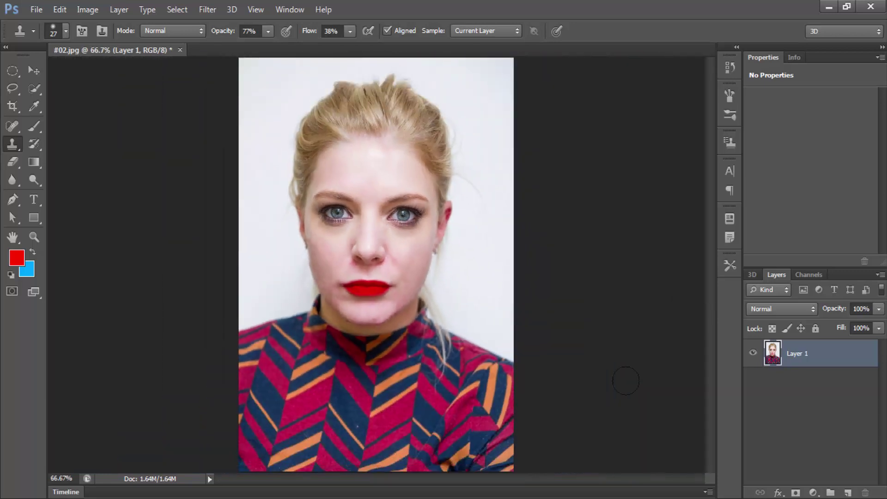
Apply Brightness/Contrast with brightness about -5 and slightly lower contrast.
{"action": "key", "text": "v"}
{"action": "left_click", "coordinate": [87, 10]}
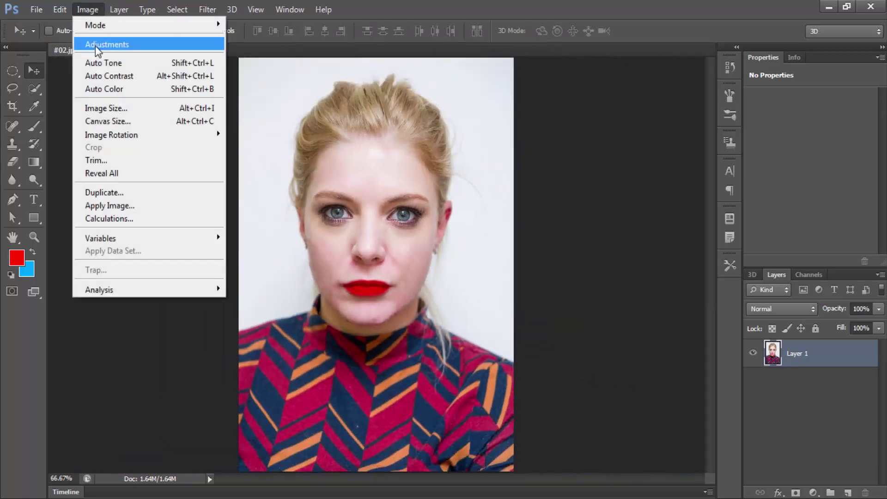
{"action": "mouse_move", "coordinate": [107, 43]}
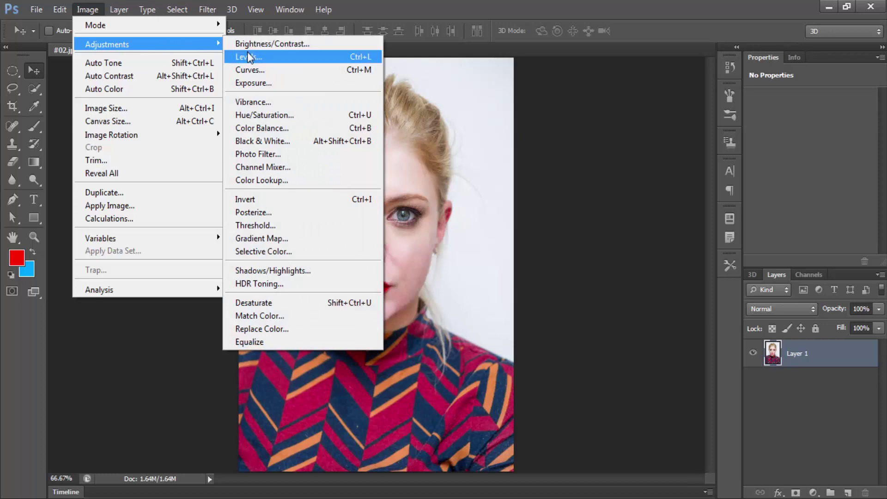
{"action": "left_click", "coordinate": [273, 44]}
{"action": "left_click_drag", "start_coordinate": [414, 133], "coordinate": [624, 293]}
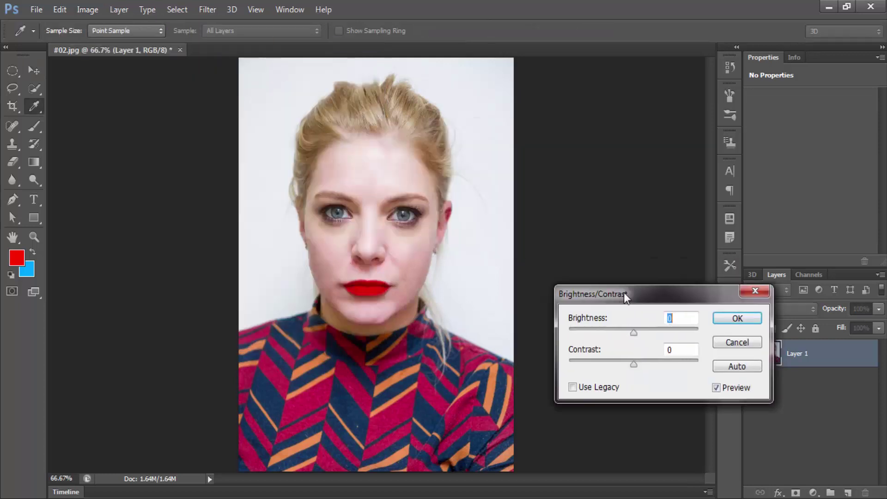
{"action": "left_click_drag", "start_coordinate": [644, 329], "coordinate": [633, 333]}
{"action": "mouse_move", "coordinate": [635, 364]}
{"action": "left_mouse_down"}
{"action": "mouse_move", "coordinate": [586, 369]}
{"action": "mouse_move", "coordinate": [630, 358]}
{"action": "left_mouse_up"}
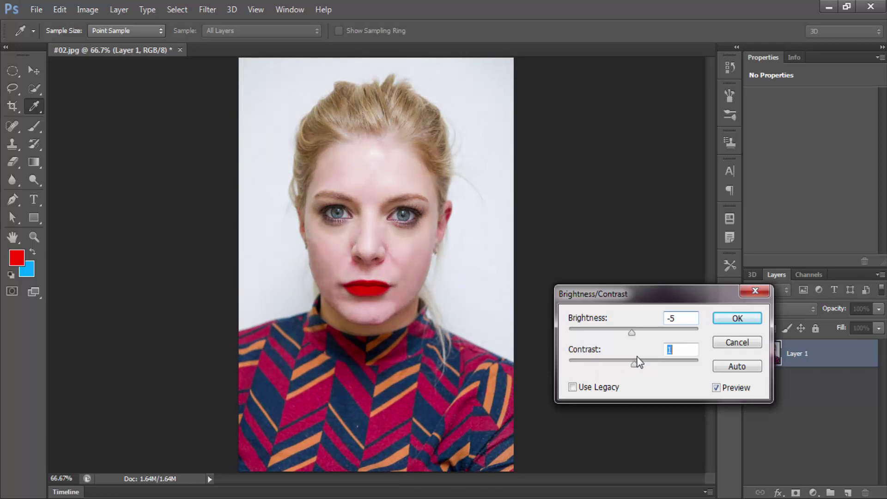
{"action": "left_click", "coordinate": [738, 319]}
{"action": "key", "text": "v"}
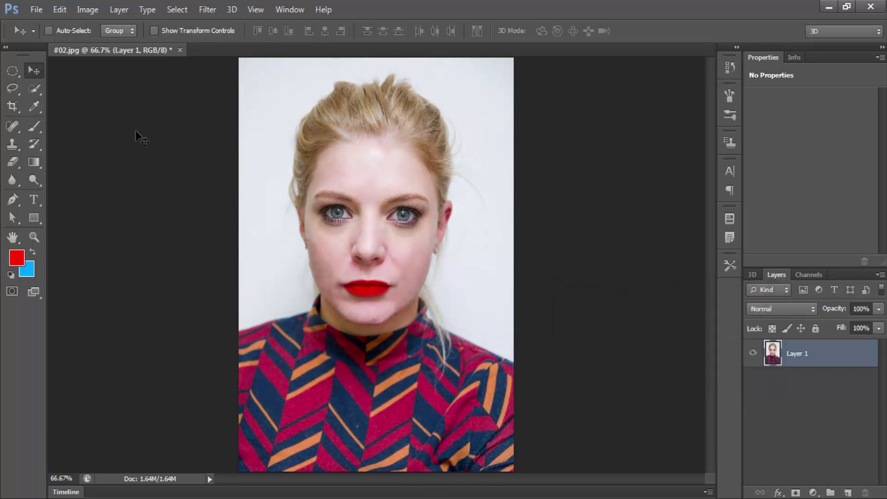
{"action": "left_click", "coordinate": [86, 10]}
{"action": "mouse_move", "coordinate": [108, 43]}
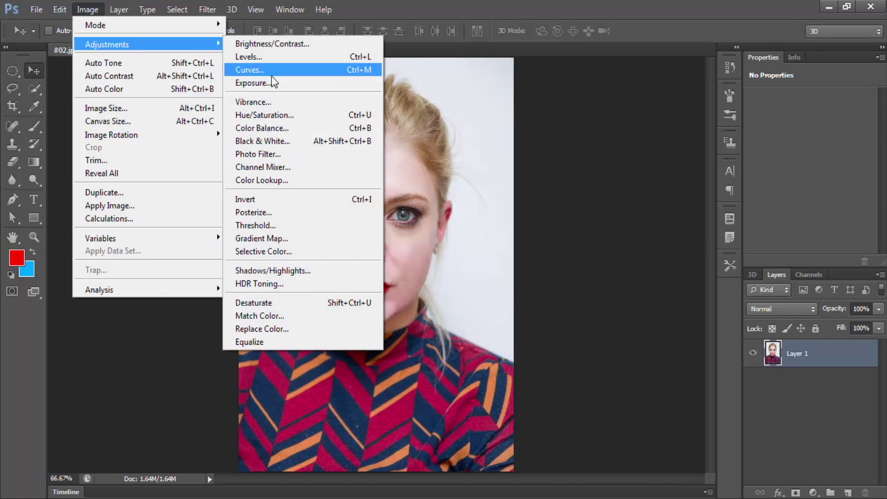
Apply Levels with black input 5 and midtone 1.15.
{"action": "left_click", "coordinate": [250, 57]}
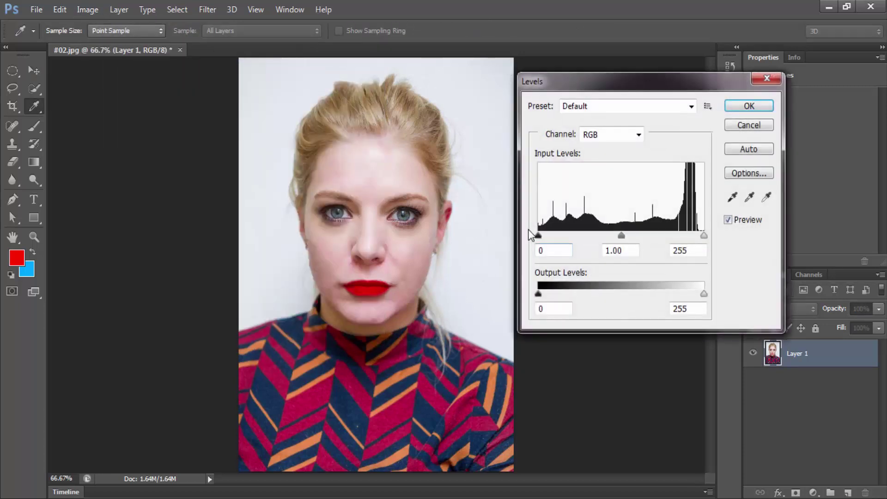
{"action": "left_click_drag", "start_coordinate": [547, 237], "coordinate": [542, 236]}
{"action": "left_click_drag", "start_coordinate": [621, 236], "coordinate": [618, 237]}
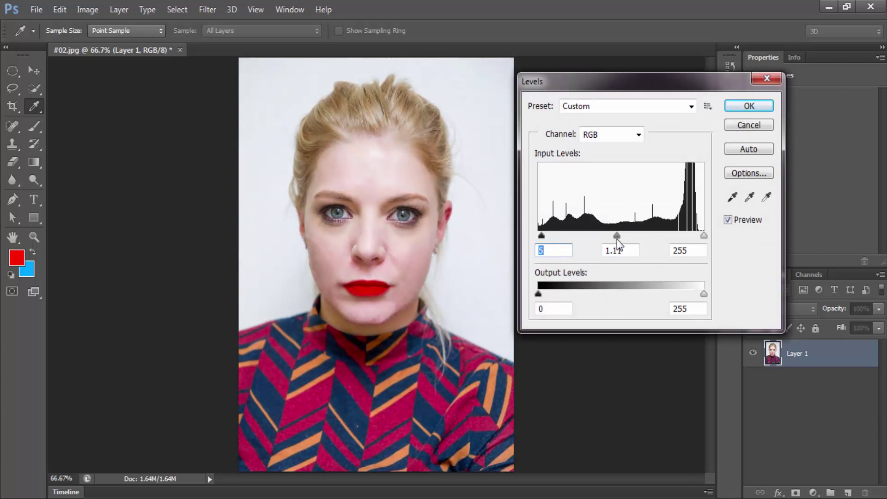
{"action": "left_click", "coordinate": [749, 106]}
Apply Exposure of +0.05 with an offset of about -0.03.
{"action": "left_click", "coordinate": [119, 9]}
{"action": "mouse_move", "coordinate": [107, 44]}
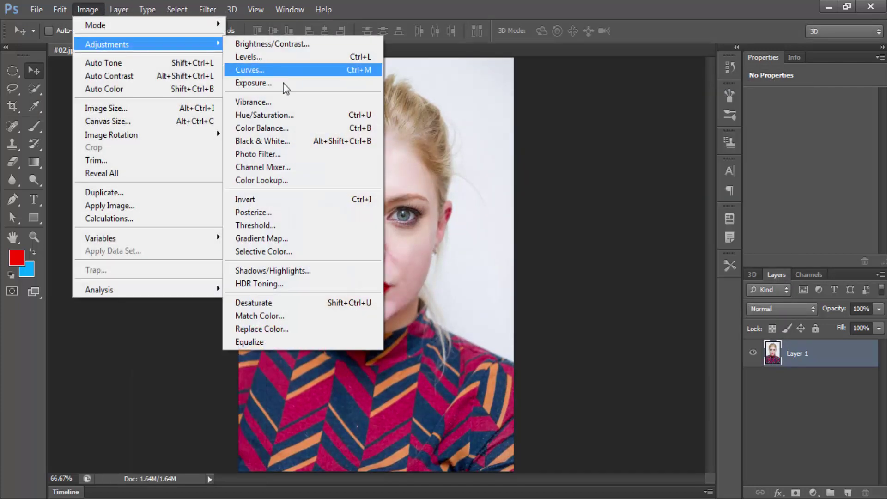
{"action": "left_click", "coordinate": [268, 91]}
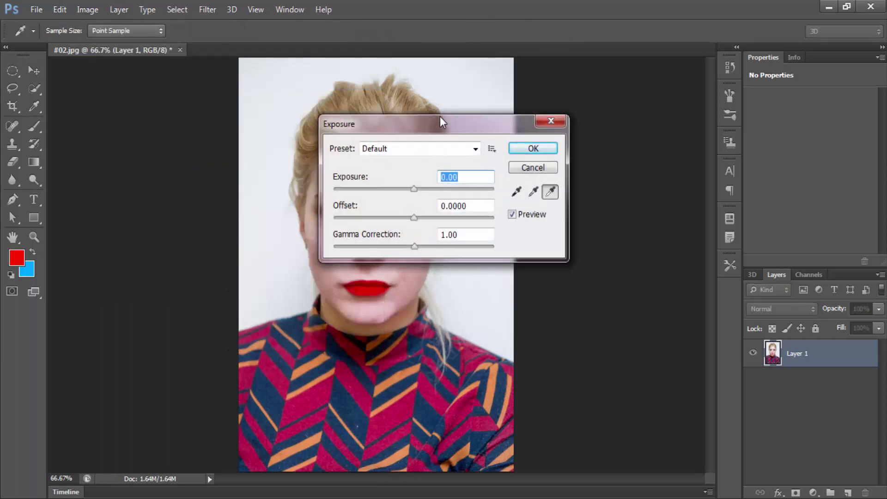
{"action": "left_click_drag", "start_coordinate": [440, 121], "coordinate": [598, 137]}
{"action": "mouse_move", "coordinate": [573, 203]}
{"action": "left_mouse_down"}
{"action": "mouse_move", "coordinate": [590, 204]}
{"action": "mouse_move", "coordinate": [571, 207]}
{"action": "mouse_move", "coordinate": [566, 238]}
{"action": "left_mouse_up"}
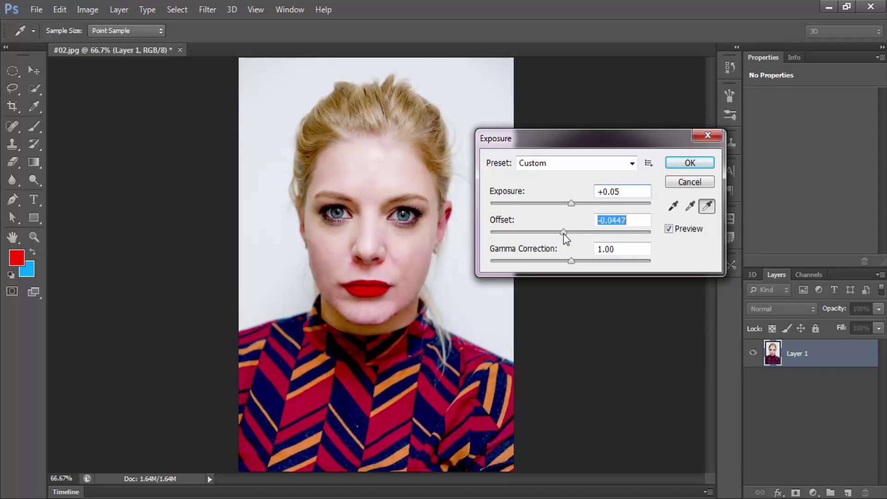
{"action": "left_click", "coordinate": [573, 260]}
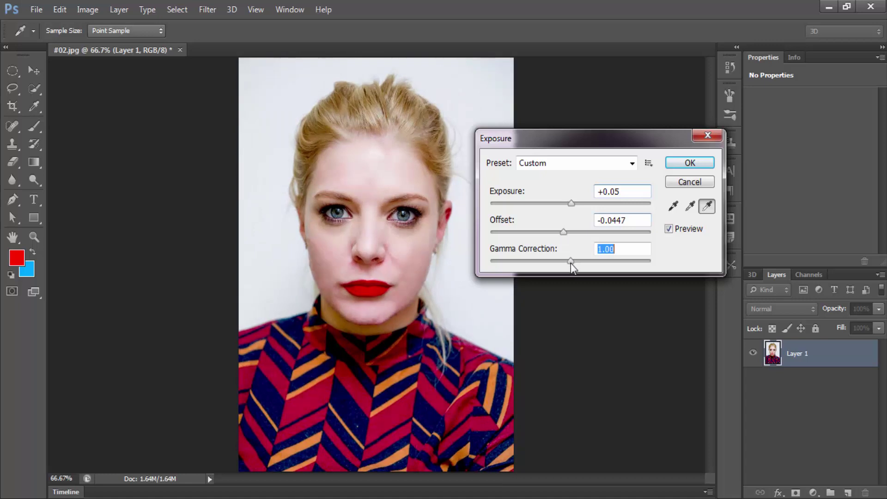
{"action": "left_click_drag", "start_coordinate": [564, 233], "coordinate": [567, 233]}
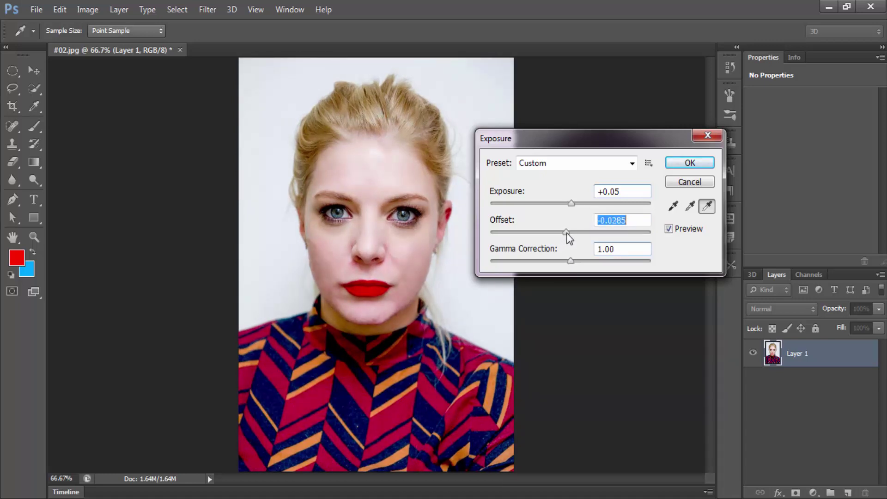
{"action": "left_click", "coordinate": [683, 164]}
{"action": "left_click", "coordinate": [119, 9]}
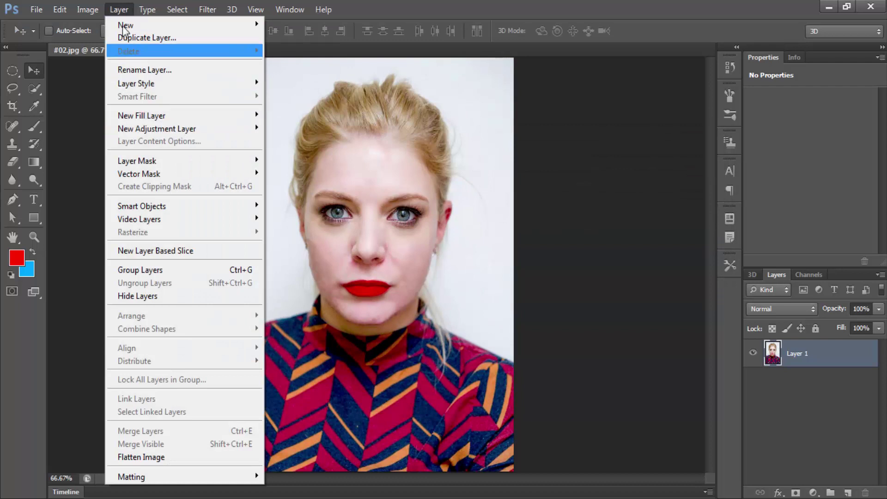
{"action": "mouse_move", "coordinate": [107, 43]}
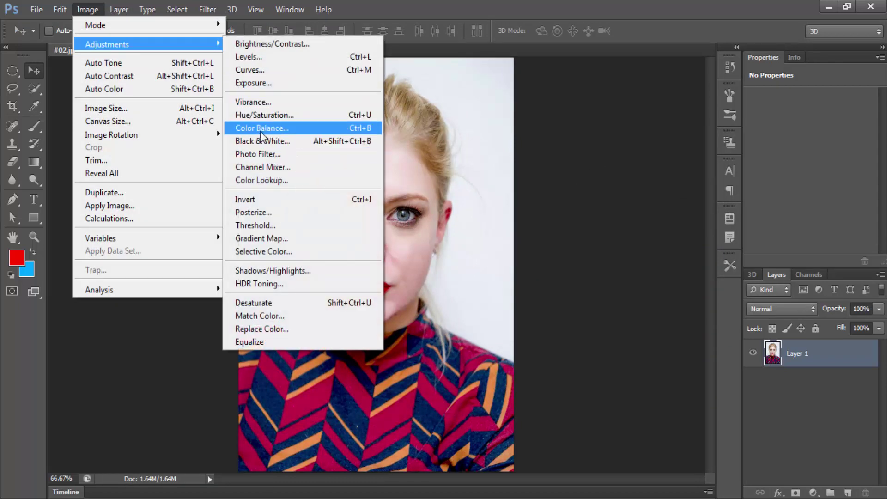
Set Color Balance midtones to about +4, -3, -5 with Preserve Luminosity on.
{"action": "left_click", "coordinate": [275, 135]}
{"action": "left_click_drag", "start_coordinate": [437, 120], "coordinate": [631, 123]}
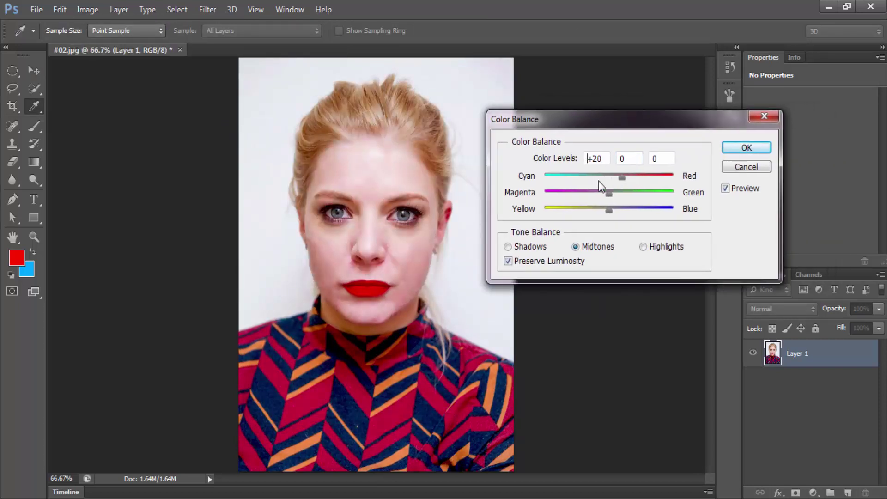
{"action": "mouse_move", "coordinate": [599, 181]}
{"action": "left_mouse_down"}
{"action": "mouse_move", "coordinate": [586, 181]}
{"action": "mouse_move", "coordinate": [648, 195]}
{"action": "mouse_move", "coordinate": [585, 196]}
{"action": "mouse_move", "coordinate": [635, 210]}
{"action": "mouse_move", "coordinate": [576, 214]}
{"action": "mouse_move", "coordinate": [613, 216]}
{"action": "mouse_move", "coordinate": [586, 198]}
{"action": "mouse_move", "coordinate": [601, 196]}
{"action": "mouse_move", "coordinate": [611, 176]}
{"action": "mouse_move", "coordinate": [607, 196]}
{"action": "left_mouse_up"}
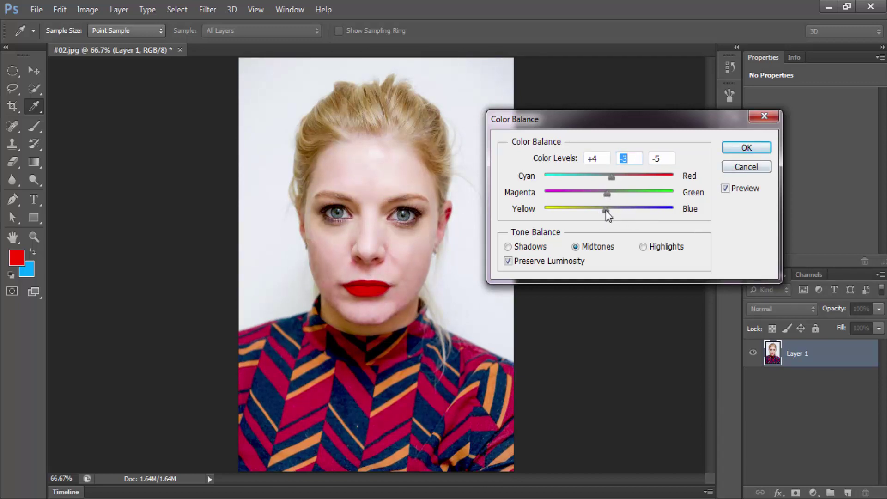
{"action": "left_click_drag", "start_coordinate": [606, 210], "coordinate": [602, 213]}
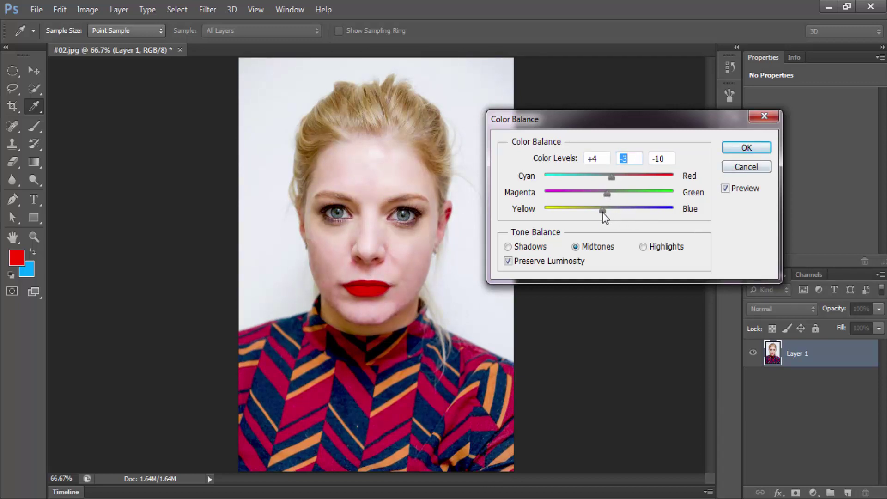
Apply the Color Balance change and briefly select the Red Eye tool.
{"action": "left_click", "coordinate": [744, 146]}
{"action": "key", "text": "v"}
{"action": "scroll", "coordinate": [391, 210], "scroll_direction": "up", "scroll_amount": 2}
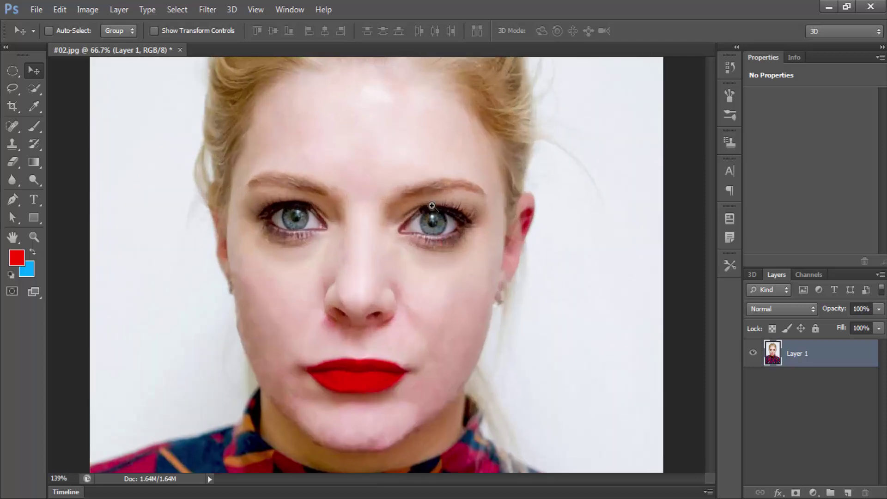
{"action": "scroll", "coordinate": [432, 205], "scroll_direction": "up", "scroll_amount": 2}
{"action": "right_click", "coordinate": [13, 126]}
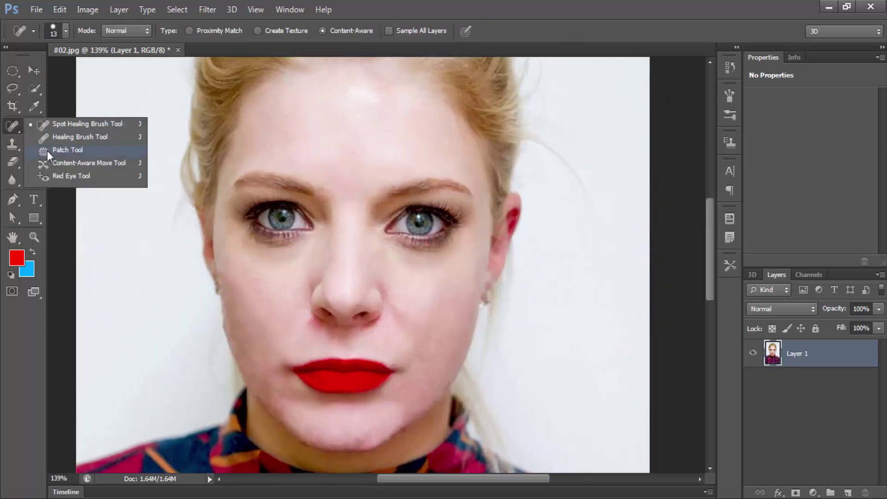
{"action": "left_click", "coordinate": [67, 177]}
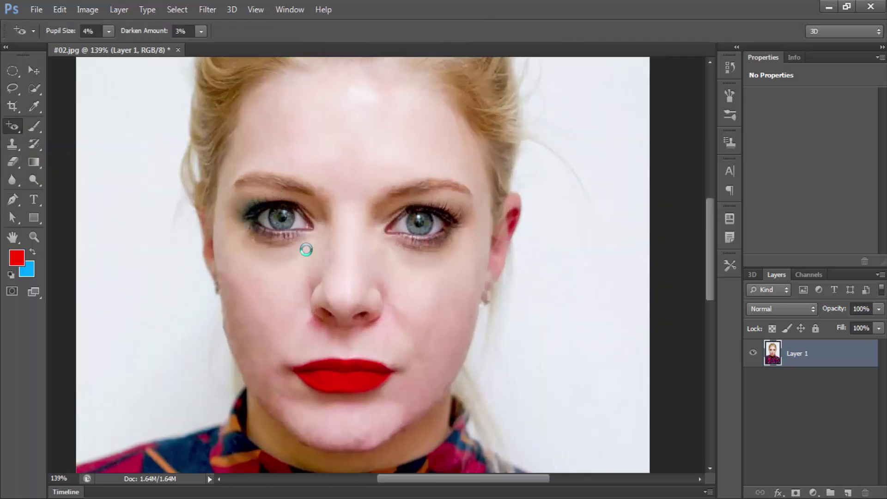
{"action": "scroll", "coordinate": [319, 251], "scroll_direction": "down", "scroll_amount": 1}
{"action": "scroll", "coordinate": [374, 264], "scroll_direction": "down", "scroll_amount": 1}
{"action": "scroll", "coordinate": [384, 277], "scroll_direction": "down", "scroll_amount": 1}
{"action": "key", "text": "v"}
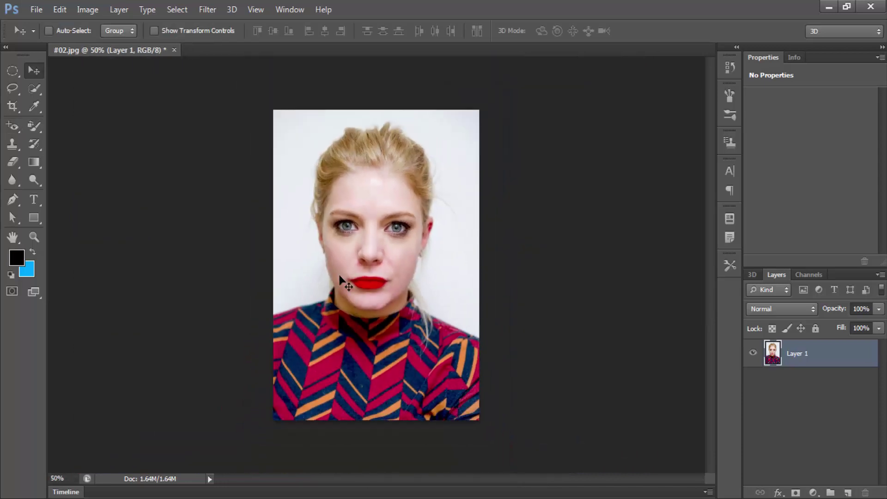
Compare the original acne photo with the retouched state in the History panel.
{"action": "left_click", "coordinate": [730, 67]}
{"action": "left_click", "coordinate": [640, 81]}
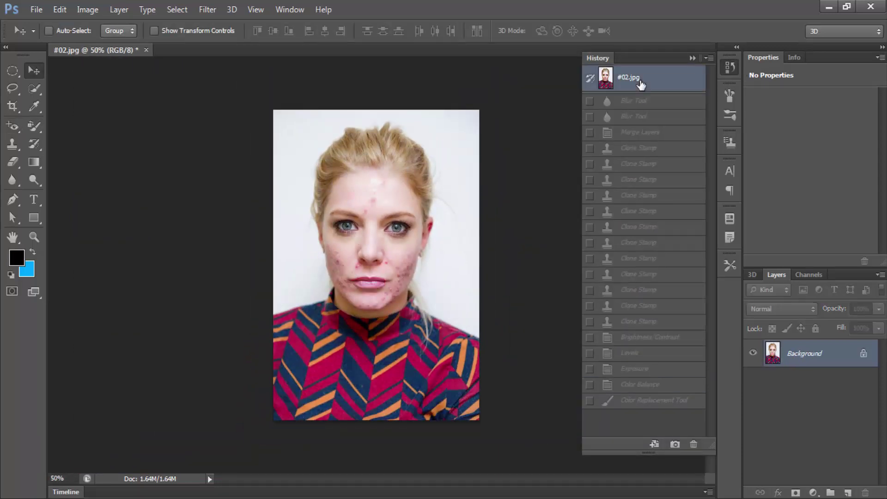
{"action": "key", "text": "ctrl+z"}
{"action": "key", "text": "ctrl+alt+z"}
{"action": "left_click", "coordinate": [670, 83]}
{"action": "key", "text": "ctrl+z"}
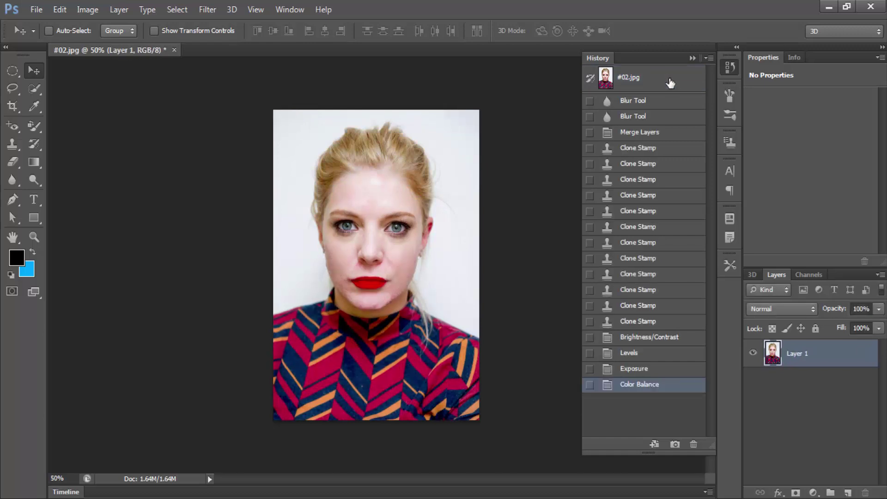
{"action": "left_click", "coordinate": [730, 67]}
{"action": "scroll", "coordinate": [452, 198], "scroll_direction": "up", "scroll_amount": 3}
{"action": "key", "text": "F12"}
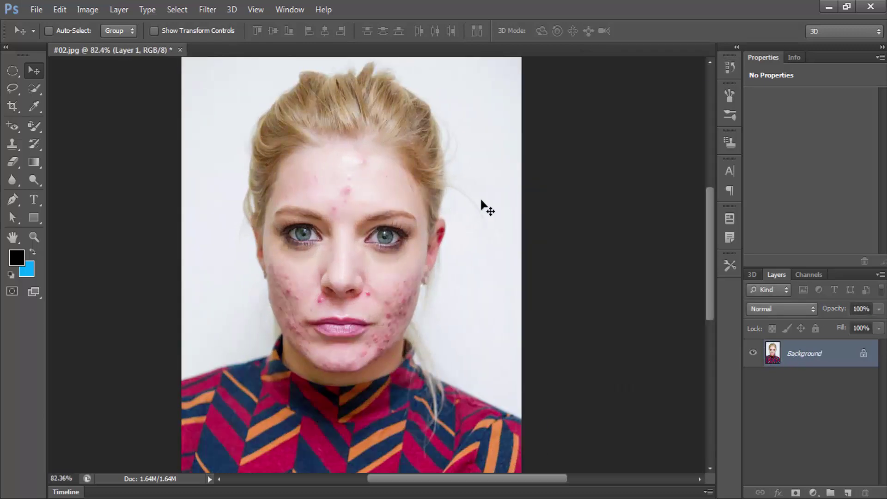
{"action": "key", "text": "ctrl+minus"}
{"action": "key", "text": "ctrl+z"}
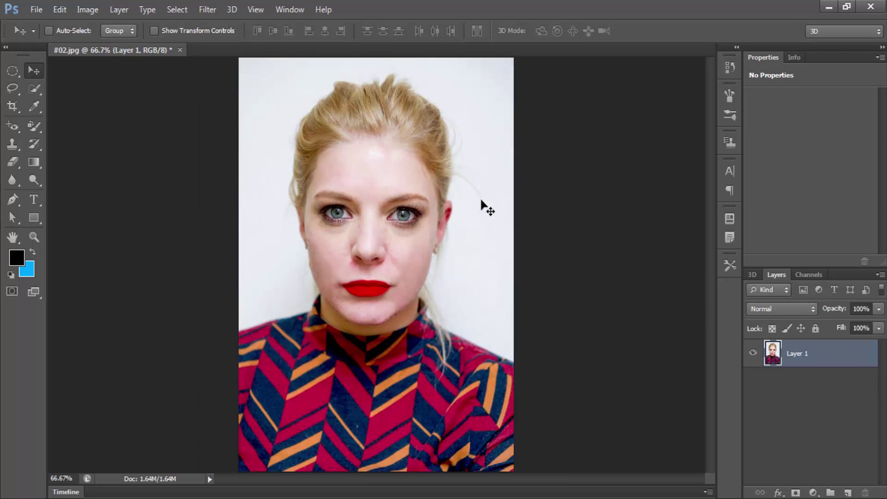
Try Channel Mixer with red source at 200, then leave it unapplied.
{"action": "left_click", "coordinate": [60, 10]}
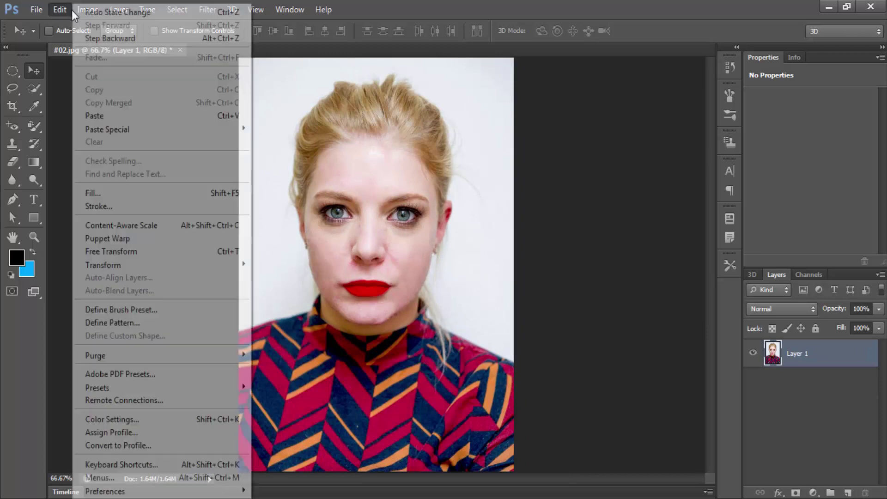
{"action": "left_click", "coordinate": [81, 11]}
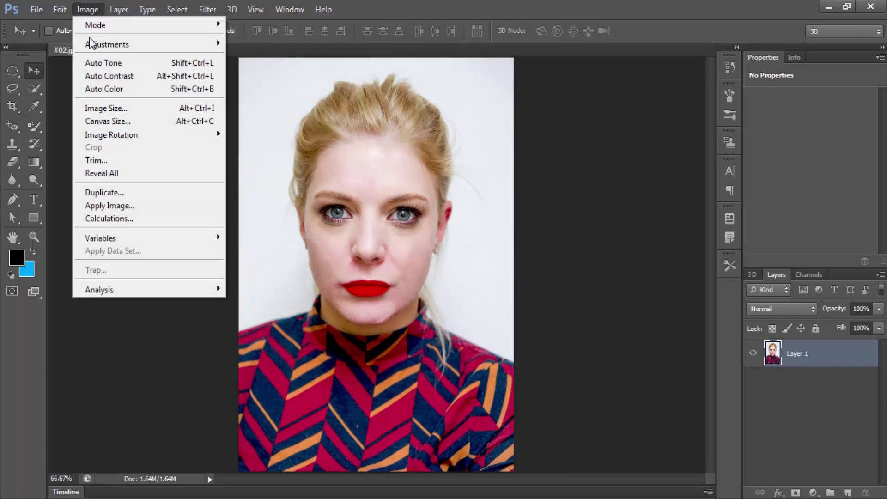
{"action": "mouse_move", "coordinate": [107, 45]}
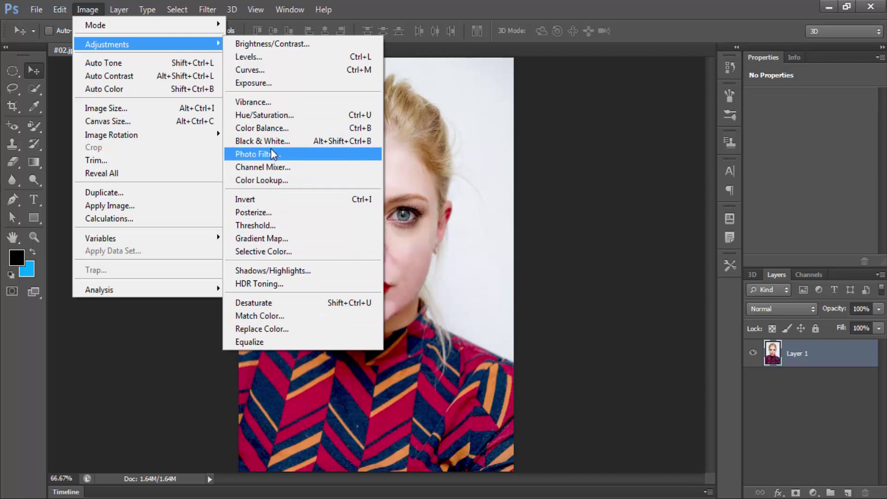
{"action": "left_click", "coordinate": [270, 167]}
{"action": "left_click_drag", "start_coordinate": [636, 176], "coordinate": [619, 176]}
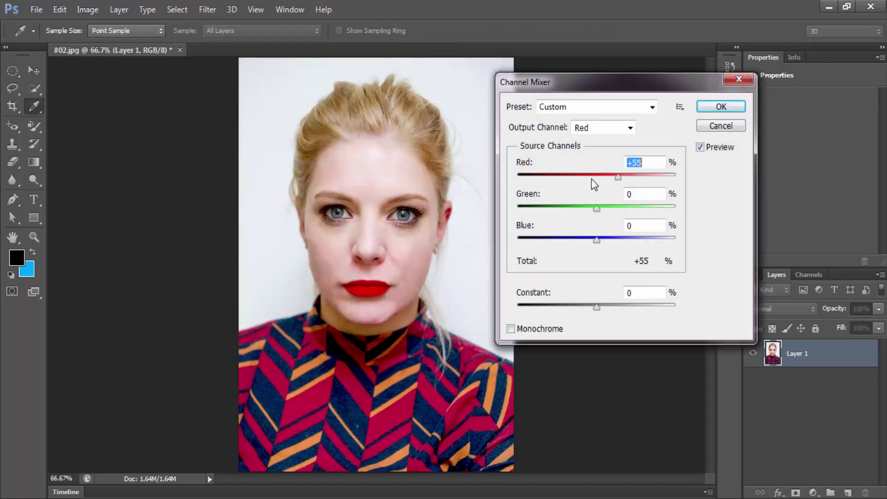
{"action": "type", "text": "200"}
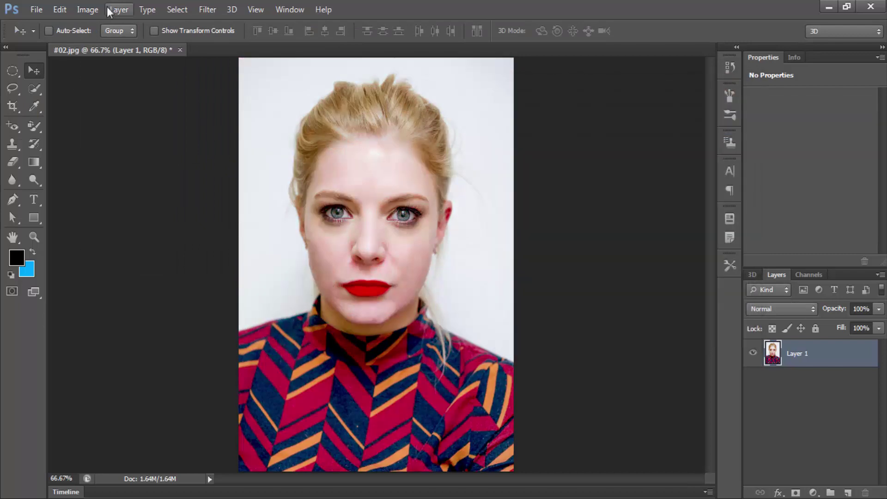
{"action": "left_click", "coordinate": [118, 10]}
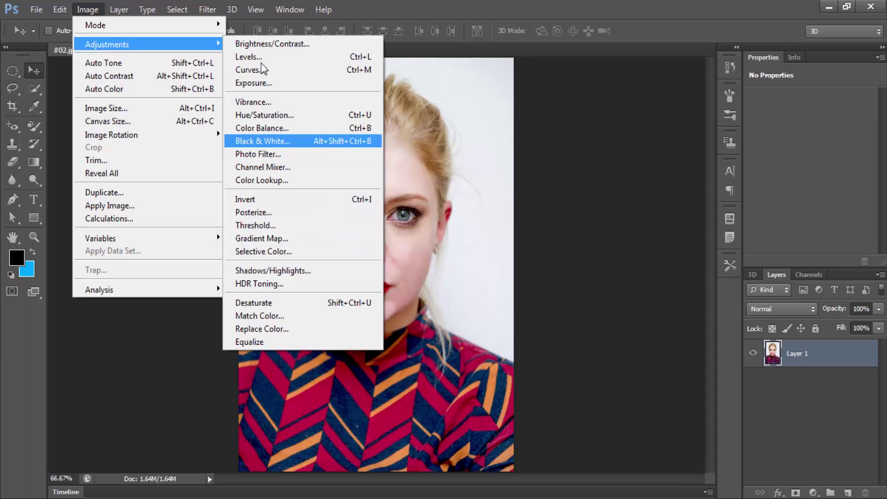
{"action": "left_click", "coordinate": [362, 0]}
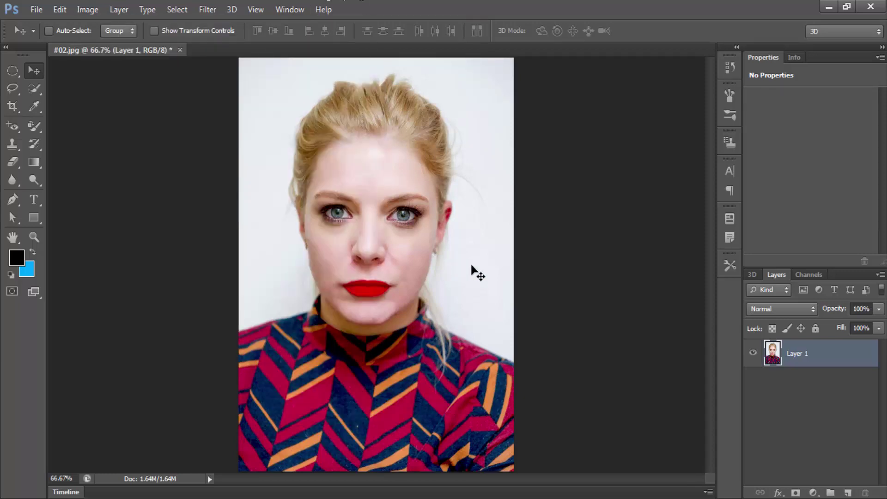
Save the portrait as a JPEG copy with default quality options.
{"action": "key", "text": "ctrl+shift+s"}
{"action": "left_click", "coordinate": [448, 289]}
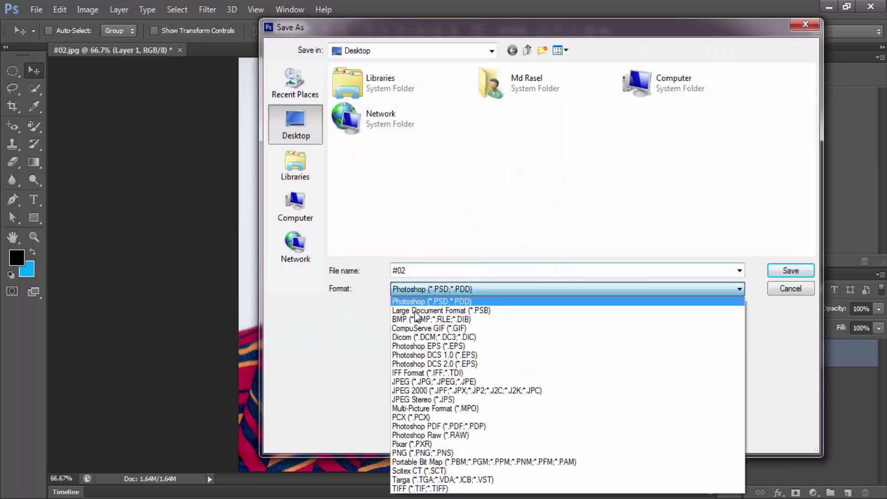
{"action": "left_click", "coordinate": [404, 382]}
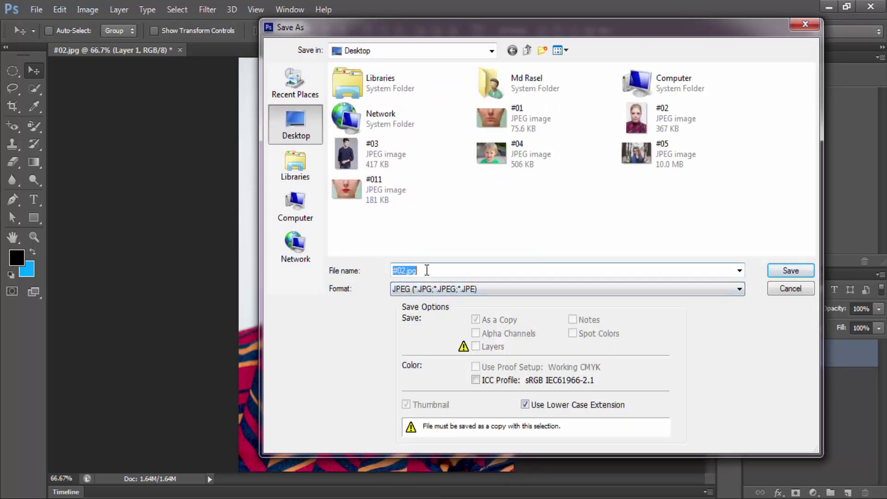
{"action": "left_click", "coordinate": [402, 272]}
{"action": "key", "text": "Return"}
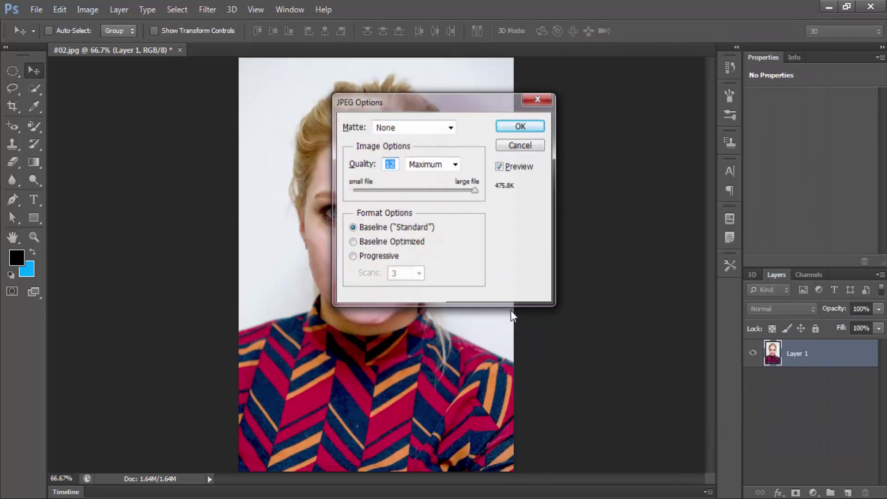
{"action": "key", "text": "Return"}
Compare the original photo against the latest retouched state in History.
{"action": "left_click", "coordinate": [729, 69]}
{"action": "left_click", "coordinate": [645, 80]}
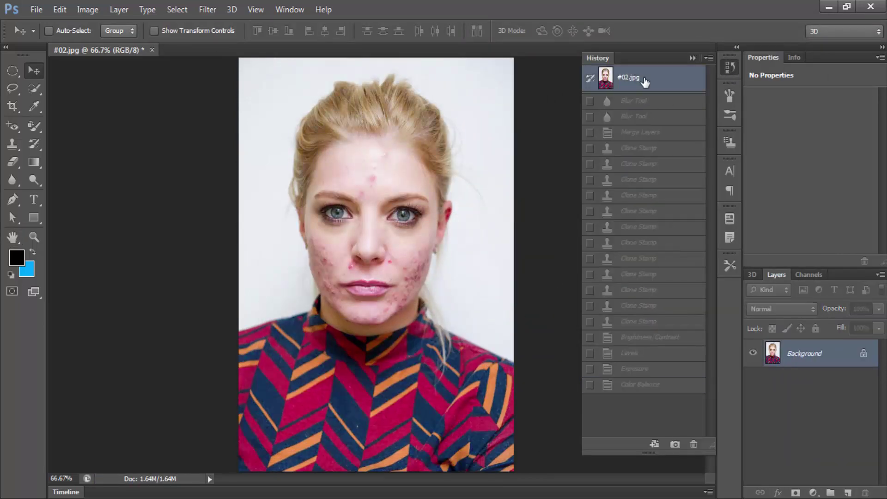
{"action": "key", "text": "ctrl+z"}
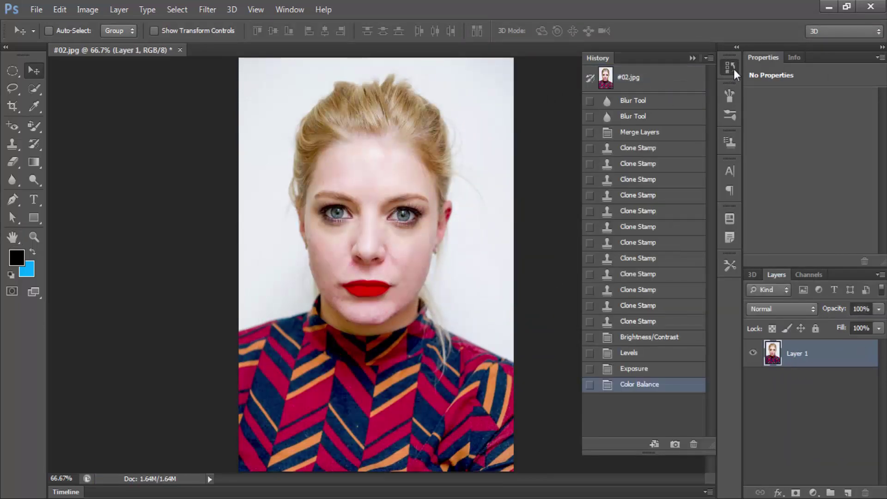
{"action": "left_click", "coordinate": [730, 68]}
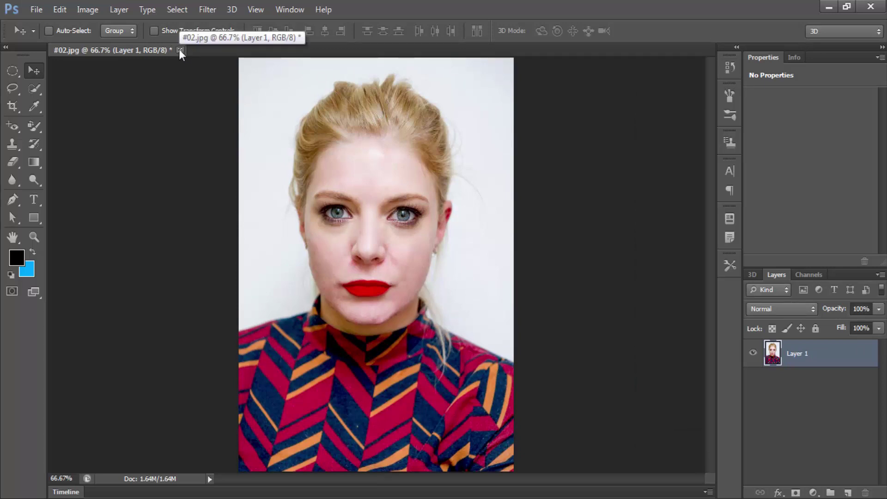
Save the portrait as JPEG over #022, then close it without saving again.
{"action": "key", "text": "ctrl+shift+s"}
{"action": "left_click", "coordinate": [461, 291]}
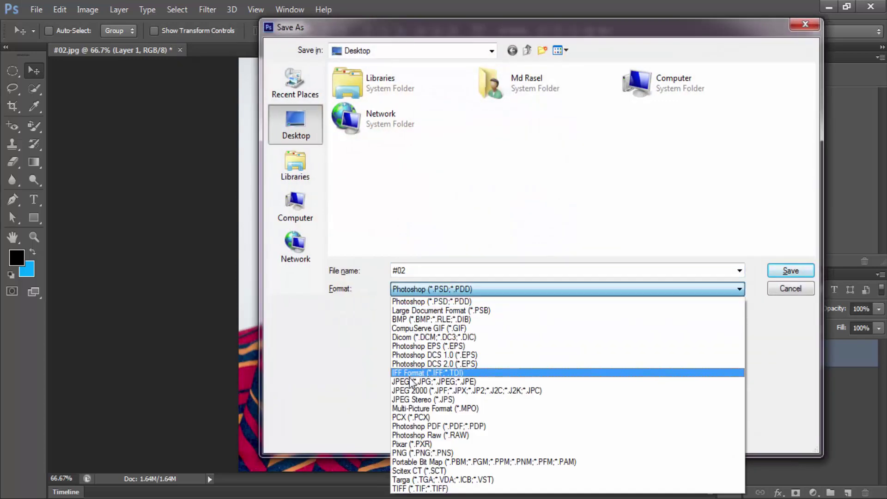
{"action": "left_click", "coordinate": [434, 370]}
{"action": "double_click", "coordinate": [531, 199]}
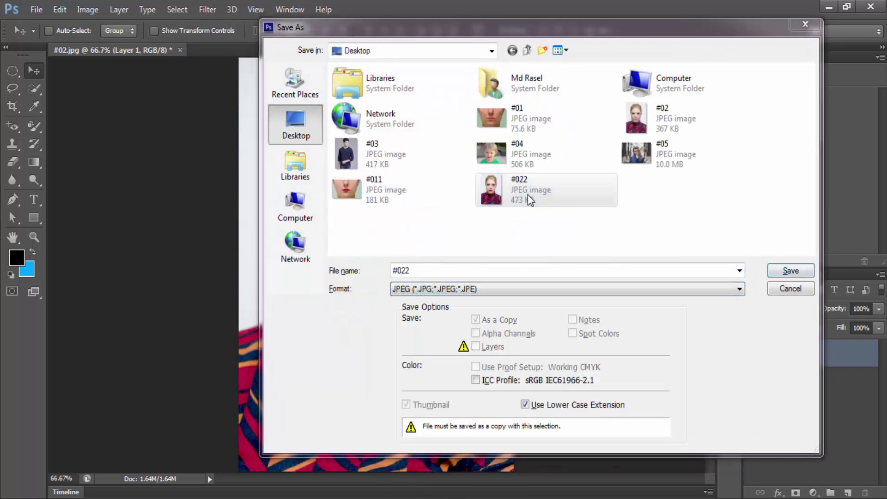
{"action": "key", "text": "Return"}
{"action": "left_click", "coordinate": [519, 126]}
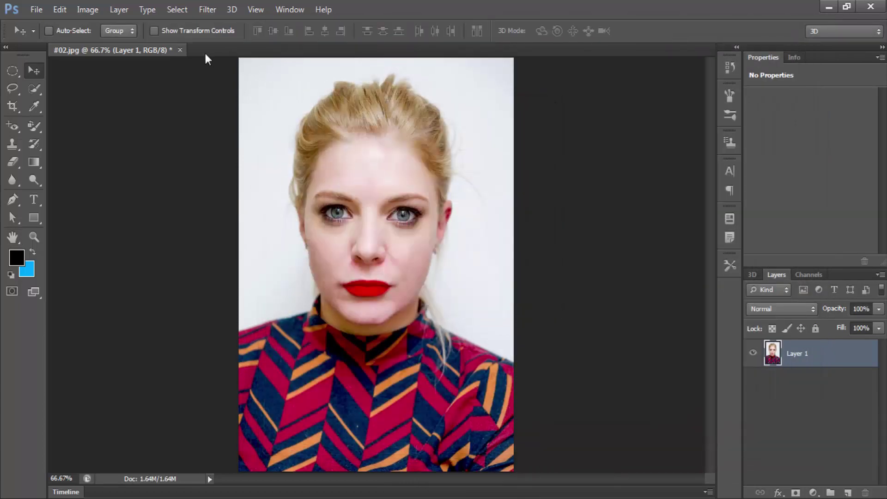
{"action": "left_click", "coordinate": [180, 50]}
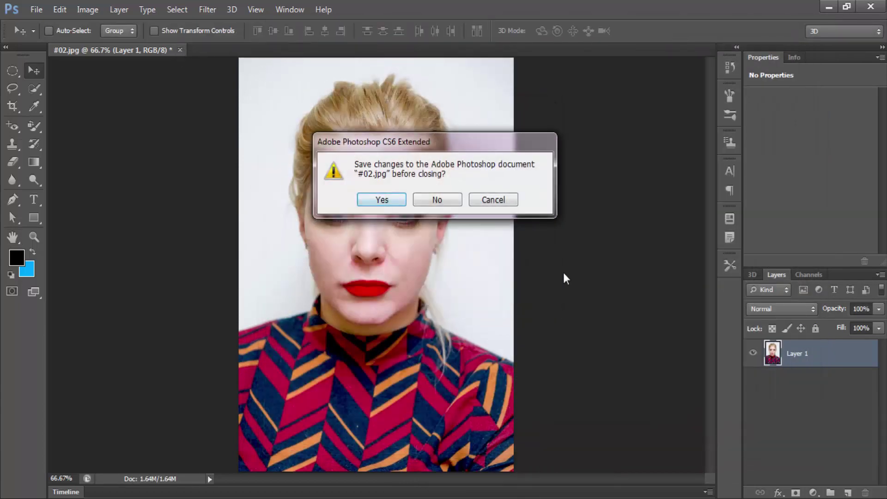
{"action": "left_click", "coordinate": [438, 202]}
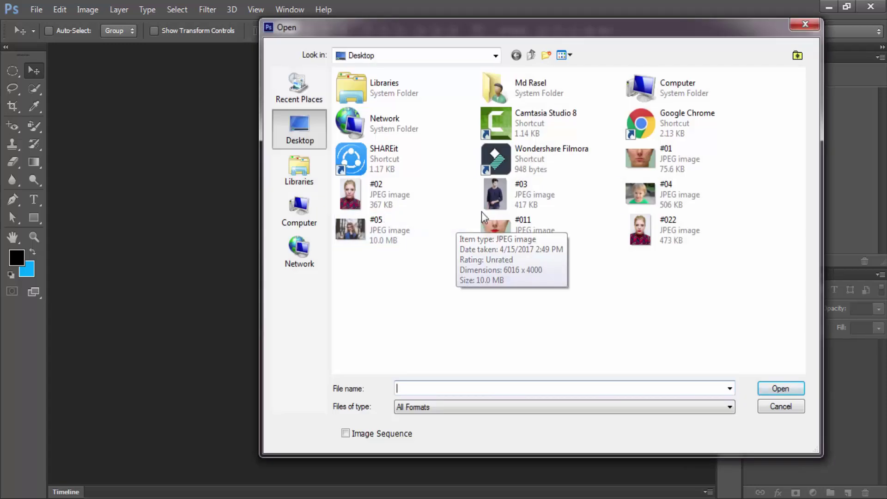
Open #03.jpg, the man in the navy shirt, and zoom in.
{"action": "left_click", "coordinate": [516, 192]}
{"action": "double_click", "coordinate": [516, 190]}
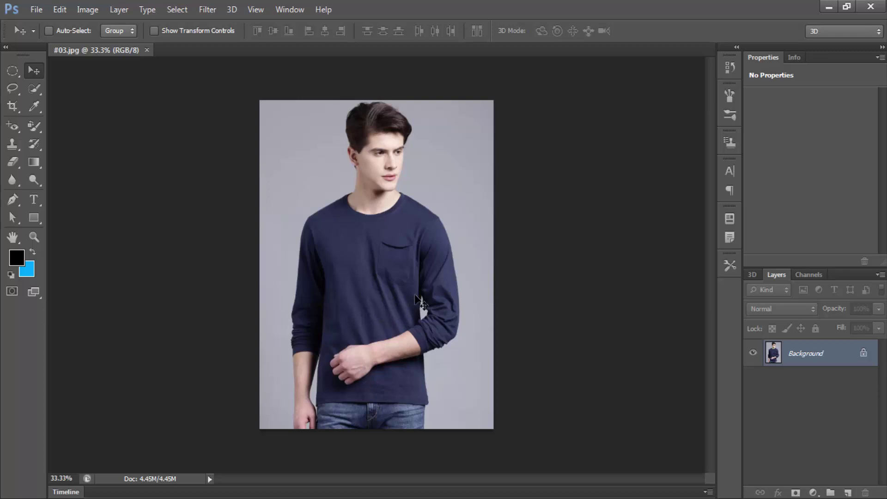
{"action": "scroll", "coordinate": [420, 302], "scroll_direction": "up", "scroll_amount": 2}
{"action": "scroll", "coordinate": [420, 303], "scroll_direction": "up", "scroll_amount": 1}
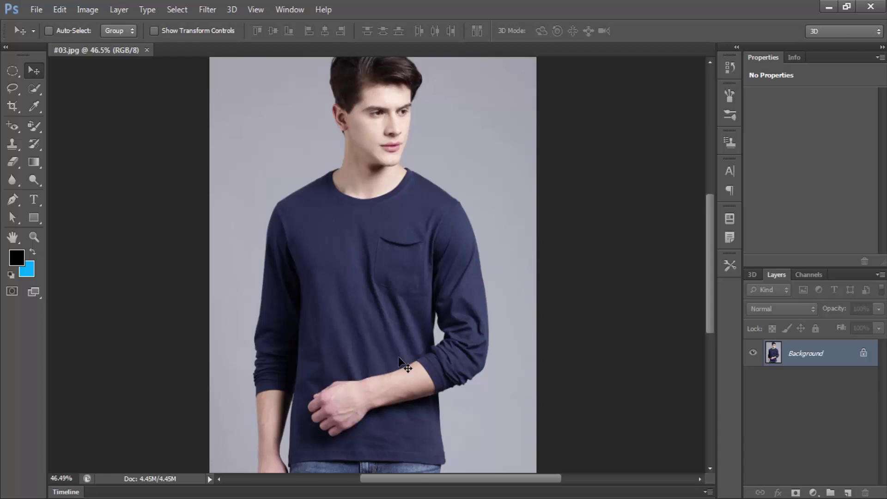
{"action": "left_click", "coordinate": [85, 10]}
{"action": "mouse_move", "coordinate": [108, 43]}
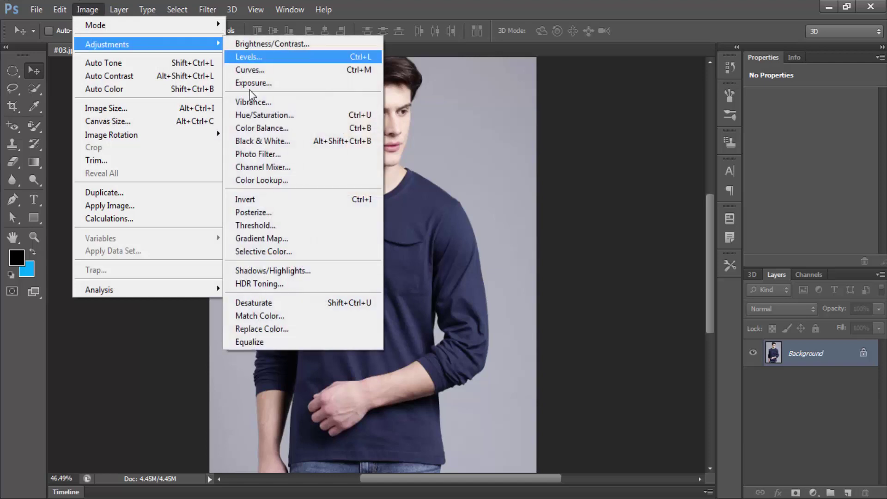
{"action": "left_click", "coordinate": [508, 1]}
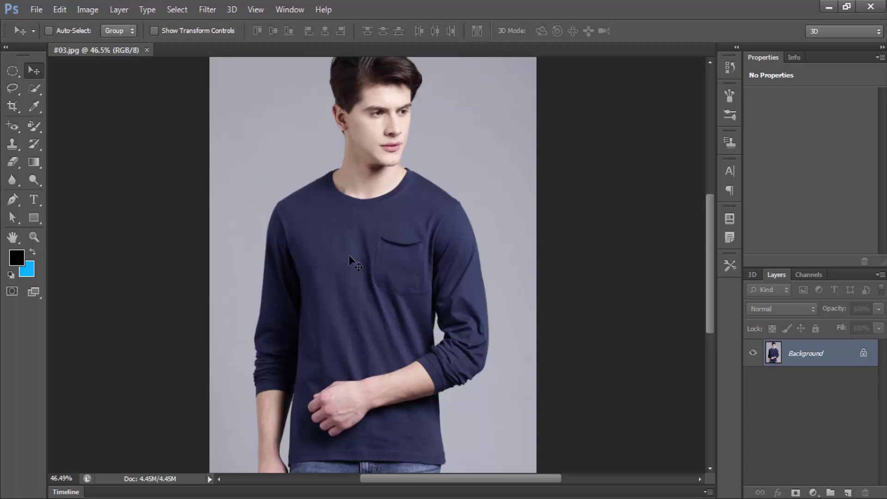
Select the Quick Selection tool from the toolbox flyout.
{"action": "left_click", "coordinate": [31, 124]}
{"action": "right_click", "coordinate": [30, 89]}
{"action": "left_click", "coordinate": [74, 87]}
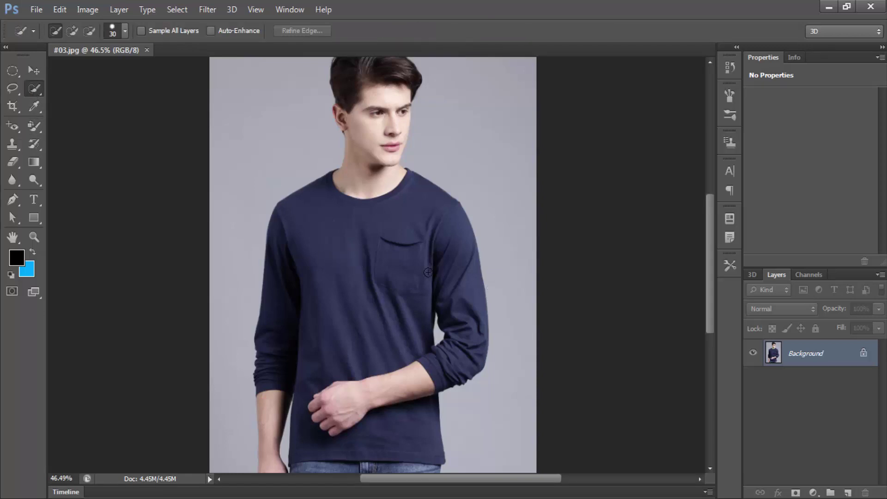
Unlock the Background as Layer 0 and start Quick Selecting the navy shirt.
{"action": "double_click", "coordinate": [869, 356]}
{"action": "key", "text": "Return"}
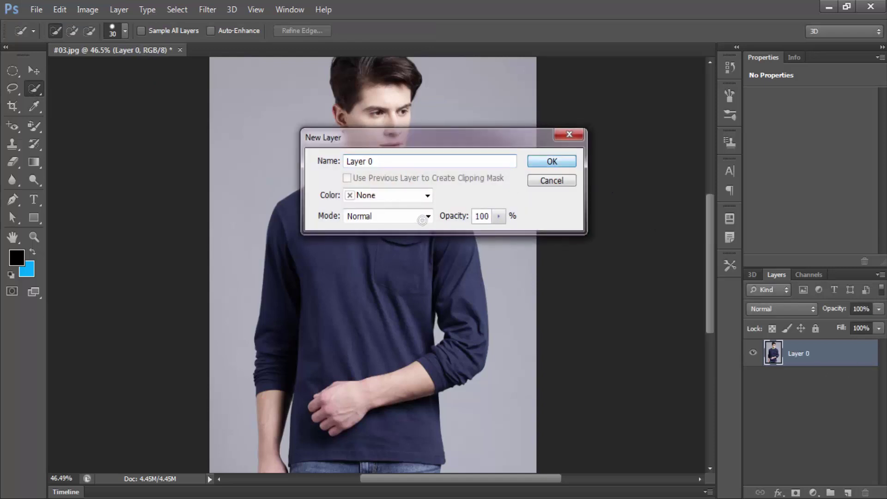
{"action": "right_click", "coordinate": [335, 235]}
{"action": "left_click", "coordinate": [327, 244]}
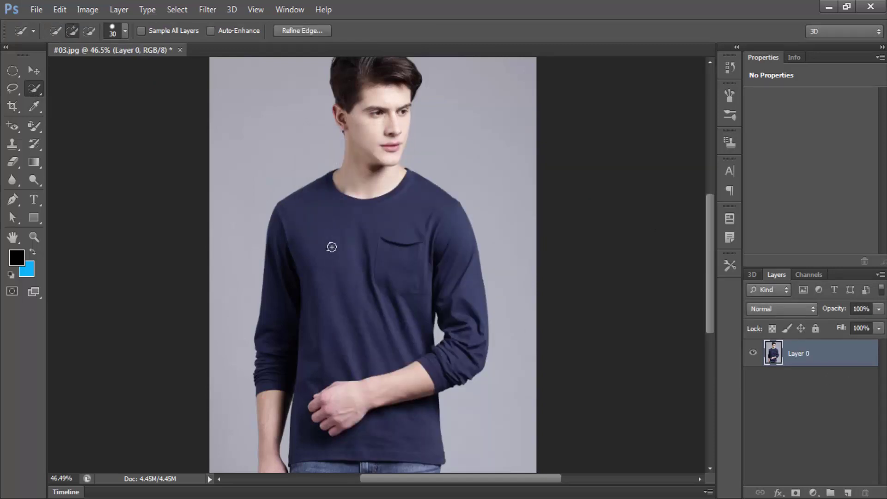
{"action": "left_click", "coordinate": [332, 257]}
Enlarge the selection brush and extend the selection across the whole shirt and hem.
{"action": "key", "text": "bracketright"}
{"action": "key", "text": "bracketright"}
{"action": "key", "text": "bracketright"}
{"action": "left_click", "coordinate": [124, 32]}
{"action": "left_click", "coordinate": [113, 70]}
{"action": "left_click_drag", "start_coordinate": [357, 232], "coordinate": [365, 272]}
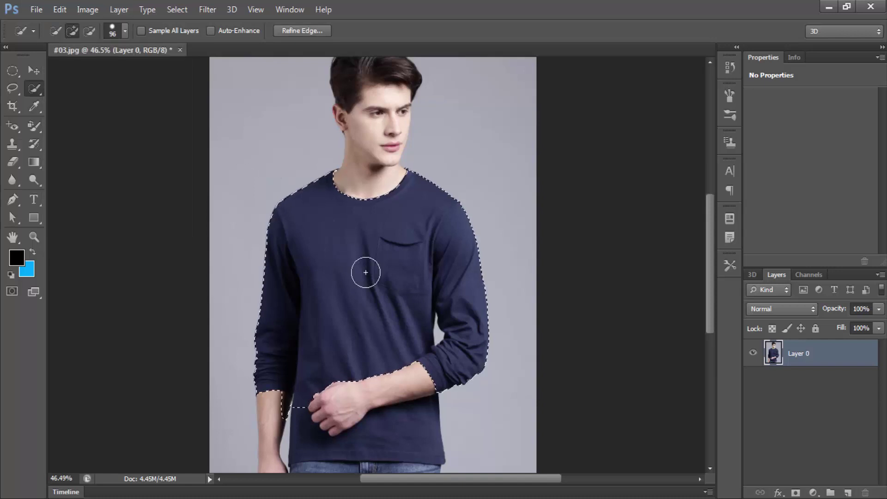
{"action": "left_click_drag", "start_coordinate": [392, 435], "coordinate": [282, 412]}
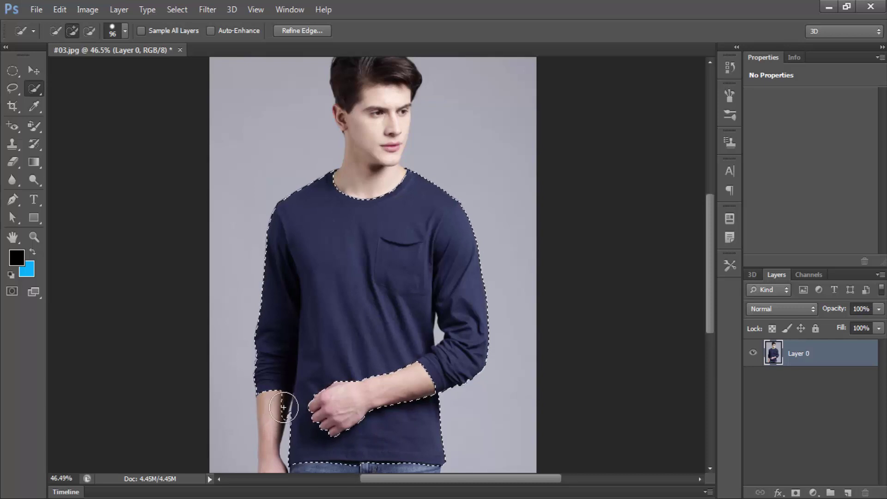
With a small brush, subtract the left wrist cuff, then copy the shirt to a new layer.
{"action": "right_click", "coordinate": [330, 379]}
{"action": "left_click", "coordinate": [125, 35]}
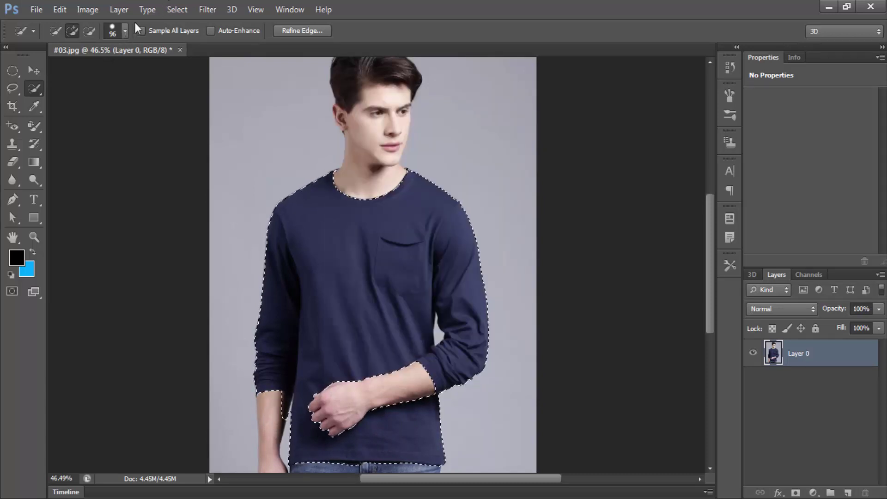
{"action": "left_click_drag", "start_coordinate": [82, 71], "coordinate": [77, 71]}
{"action": "key", "text": "Return"}
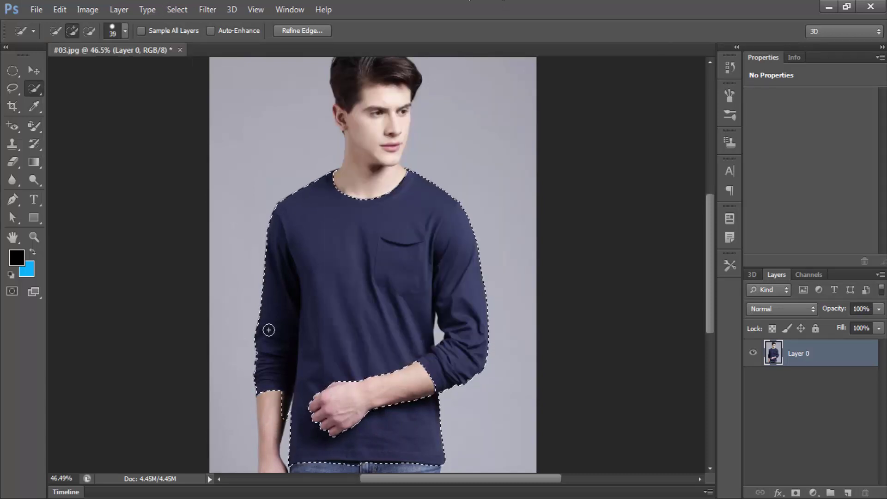
{"action": "key", "text": "alt"}
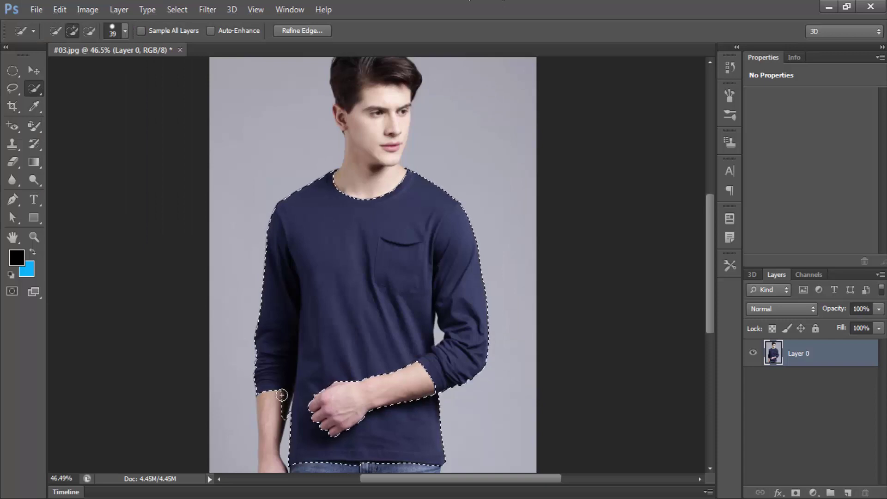
{"action": "left_click_drag", "start_coordinate": [282, 407], "coordinate": [284, 401]}
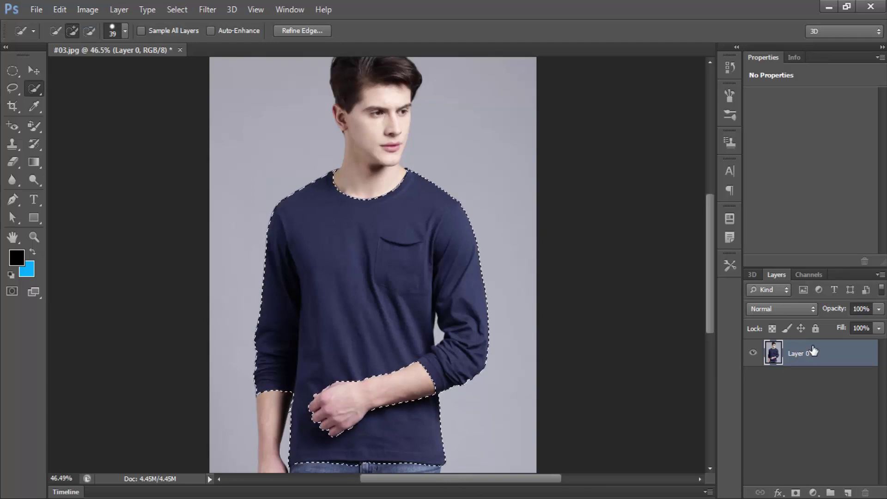
{"action": "key", "text": "ctrl+j"}
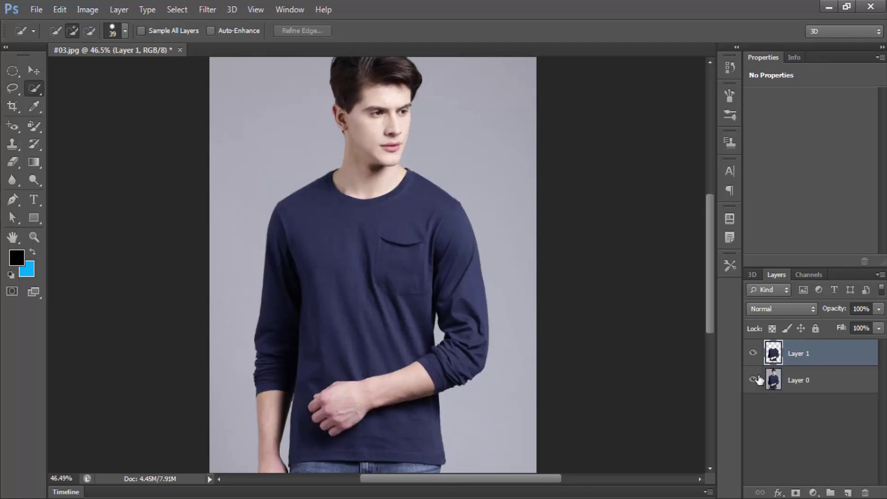
Check the shirt cutout by toggling Layer 0, then enable Color Overlay in Layer 1's Blending Options.
{"action": "left_click", "coordinate": [753, 380]}
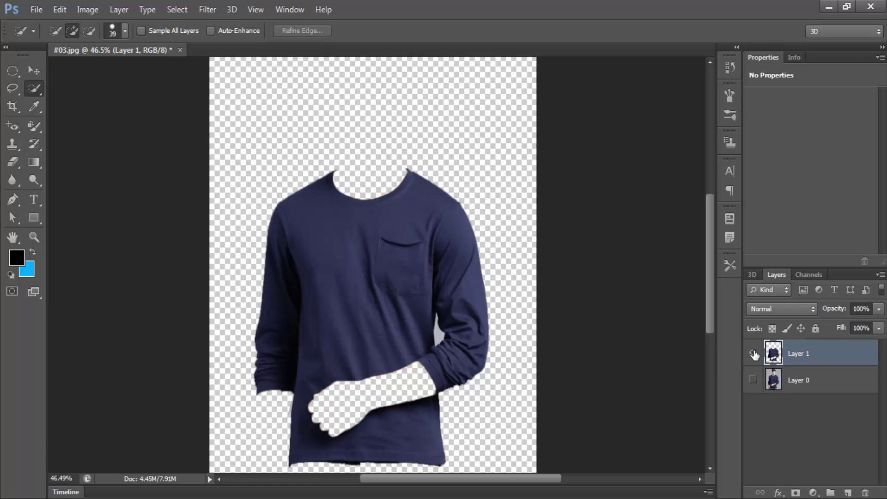
{"action": "left_click", "coordinate": [754, 382]}
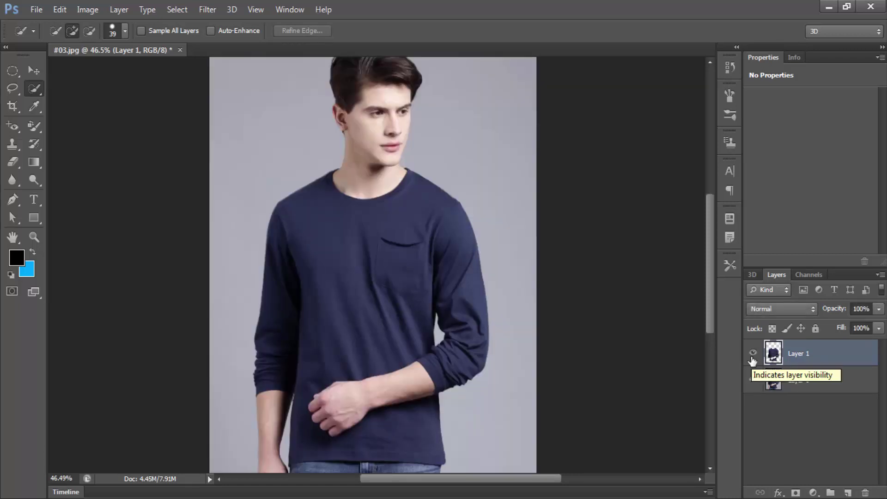
{"action": "left_click", "coordinate": [13, 199]}
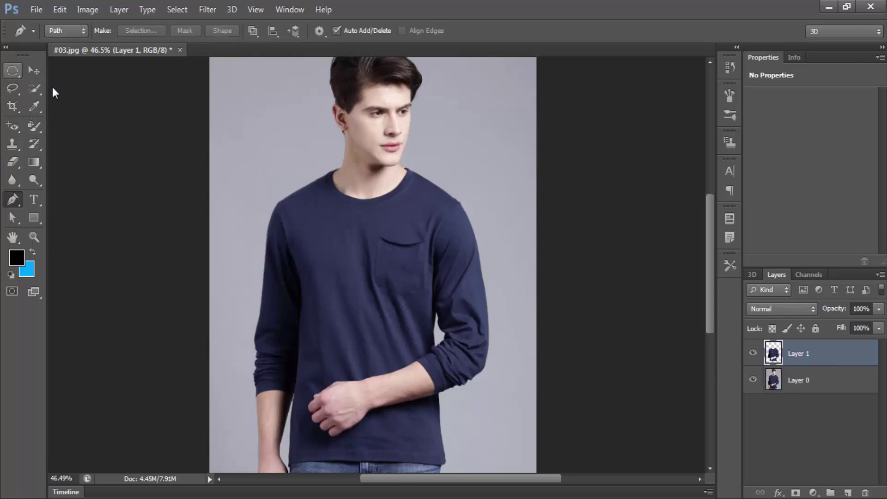
{"action": "right_click", "coordinate": [845, 355]}
{"action": "left_click", "coordinate": [625, 81]}
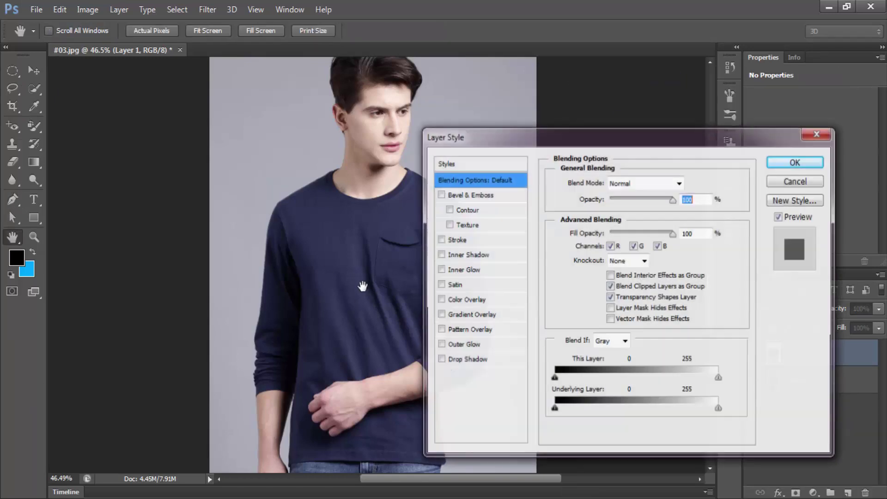
{"action": "left_click", "coordinate": [462, 299]}
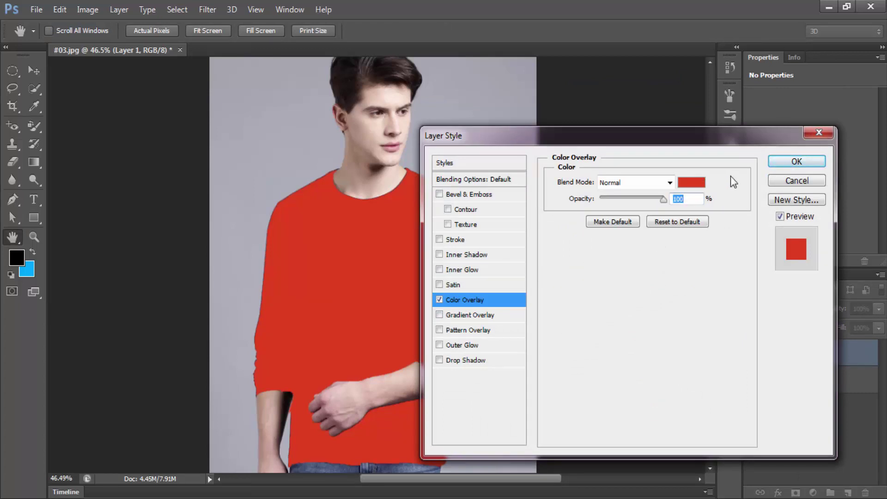
Set the colour overlay to pure red and apply it to the shirt layer.
{"action": "left_click", "coordinate": [691, 183]}
{"action": "left_click", "coordinate": [835, 186]}
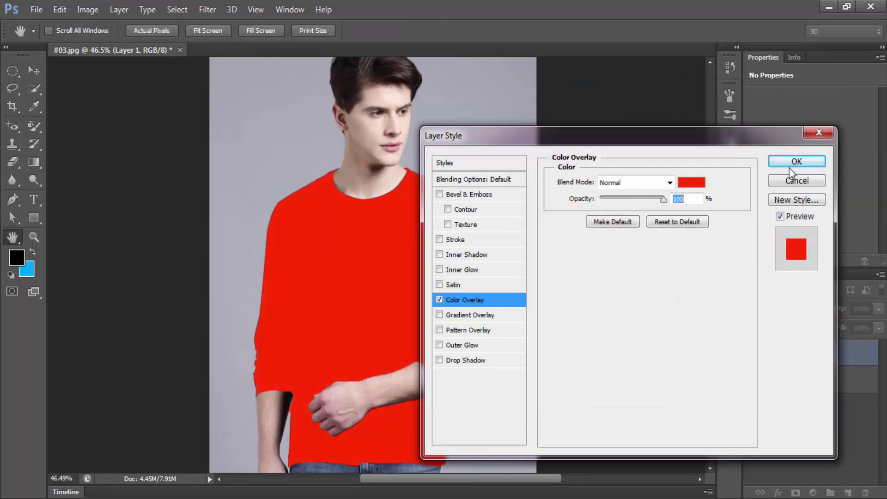
{"action": "left_click", "coordinate": [792, 163]}
Try Multiply and Darker Color on the shirt layer, then step down the blend-mode list.
{"action": "left_click", "coordinate": [780, 309]}
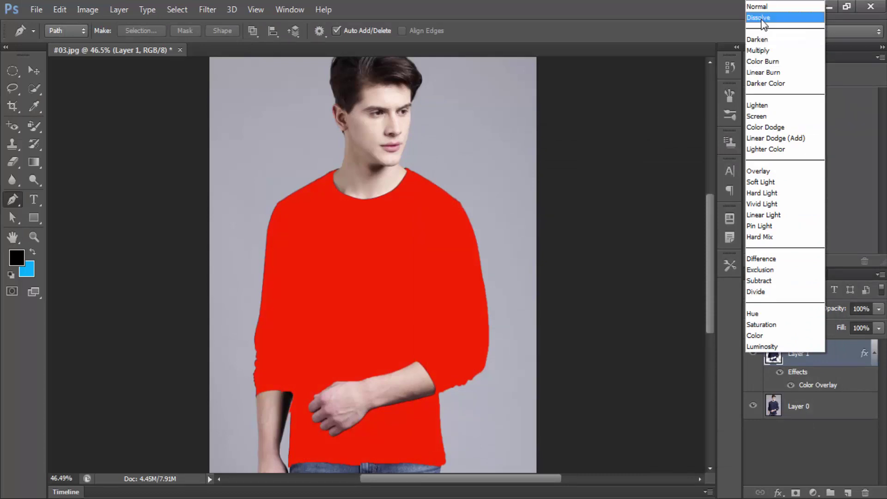
{"action": "left_click", "coordinate": [763, 20]}
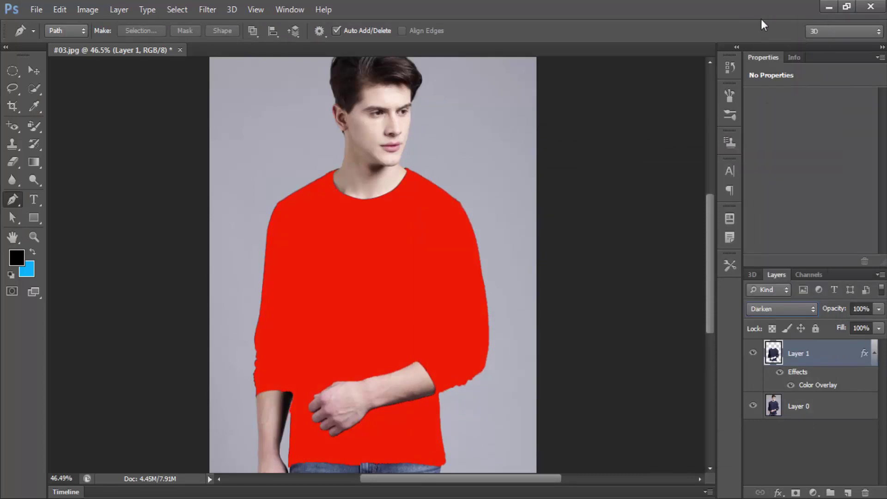
{"action": "left_click", "coordinate": [749, 309]}
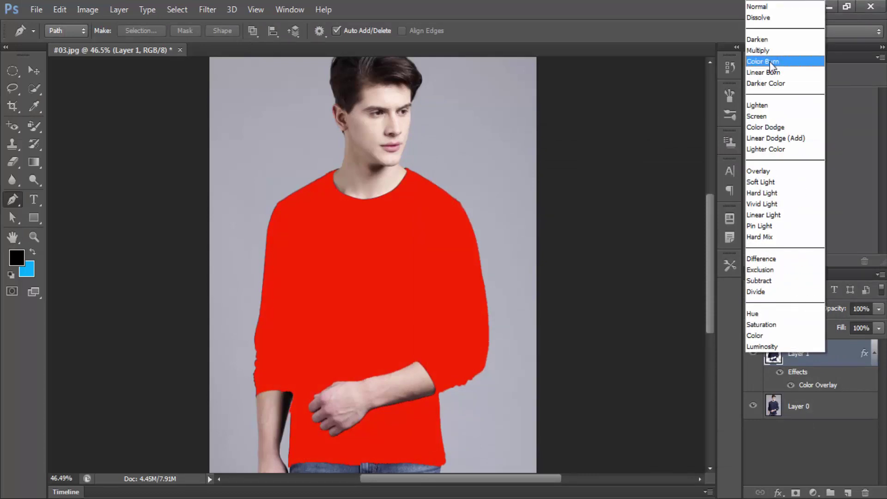
{"action": "left_click", "coordinate": [766, 45]}
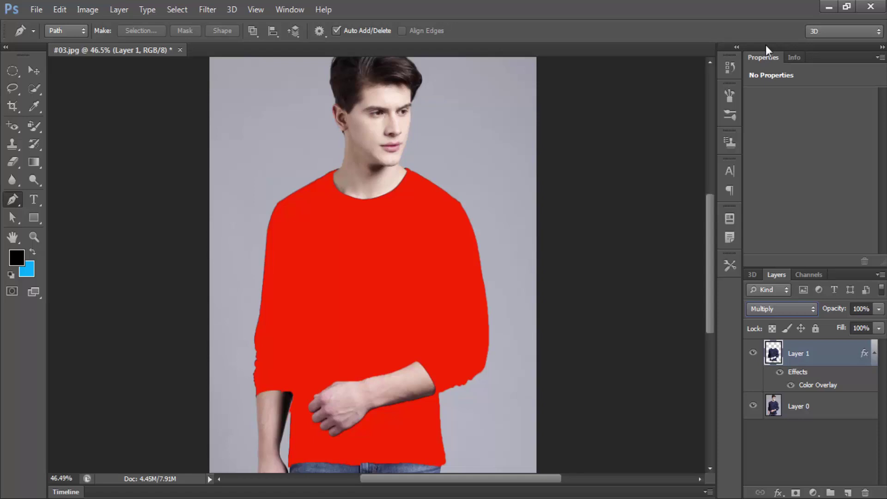
{"action": "left_click", "coordinate": [784, 305]}
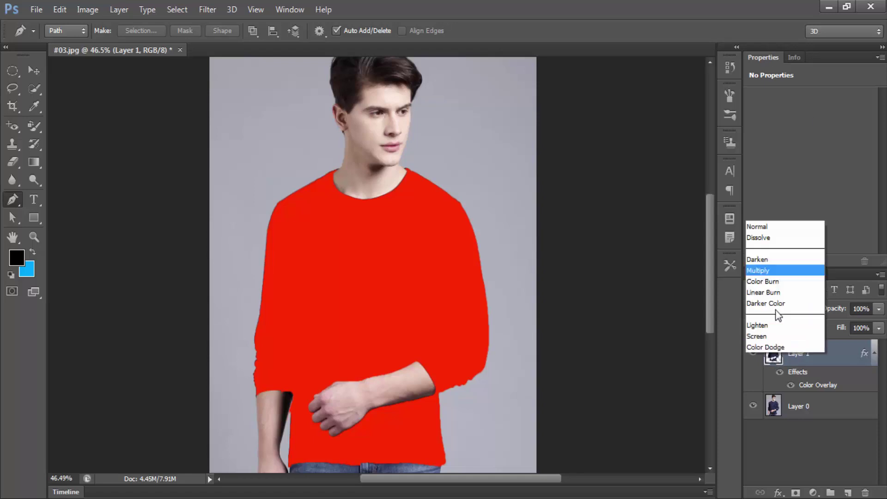
{"action": "left_click", "coordinate": [759, 84]}
{"action": "key", "text": "Down"}
{"action": "key", "text": "Down"}
{"action": "key", "text": "Down"}
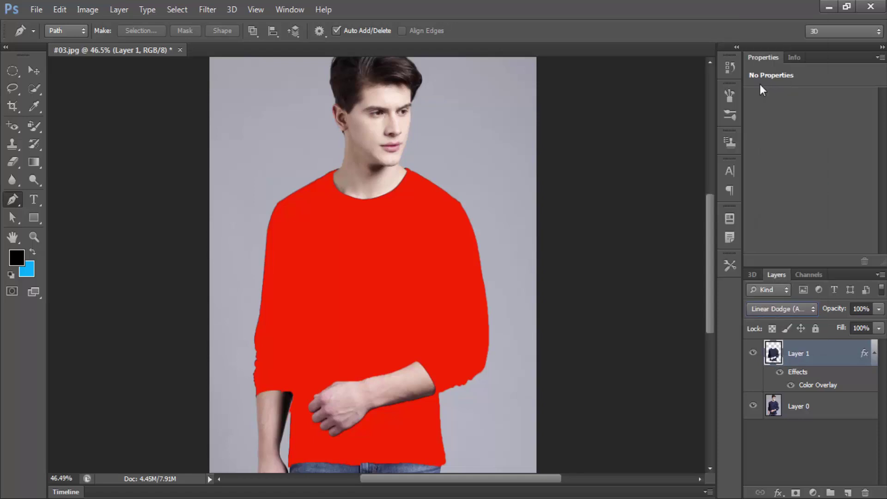
{"action": "key", "text": "Down"}
{"action": "key", "text": "Down"}
{"action": "key", "text": "Down"}
Rasterize Layer 1's red overlay style and set the layer's blend mode to Multiply.
{"action": "right_click", "coordinate": [814, 352]}
{"action": "left_click", "coordinate": [832, 367]}
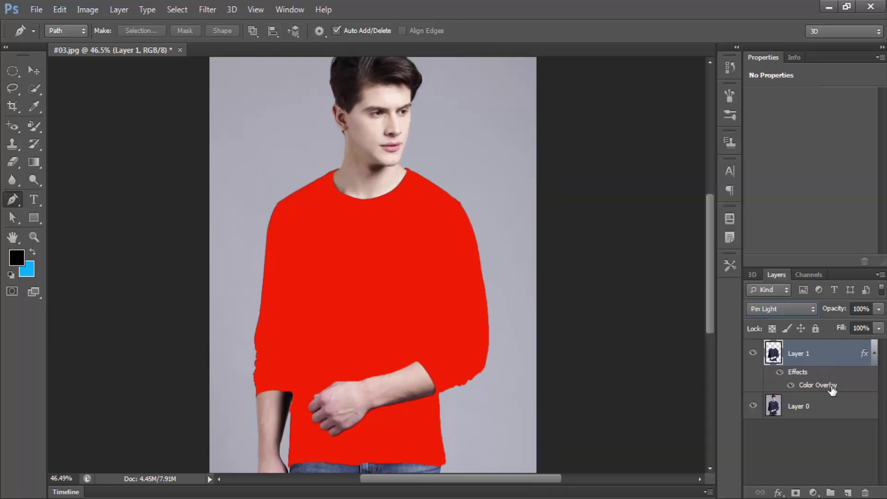
{"action": "right_click", "coordinate": [841, 355]}
{"action": "left_click", "coordinate": [847, 357]}
{"action": "right_click", "coordinate": [830, 352]}
{"action": "left_click", "coordinate": [832, 353]}
{"action": "right_click", "coordinate": [839, 354]}
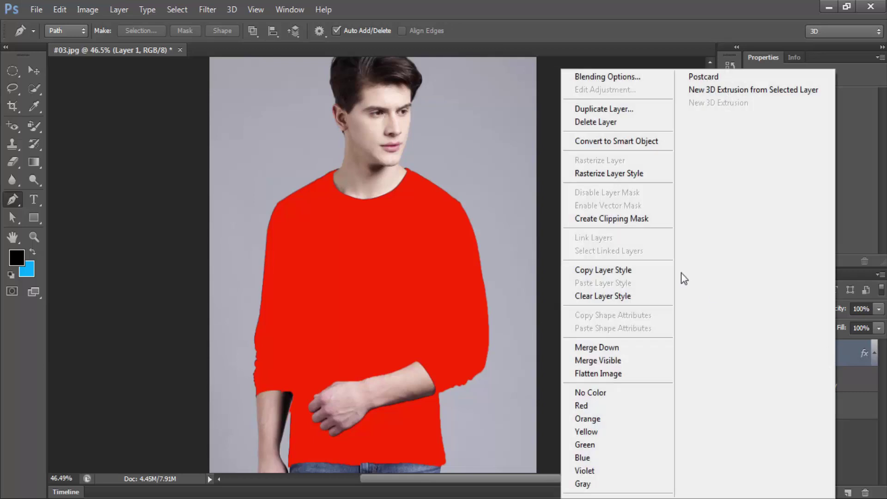
{"action": "left_click", "coordinate": [625, 176]}
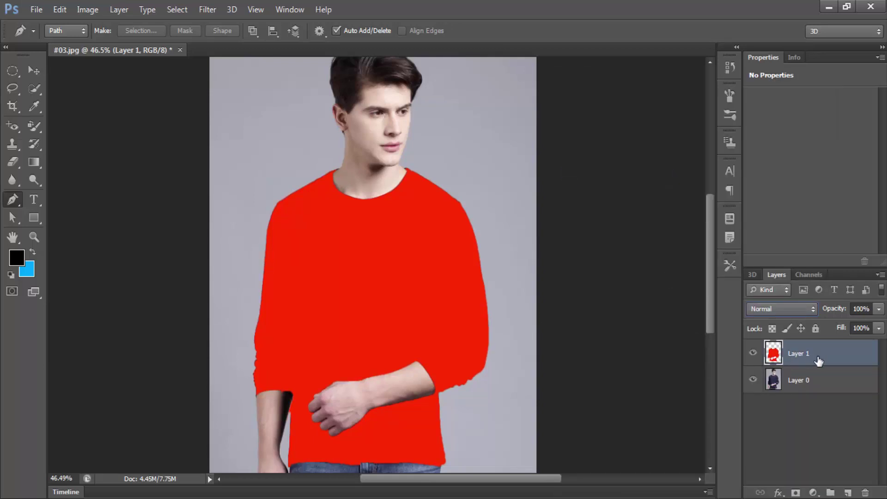
{"action": "left_click", "coordinate": [781, 308]}
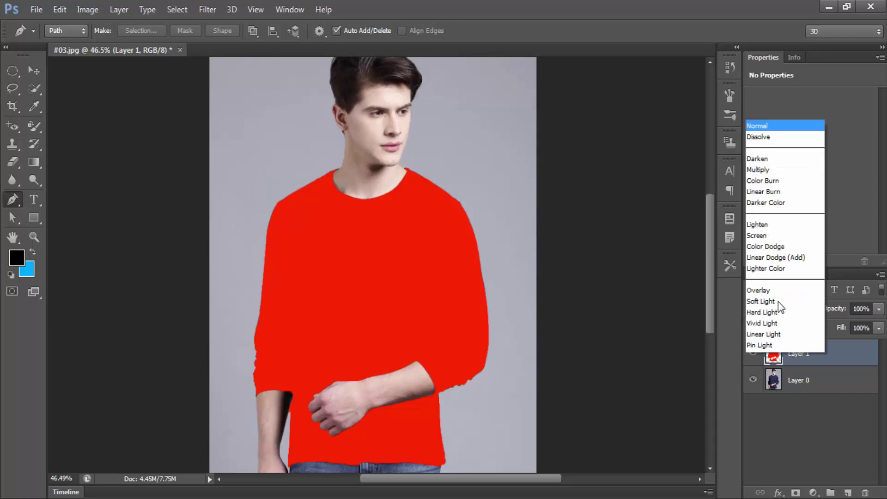
{"action": "left_click", "coordinate": [757, 54]}
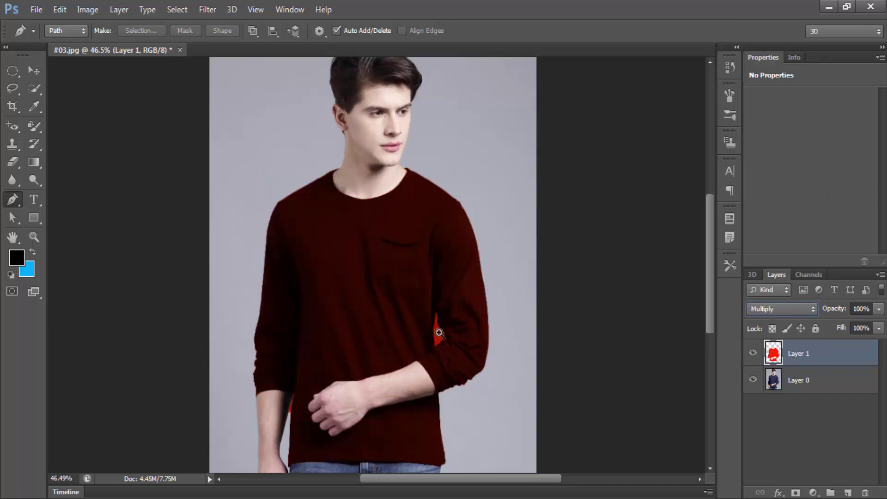
Zoom in and trace the red patch beside the right arm with the Pen tool.
{"action": "mouse_move", "coordinate": [437, 333]}
{"action": "left_mouse_down"}
{"action": "mouse_move", "coordinate": [520, 321]}
{"action": "mouse_move", "coordinate": [509, 331]}
{"action": "left_mouse_up"}
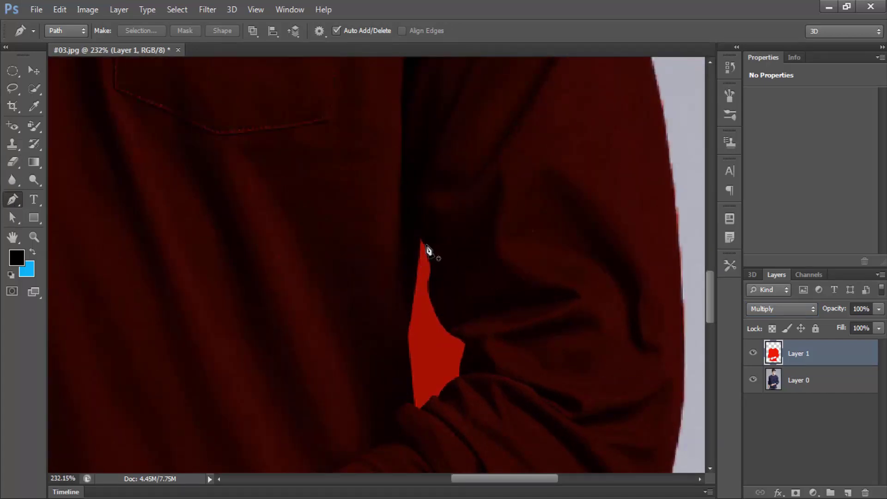
{"action": "left_click", "coordinate": [420, 241]}
{"action": "left_click_drag", "start_coordinate": [426, 288], "coordinate": [418, 320]}
{"action": "left_click", "coordinate": [426, 287], "text": "alt"}
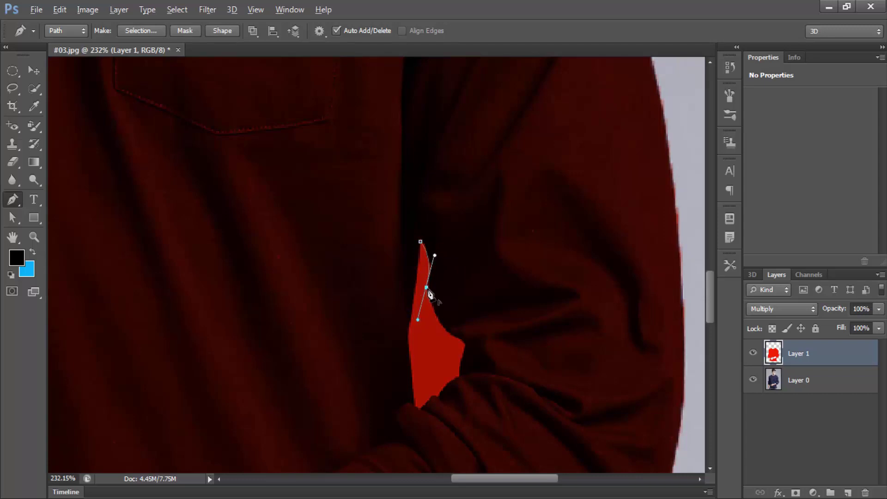
{"action": "left_click_drag", "start_coordinate": [461, 340], "coordinate": [487, 343]}
{"action": "left_click", "coordinate": [461, 340], "text": "alt"}
{"action": "left_click", "coordinate": [461, 362]}
{"action": "left_click", "coordinate": [460, 378]}
{"action": "left_click_drag", "start_coordinate": [439, 396], "coordinate": [429, 412]}
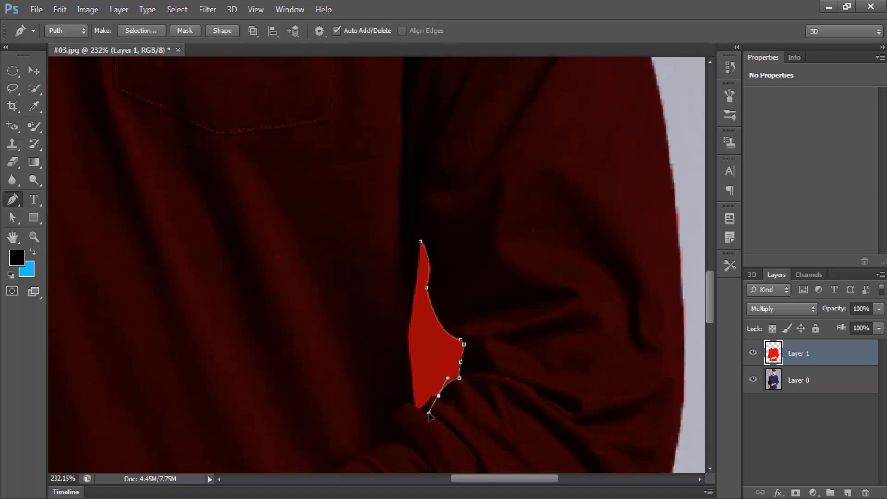
{"action": "left_click", "coordinate": [439, 396], "text": "alt"}
{"action": "left_click_drag", "start_coordinate": [427, 402], "coordinate": [426, 410]}
Close the patch outline, turn it into a selection, delete the red fill and zoom out.
{"action": "left_click", "coordinate": [418, 410]}
{"action": "left_click", "coordinate": [413, 321]}
{"action": "left_click_drag", "start_coordinate": [420, 318], "coordinate": [422, 302]}
{"action": "left_click", "coordinate": [413, 321], "text": "alt"}
{"action": "left_click_drag", "start_coordinate": [420, 241], "coordinate": [426, 186]}
{"action": "left_click", "coordinate": [426, 185], "text": "ctrl"}
{"action": "key", "text": "ctrl+Return"}
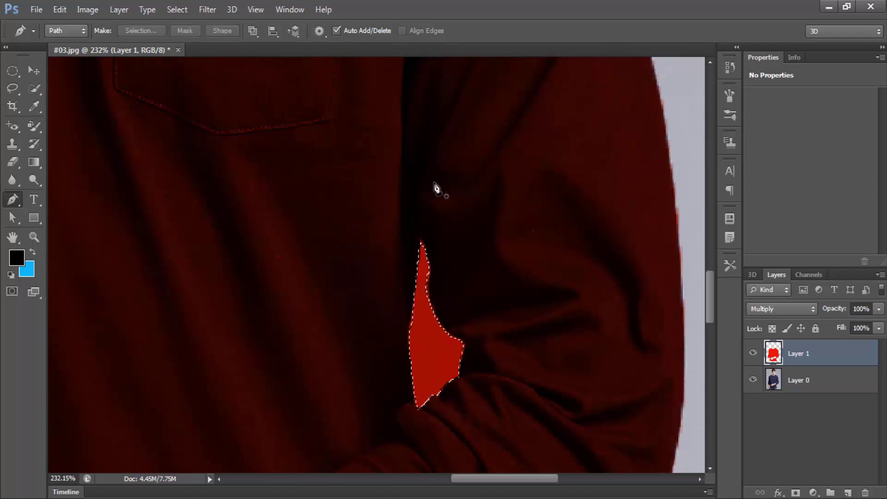
{"action": "key", "text": "Delete"}
{"action": "key", "text": "ctrl+minus"}
{"action": "key", "text": "ctrl+minus"}
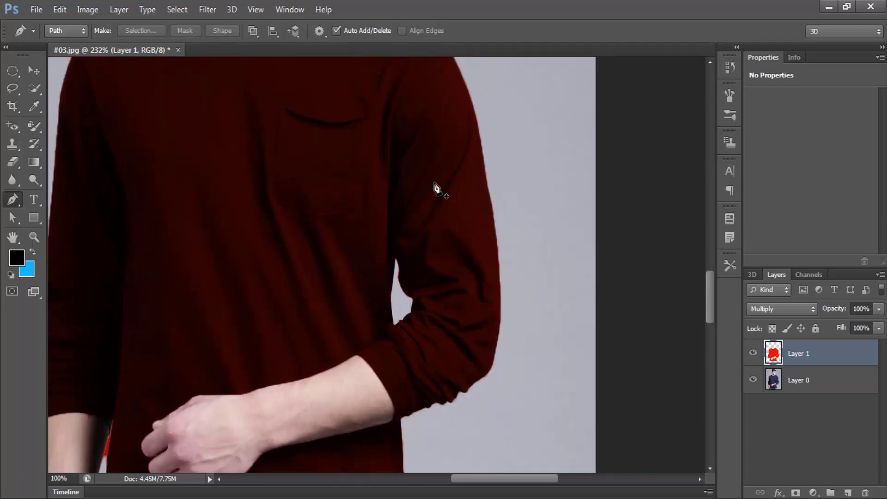
{"action": "key", "text": "ctrl+minus"}
Zoom onto the left forearm and set the Eraser brush to 2 px, then 29 px.
{"action": "left_click_drag", "start_coordinate": [218, 360], "coordinate": [238, 323]}
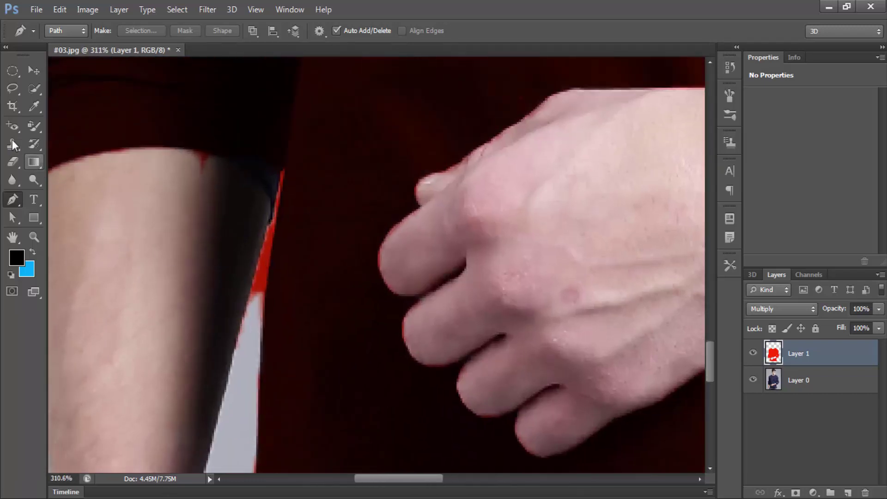
{"action": "left_click", "coordinate": [12, 162]}
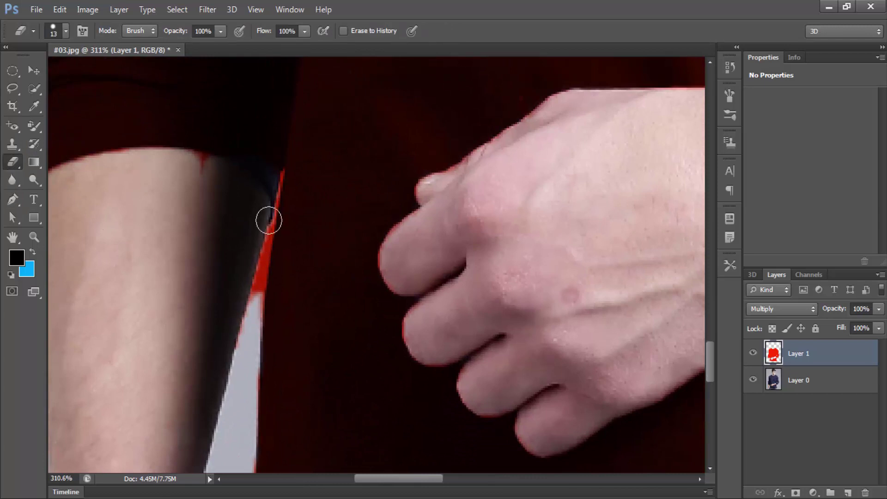
{"action": "right_click", "coordinate": [277, 193]}
{"action": "type", "text": "2"}
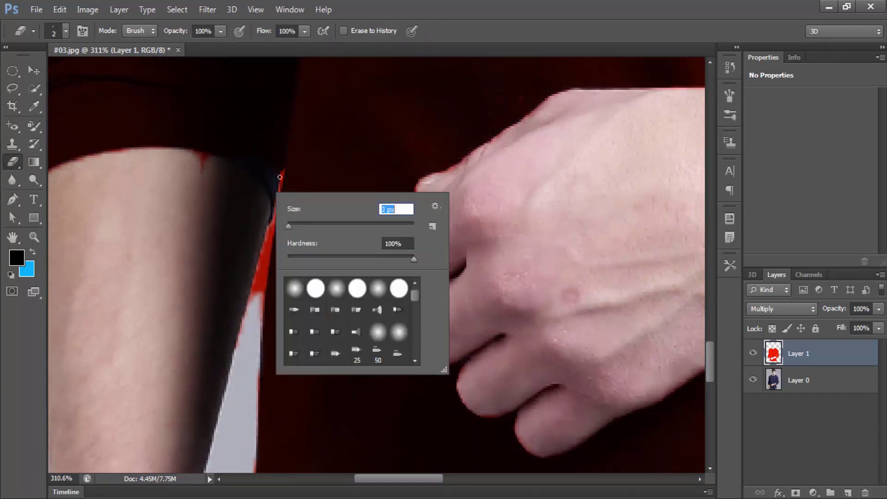
{"action": "key", "text": "Return"}
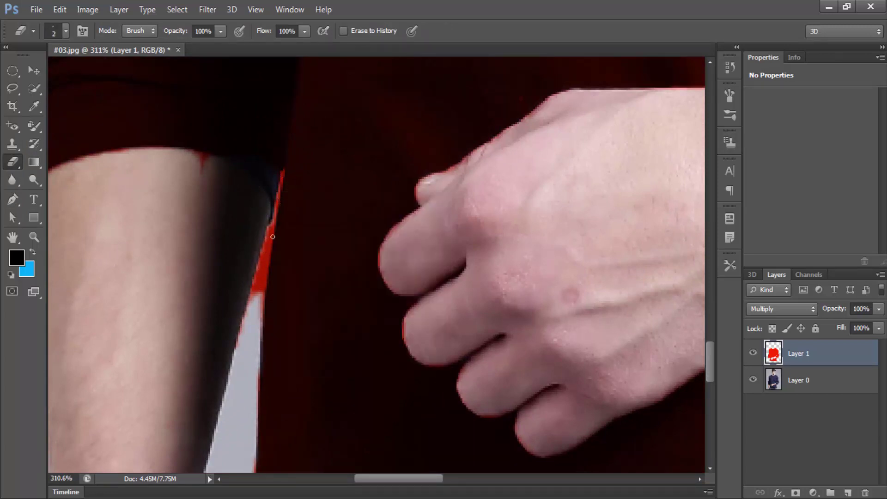
{"action": "right_click", "coordinate": [257, 261]}
{"action": "left_click_drag", "start_coordinate": [279, 296], "coordinate": [293, 296]}
{"action": "key", "text": "Return"}
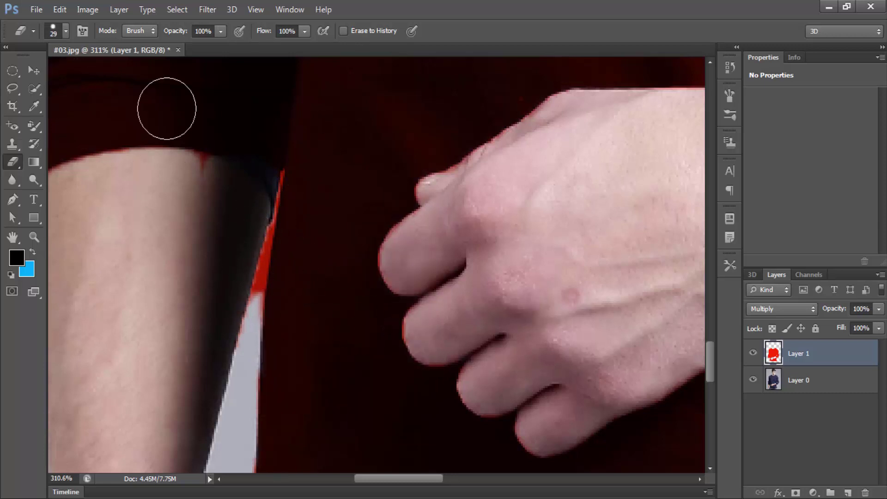
{"action": "scroll", "coordinate": [246, 208], "scroll_direction": "down", "scroll_amount": 2}
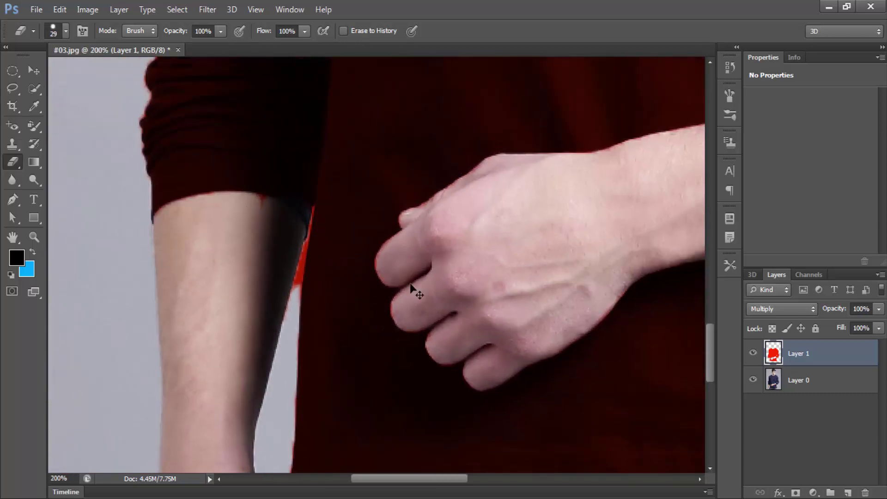
{"action": "left_click", "coordinate": [754, 353]}
{"action": "left_click", "coordinate": [753, 353]}
Trace the red fringe along the left forearm with the Pen tool and make it a selection.
{"action": "left_click", "coordinate": [13, 198]}
{"action": "left_click", "coordinate": [290, 216]}
{"action": "left_click", "coordinate": [313, 255]}
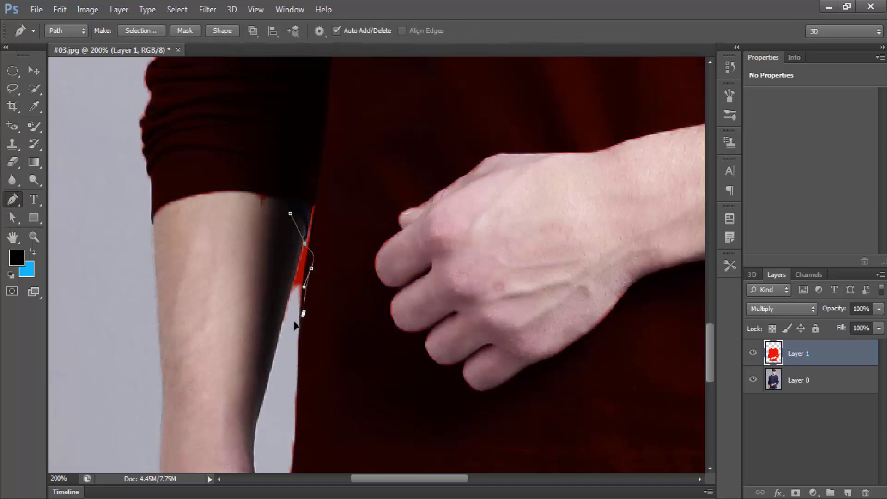
{"action": "left_click", "coordinate": [303, 315]}
{"action": "left_click", "coordinate": [262, 316]}
{"action": "scroll", "coordinate": [260, 319], "scroll_direction": "down", "scroll_amount": 10}
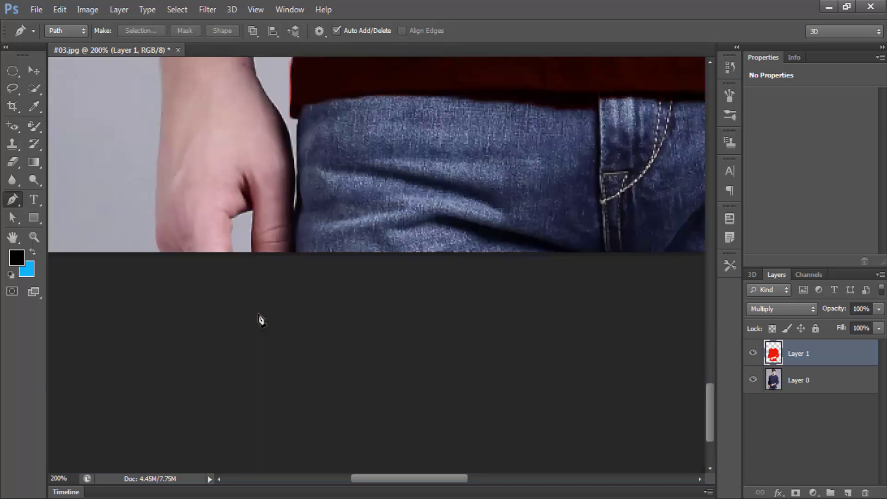
{"action": "left_click_drag", "start_coordinate": [339, 214], "coordinate": [363, 313]}
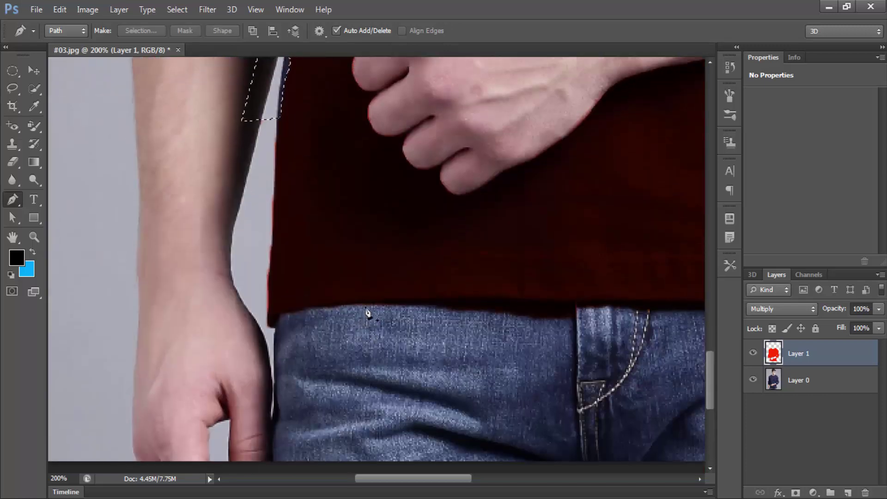
{"action": "scroll", "coordinate": [363, 313], "scroll_direction": "up", "scroll_amount": 5}
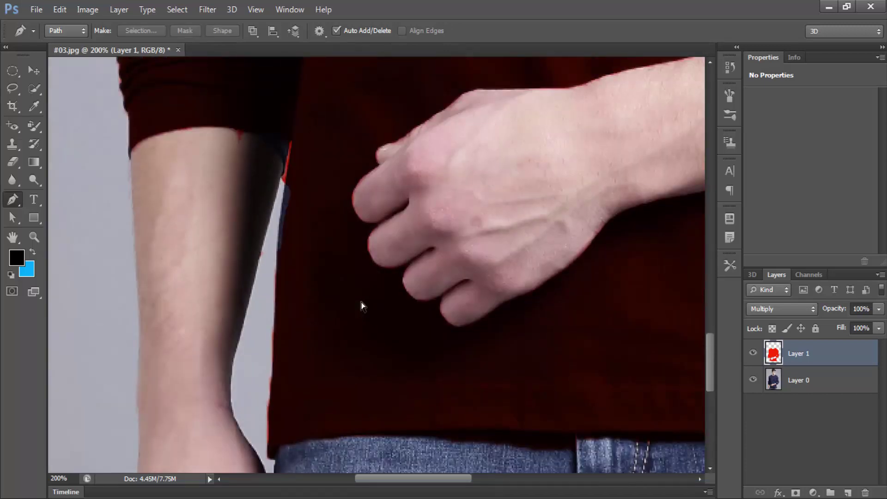
{"action": "key", "text": "ctrl+Return"}
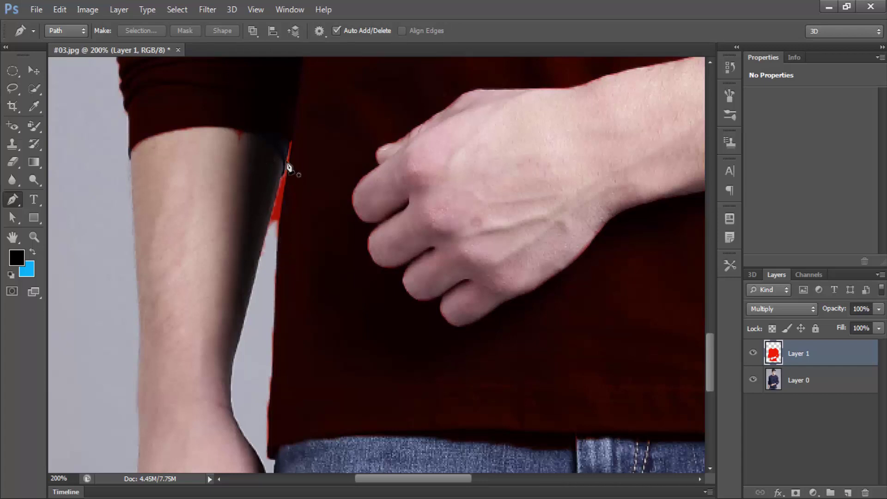
Outline the red fringe below the sleeve cuff, delete it and deselect.
{"action": "left_click", "coordinate": [291, 145]}
{"action": "mouse_move", "coordinate": [275, 239]}
{"action": "left_mouse_down"}
{"action": "mouse_move", "coordinate": [276, 250]}
{"action": "mouse_move", "coordinate": [259, 234]}
{"action": "left_mouse_up"}
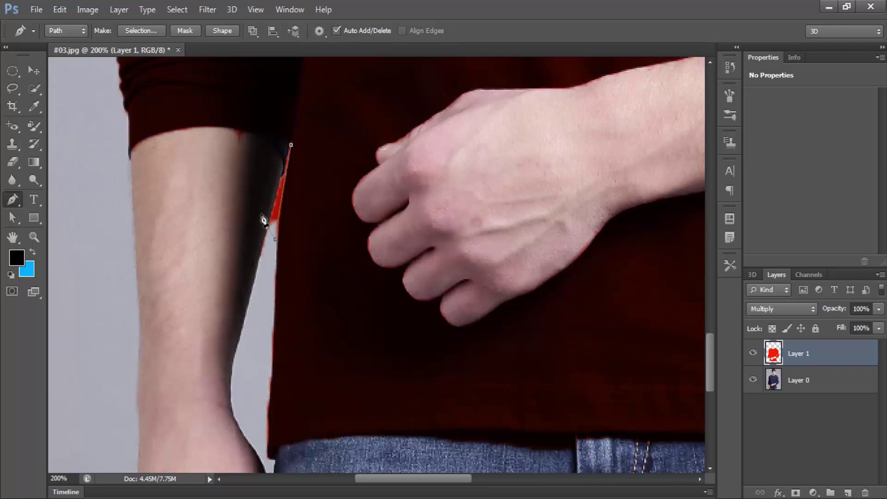
{"action": "left_click", "coordinate": [290, 145]}
{"action": "key", "text": "ctrl+Return"}
{"action": "key", "text": "Delete"}
{"action": "key", "text": "ctrl+d"}
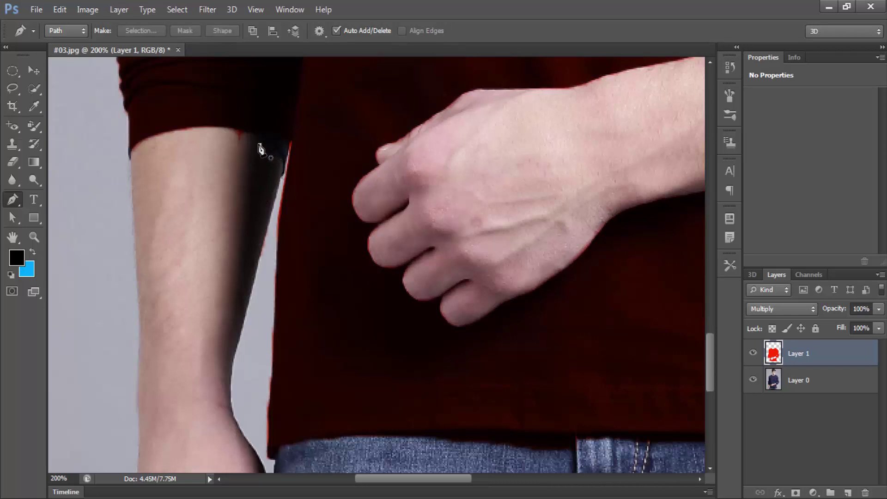
Outline and clear the red edge along the cuff, then zoom out to the whole photo.
{"action": "left_click", "coordinate": [260, 145]}
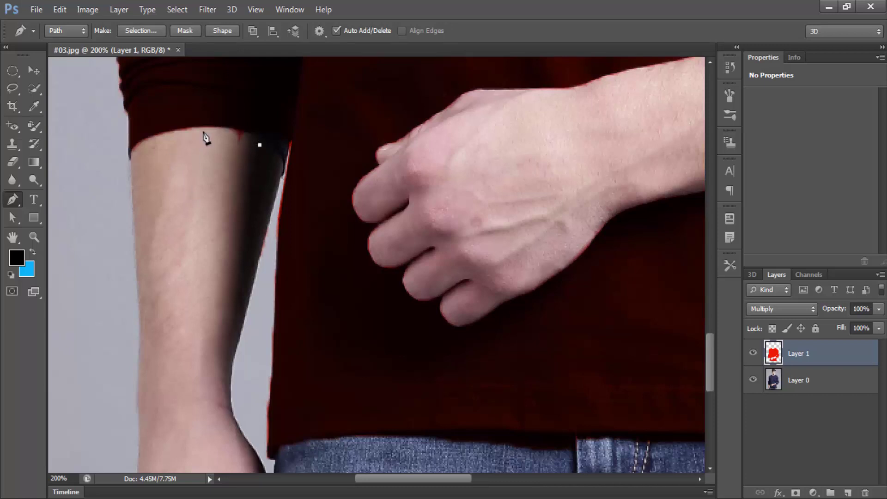
{"action": "left_click_drag", "start_coordinate": [179, 150], "coordinate": [157, 158]}
{"action": "left_click_drag", "start_coordinate": [195, 191], "coordinate": [250, 159]}
{"action": "key", "text": "ctrl+Return"}
{"action": "key", "text": "ctrl+d"}
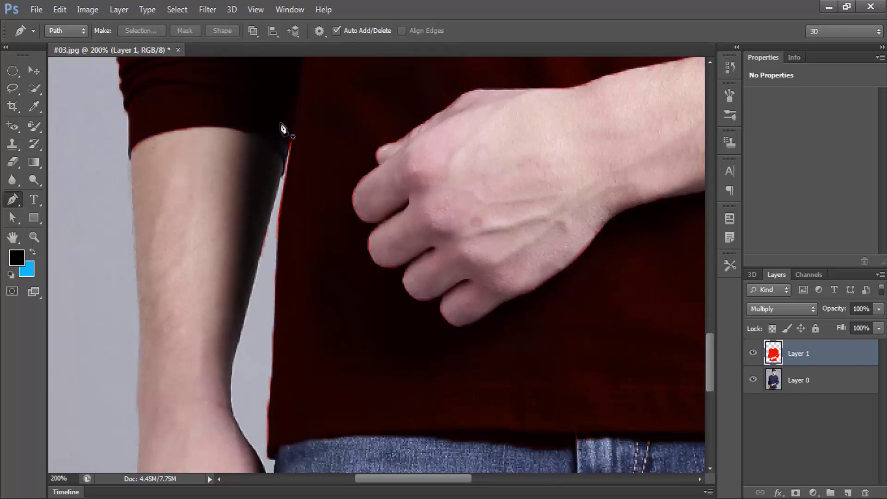
{"action": "key", "text": "ctrl+minus"}
{"action": "key", "text": "ctrl+minus"}
{"action": "key", "text": "ctrl+minus"}
{"action": "key", "text": "ctrl+minus"}
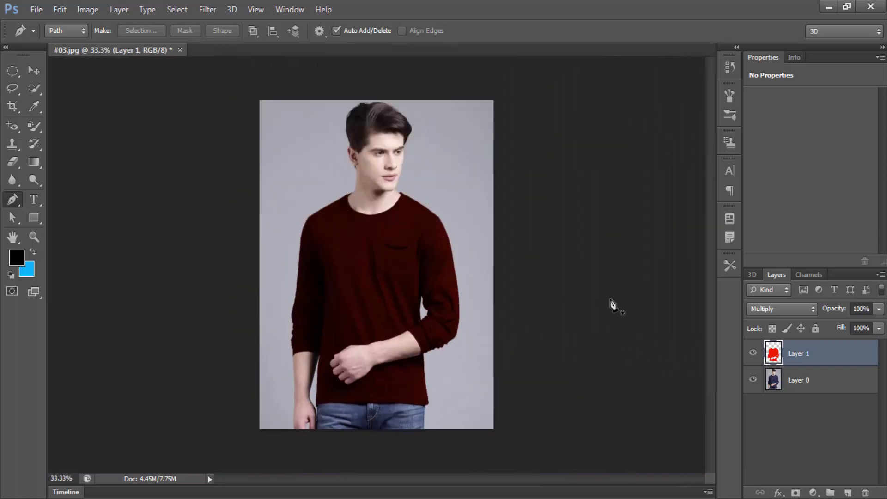
Try Darker Color, Lighten and Overlay blend modes on the red shirt layer.
{"action": "left_click", "coordinate": [767, 308]}
{"action": "left_click", "coordinate": [764, 53]}
{"action": "key", "text": "Down"}
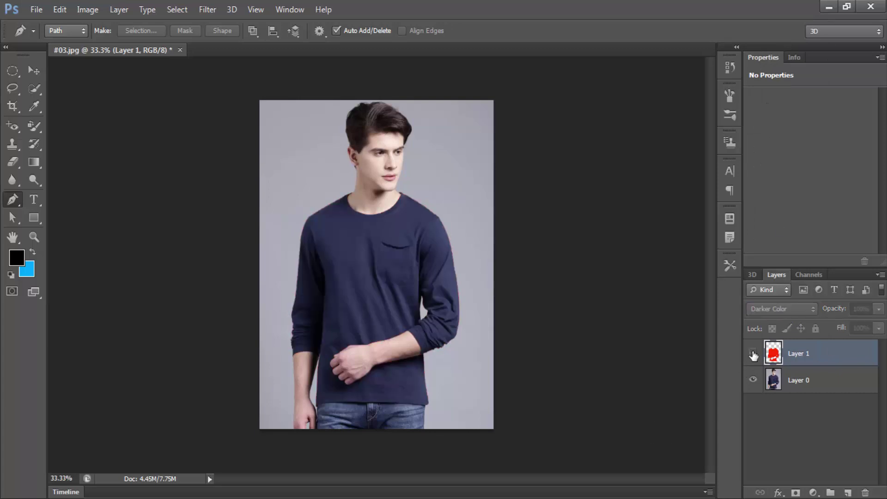
{"action": "left_click", "coordinate": [771, 308]}
{"action": "left_click", "coordinate": [771, 105]}
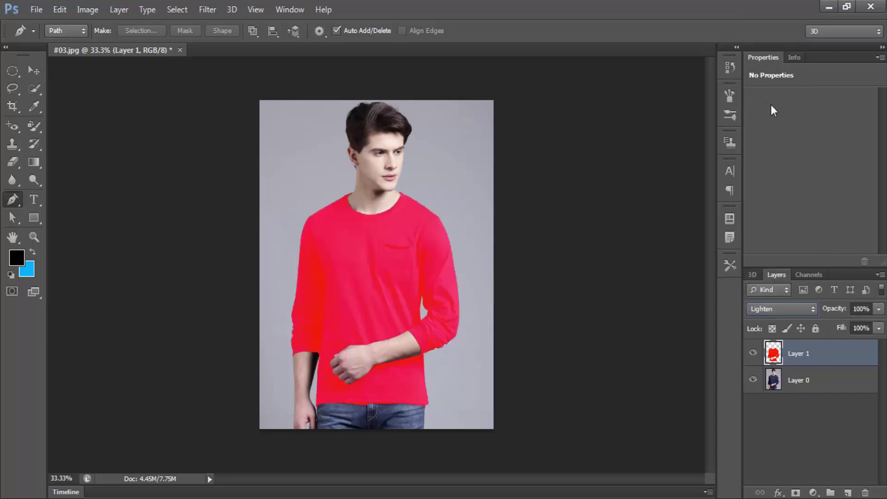
{"action": "key", "text": "Down"}
{"action": "key", "text": "Down"}
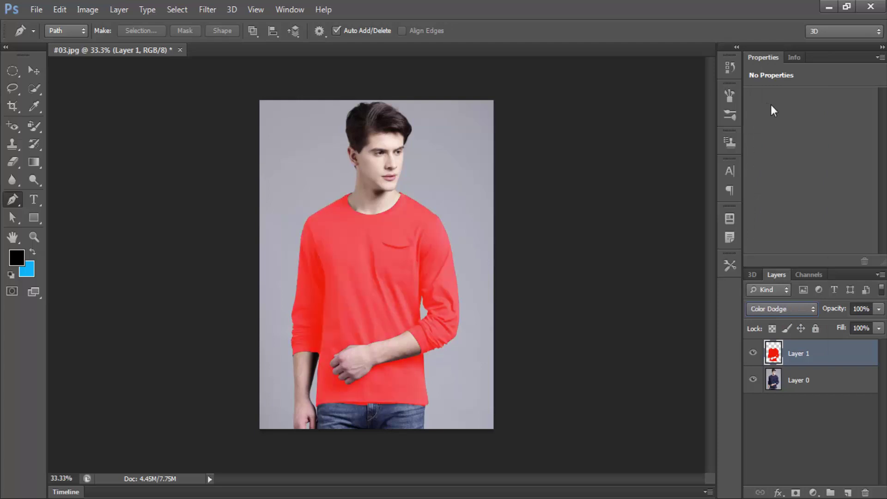
{"action": "key", "text": "Down"}
{"action": "key", "text": "Down"}
{"action": "key", "text": "Down"}
{"action": "key", "text": "shift+minus"}
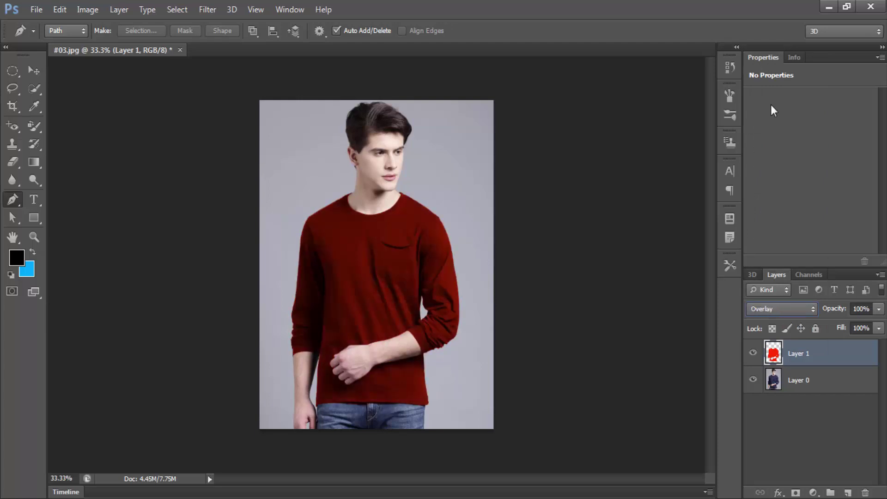
{"action": "left_click", "coordinate": [755, 353]}
Try Vivid Light, Divide and Subtract on the red layer and lower its opacity.
{"action": "left_click", "coordinate": [762, 309]}
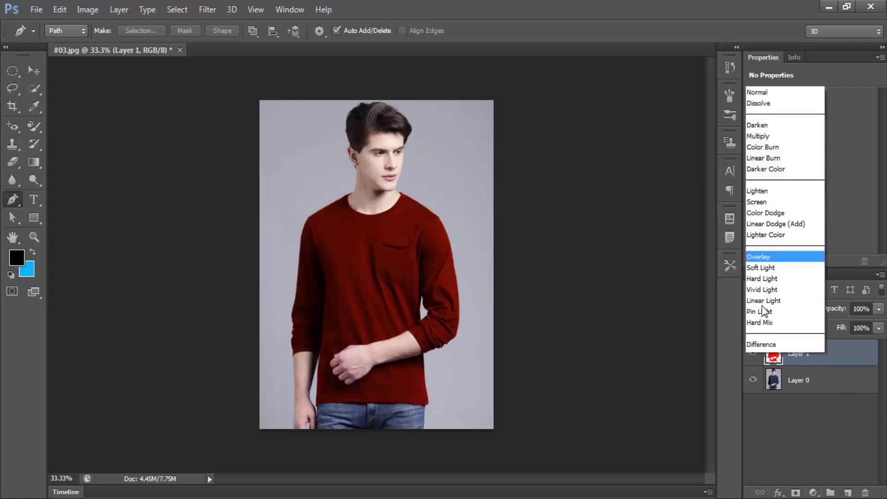
{"action": "left_click", "coordinate": [772, 198]}
{"action": "key", "text": "shift+plus"}
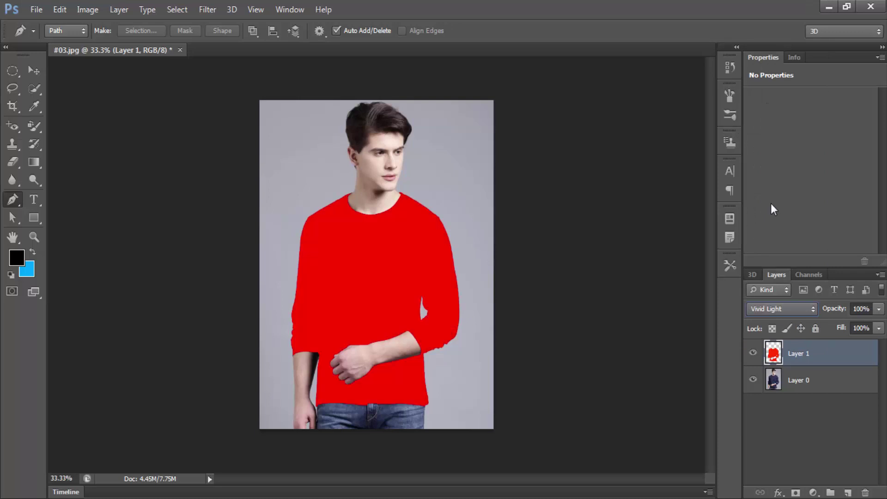
{"action": "key", "text": "shift+plus"}
{"action": "key", "text": "shift+plus"}
{"action": "key", "text": "shift+plus"}
{"action": "key", "text": "shift+plus"}
{"action": "key", "text": "shift+plus"}
{"action": "key", "text": "shift+plus"}
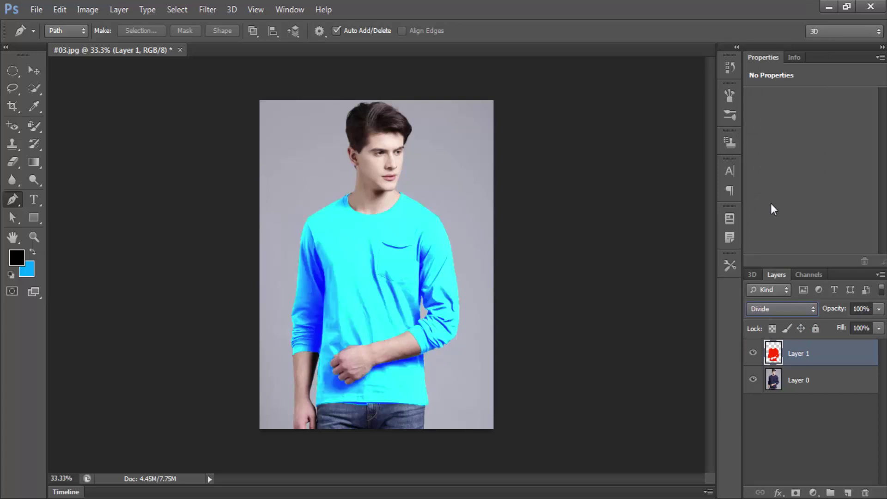
{"action": "key", "text": "shift+minus"}
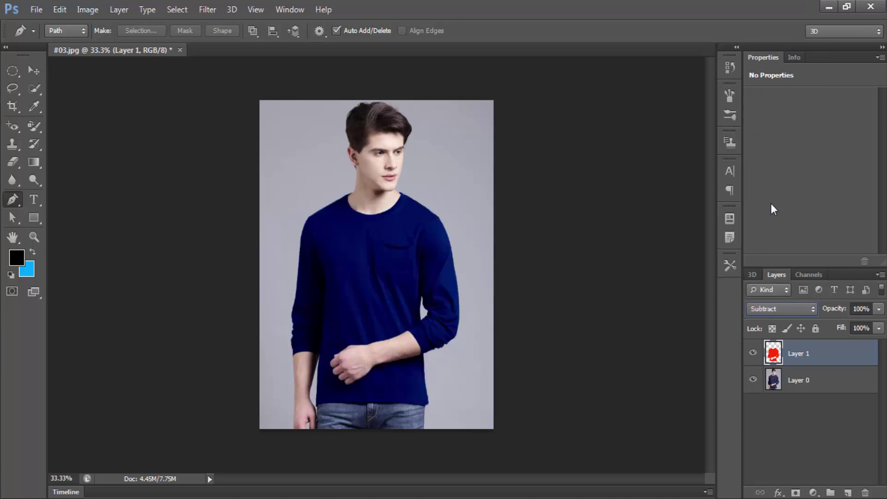
{"action": "left_click", "coordinate": [874, 309]}
{"action": "mouse_move", "coordinate": [855, 327]}
{"action": "left_mouse_down"}
{"action": "mouse_move", "coordinate": [814, 328]}
{"action": "mouse_move", "coordinate": [883, 326]}
{"action": "left_mouse_up"}
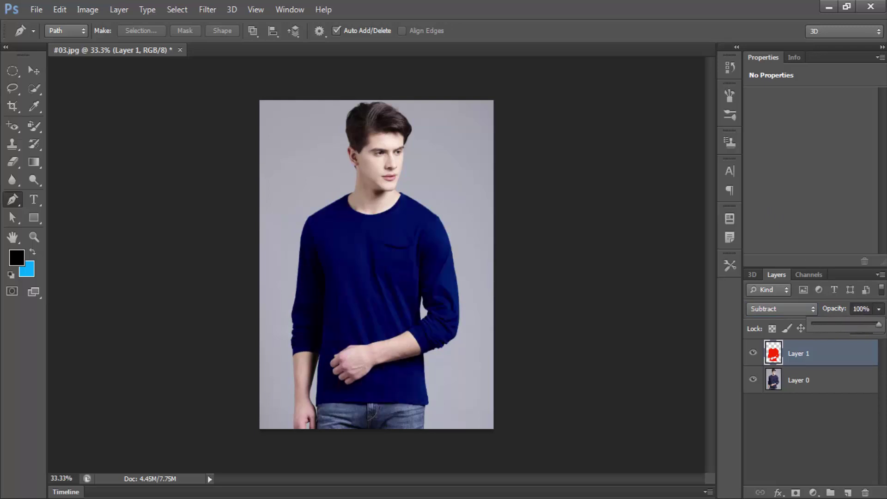
Try Linear Dodge (Add) and Overlay, then fade the red layer's opacity to zero.
{"action": "left_click", "coordinate": [788, 311]}
{"action": "left_click", "coordinate": [769, 108]}
{"action": "key", "text": "Down"}
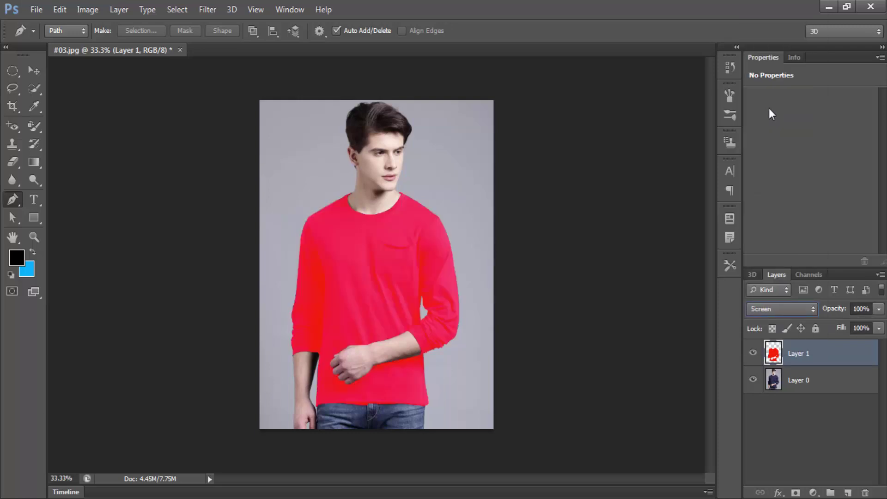
{"action": "key", "text": "Down"}
{"action": "key", "text": "Down"}
{"action": "key", "text": "Down"}
{"action": "key", "text": "Down"}
{"action": "key", "text": "Down"}
{"action": "key", "text": "Up"}
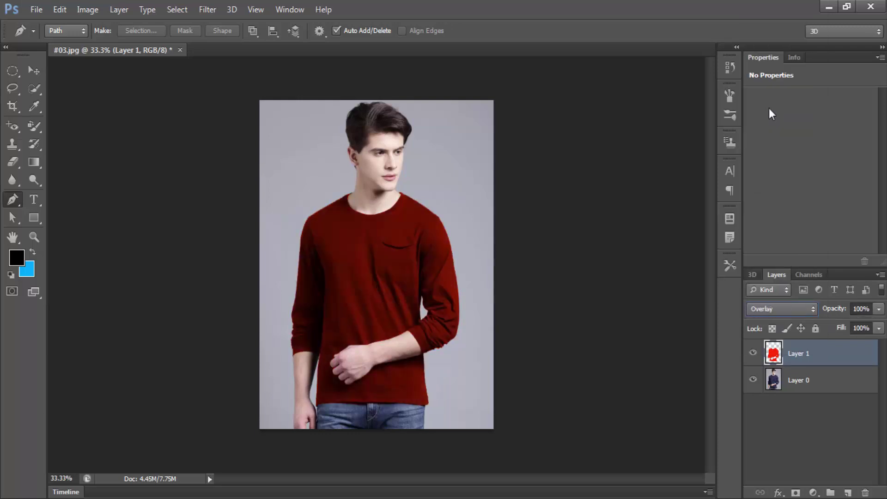
{"action": "left_click", "coordinate": [879, 309]}
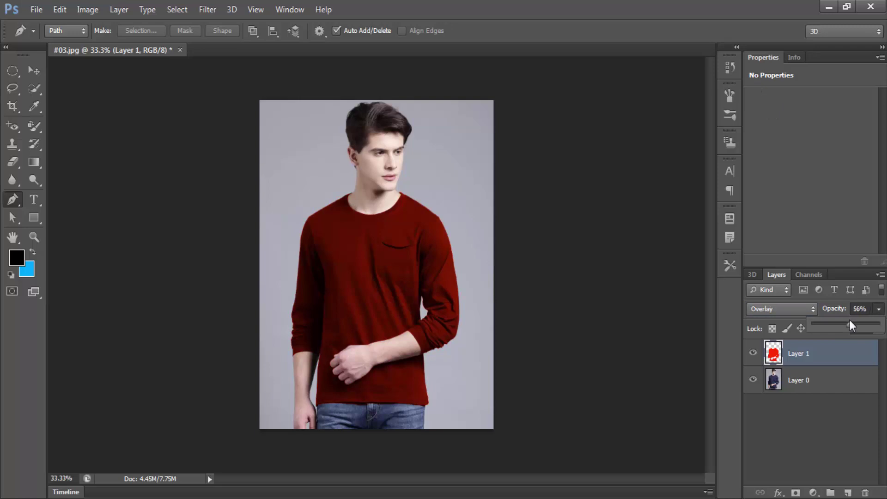
{"action": "mouse_move", "coordinate": [851, 322]}
{"action": "left_mouse_down"}
{"action": "mouse_move", "coordinate": [809, 336]}
{"action": "mouse_move", "coordinate": [884, 329]}
{"action": "left_mouse_up"}
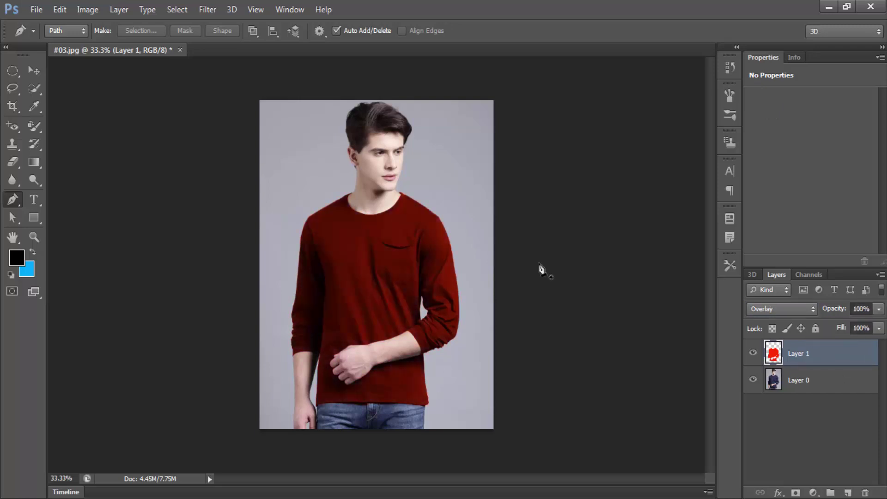
Hide the red colour layer and remove it, leaving the original navy shirt.
{"action": "left_click", "coordinate": [94, 10]}
{"action": "left_click", "coordinate": [753, 353]}
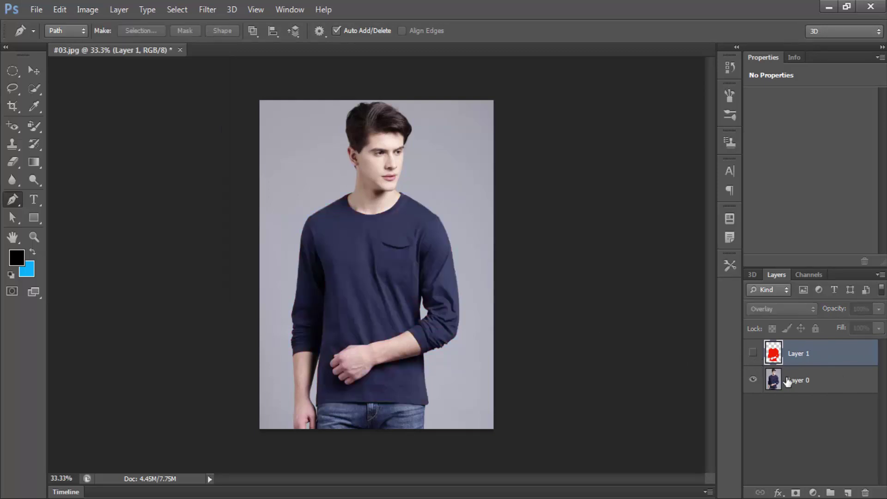
{"action": "left_click", "coordinate": [794, 380]}
{"action": "left_click", "coordinate": [781, 359]}
{"action": "key", "text": "ctrl+e"}
{"action": "left_click", "coordinate": [87, 10]}
{"action": "mouse_move", "coordinate": [108, 45]}
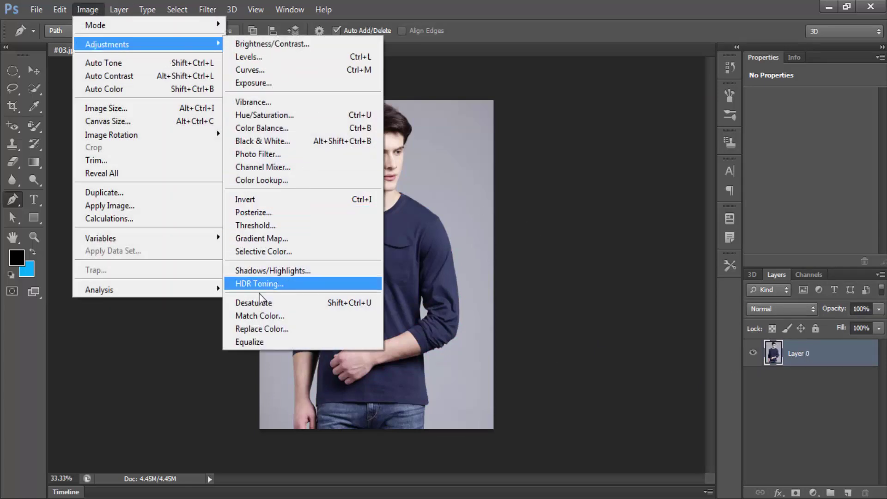
{"action": "left_click", "coordinate": [254, 255]}
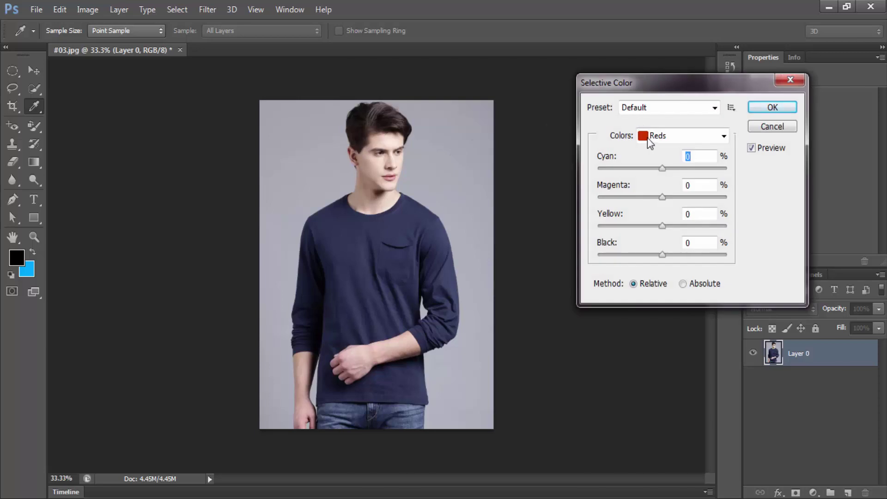
{"action": "left_click", "coordinate": [653, 138]}
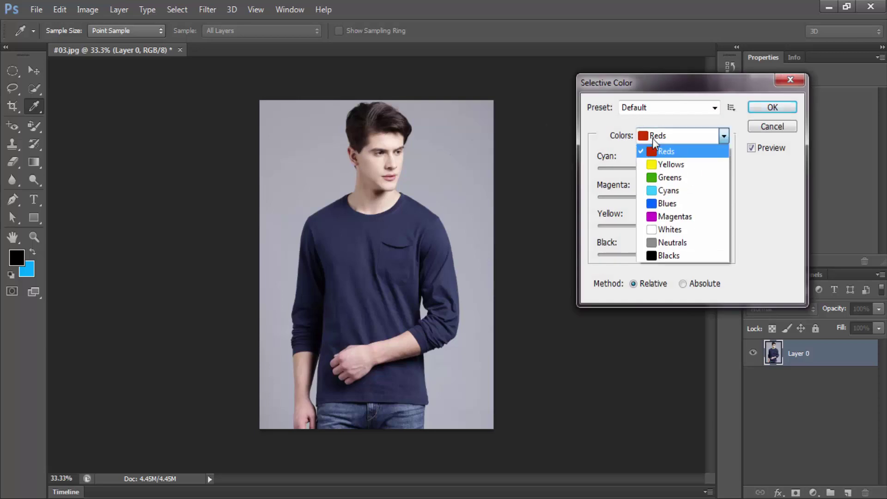
{"action": "left_click", "coordinate": [670, 205]}
{"action": "mouse_move", "coordinate": [663, 169]}
{"action": "left_mouse_down"}
{"action": "mouse_move", "coordinate": [708, 168]}
{"action": "mouse_move", "coordinate": [600, 168]}
{"action": "mouse_move", "coordinate": [727, 168]}
{"action": "left_mouse_up"}
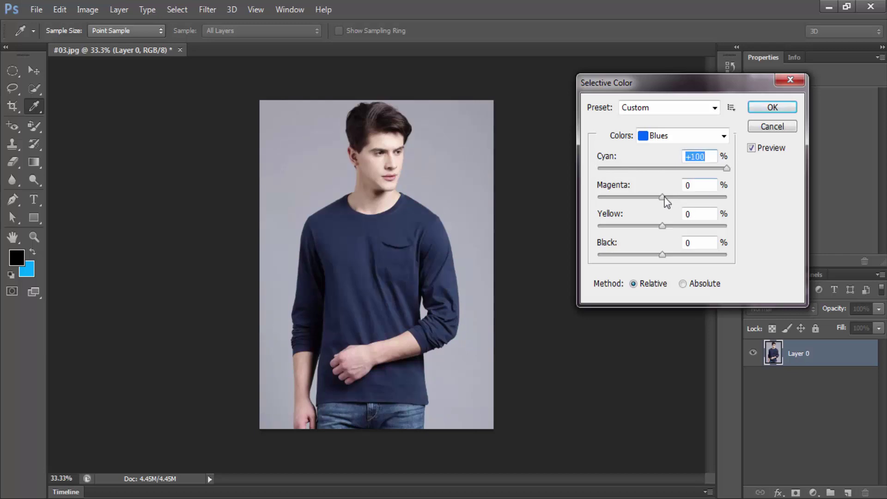
{"action": "mouse_move", "coordinate": [660, 202]}
{"action": "left_mouse_down"}
{"action": "mouse_move", "coordinate": [522, 199]}
{"action": "mouse_move", "coordinate": [750, 205]}
{"action": "mouse_move", "coordinate": [518, 209]}
{"action": "mouse_move", "coordinate": [698, 198]}
{"action": "left_mouse_up"}
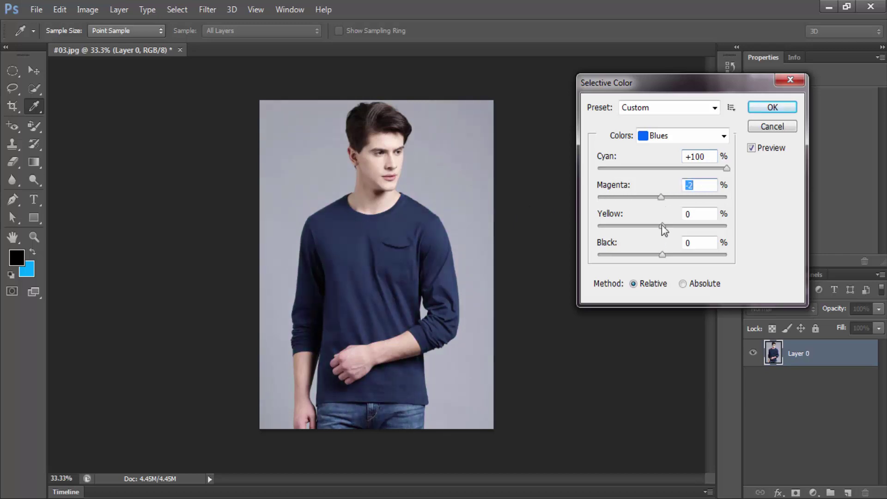
{"action": "left_click_drag", "start_coordinate": [661, 226], "coordinate": [561, 248]}
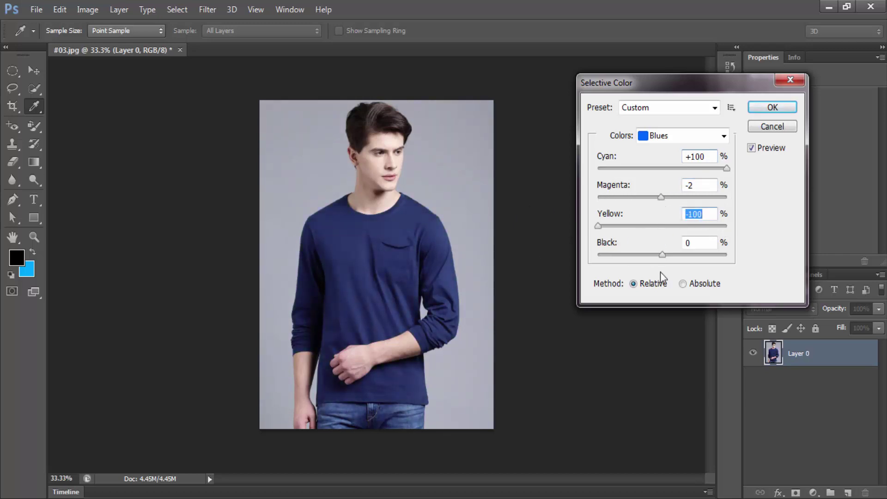
{"action": "left_click_drag", "start_coordinate": [662, 255], "coordinate": [664, 255]}
{"action": "mouse_move", "coordinate": [724, 260]}
{"action": "left_mouse_down"}
{"action": "mouse_move", "coordinate": [594, 257]}
{"action": "mouse_move", "coordinate": [706, 254]}
{"action": "left_mouse_up"}
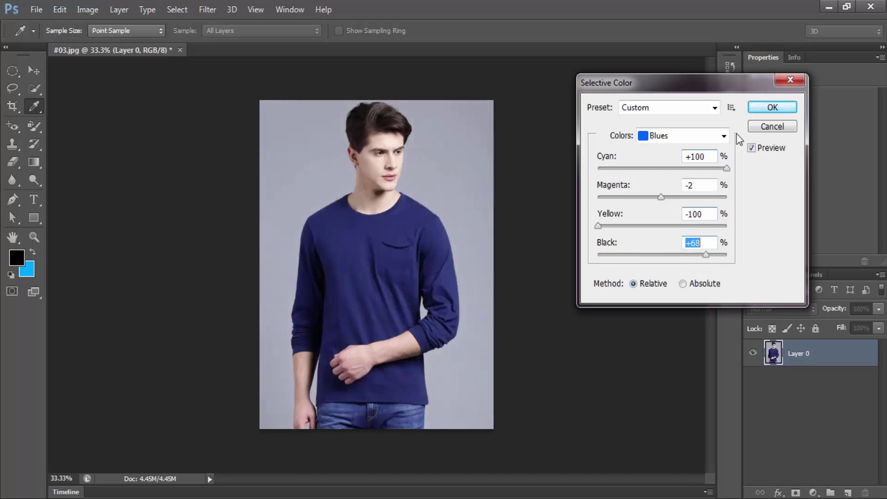
{"action": "left_click", "coordinate": [771, 127]}
{"action": "left_click", "coordinate": [87, 9]}
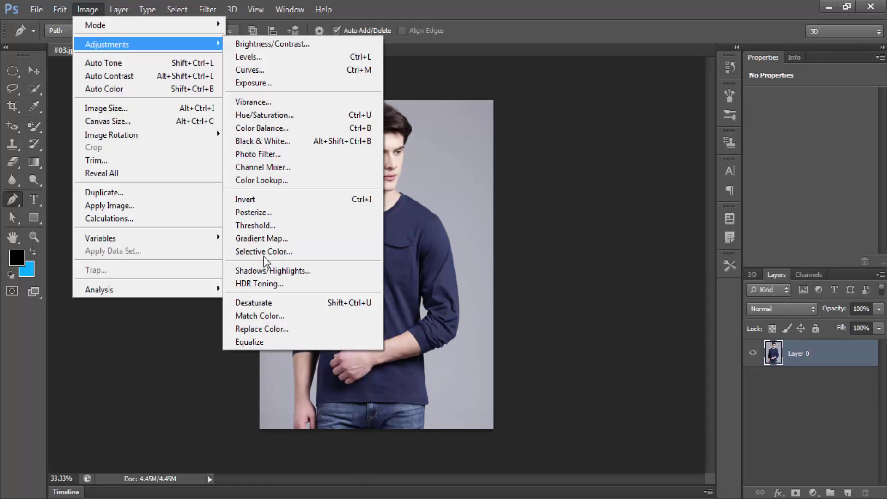
{"action": "left_click", "coordinate": [332, 251]}
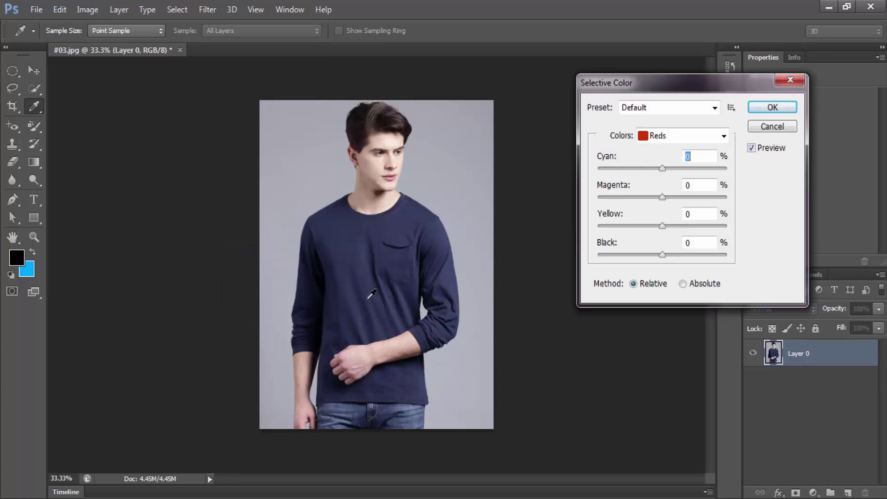
{"action": "left_click", "coordinate": [701, 144]}
{"action": "left_click", "coordinate": [666, 202]}
{"action": "mouse_move", "coordinate": [662, 168]}
{"action": "left_mouse_down"}
{"action": "mouse_move", "coordinate": [723, 169]}
{"action": "mouse_move", "coordinate": [546, 180]}
{"action": "mouse_move", "coordinate": [624, 169]}
{"action": "mouse_move", "coordinate": [798, 165]}
{"action": "mouse_move", "coordinate": [673, 185]}
{"action": "left_mouse_up"}
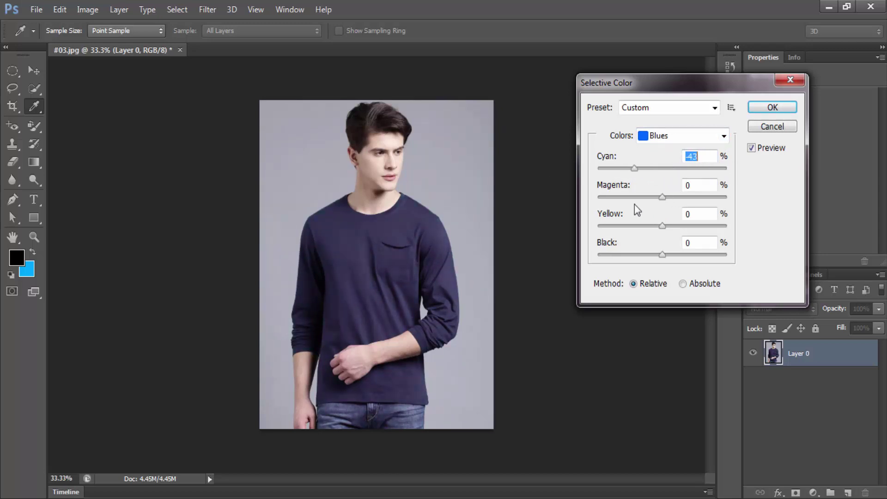
{"action": "left_click", "coordinate": [773, 128]}
{"action": "key", "text": "p"}
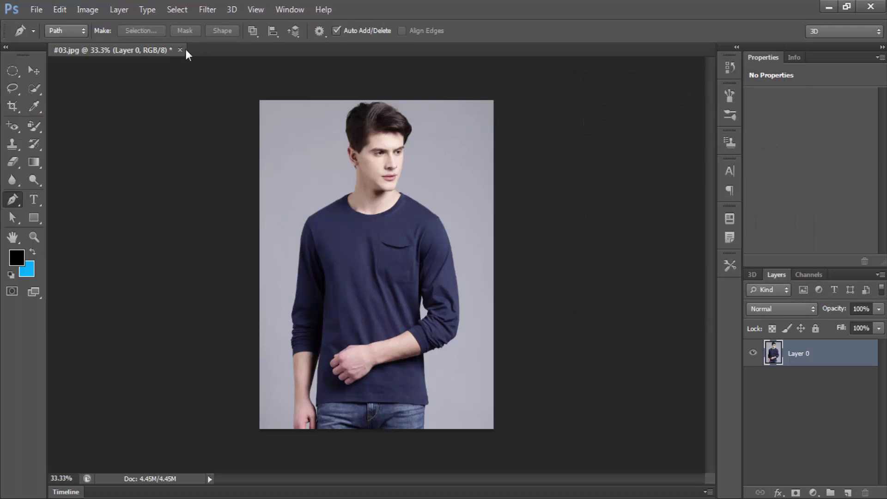
Close the man's photo without saving and open photo #05.
{"action": "left_click", "coordinate": [180, 50]}
{"action": "left_click", "coordinate": [437, 199]}
{"action": "double_click", "coordinate": [332, 168]}
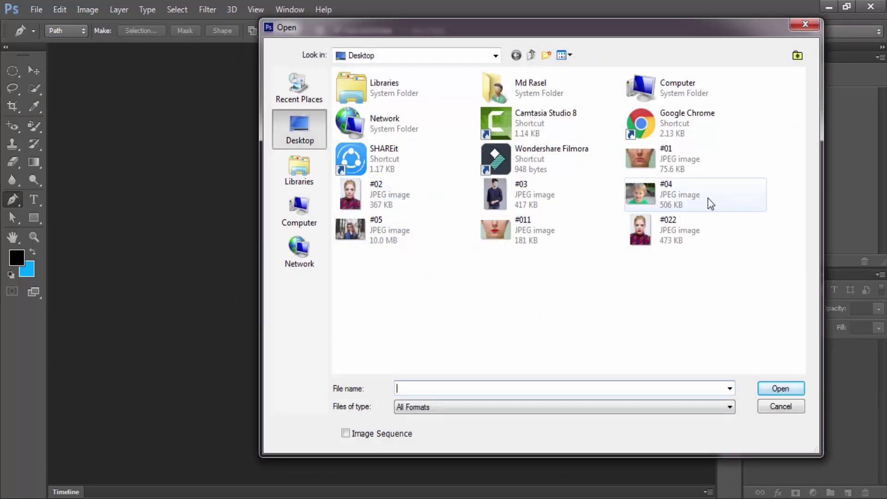
{"action": "left_click", "coordinate": [675, 197]}
{"action": "double_click", "coordinate": [386, 226]}
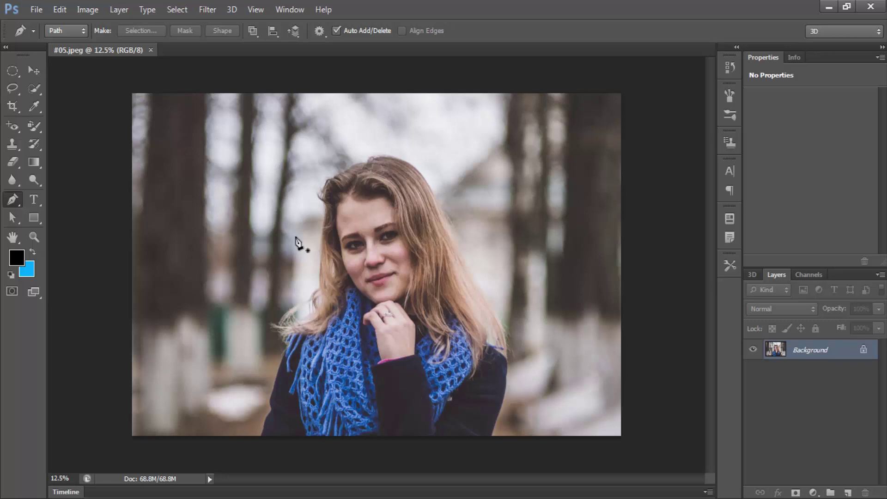
Apply Selective Color to Blues: Cyan -100, Magenta +100, Yellow -100, slight Black.
{"action": "left_click", "coordinate": [87, 9]}
{"action": "mouse_move", "coordinate": [106, 44]}
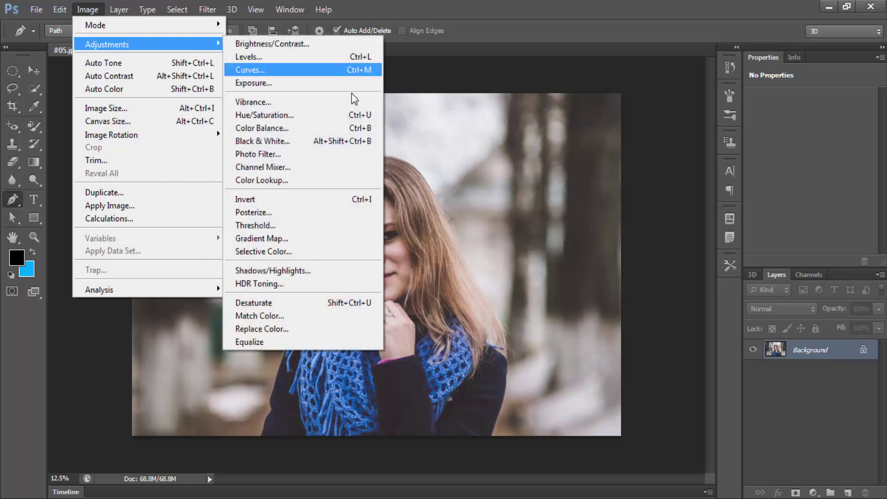
{"action": "left_click", "coordinate": [271, 251]}
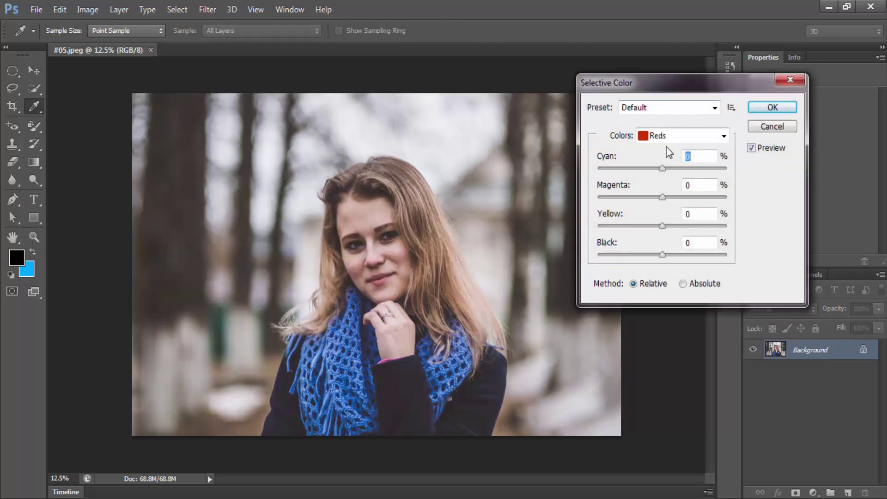
{"action": "left_click", "coordinate": [670, 136]}
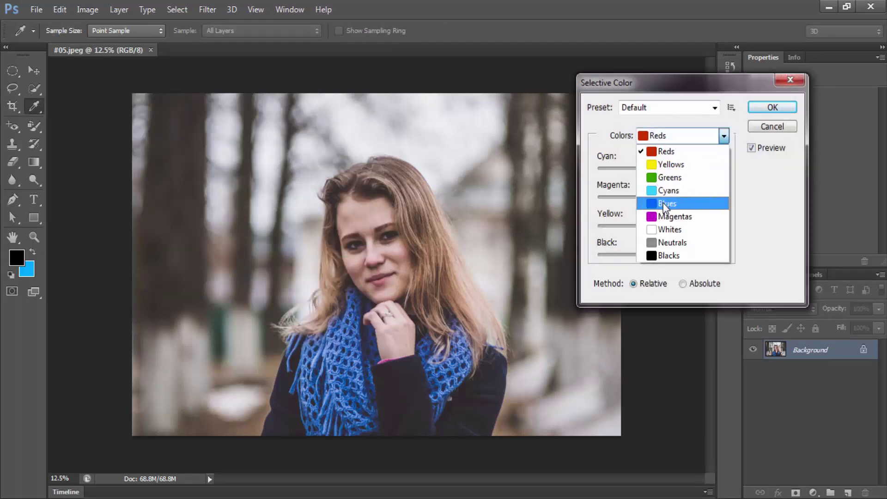
{"action": "left_click", "coordinate": [663, 204]}
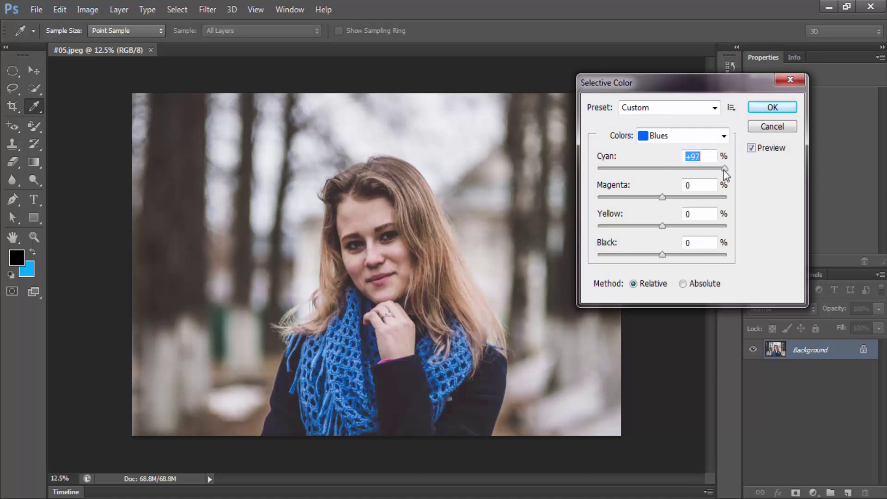
{"action": "left_click_drag", "start_coordinate": [724, 169], "coordinate": [583, 171]}
{"action": "left_click_drag", "start_coordinate": [663, 198], "coordinate": [732, 197]}
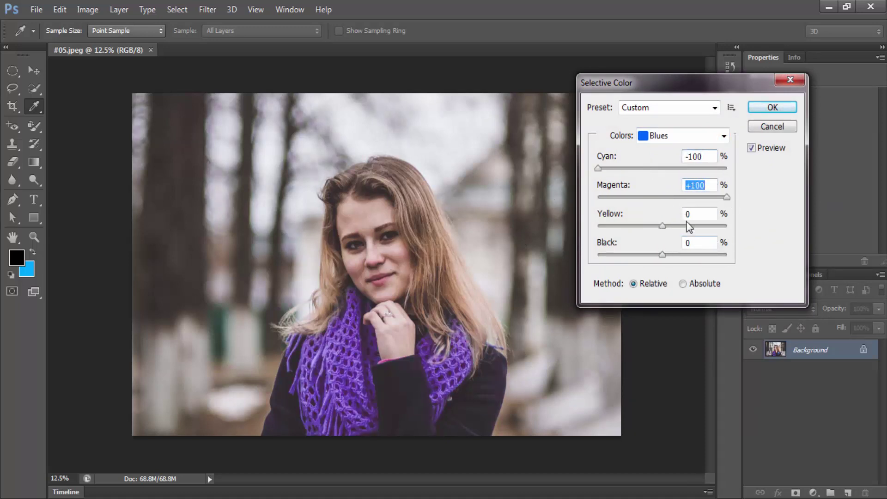
{"action": "left_click_drag", "start_coordinate": [662, 226], "coordinate": [597, 226]}
{"action": "left_click_drag", "start_coordinate": [662, 254], "coordinate": [668, 255]}
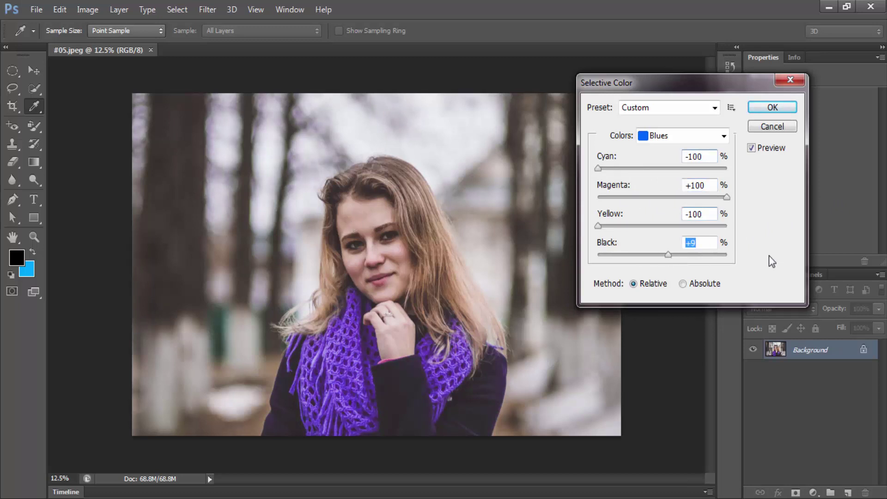
{"action": "left_click", "coordinate": [772, 107]}
Compare before and after in the History panel, keeping the purple scarf.
{"action": "left_click", "coordinate": [728, 67]}
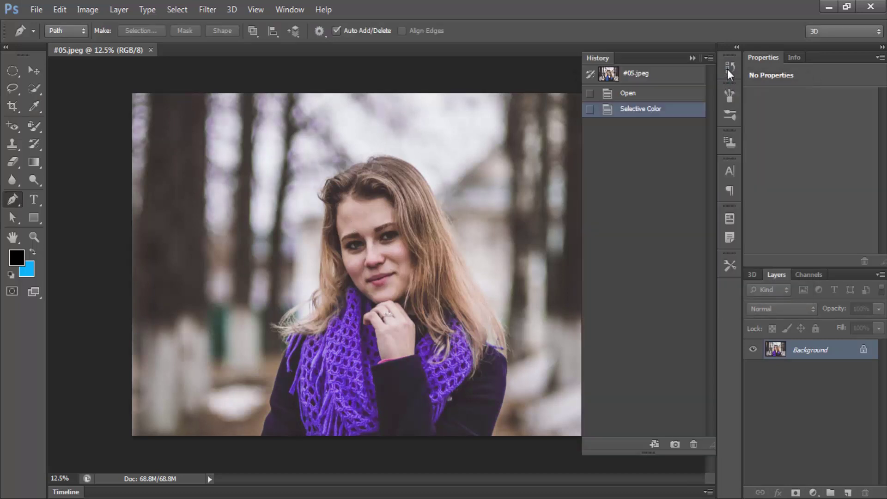
{"action": "left_click", "coordinate": [669, 78]}
{"action": "left_click", "coordinate": [652, 110]}
{"action": "left_click", "coordinate": [730, 68]}
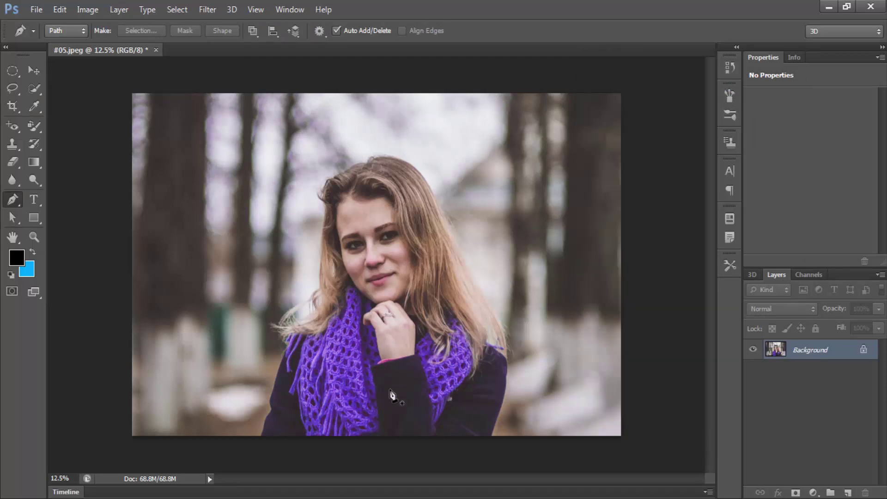
Close #05.jpeg without saving and open the #04 boy photo.
{"action": "left_click", "coordinate": [157, 50]}
{"action": "left_click", "coordinate": [443, 194]}
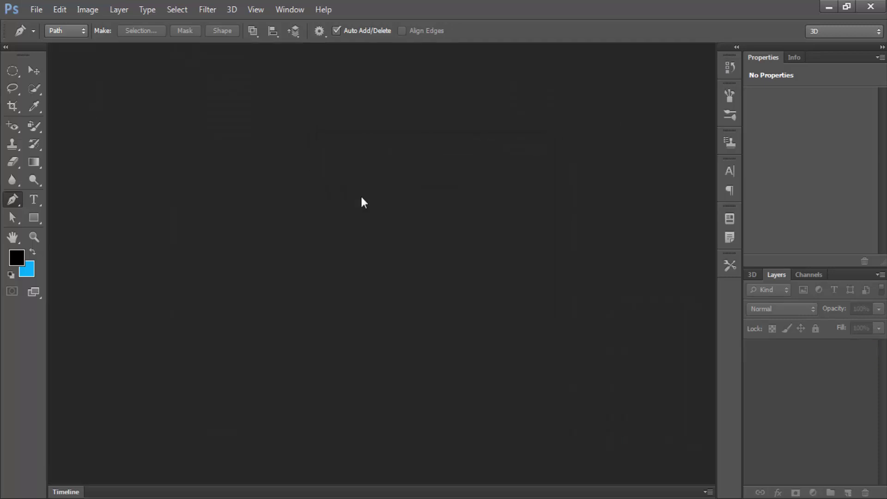
{"action": "double_click", "coordinate": [360, 195]}
{"action": "double_click", "coordinate": [701, 188]}
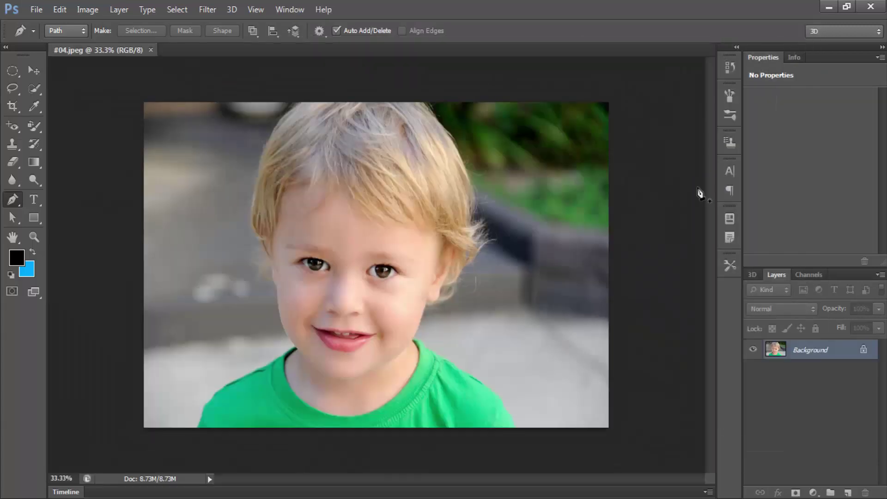
Try Selective Color on Greens (Magenta -100, Yellow +100, Black extremes), then cancel.
{"action": "left_click", "coordinate": [88, 9]}
{"action": "mouse_move", "coordinate": [106, 43]}
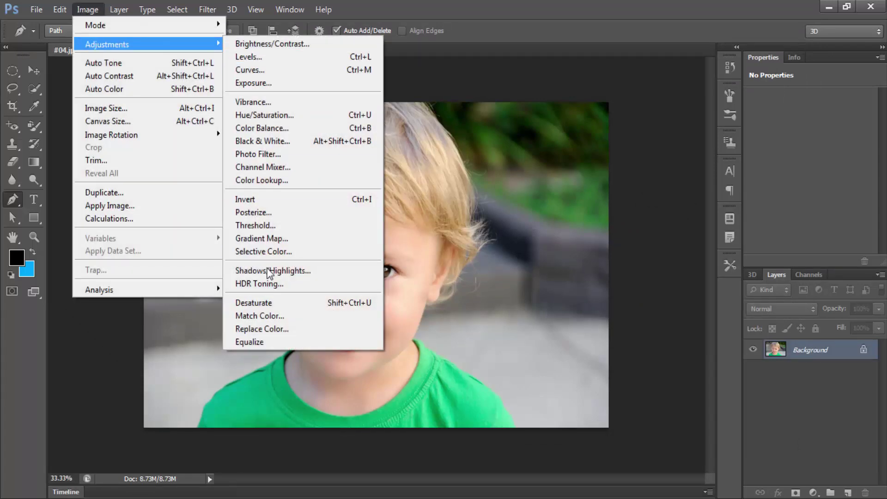
{"action": "left_click", "coordinate": [267, 250]}
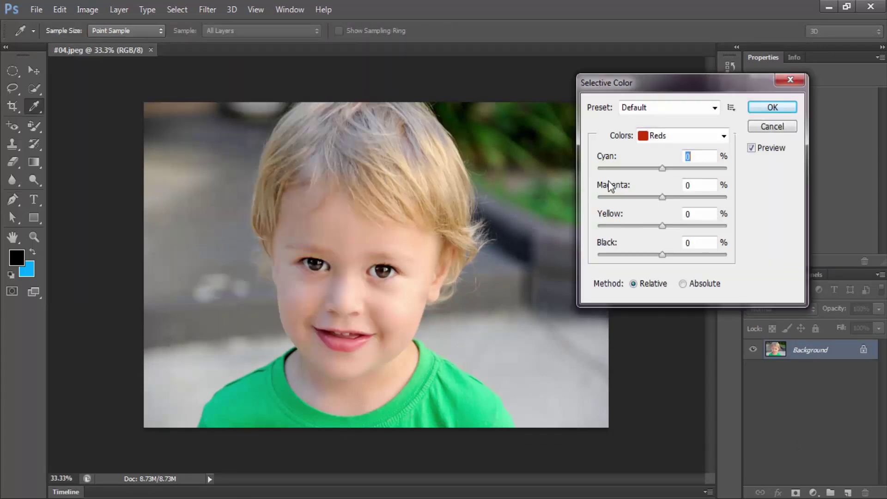
{"action": "left_click", "coordinate": [663, 138]}
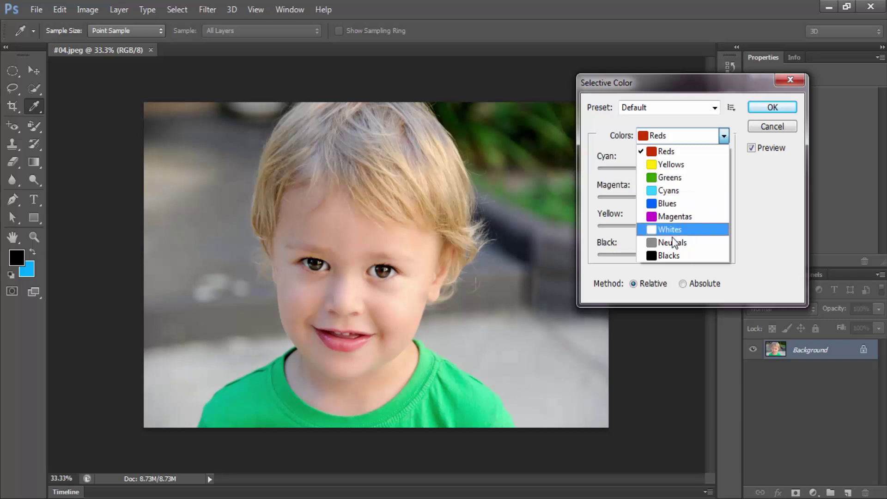
{"action": "left_click", "coordinate": [667, 178]}
{"action": "type", "text": "19"}
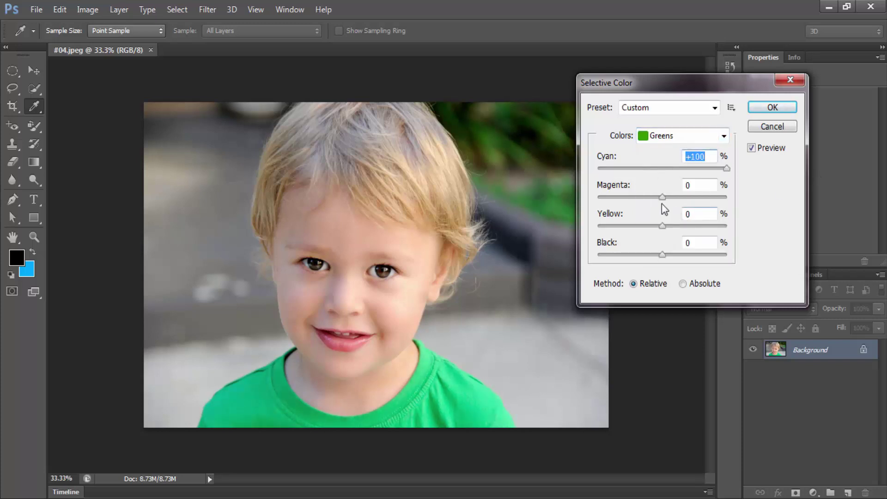
{"action": "mouse_move", "coordinate": [662, 197]}
{"action": "left_mouse_down"}
{"action": "mouse_move", "coordinate": [733, 199]}
{"action": "mouse_move", "coordinate": [598, 198]}
{"action": "left_mouse_up"}
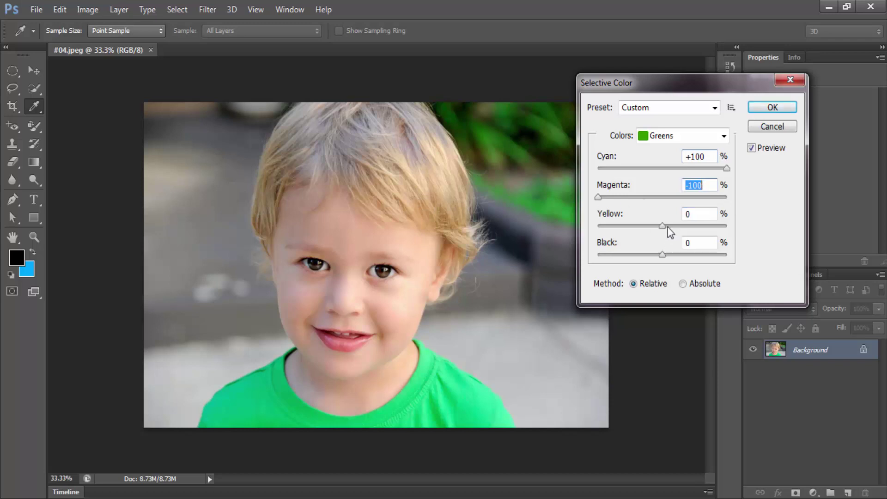
{"action": "left_click_drag", "start_coordinate": [667, 227], "coordinate": [770, 229]}
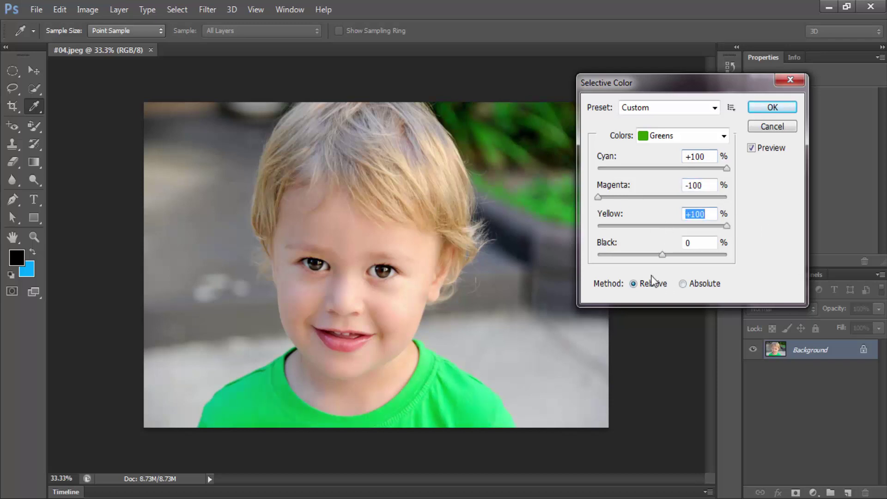
{"action": "mouse_move", "coordinate": [662, 255]}
{"action": "left_mouse_down"}
{"action": "mouse_move", "coordinate": [770, 263]}
{"action": "mouse_move", "coordinate": [468, 254]}
{"action": "left_mouse_up"}
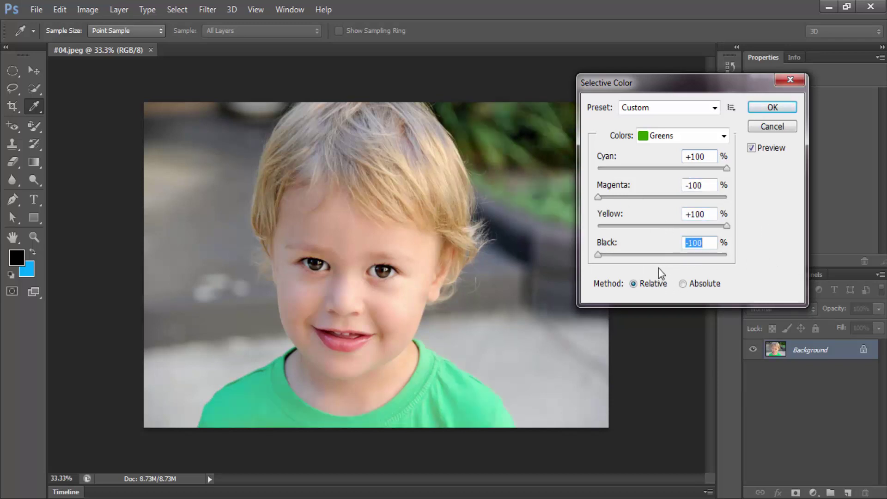
{"action": "left_click_drag", "start_coordinate": [660, 255], "coordinate": [772, 259]}
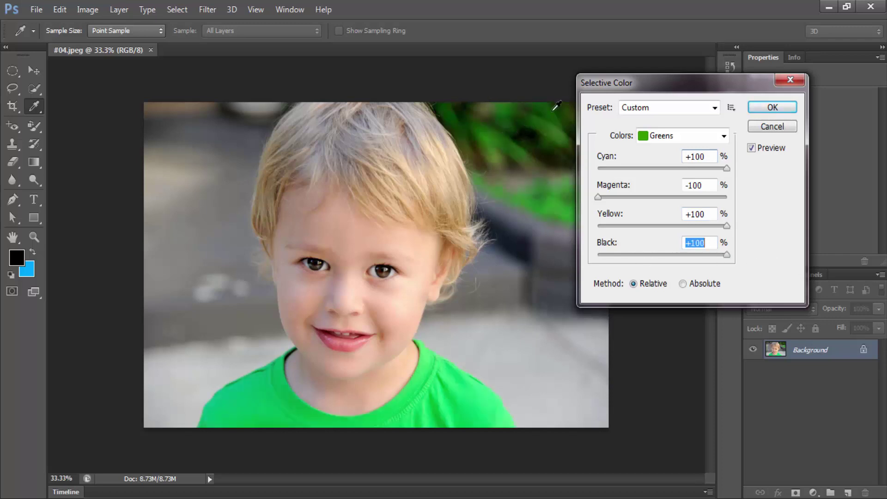
{"action": "double_click", "coordinate": [691, 186]}
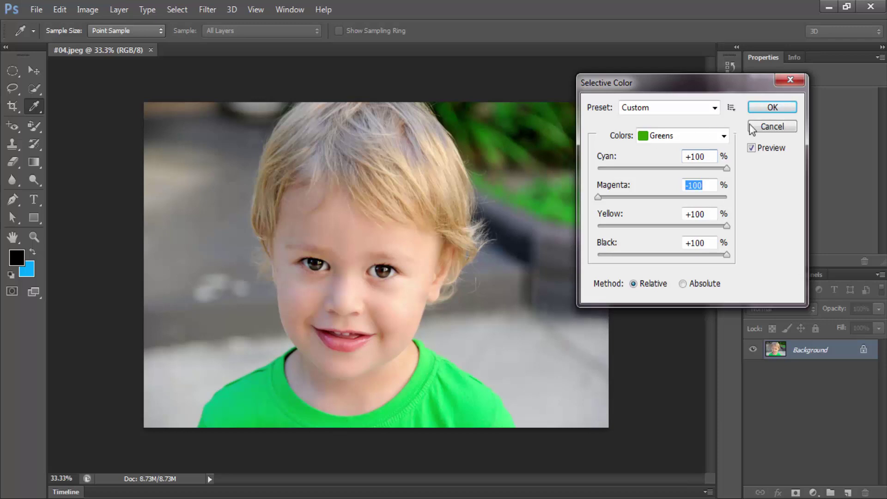
{"action": "left_click", "coordinate": [767, 127]}
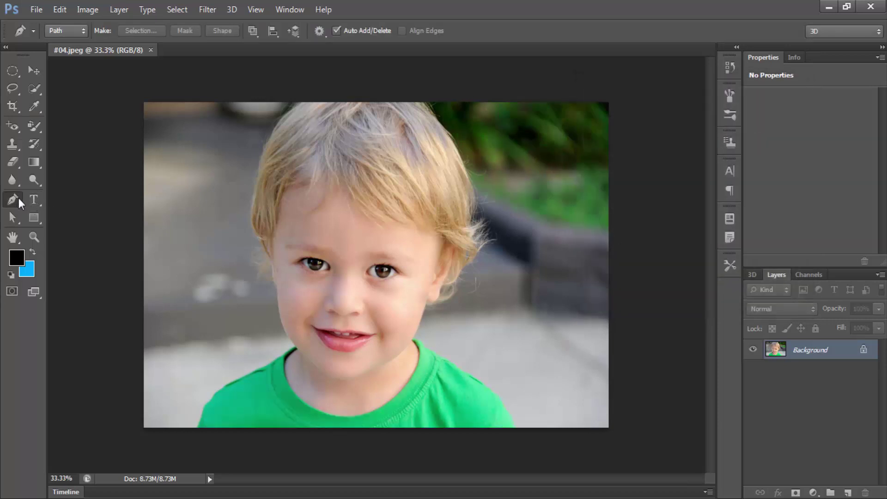
Quick Select the boy's green shirt and copy it to a new layer.
{"action": "right_click", "coordinate": [34, 89]}
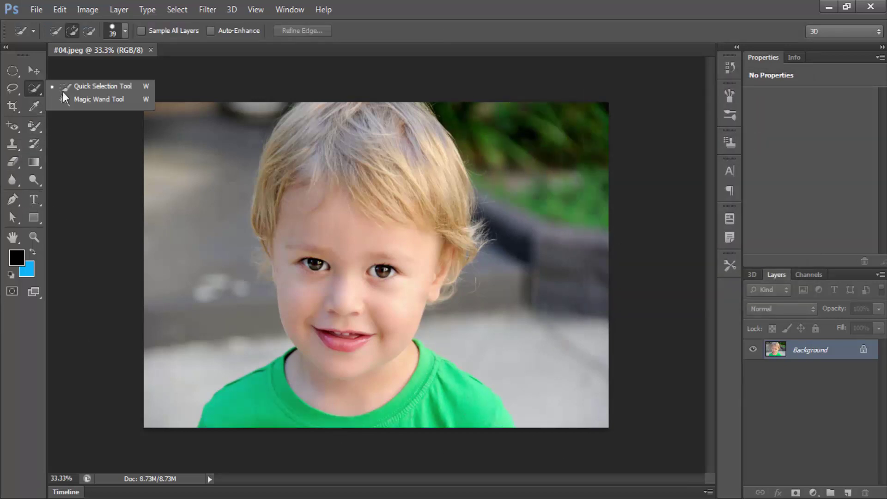
{"action": "left_click", "coordinate": [63, 91]}
{"action": "left_click", "coordinate": [250, 418]}
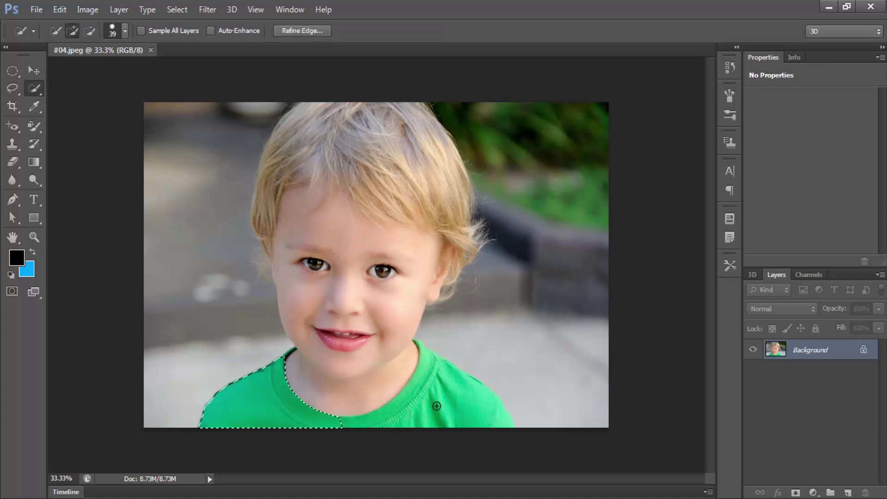
{"action": "left_click", "coordinate": [481, 398]}
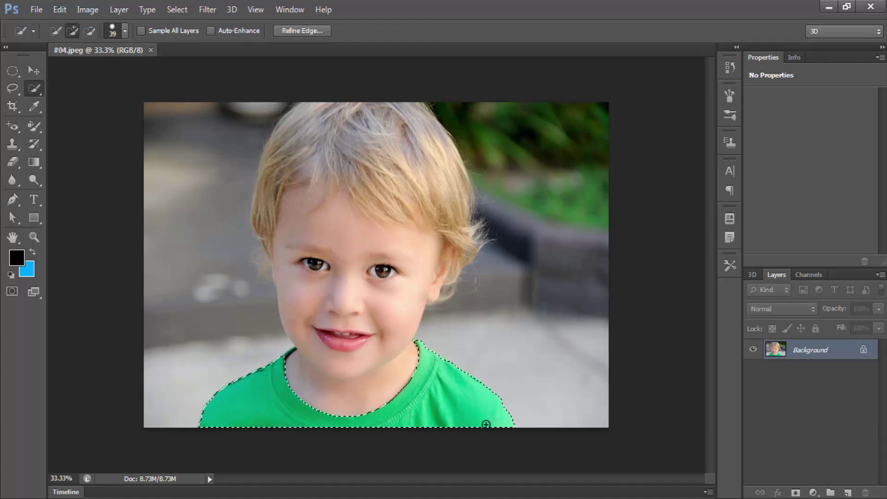
{"action": "left_click", "coordinate": [286, 352]}
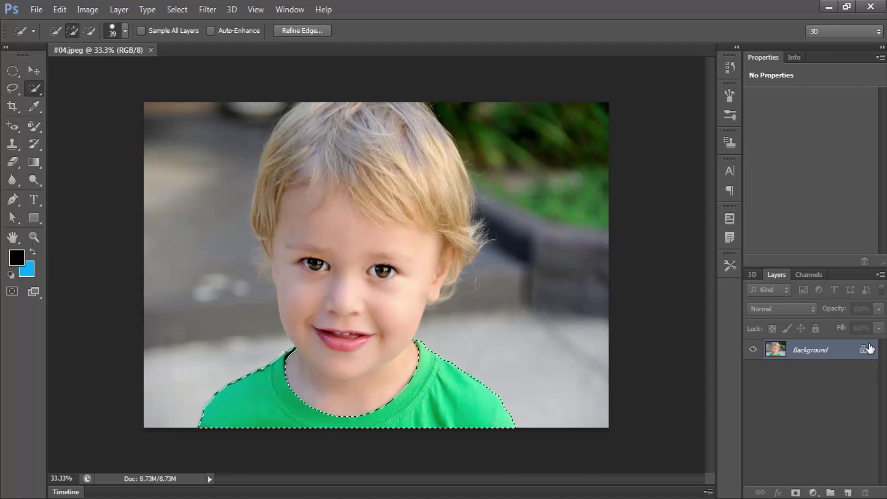
{"action": "key", "text": "ctrl+j"}
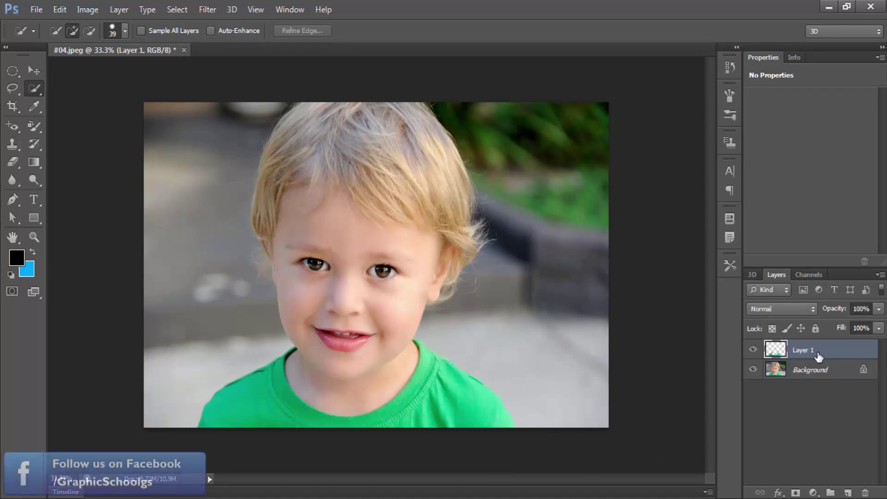
Fill the shirt layer with blue background colour and blend it with Linear Burn.
{"action": "left_click", "coordinate": [778, 352], "text": "ctrl"}
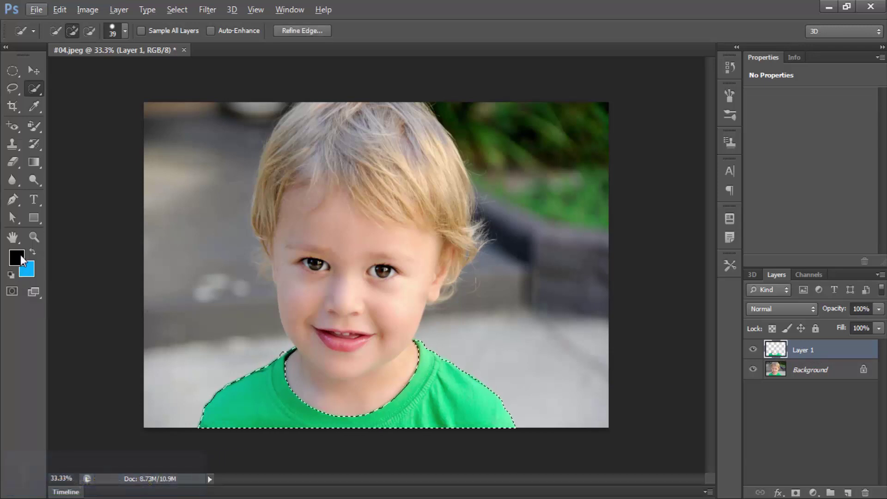
{"action": "key", "text": "ctrl+BackSpace"}
{"action": "key", "text": "ctrl+d"}
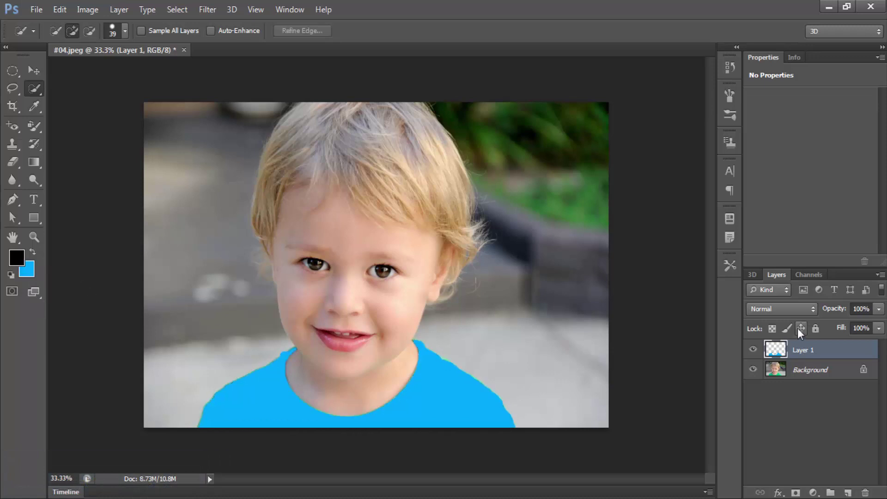
{"action": "left_click", "coordinate": [774, 309]}
{"action": "left_click", "coordinate": [768, 51]}
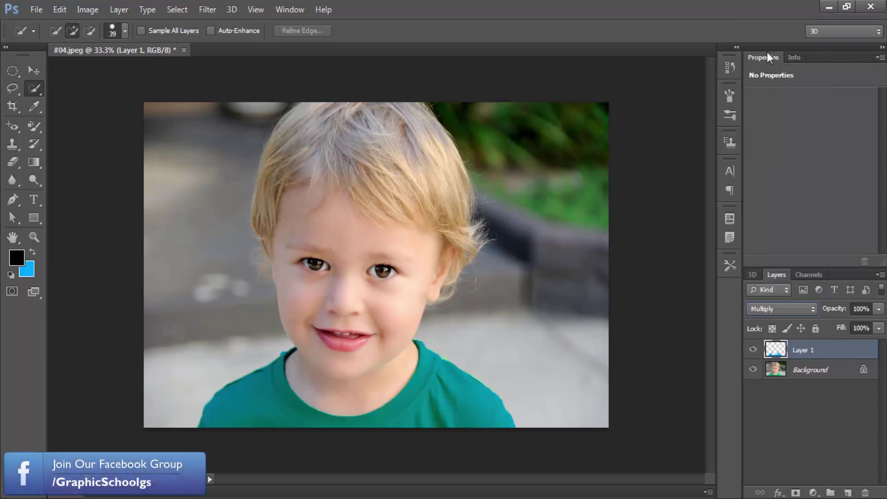
{"action": "key", "text": "Down"}
{"action": "key", "text": "Down"}
{"action": "key", "text": "Down"}
{"action": "key", "text": "Down"}
{"action": "key", "text": "Up"}
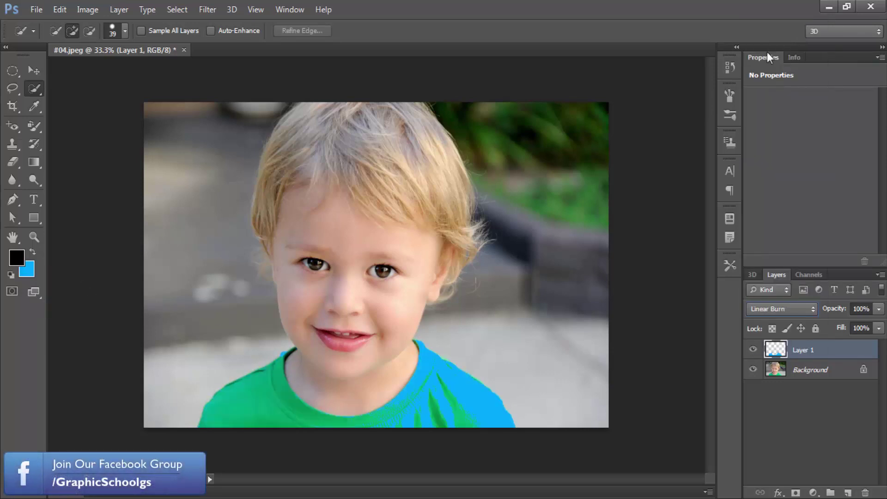
{"action": "key", "text": "Up"}
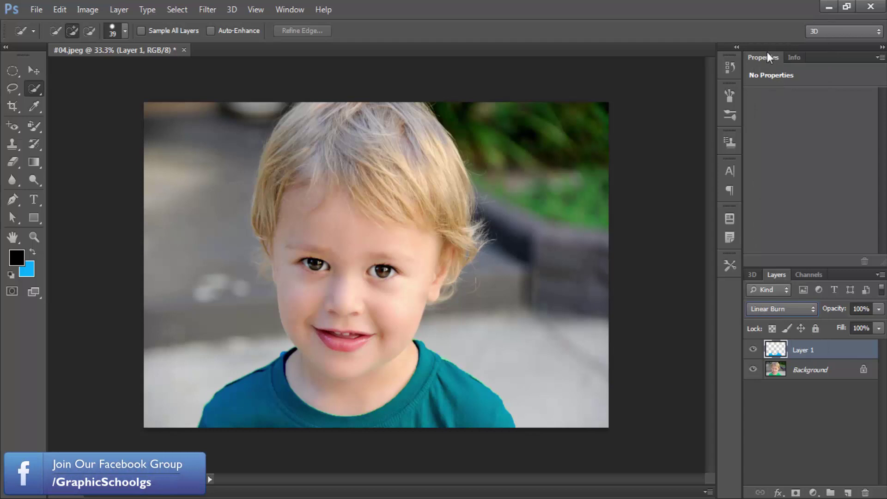
{"action": "left_click_drag", "start_coordinate": [816, 305], "coordinate": [870, 303]}
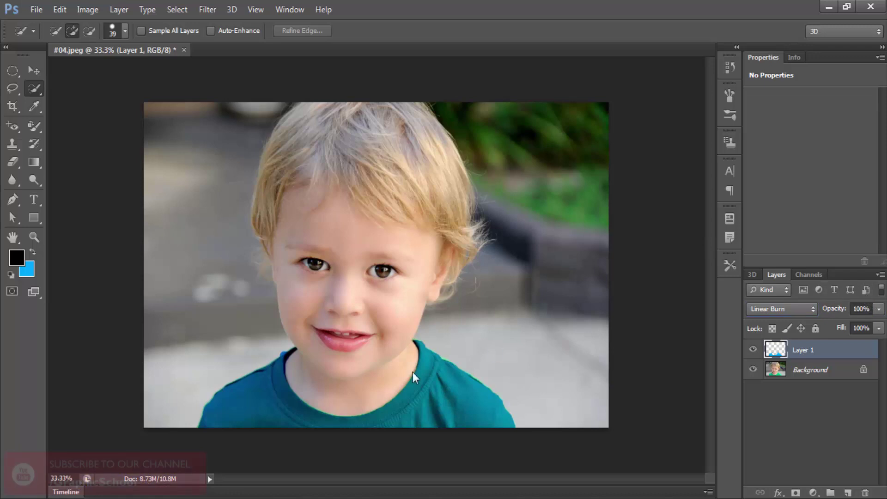
{"action": "key", "text": "ctrl+w"}
Discard the boy photo's changes and reopen the #05 woman portrait.
{"action": "left_click", "coordinate": [434, 205]}
{"action": "key", "text": "ctrl+o"}
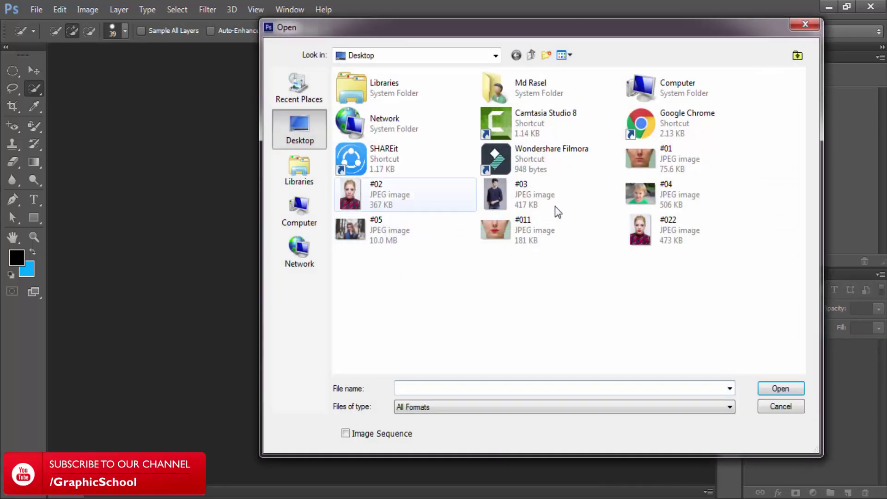
{"action": "left_click", "coordinate": [666, 235]}
{"action": "left_click", "coordinate": [361, 234]}
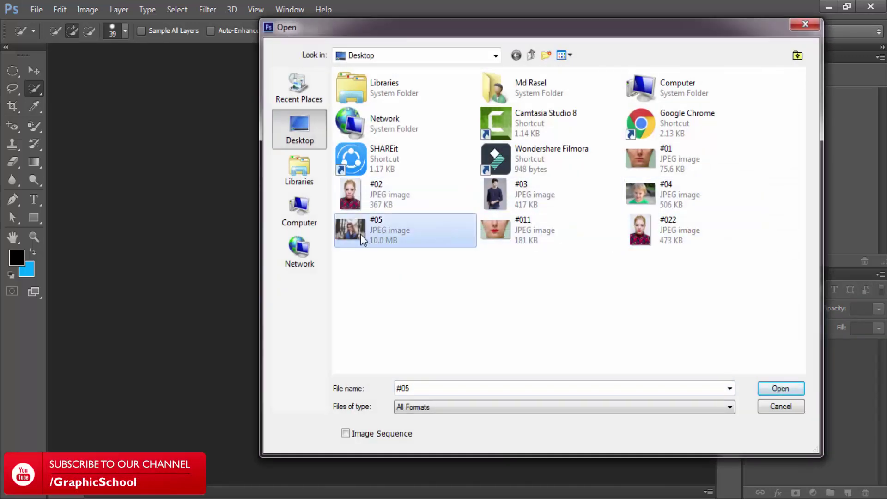
{"action": "double_click", "coordinate": [384, 226]}
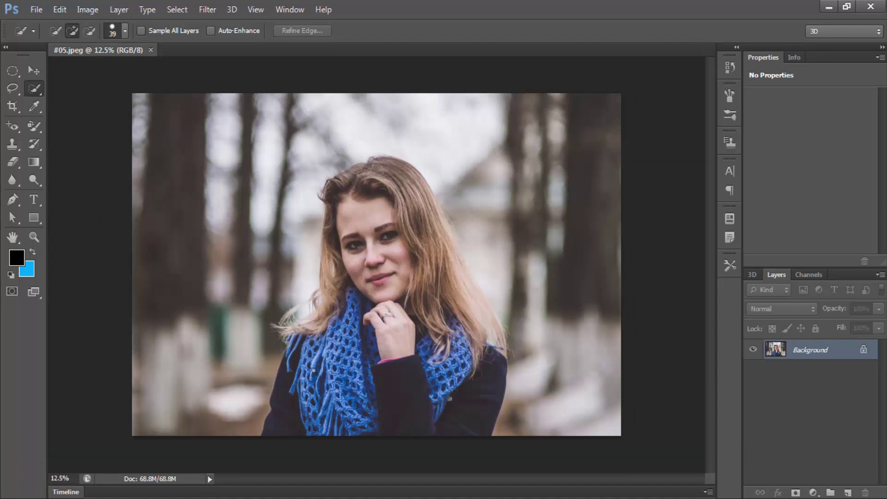
Pick the Blur tool with a 288 px brush.
{"action": "left_click_drag", "start_coordinate": [15, 172], "coordinate": [55, 174]}
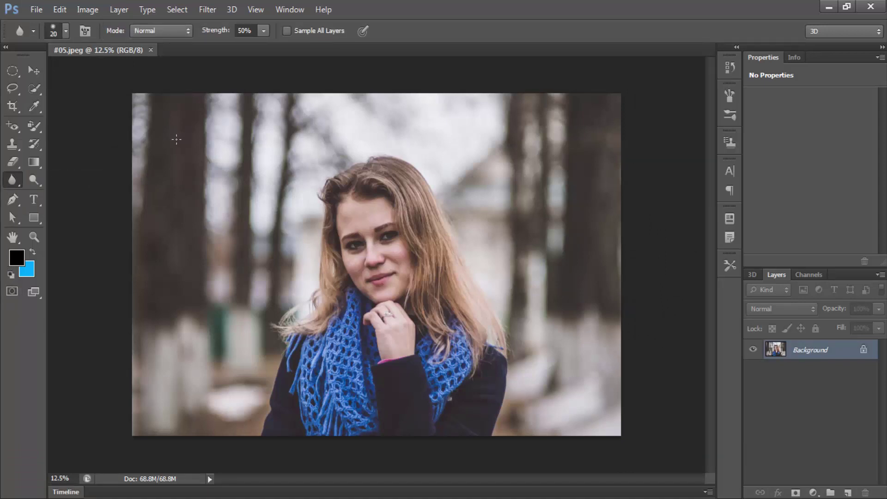
{"action": "right_click", "coordinate": [252, 163]}
{"action": "left_click", "coordinate": [178, 187]}
Trace a Pen path around the woman's coat, hair and right shoulder.
{"action": "left_click", "coordinate": [9, 204]}
{"action": "left_click", "coordinate": [259, 439]}
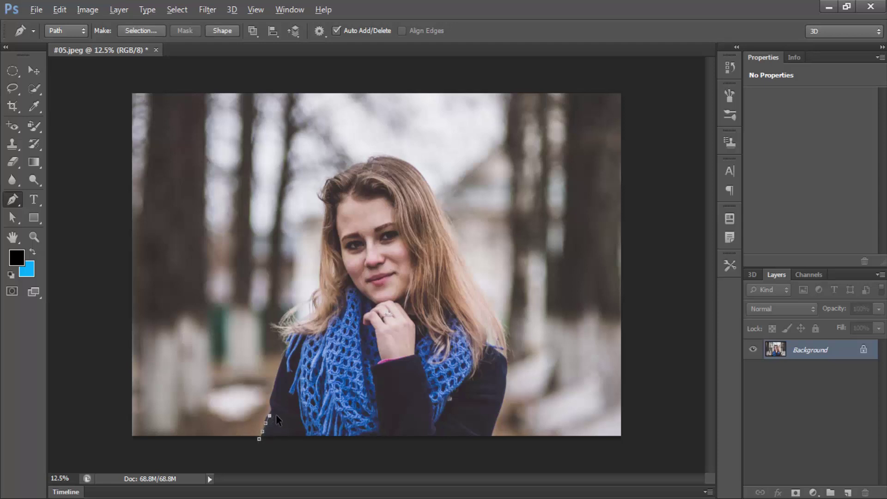
{"action": "left_click", "coordinate": [273, 412]}
{"action": "left_click_drag", "start_coordinate": [311, 291], "coordinate": [319, 290]}
{"action": "key", "text": "ctrl+z"}
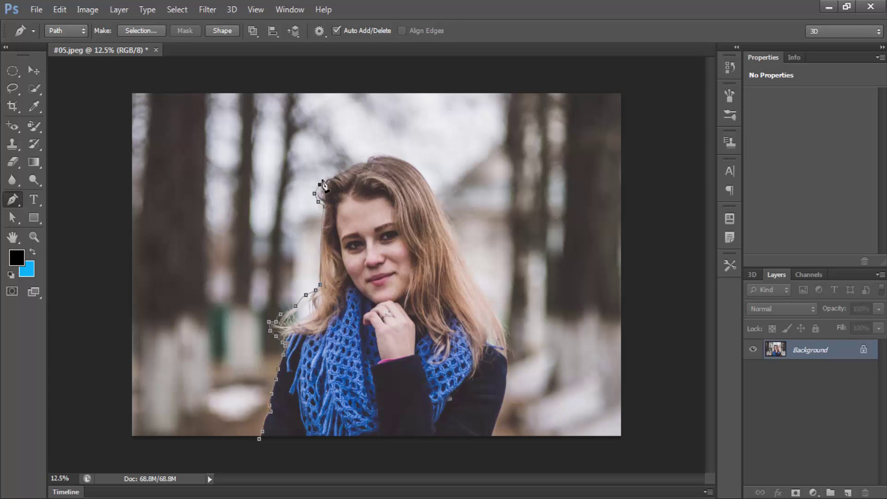
{"action": "mouse_move", "coordinate": [323, 184]}
{"action": "left_mouse_down"}
{"action": "mouse_move", "coordinate": [396, 159]}
{"action": "mouse_move", "coordinate": [421, 170]}
{"action": "mouse_move", "coordinate": [444, 228]}
{"action": "left_mouse_up"}
{"action": "key", "text": "ctrl+alt+z"}
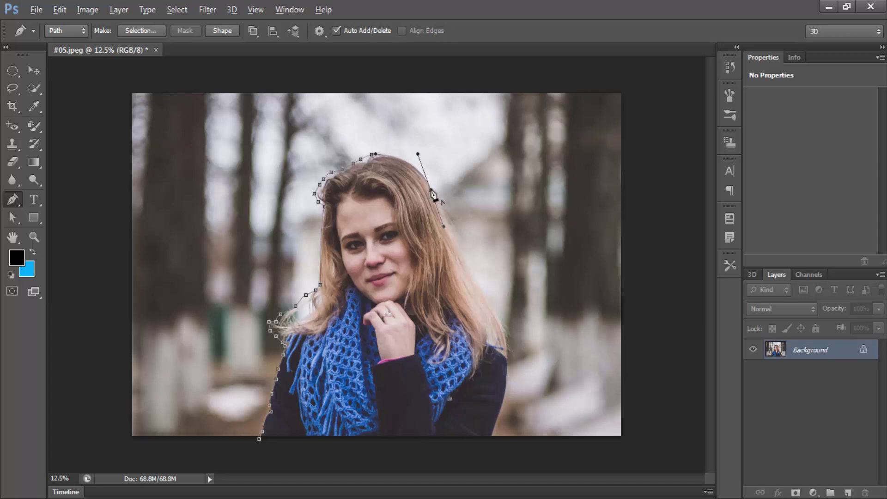
{"action": "left_click", "coordinate": [473, 269]}
{"action": "left_click_drag", "start_coordinate": [509, 328], "coordinate": [512, 365]}
{"action": "left_click_drag", "start_coordinate": [468, 455], "coordinate": [421, 461]}
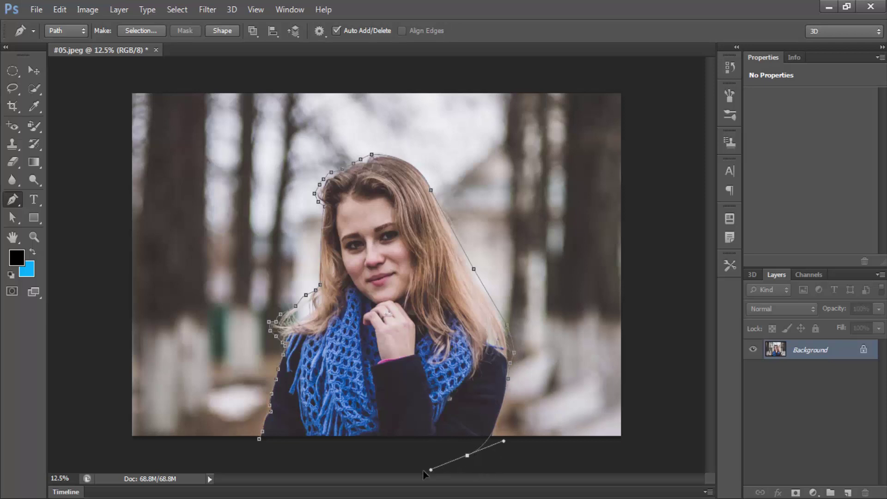
{"action": "key", "text": "ctrl+z"}
{"action": "left_click_drag", "start_coordinate": [488, 438], "coordinate": [478, 445]}
{"action": "left_click", "coordinate": [495, 456]}
Extend the path around the canvas edges, close it, and load it as a selection.
{"action": "left_click", "coordinate": [633, 447]}
{"action": "left_click", "coordinate": [673, 361]}
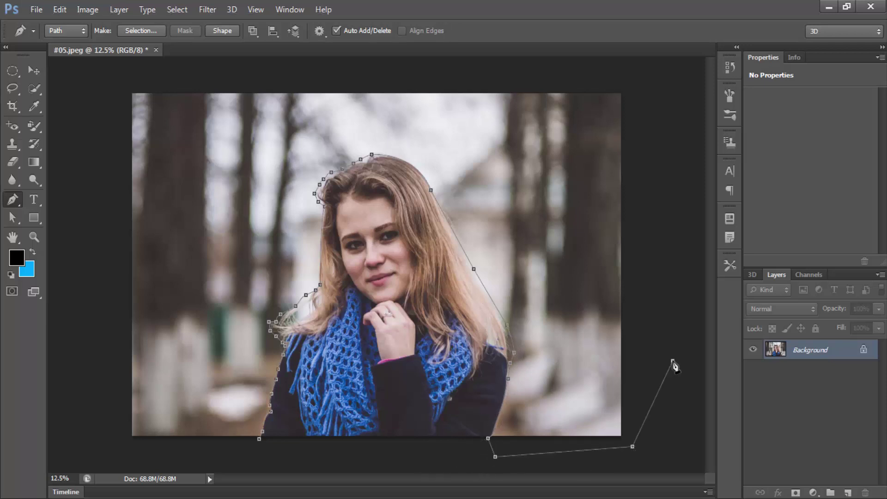
{"action": "left_click", "coordinate": [678, 100]}
{"action": "left_click", "coordinate": [646, 60]}
{"action": "left_click", "coordinate": [120, 66]}
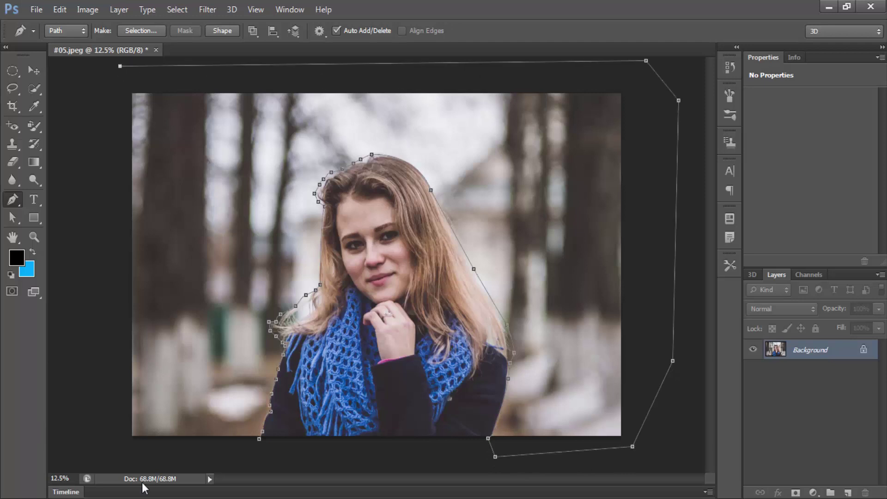
{"action": "left_click", "coordinate": [94, 442]}
{"action": "left_click", "coordinate": [250, 461]}
{"action": "left_click", "coordinate": [259, 438]}
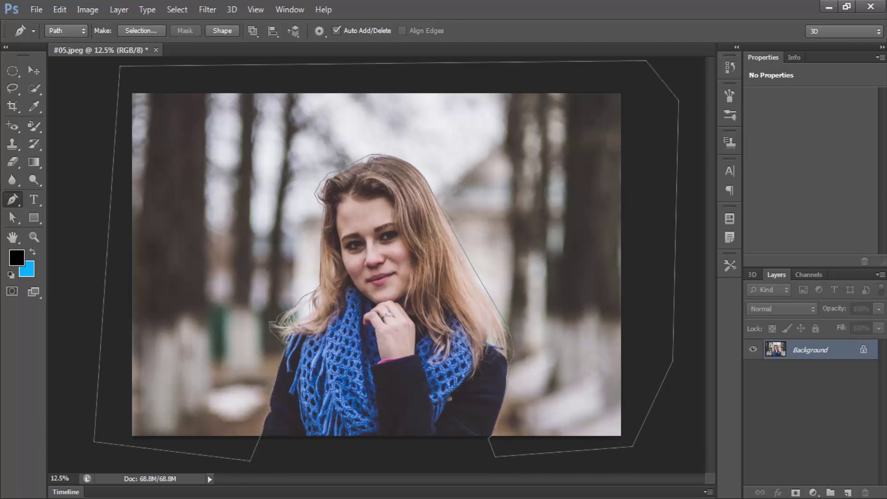
{"action": "key", "text": "ctrl+Return"}
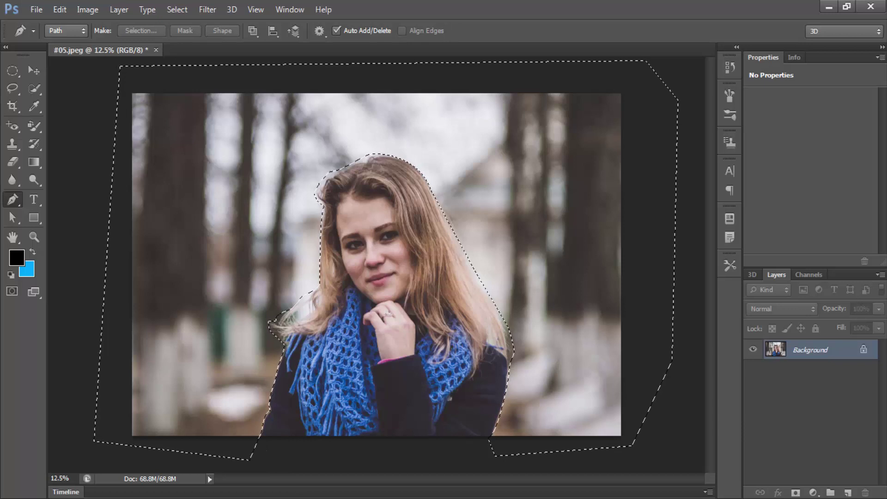
Apply Blur More, then a horizontal Motion Blur of about 594 distance to the background.
{"action": "left_click", "coordinate": [208, 9]}
{"action": "mouse_move", "coordinate": [229, 95]}
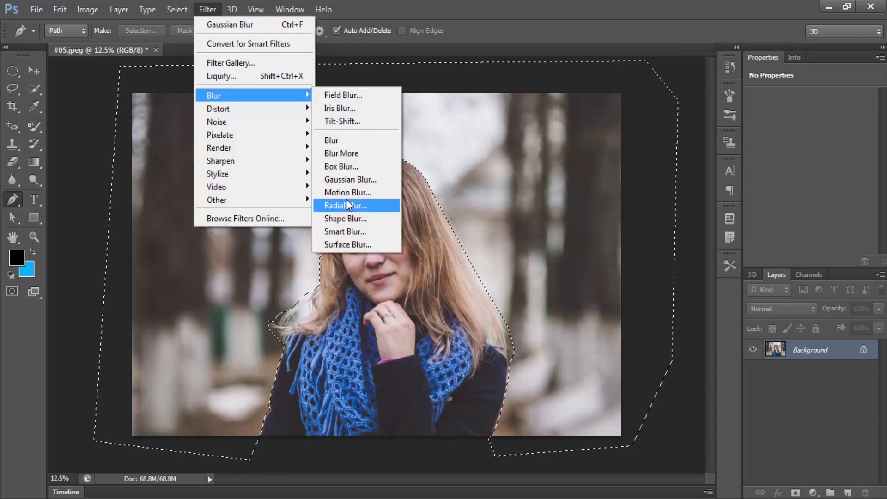
{"action": "left_click", "coordinate": [354, 150]}
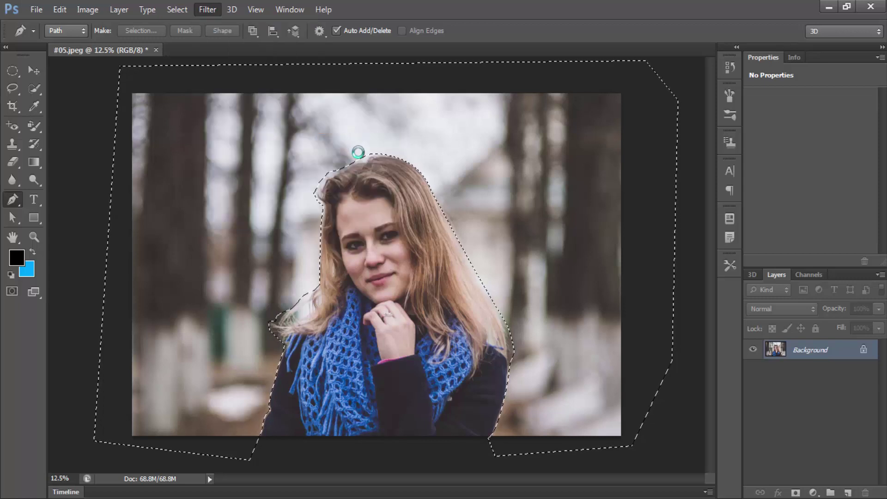
{"action": "left_click", "coordinate": [204, 9]}
{"action": "mouse_move", "coordinate": [254, 95]}
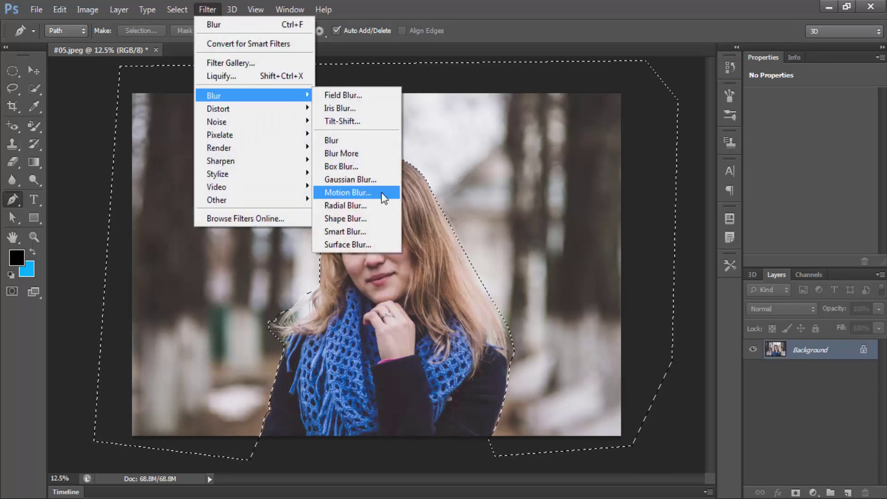
{"action": "left_click", "coordinate": [353, 192]}
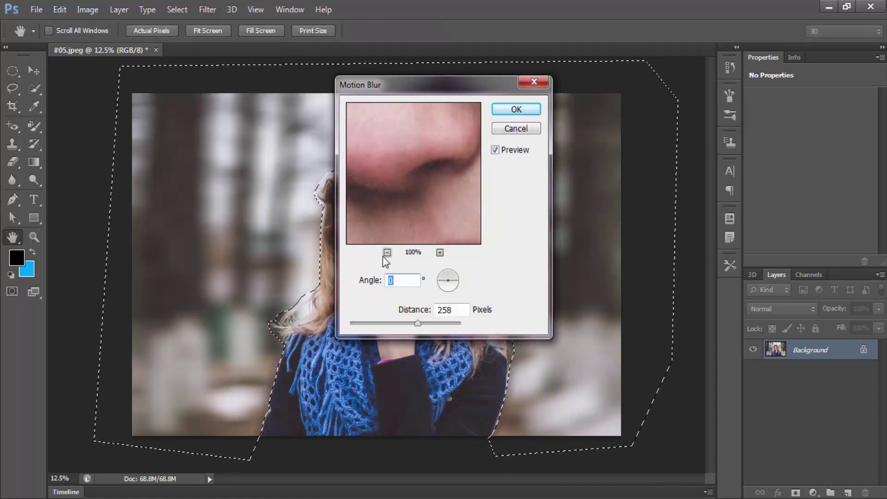
{"action": "left_click", "coordinate": [385, 253]}
{"action": "left_click", "coordinate": [385, 254]}
{"action": "left_click", "coordinate": [385, 253]}
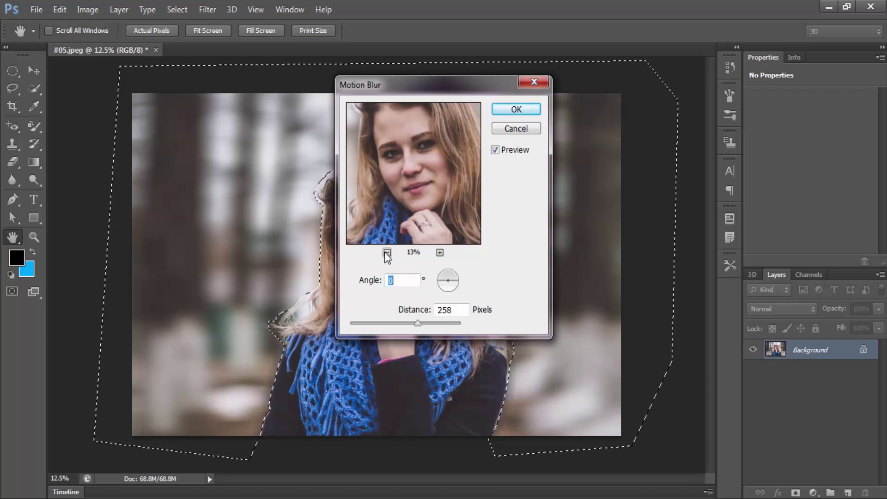
{"action": "left_click", "coordinate": [386, 253]}
{"action": "left_click", "coordinate": [386, 254]}
{"action": "left_click", "coordinate": [386, 253]}
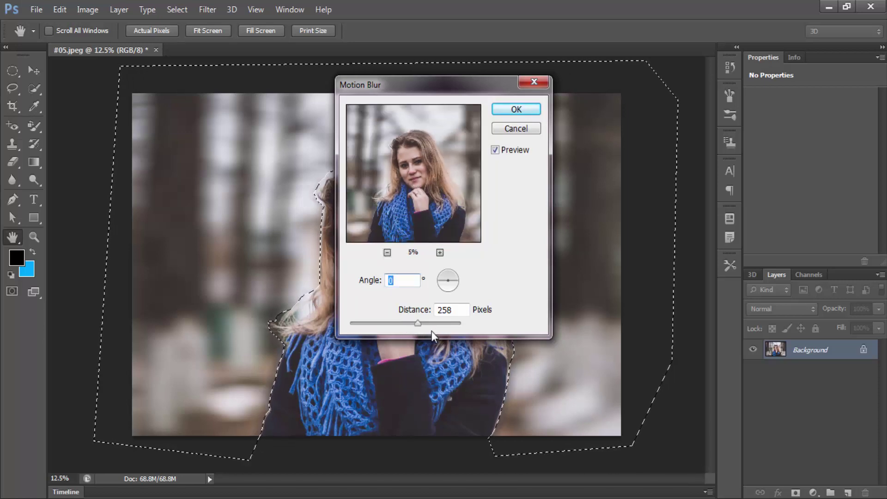
{"action": "left_click_drag", "start_coordinate": [443, 323], "coordinate": [434, 326]}
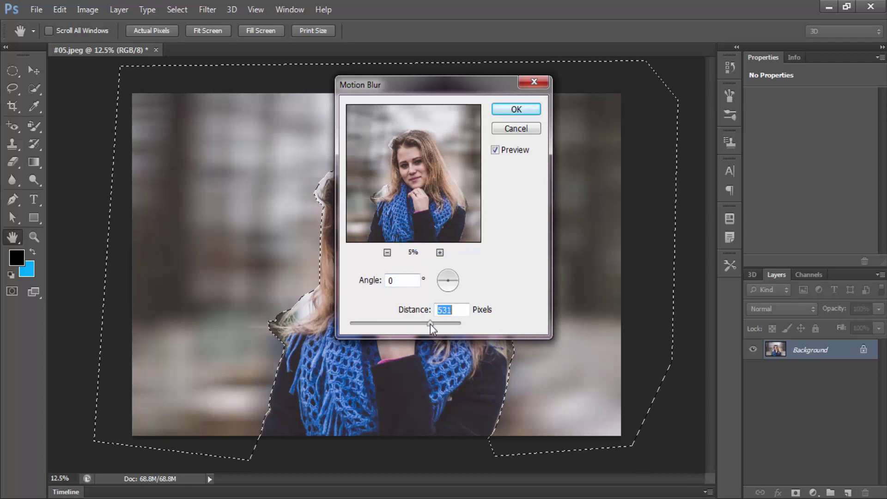
{"action": "left_click_drag", "start_coordinate": [435, 323], "coordinate": [431, 325]}
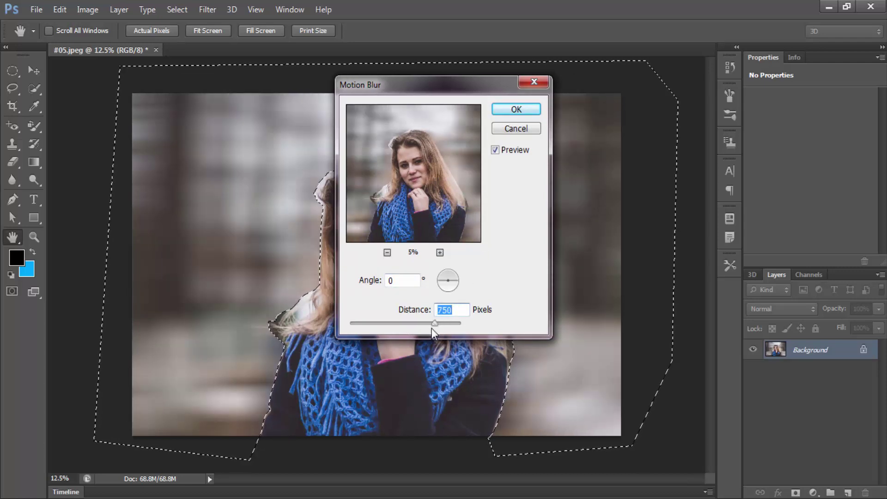
{"action": "left_click", "coordinate": [516, 110]}
Preview Smart Blur on the background and cancel it without applying.
{"action": "key", "text": "p"}
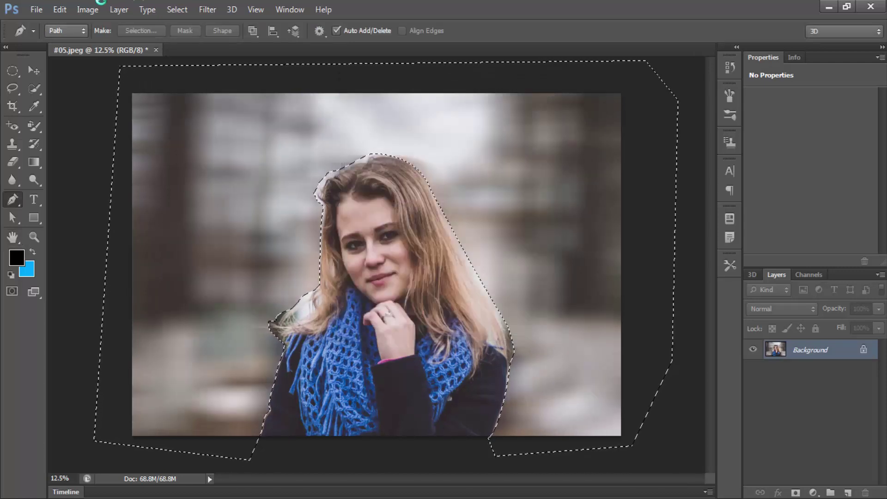
{"action": "left_click", "coordinate": [219, 11]}
{"action": "mouse_move", "coordinate": [214, 95]}
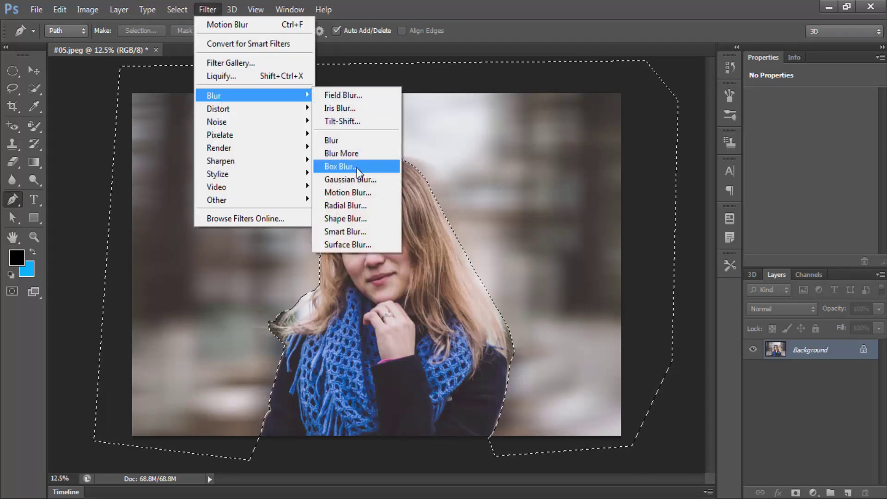
{"action": "left_click", "coordinate": [352, 232]}
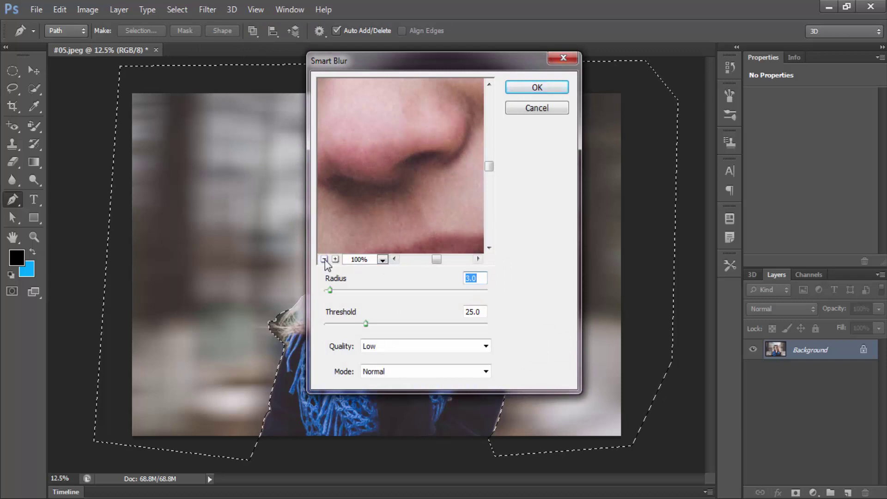
{"action": "left_click", "coordinate": [324, 259]}
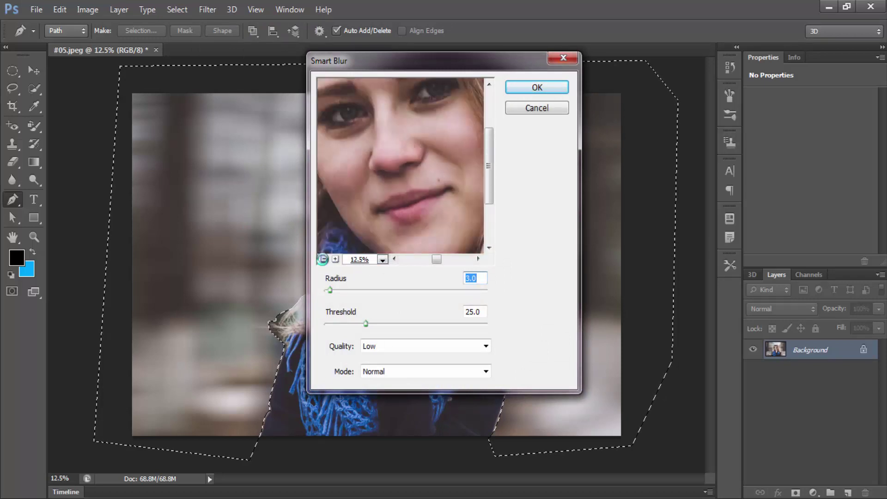
{"action": "left_click", "coordinate": [323, 259]}
{"action": "type", "text": "10.5"}
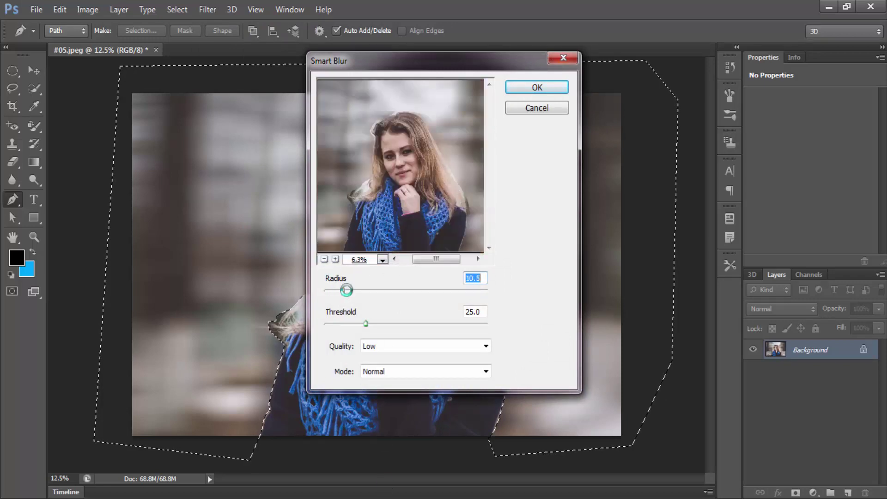
{"action": "left_click", "coordinate": [536, 107]}
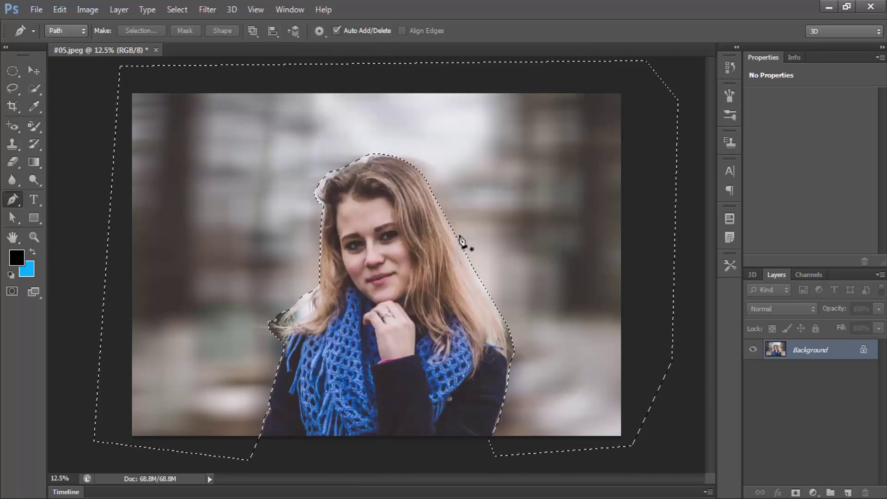
Deselect the background and dismiss the Filter menu without applying anything.
{"action": "key", "text": "ctrl+d"}
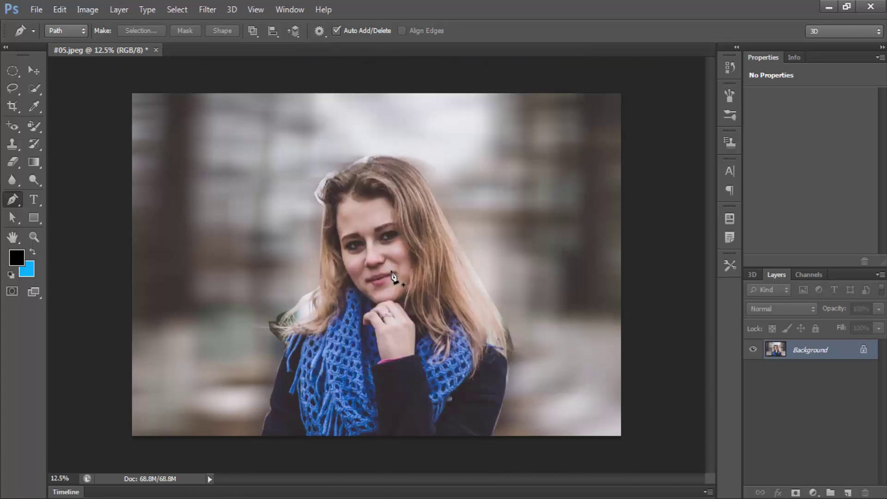
{"action": "left_click", "coordinate": [239, 10]}
{"action": "mouse_move", "coordinate": [215, 95]}
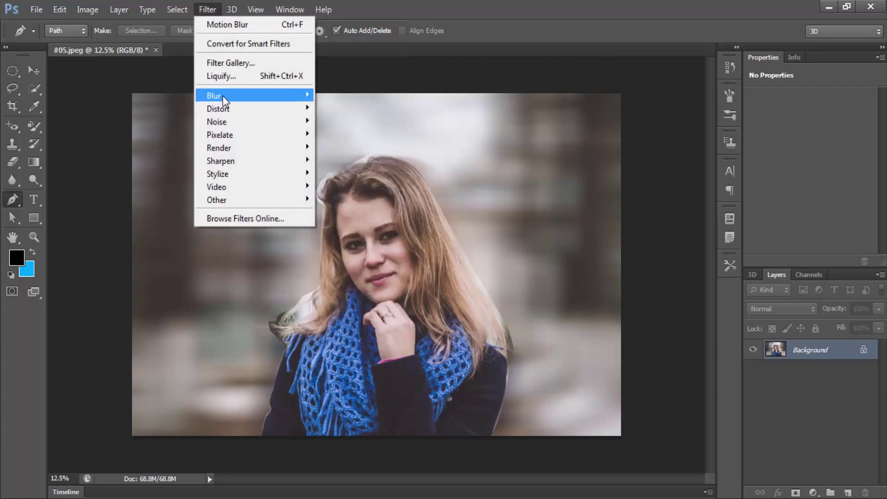
{"action": "key", "text": "Escape"}
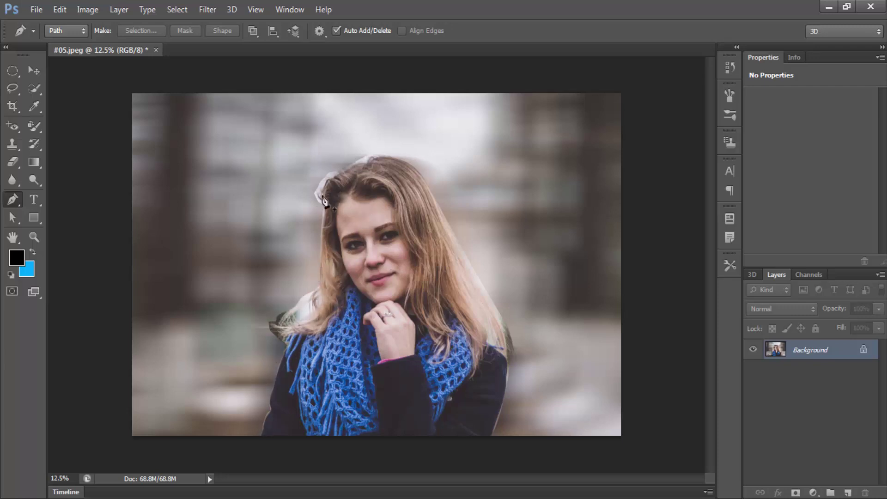
Select the Blur tool and set its Strength to 100%.
{"action": "left_click", "coordinate": [12, 180]}
{"action": "right_click", "coordinate": [14, 178]}
{"action": "left_click", "coordinate": [77, 175]}
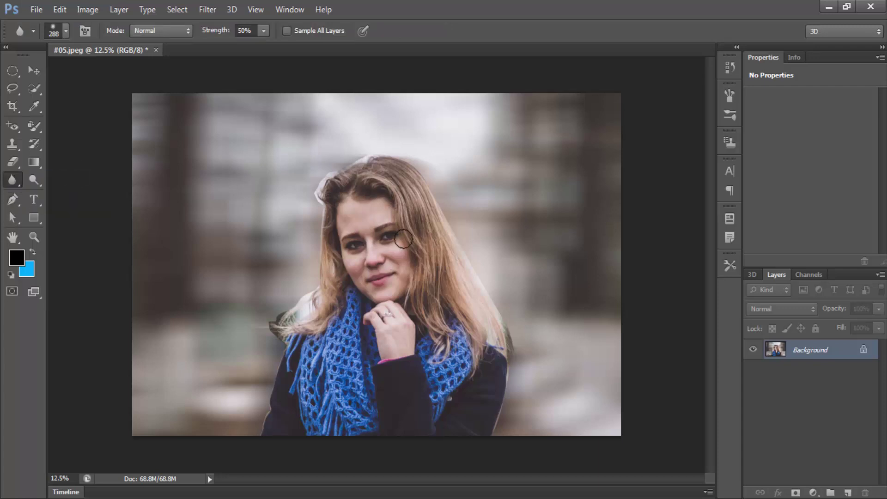
{"action": "scroll", "coordinate": [340, 166], "scroll_direction": "up", "scroll_amount": 2}
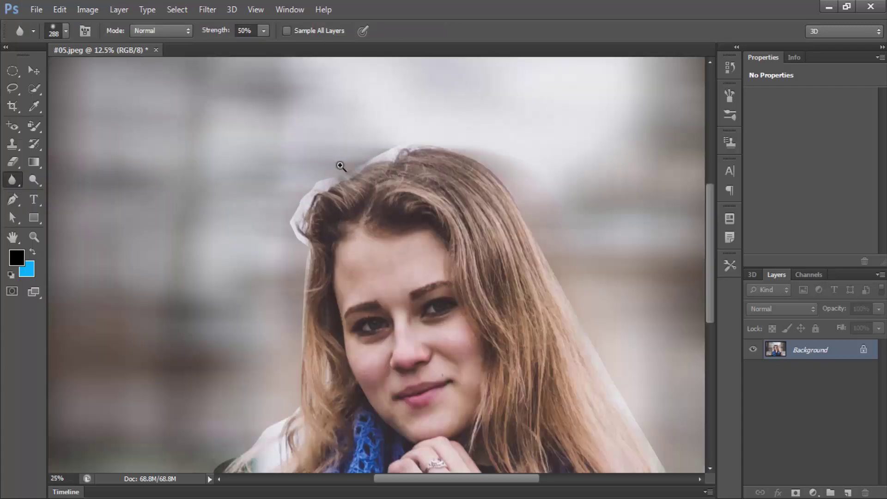
{"action": "scroll", "coordinate": [341, 169], "scroll_direction": "up", "scroll_amount": 1}
{"action": "left_click_drag", "start_coordinate": [216, 30], "coordinate": [287, 32]}
Set the blur brush to 380 px and zoom out to see the whole photo.
{"action": "right_click", "coordinate": [342, 155]}
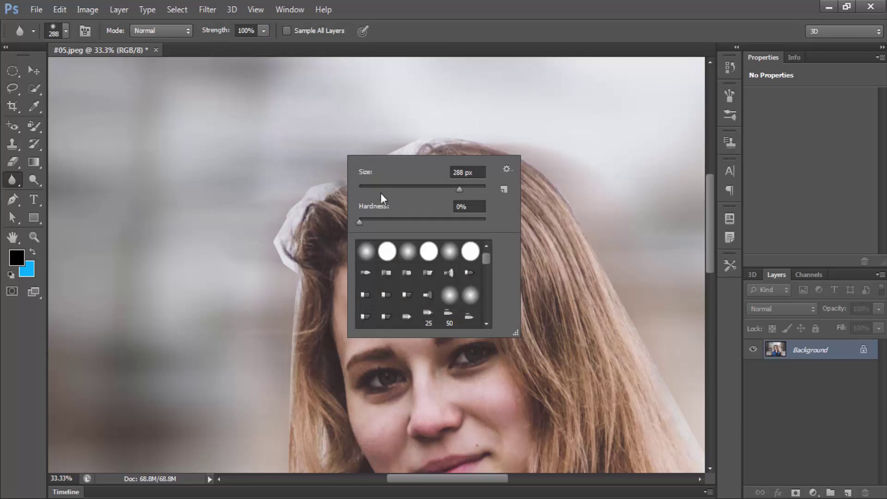
{"action": "left_click_drag", "start_coordinate": [381, 193], "coordinate": [367, 187]}
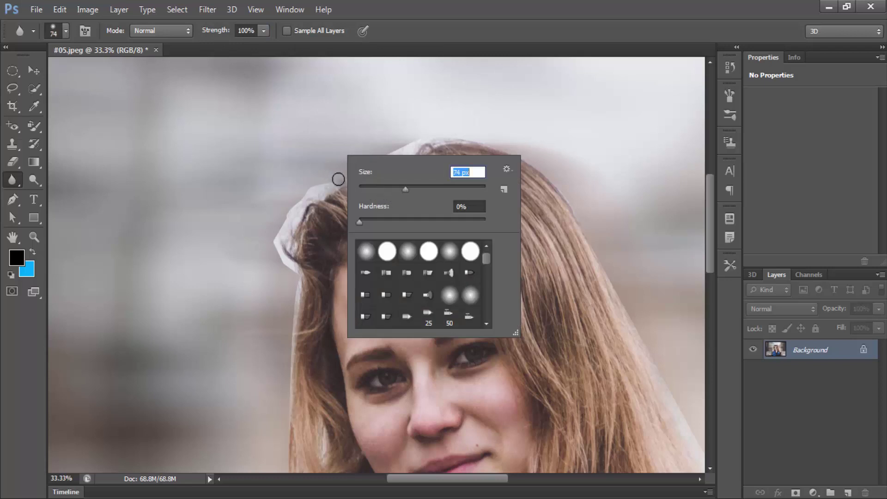
{"action": "left_click", "coordinate": [339, 179]}
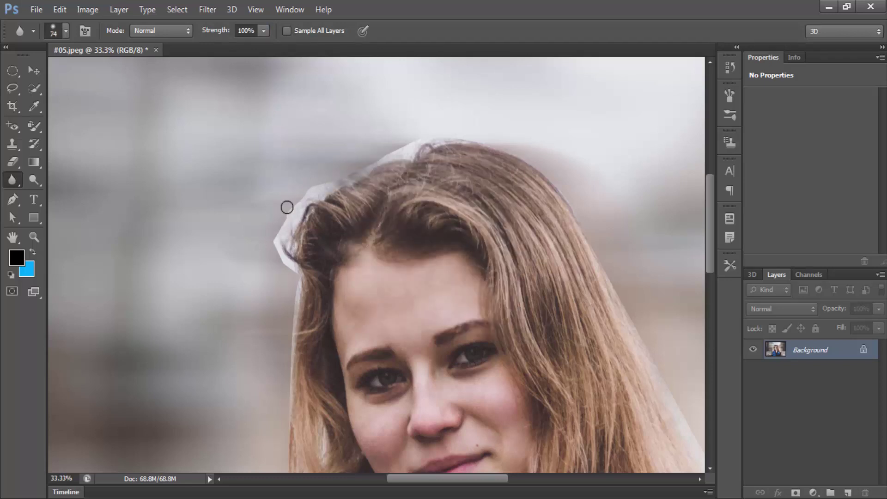
{"action": "right_click", "coordinate": [287, 207]}
{"action": "left_click_drag", "start_coordinate": [352, 240], "coordinate": [359, 243]}
{"action": "key", "text": "Return"}
{"action": "key", "text": "ctrl+minus"}
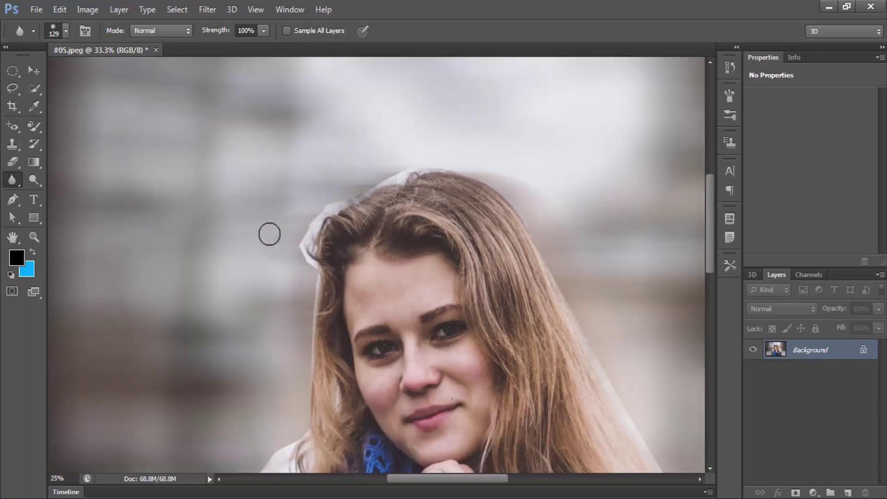
{"action": "key", "text": "ctrl+minus"}
{"action": "right_click", "coordinate": [297, 316]}
{"action": "left_click_drag", "start_coordinate": [381, 348], "coordinate": [379, 348]}
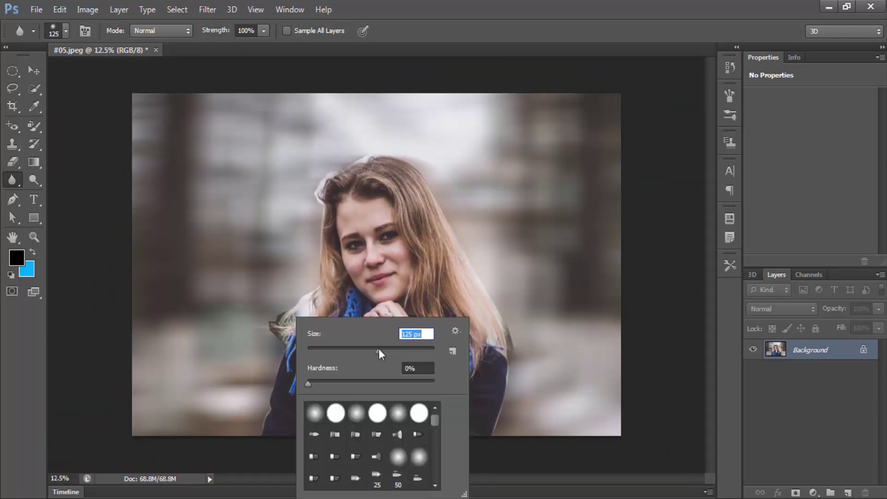
{"action": "right_click", "coordinate": [492, 258]}
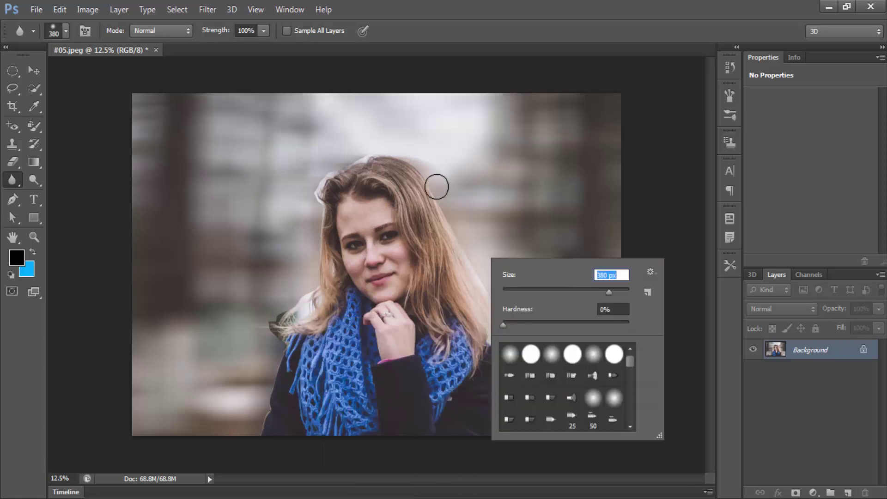
{"action": "key", "text": "Return"}
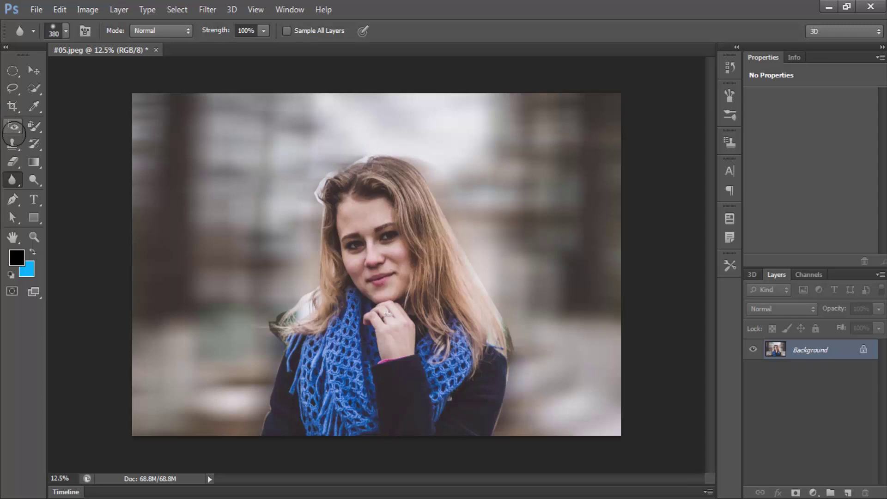
Select the Smudge tool with a brush of about 112 px.
{"action": "right_click", "coordinate": [10, 179]}
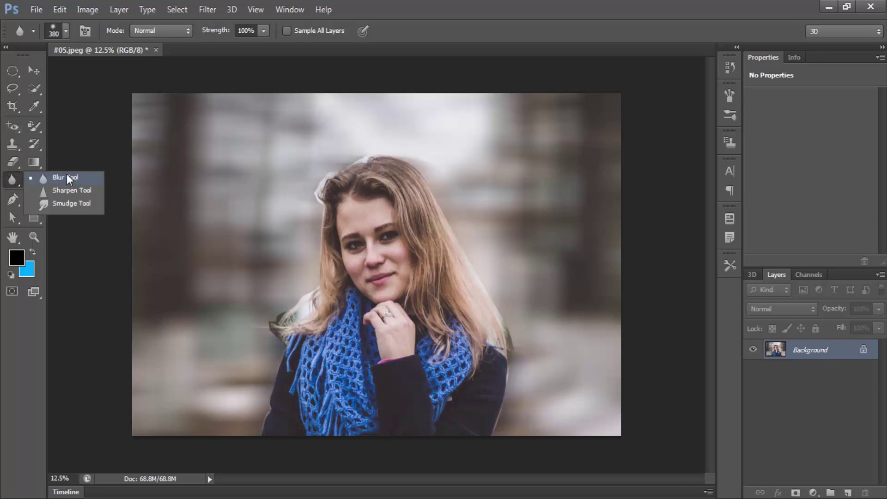
{"action": "left_click", "coordinate": [69, 203]}
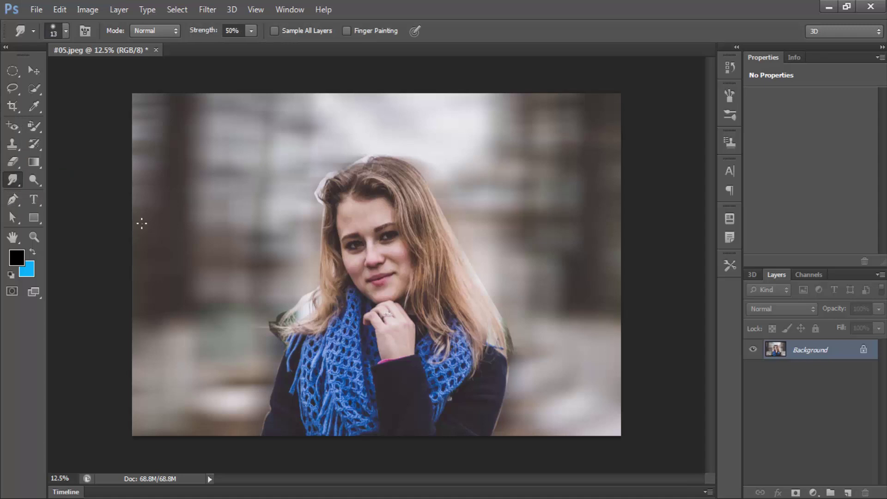
{"action": "right_click", "coordinate": [316, 185]}
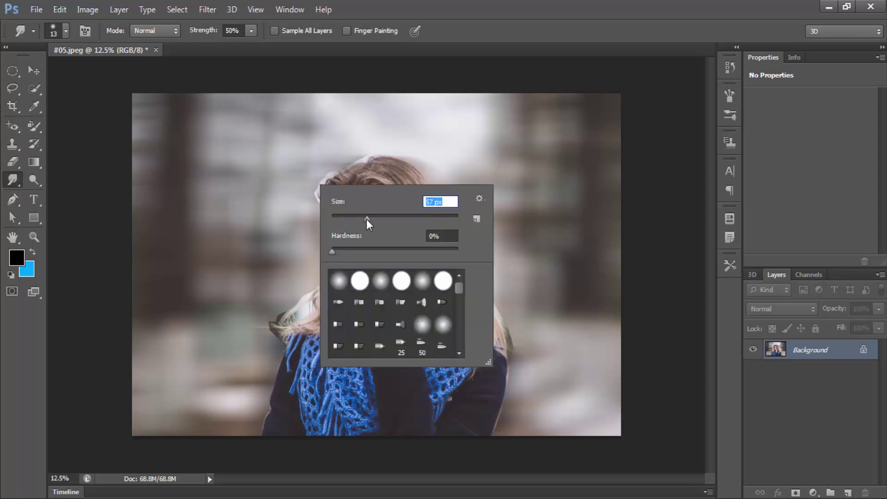
{"action": "left_click", "coordinate": [399, 216]}
{"action": "left_click", "coordinate": [360, 156]}
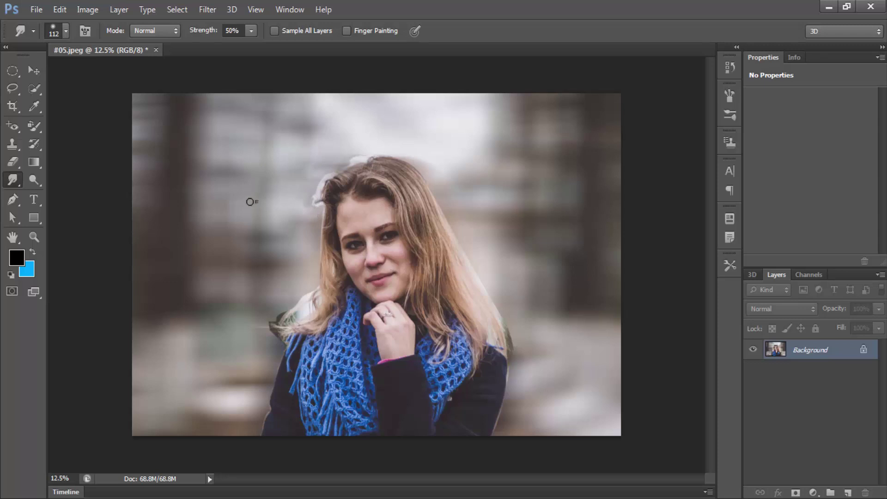
Switch to the Clone Stamp tool with a brush of about 83 px.
{"action": "right_click", "coordinate": [250, 200]}
{"action": "left_click", "coordinate": [12, 143]}
{"action": "right_click", "coordinate": [12, 143]}
{"action": "left_click", "coordinate": [46, 143]}
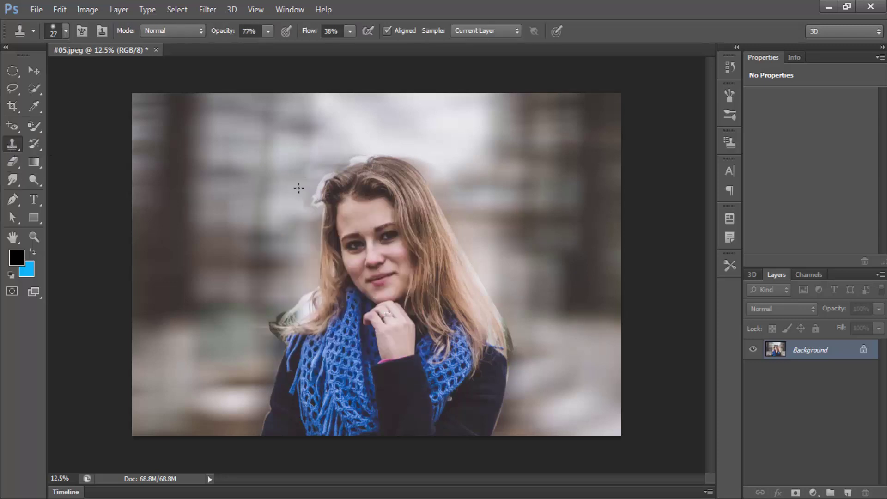
{"action": "right_click", "coordinate": [299, 189]}
{"action": "left_click_drag", "start_coordinate": [344, 214], "coordinate": [363, 217]}
{"action": "key", "text": "Return"}
Enlarge the clone brush past 133 px and paint background over the halo on the left hair edge.
{"action": "right_click", "coordinate": [341, 141]}
{"action": "left_click_drag", "start_coordinate": [404, 171], "coordinate": [429, 172]}
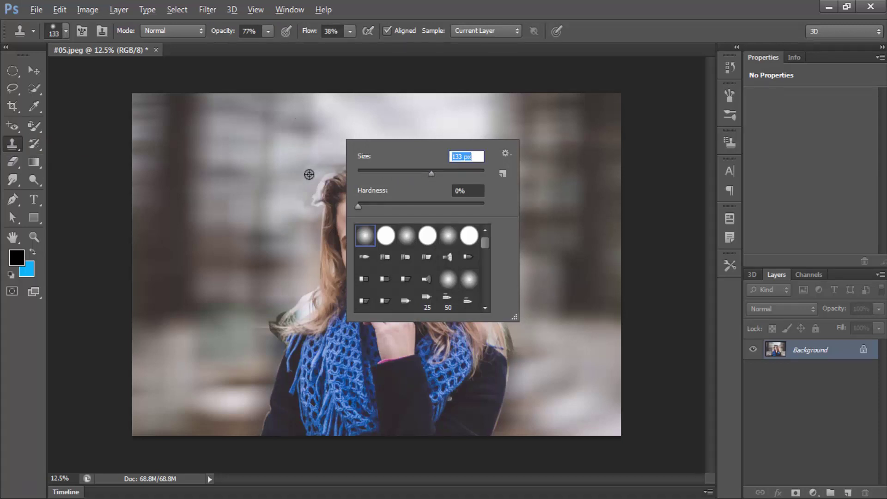
{"action": "key", "text": "Return"}
{"action": "right_click", "coordinate": [329, 167]}
{"action": "key", "text": "Return"}
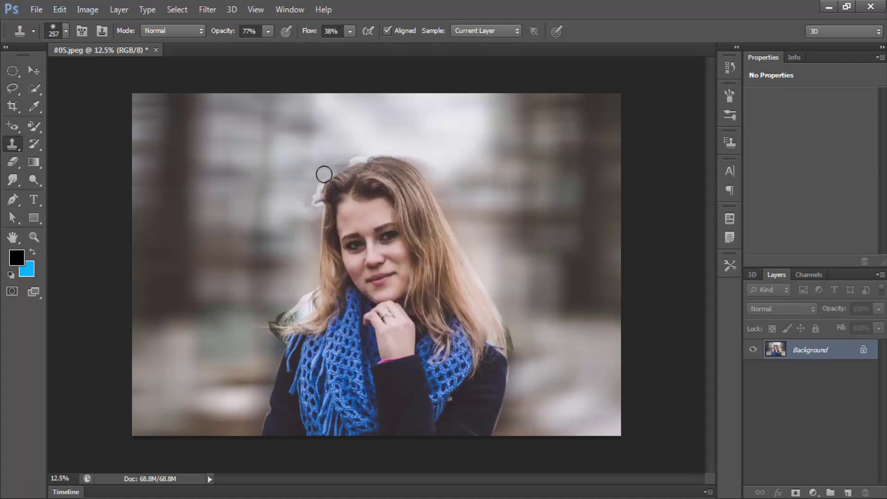
{"action": "mouse_move", "coordinate": [307, 226]}
{"action": "left_mouse_down"}
{"action": "mouse_move", "coordinate": [280, 307]}
{"action": "mouse_move", "coordinate": [289, 318]}
{"action": "left_mouse_up"}
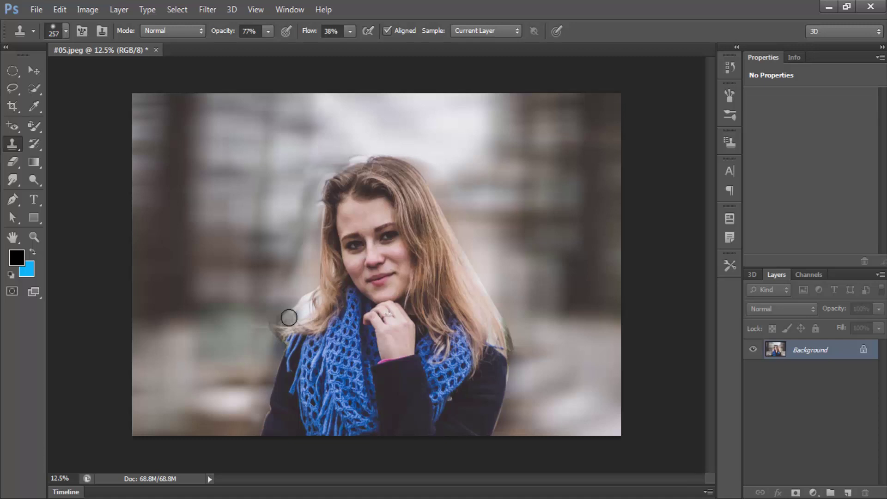
Set up the Blur tool with a smaller brush size.
{"action": "left_click", "coordinate": [13, 180]}
{"action": "right_click", "coordinate": [326, 176]}
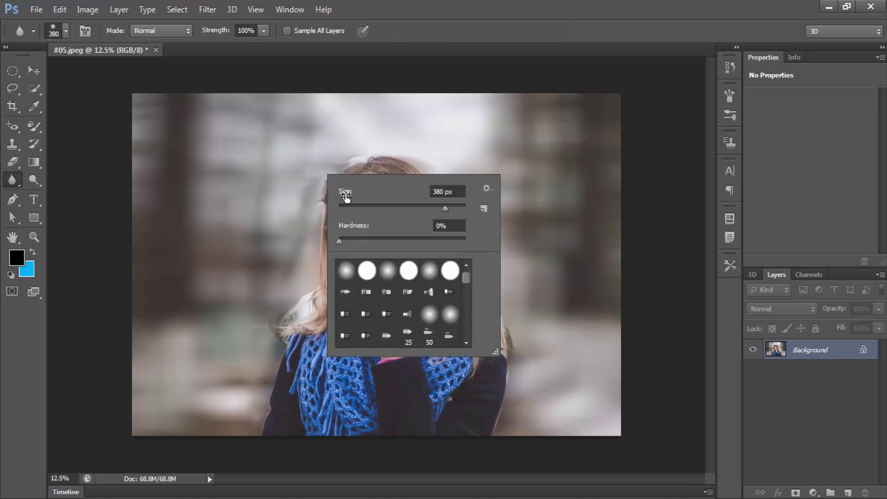
{"action": "left_click", "coordinate": [384, 206]}
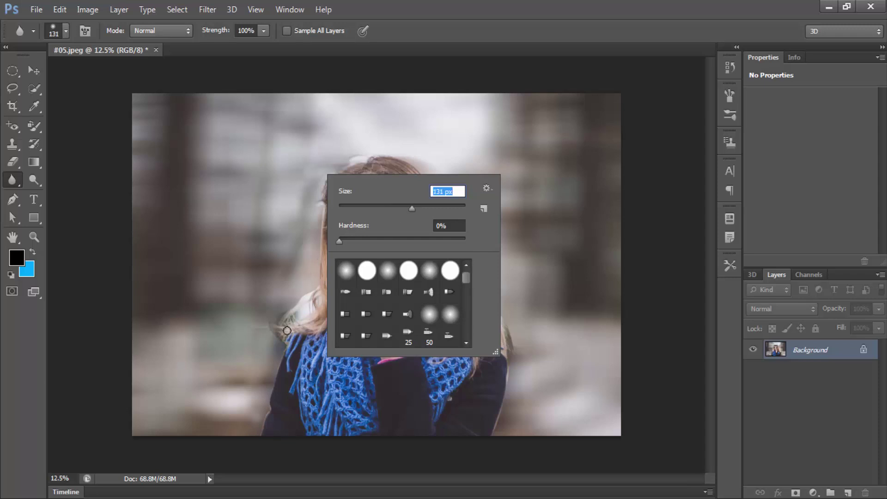
{"action": "right_click", "coordinate": [25, 179]}
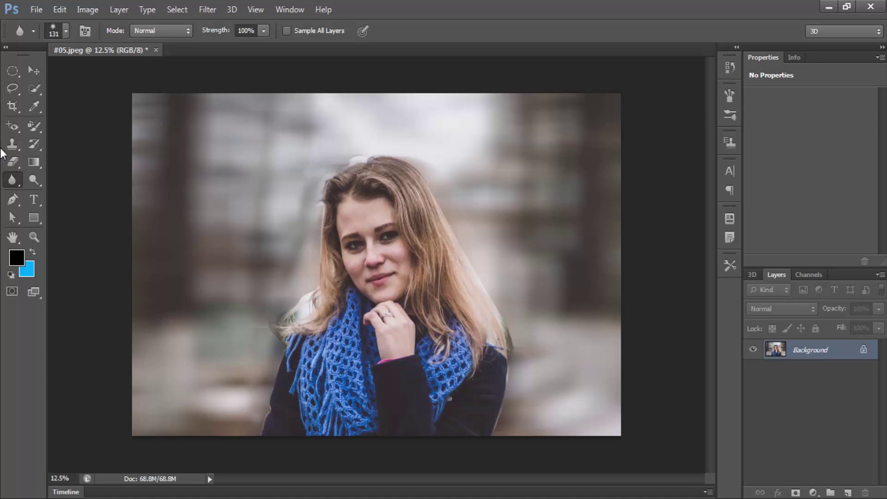
{"action": "left_click", "coordinate": [12, 144]}
{"action": "left_click", "coordinate": [69, 135]}
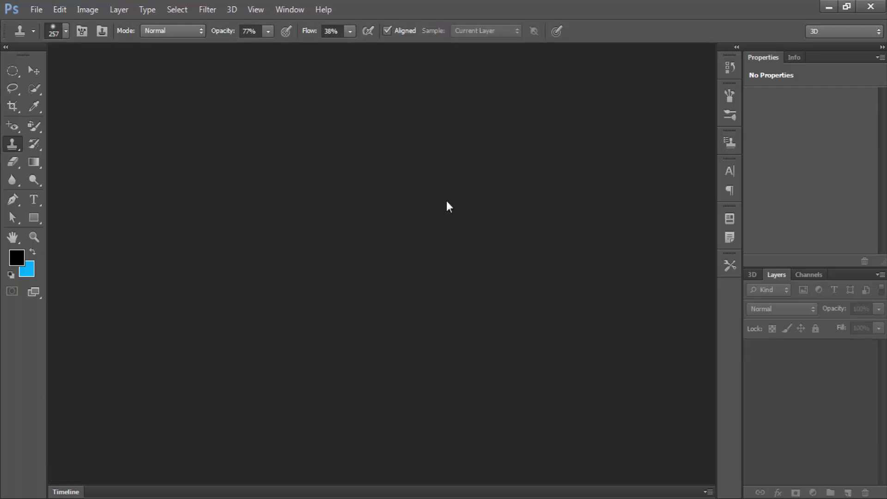
Open the unedited #05 photo from the Desktop as a fresh document.
{"action": "left_click", "coordinate": [88, 9]}
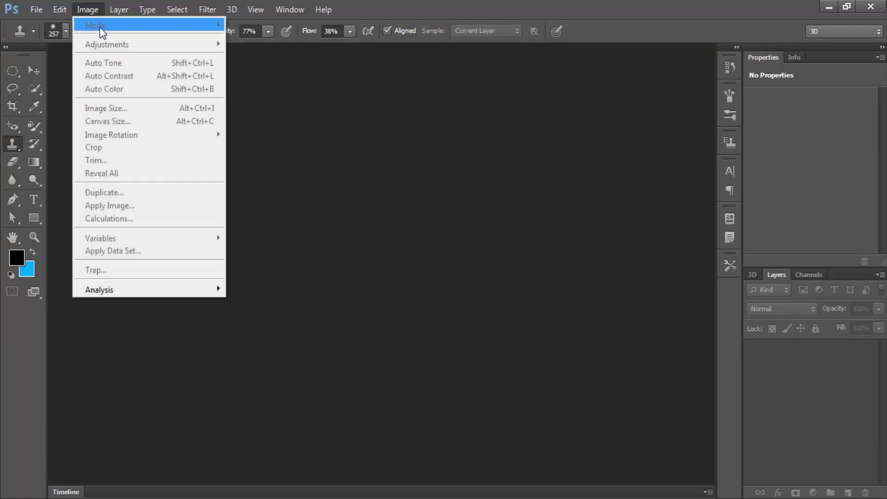
{"action": "left_click", "coordinate": [368, 257]}
{"action": "double_click", "coordinate": [417, 270]}
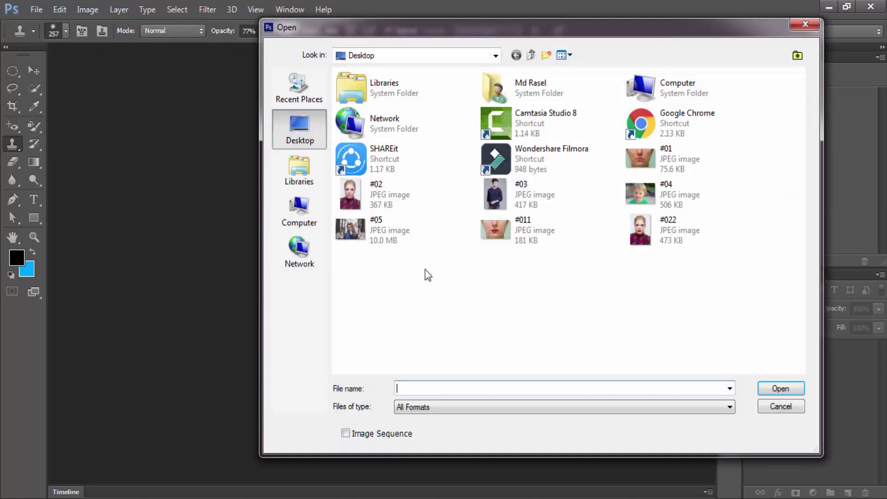
{"action": "double_click", "coordinate": [382, 238]}
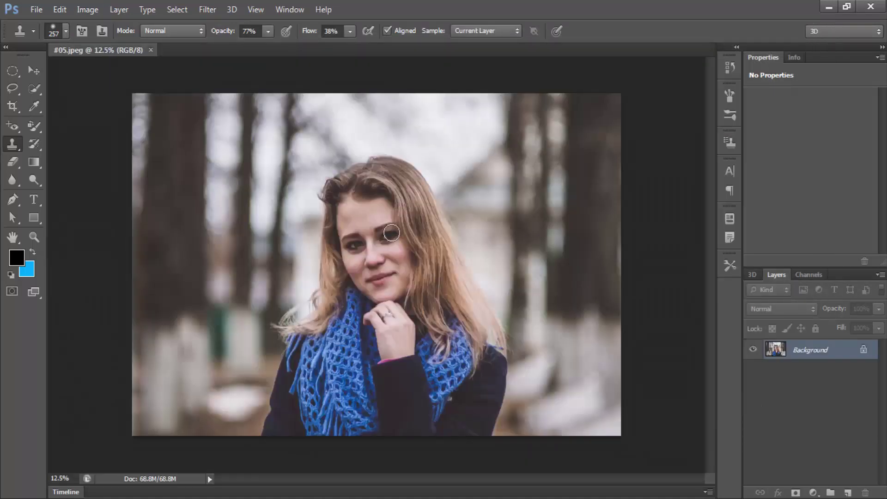
{"action": "left_click", "coordinate": [87, 9]}
{"action": "mouse_move", "coordinate": [106, 44]}
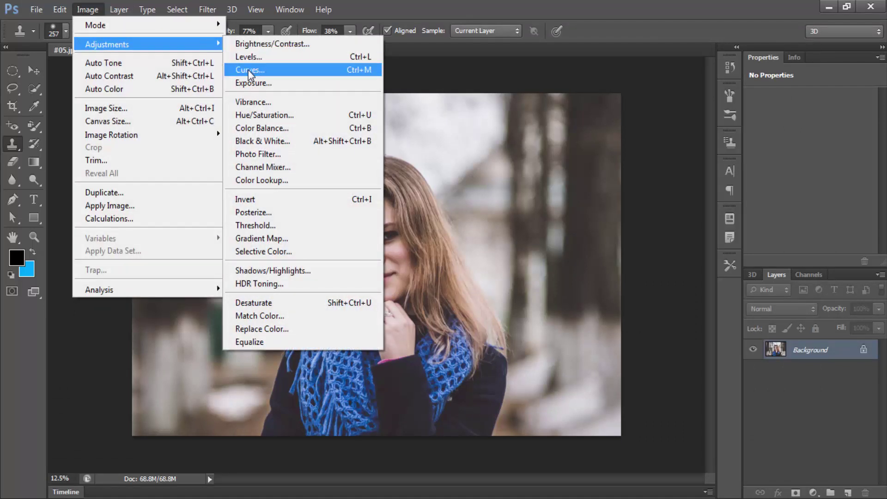
Brighten the photo with Curves by lifting the RGB midtone point.
{"action": "left_click", "coordinate": [250, 70]}
{"action": "left_click_drag", "start_coordinate": [617, 218], "coordinate": [610, 188]}
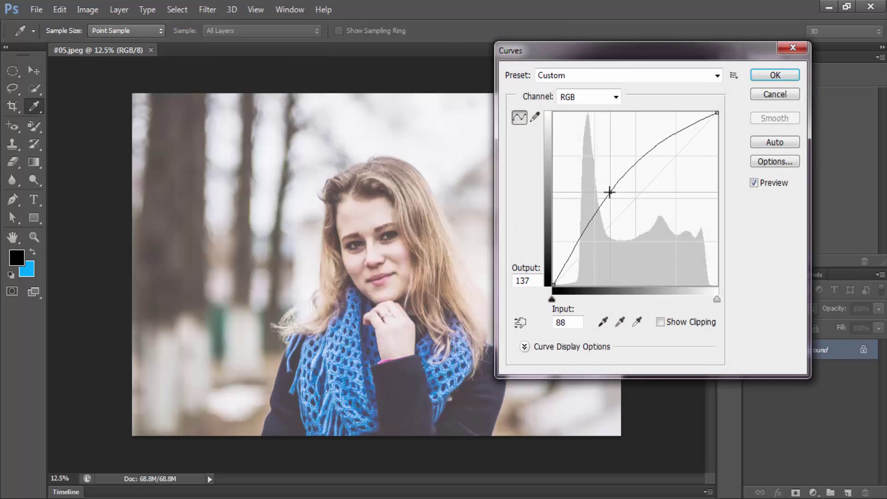
{"action": "left_click", "coordinate": [775, 75]}
{"action": "key", "text": "s"}
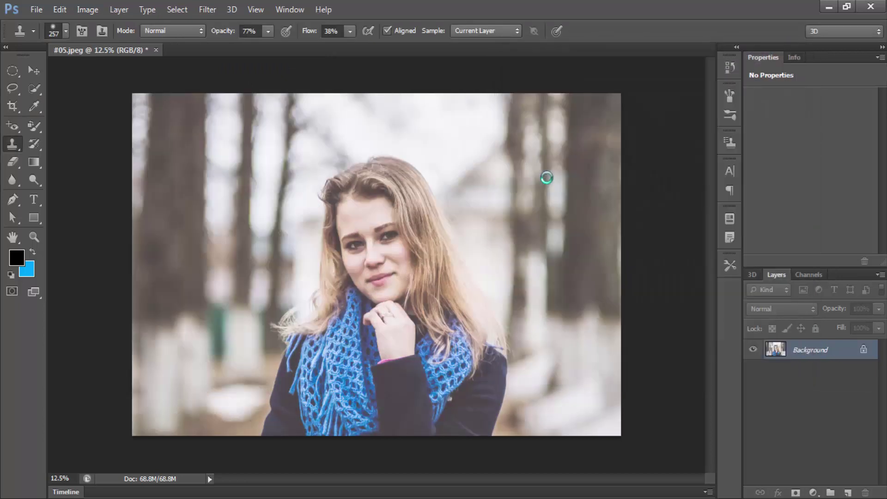
Apply Levels with black input 44 and midtone 1.40.
{"action": "key", "text": "ctrl+l"}
{"action": "left_click_drag", "start_coordinate": [538, 235], "coordinate": [567, 235]}
{"action": "left_click_drag", "start_coordinate": [635, 236], "coordinate": [619, 235]}
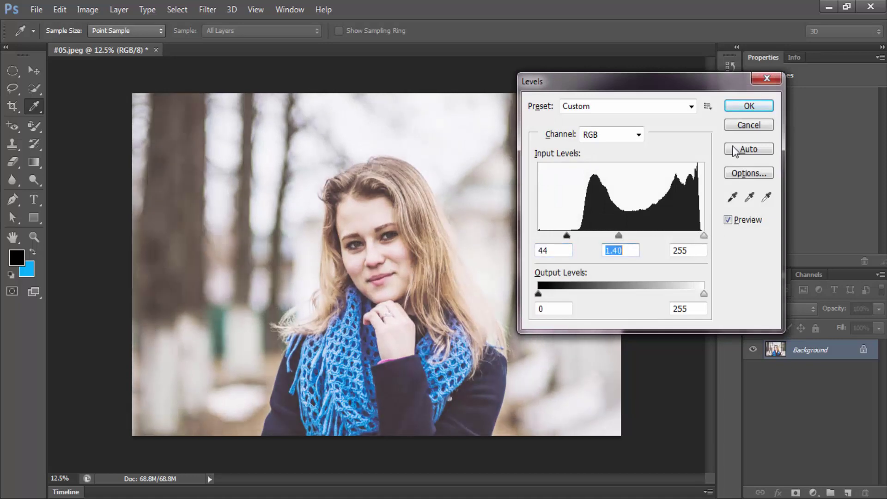
{"action": "left_click", "coordinate": [749, 106]}
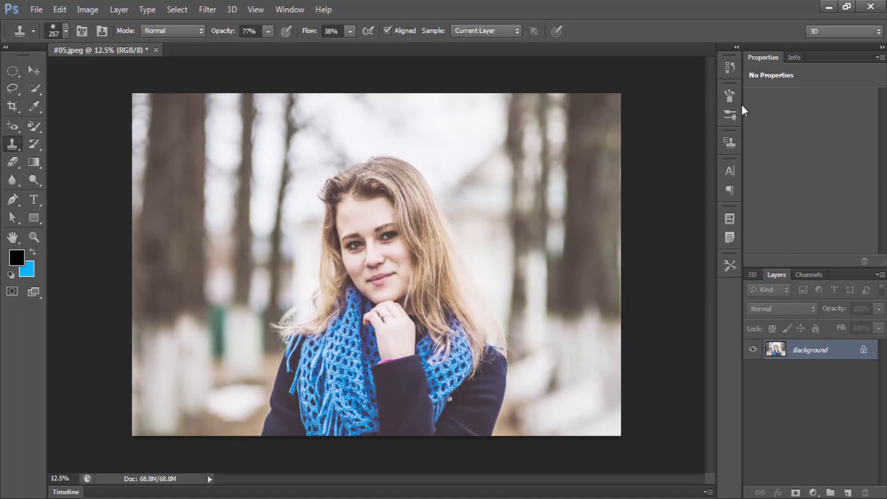
{"action": "key", "text": "ctrl+u"}
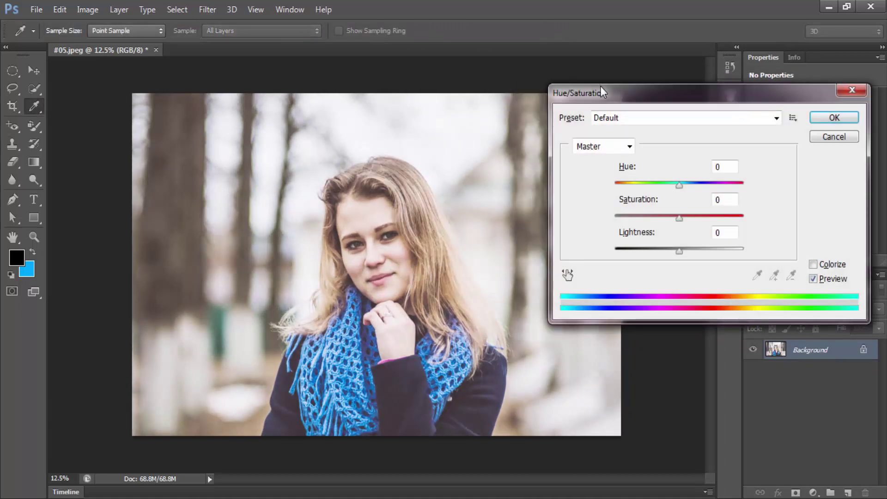
{"action": "left_click_drag", "start_coordinate": [605, 93], "coordinate": [412, 124]}
{"action": "left_click_drag", "start_coordinate": [454, 204], "coordinate": [485, 203]}
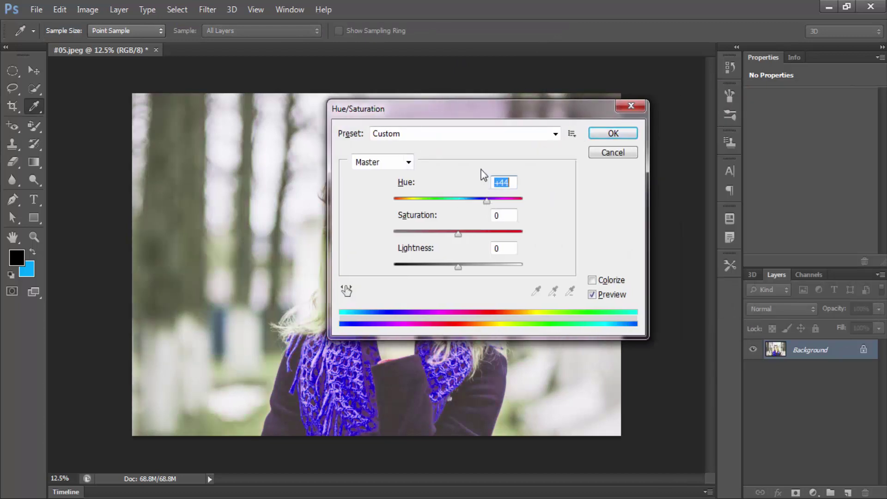
{"action": "left_click_drag", "start_coordinate": [457, 109], "coordinate": [684, 97]}
{"action": "mouse_move", "coordinate": [704, 197]}
{"action": "left_mouse_down"}
{"action": "mouse_move", "coordinate": [627, 196]}
{"action": "mouse_move", "coordinate": [668, 196]}
{"action": "left_mouse_up"}
{"action": "left_click", "coordinate": [839, 140]}
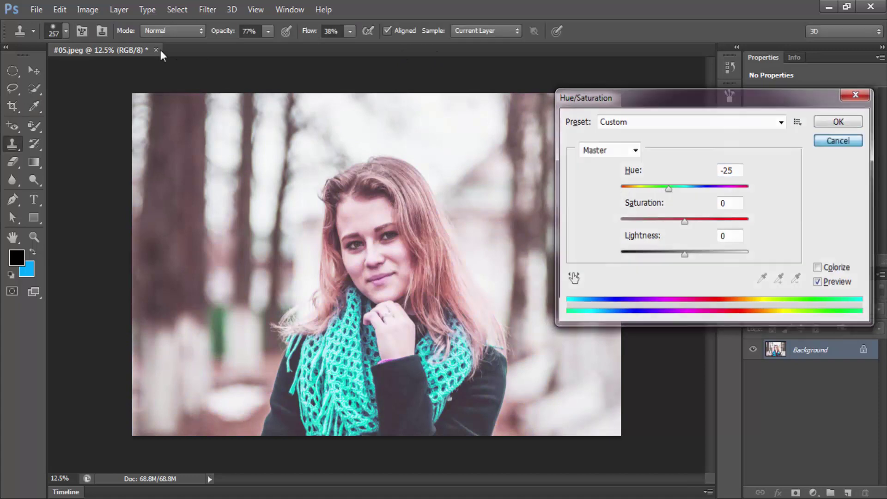
{"action": "left_click", "coordinate": [88, 10]}
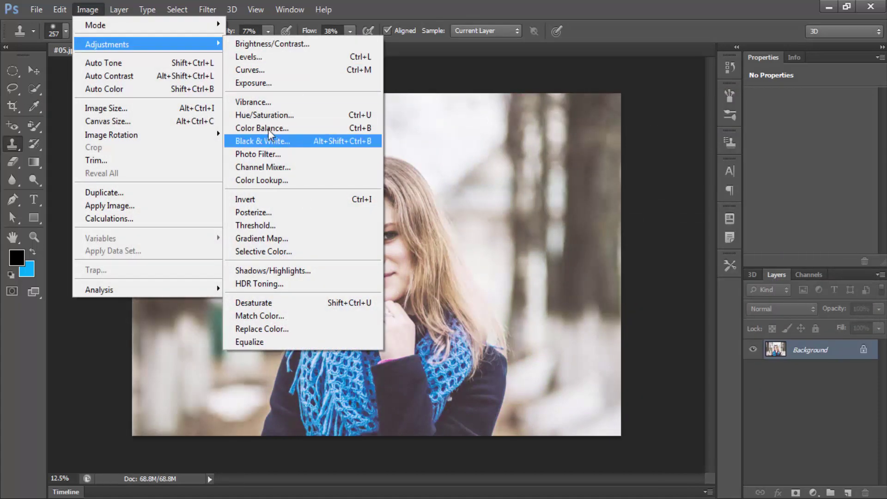
{"action": "left_click", "coordinate": [261, 115]}
{"action": "key", "text": "shift+Down"}
{"action": "key", "text": "Down"}
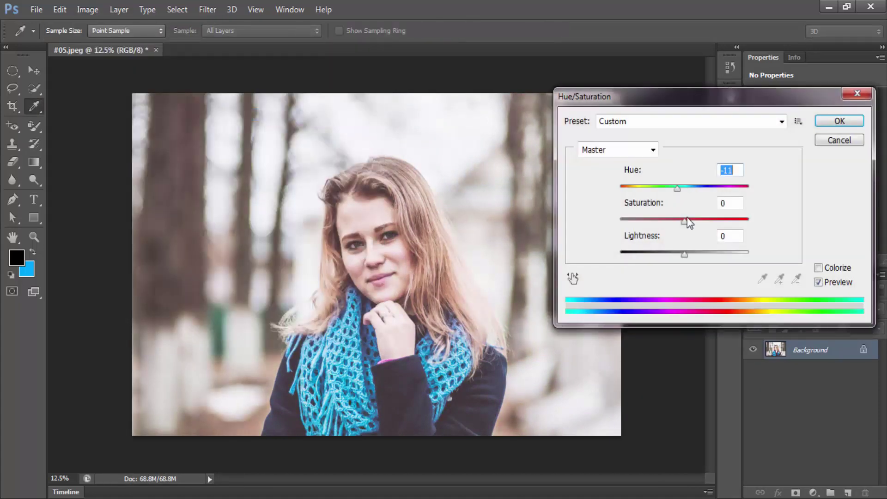
{"action": "left_click_drag", "start_coordinate": [701, 255], "coordinate": [648, 254]}
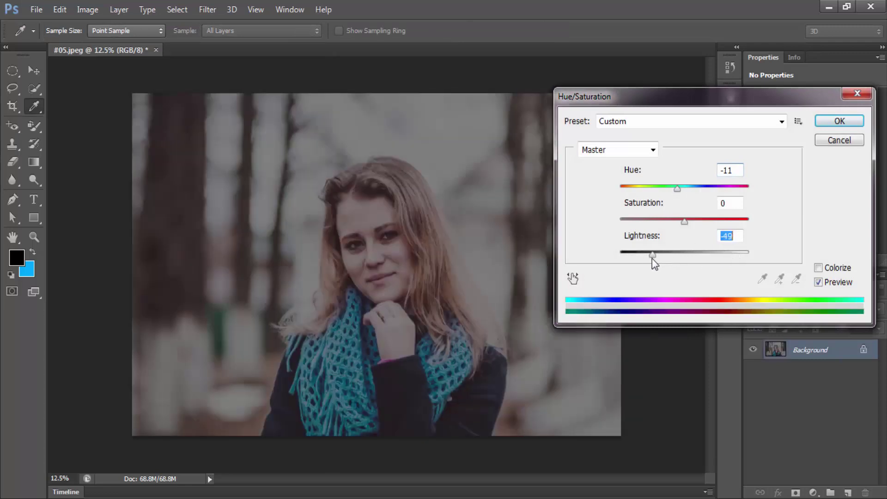
{"action": "left_click", "coordinate": [833, 141]}
{"action": "key", "text": "s"}
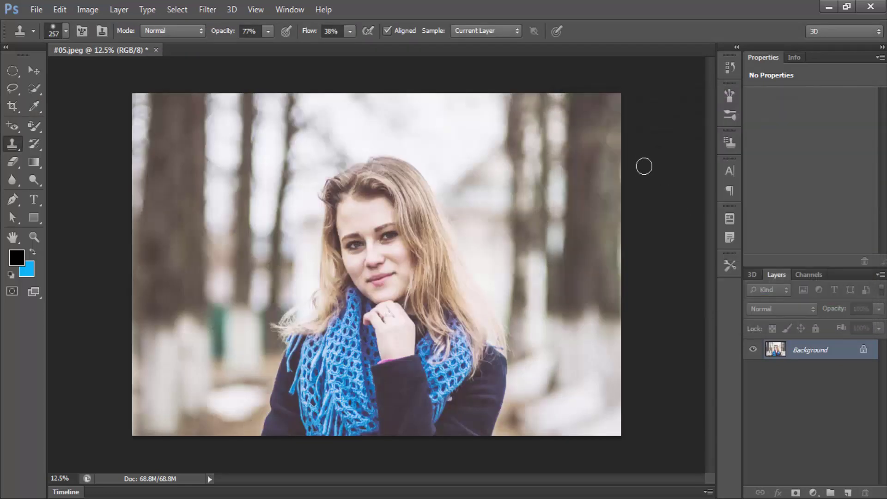
Apply Levels brightening the midtones to about 1.19.
{"action": "key", "text": "ctrl+l"}
{"action": "left_click_drag", "start_coordinate": [621, 235], "coordinate": [612, 236]}
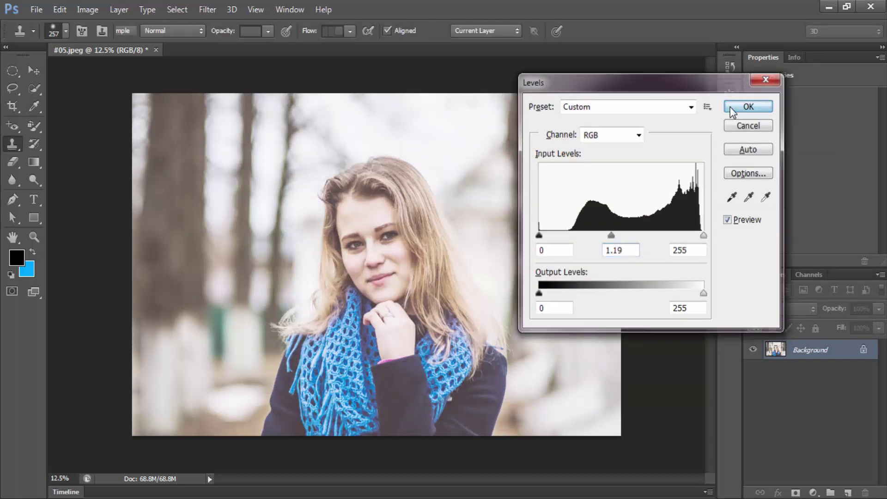
{"action": "left_click", "coordinate": [730, 107]}
{"action": "key", "text": "i"}
Apply a second Levels raising the black point to about 10.
{"action": "key", "text": "ctrl+l"}
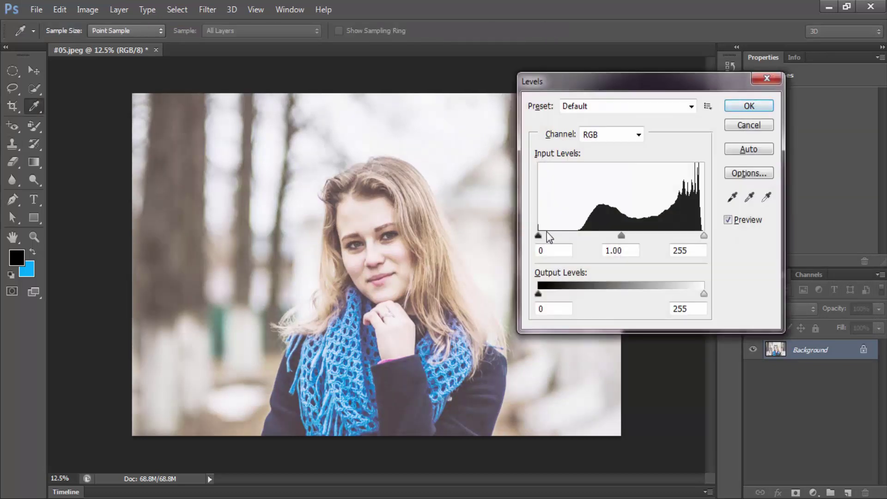
{"action": "left_click_drag", "start_coordinate": [539, 235], "coordinate": [545, 236]}
{"action": "left_click", "coordinate": [739, 106]}
{"action": "key", "text": "s"}
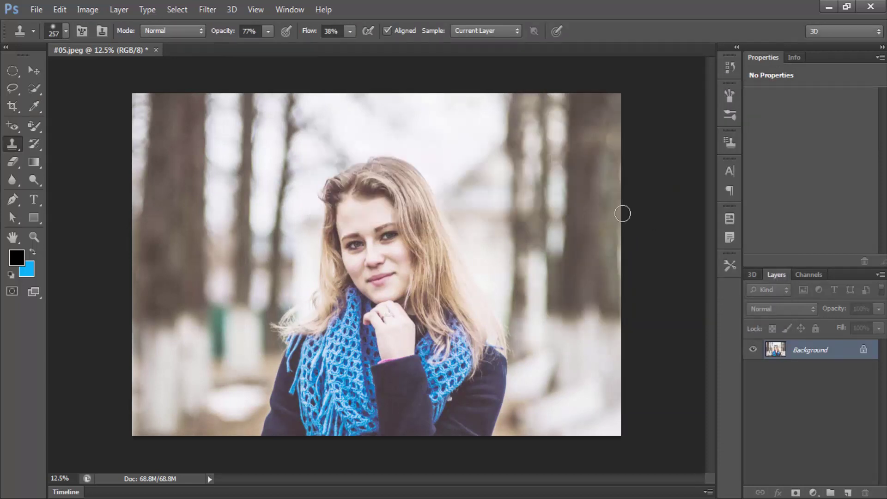
Increase the photo's contrast with Brightness/Contrast.
{"action": "left_click", "coordinate": [88, 10]}
{"action": "mouse_move", "coordinate": [107, 44]}
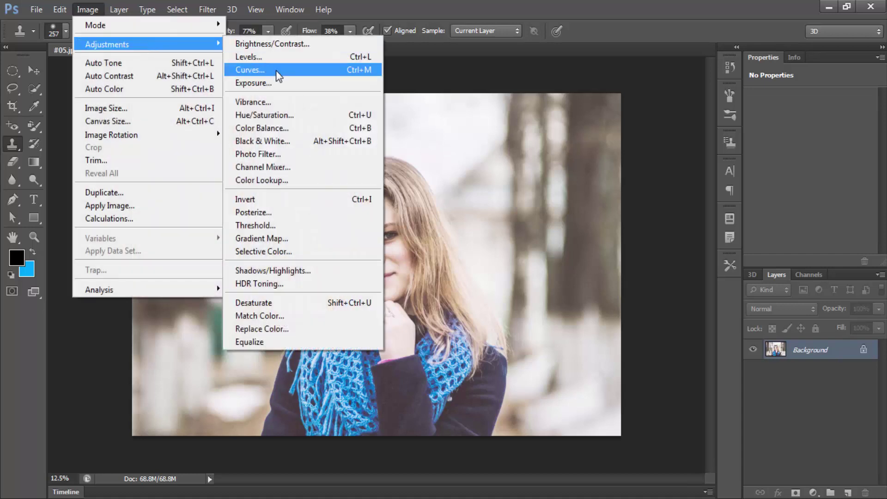
{"action": "left_click", "coordinate": [255, 46]}
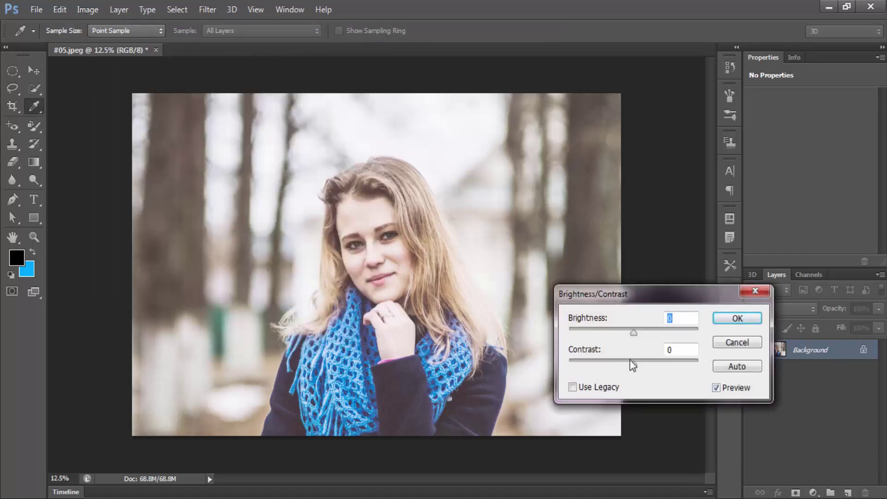
{"action": "mouse_move", "coordinate": [631, 362]}
{"action": "left_mouse_down"}
{"action": "mouse_move", "coordinate": [615, 365]}
{"action": "mouse_move", "coordinate": [662, 365]}
{"action": "left_mouse_up"}
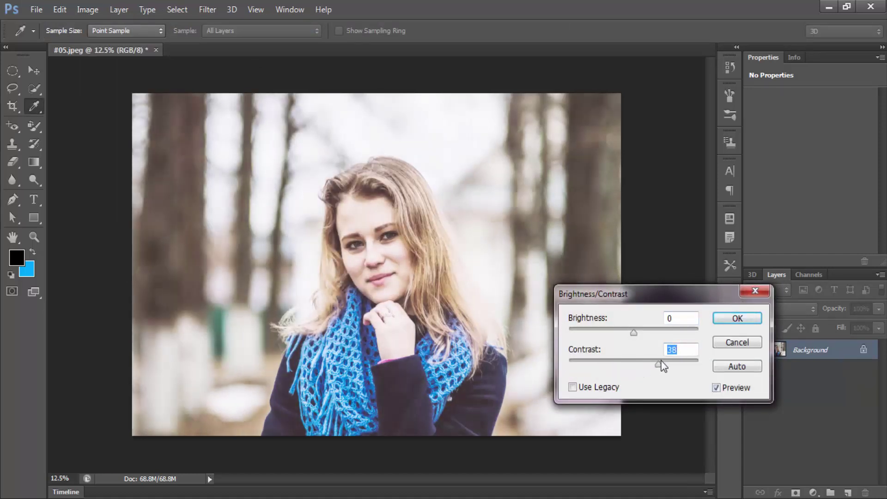
{"action": "left_click", "coordinate": [737, 318]}
{"action": "key", "text": "s"}
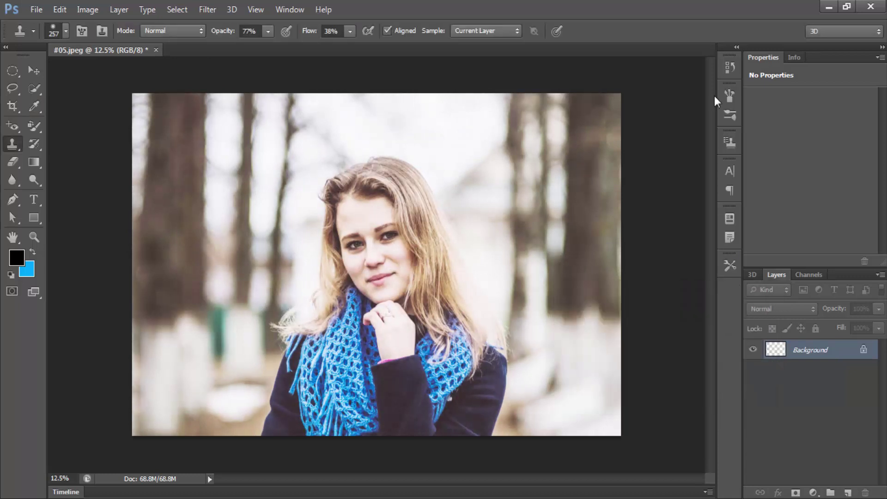
Compare the adjusted photo with its original state in the History panel.
{"action": "left_click", "coordinate": [727, 73]}
{"action": "left_click", "coordinate": [653, 99]}
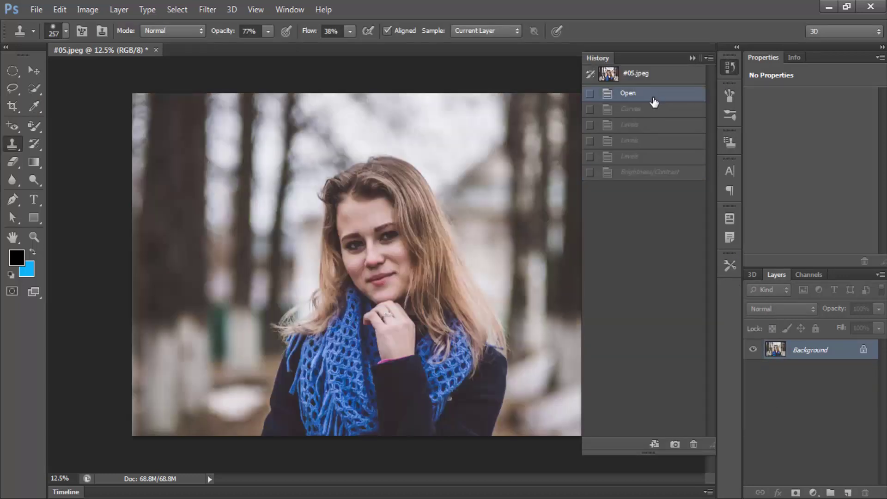
{"action": "left_click", "coordinate": [646, 171]}
{"action": "left_click", "coordinate": [731, 68]}
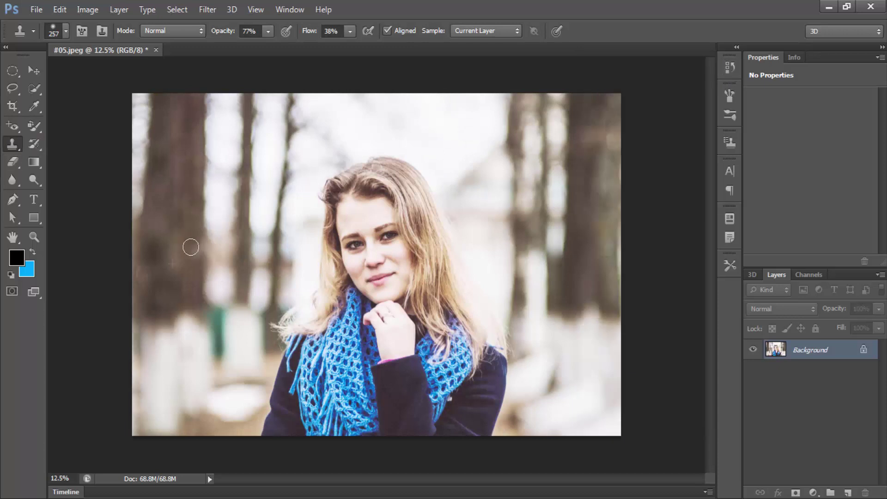
Retouch patches with clone strokes, undoing the smear beside the right eye.
{"action": "left_click_drag", "start_coordinate": [206, 253], "coordinate": [224, 230]}
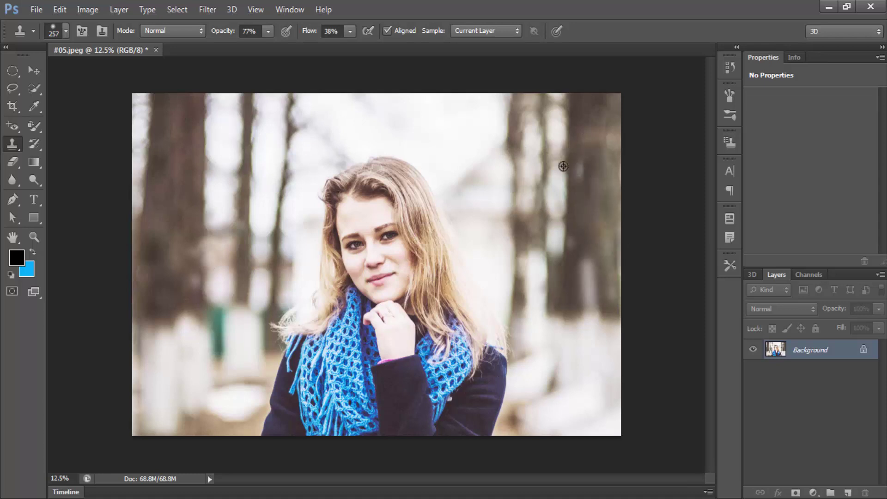
{"action": "left_click", "coordinate": [730, 65]}
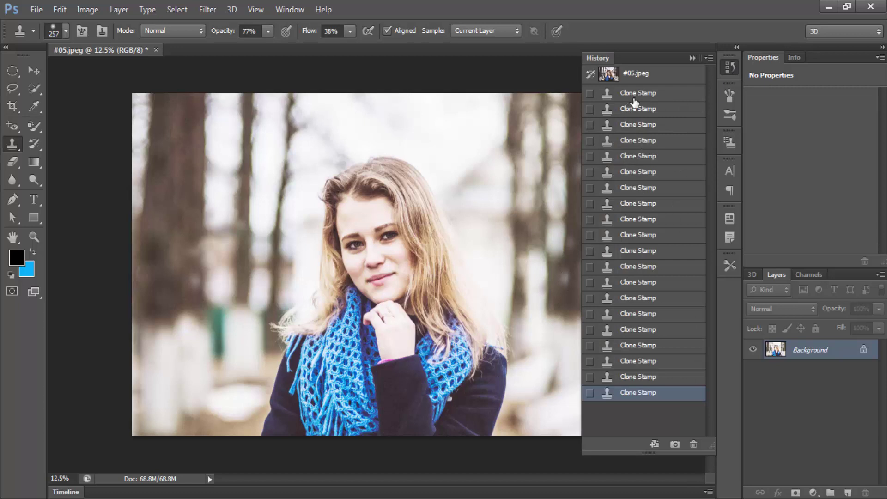
{"action": "left_click", "coordinate": [733, 71]}
{"action": "key", "text": "i"}
{"action": "key", "text": "ctrl+l"}
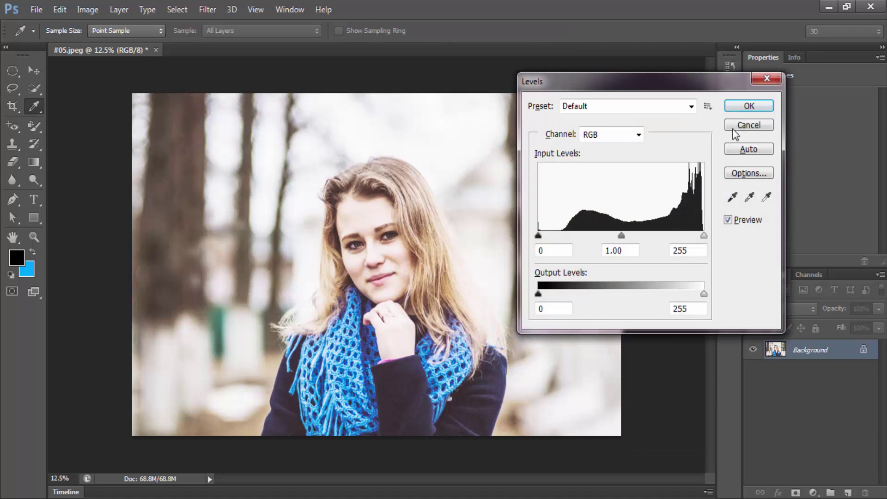
{"action": "left_click", "coordinate": [733, 129]}
{"action": "key", "text": "s"}
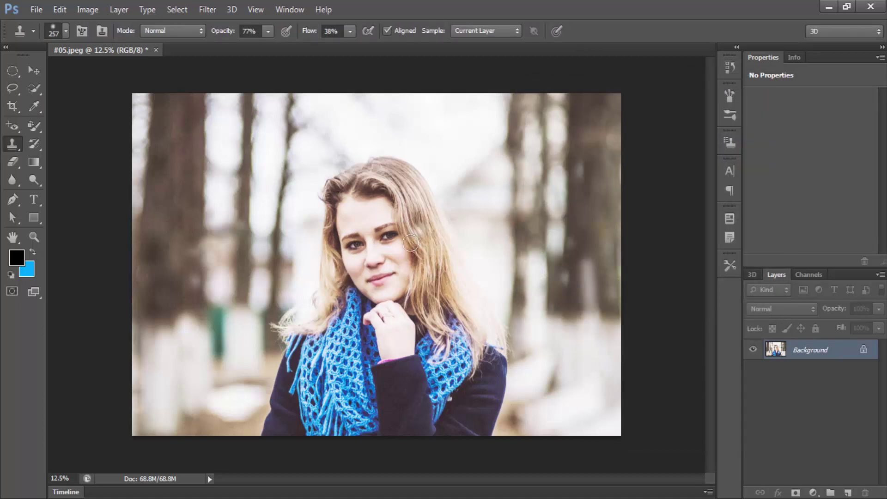
{"action": "left_click_drag", "start_coordinate": [414, 222], "coordinate": [390, 243]}
{"action": "key", "text": "ctrl+z"}
Revert the photo to its original History state and add a Gradient fill layer.
{"action": "left_click", "coordinate": [730, 67]}
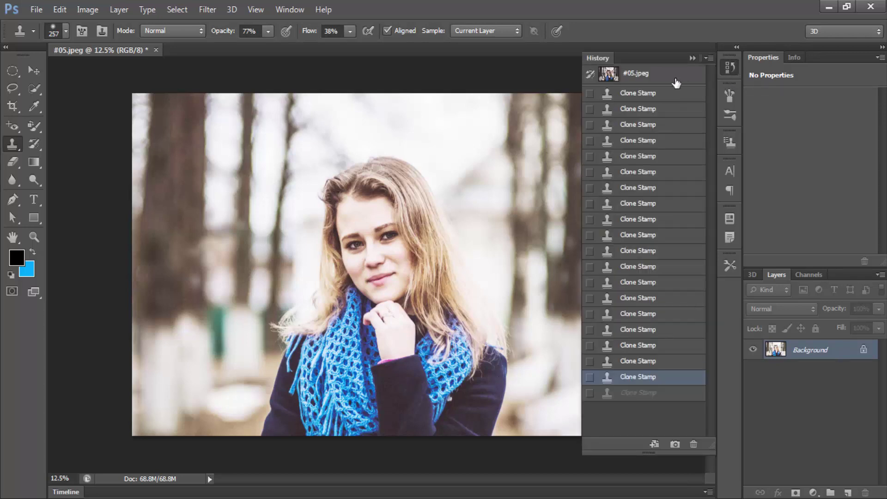
{"action": "left_click", "coordinate": [677, 81]}
{"action": "left_click", "coordinate": [813, 493]}
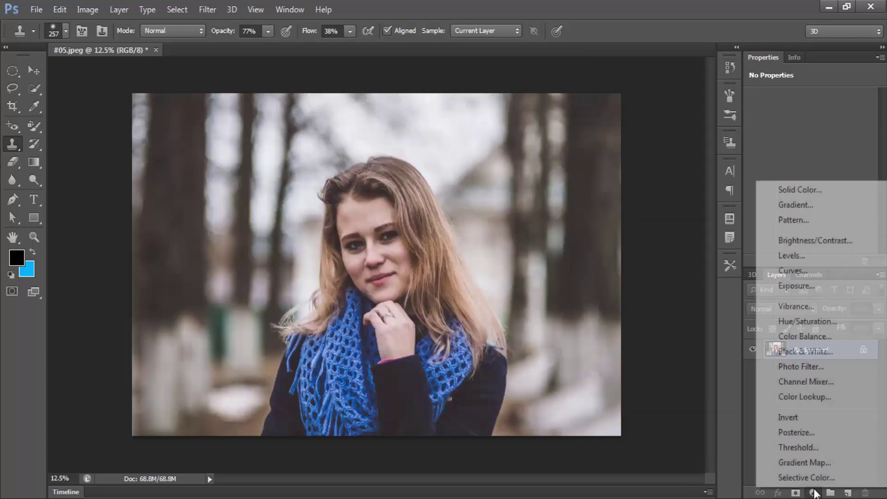
{"action": "left_click", "coordinate": [813, 492]}
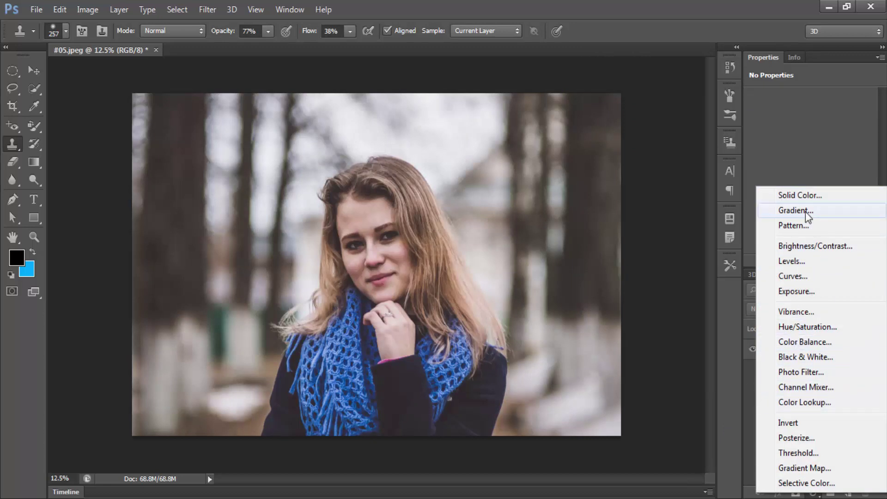
{"action": "left_click", "coordinate": [805, 211]}
Set the gradient fill to the red preset at a 0° angle.
{"action": "left_click_drag", "start_coordinate": [442, 119], "coordinate": [607, 90]}
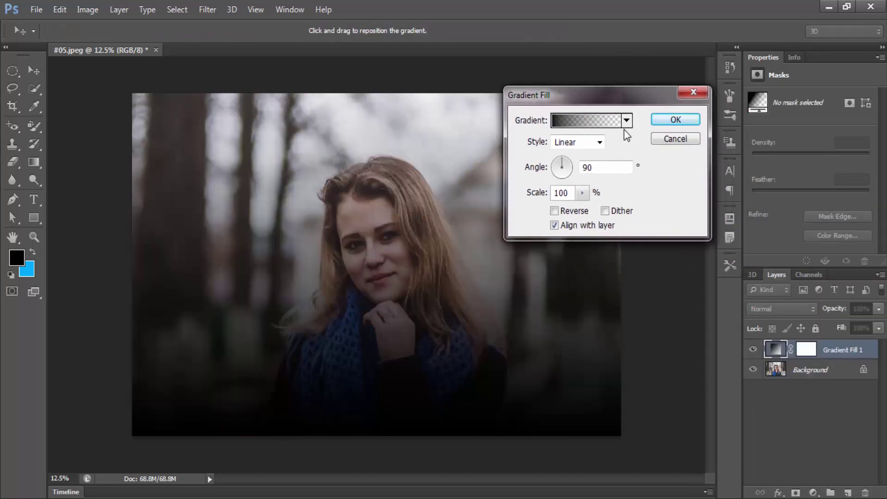
{"action": "left_click", "coordinate": [609, 121]}
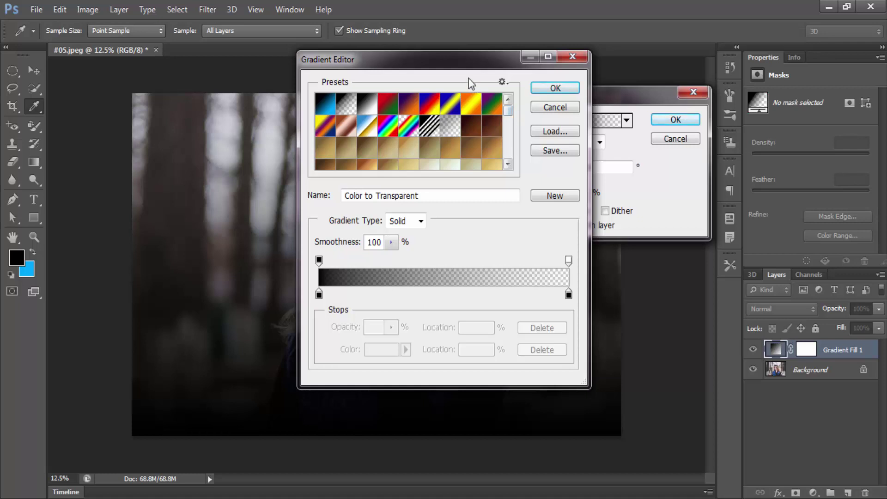
{"action": "left_click_drag", "start_coordinate": [468, 59], "coordinate": [742, 54]}
{"action": "left_click_drag", "start_coordinate": [779, 103], "coordinate": [787, 144]}
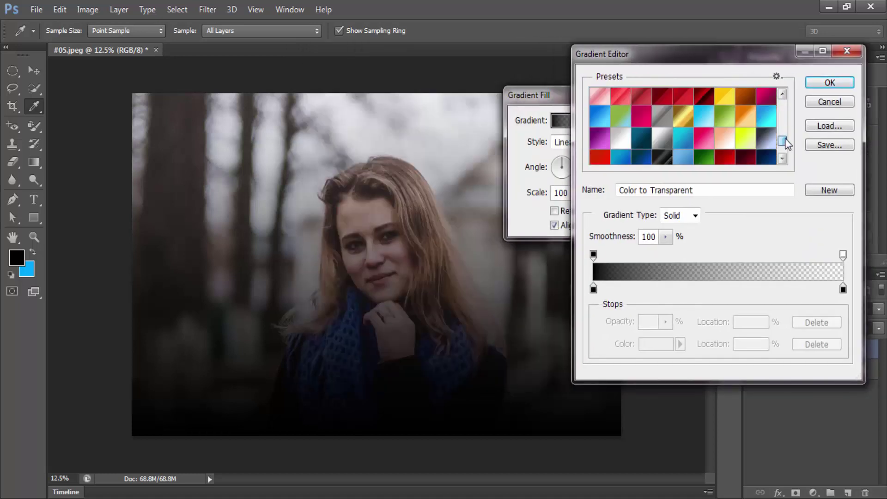
{"action": "left_click", "coordinate": [681, 143]}
{"action": "left_click", "coordinate": [711, 163]}
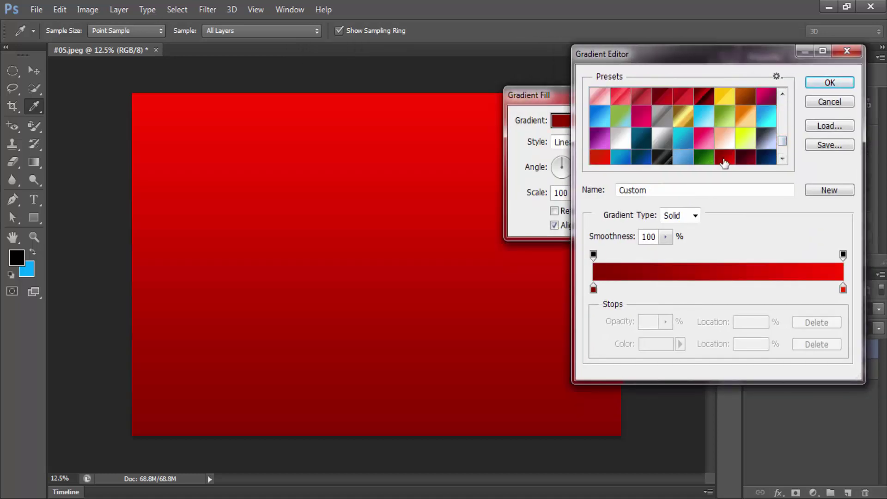
{"action": "left_click", "coordinate": [827, 83]}
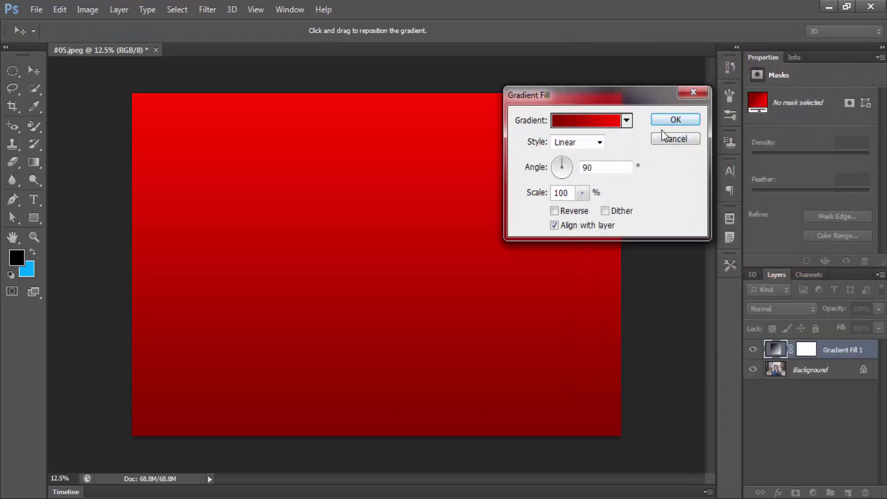
{"action": "left_click_drag", "start_coordinate": [614, 169], "coordinate": [495, 162]}
{"action": "type", "text": "0"}
{"action": "left_click", "coordinate": [675, 119]}
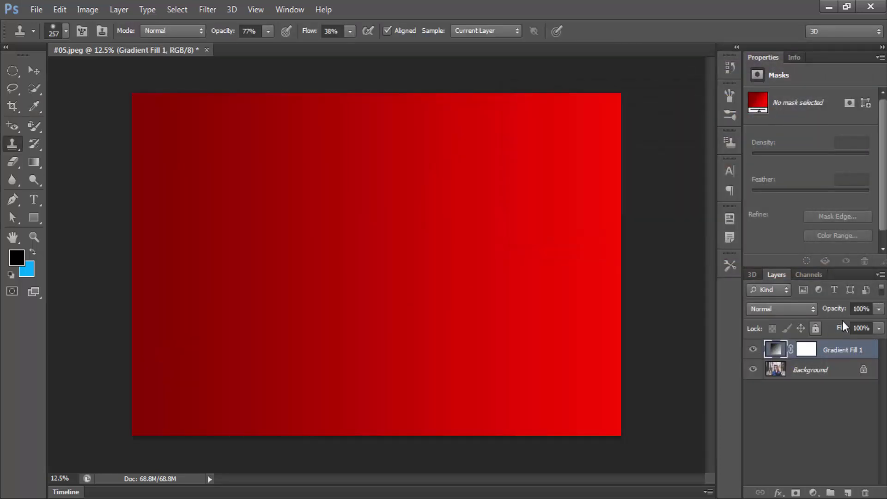
Adjust the gradient fill layer's opacity.
{"action": "left_click", "coordinate": [879, 309]}
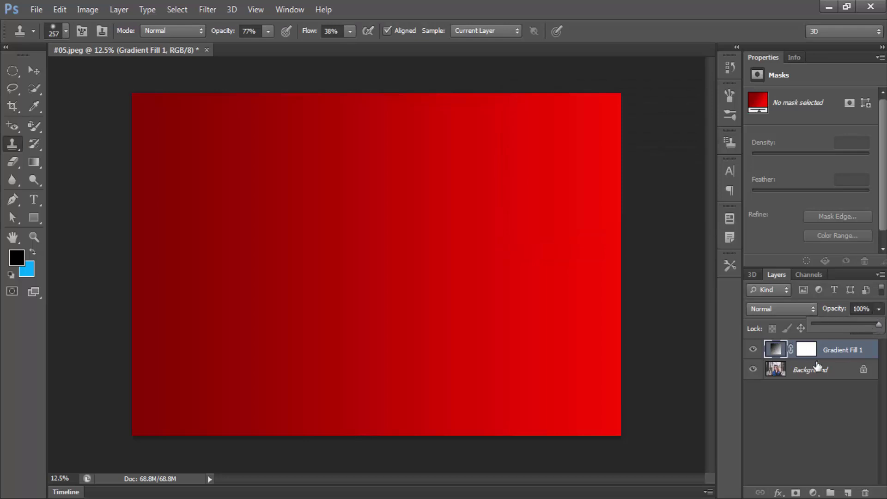
{"action": "left_click", "coordinate": [781, 359]}
{"action": "left_click", "coordinate": [879, 308]}
{"action": "mouse_move", "coordinate": [836, 325]}
{"action": "left_mouse_down"}
{"action": "mouse_move", "coordinate": [818, 326]}
{"action": "mouse_move", "coordinate": [879, 325]}
{"action": "left_mouse_up"}
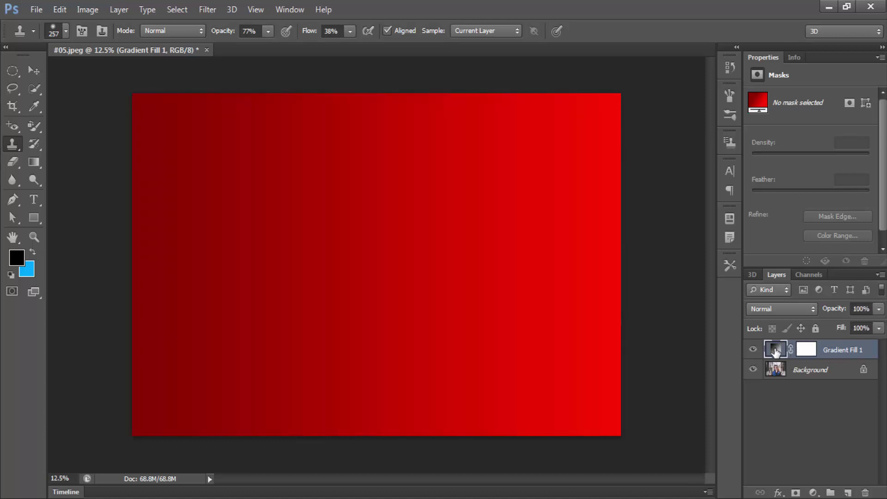
Edit the gradient stops to bright red (R 255) on the left and cyan on the right.
{"action": "double_click", "coordinate": [776, 351]}
{"action": "left_click", "coordinate": [601, 122]}
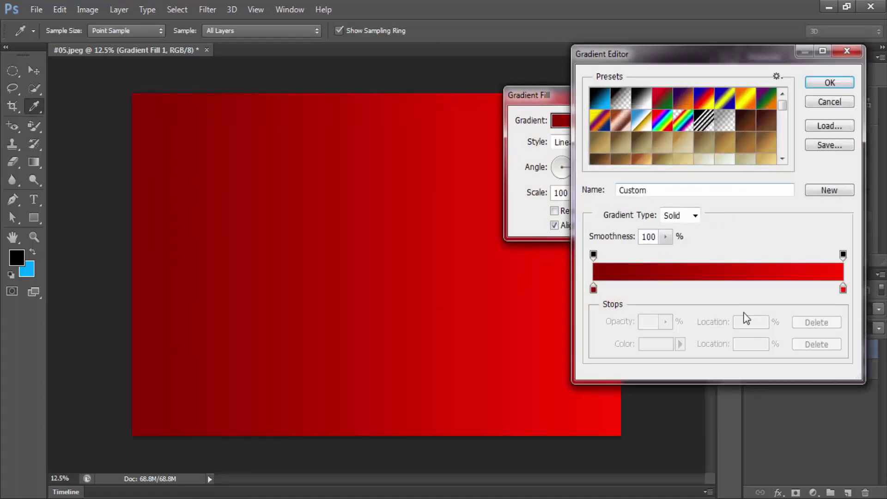
{"action": "double_click", "coordinate": [844, 288]}
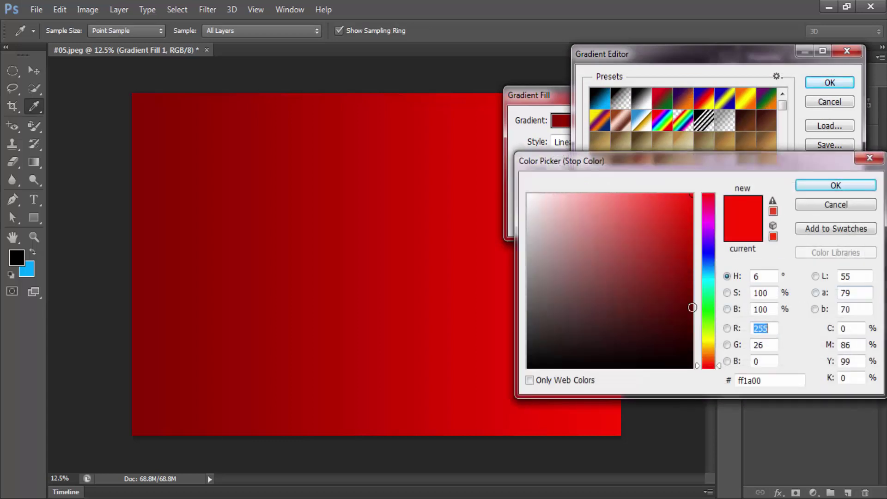
{"action": "left_click", "coordinate": [711, 274]}
{"action": "left_click", "coordinate": [855, 186]}
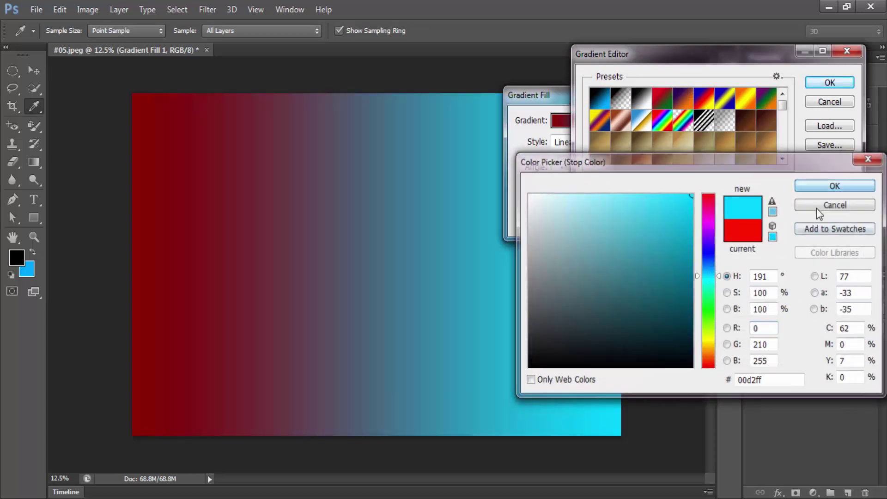
{"action": "double_click", "coordinate": [593, 290]}
{"action": "double_click", "coordinate": [762, 328]}
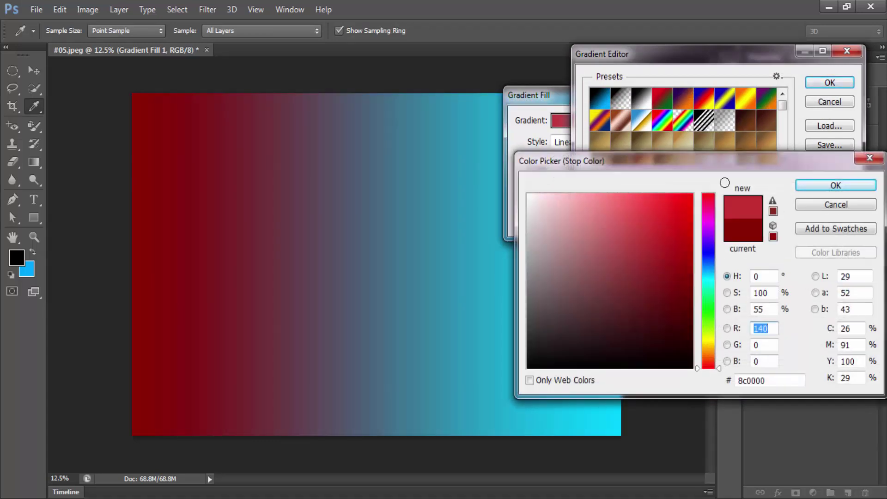
{"action": "type", "text": "255"}
{"action": "left_click", "coordinate": [834, 185]}
{"action": "left_click", "coordinate": [830, 82]}
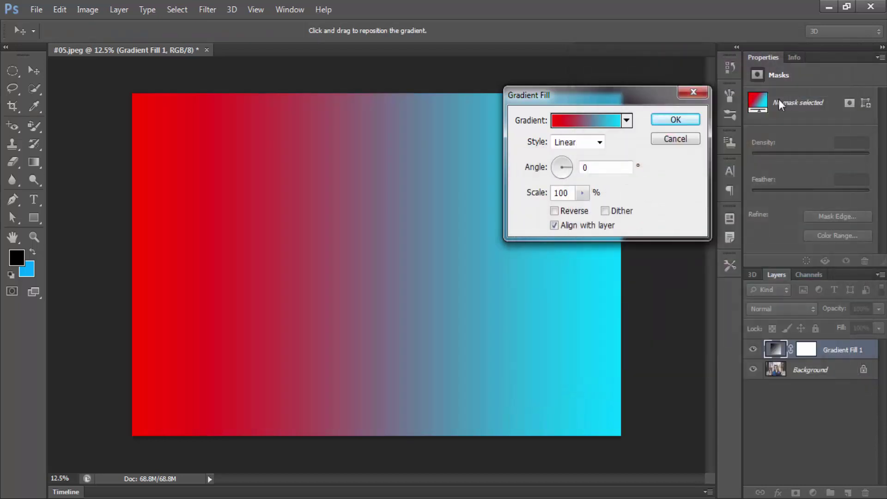
Apply the red-to-cyan fill at about 20% opacity and reselect Gradient Fill 1.
{"action": "left_click", "coordinate": [678, 119]}
{"action": "left_click", "coordinate": [878, 309]}
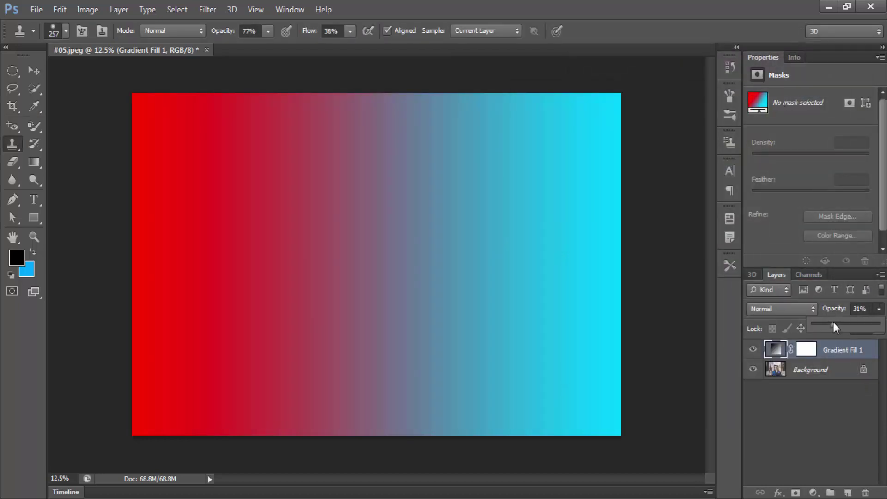
{"action": "left_click_drag", "start_coordinate": [834, 324], "coordinate": [829, 331]}
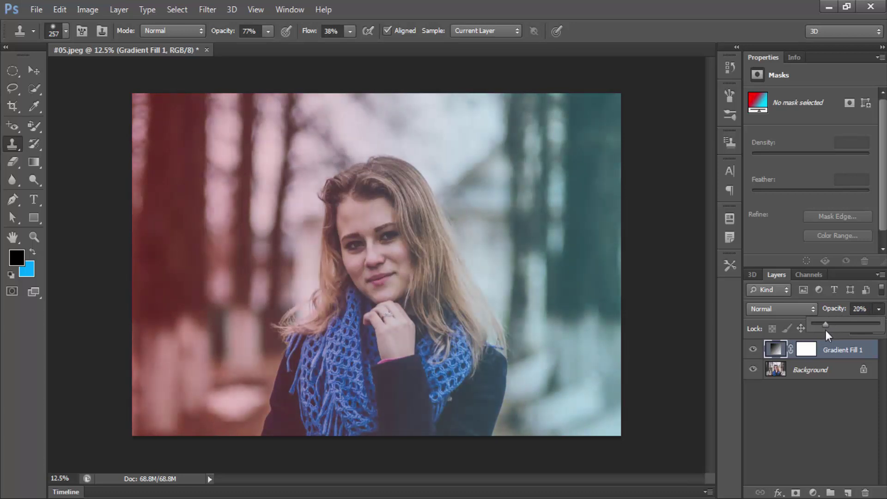
{"action": "left_click", "coordinate": [811, 369]}
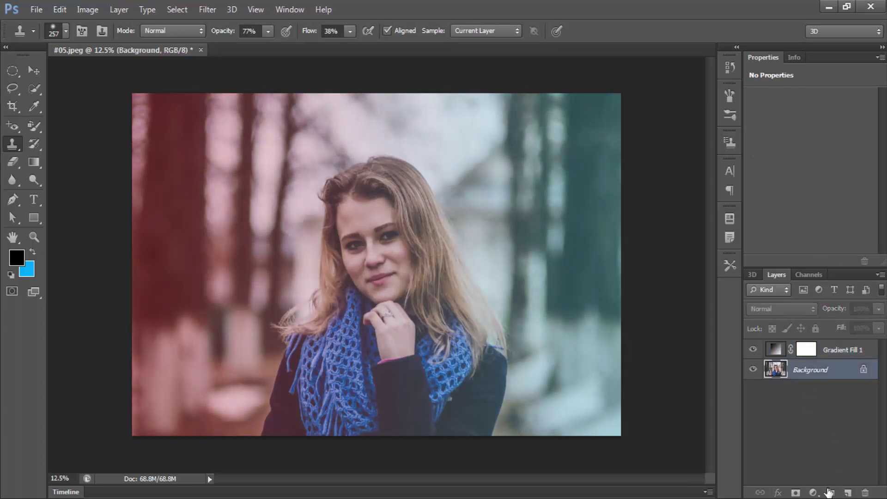
{"action": "left_click", "coordinate": [802, 358]}
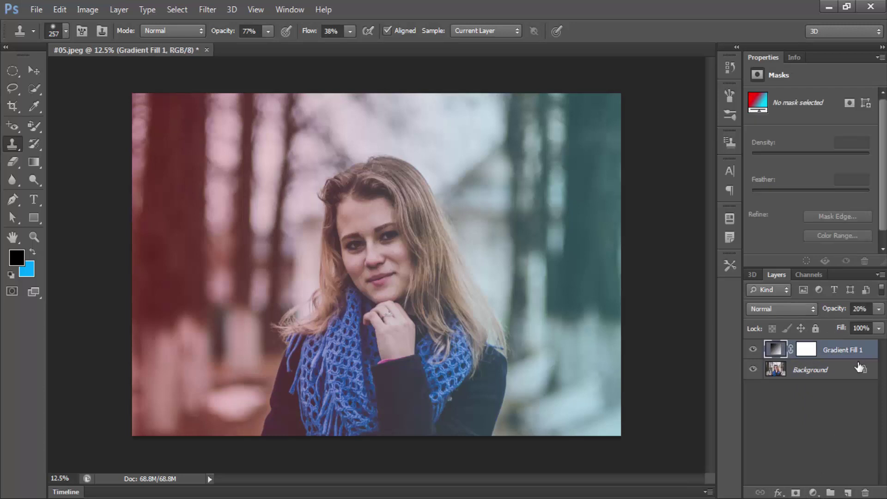
{"action": "right_click", "coordinate": [850, 351]}
{"action": "left_click", "coordinate": [850, 351]}
Delete Gradient Fill 1, then add and undo a Photo Filter layer.
{"action": "left_click", "coordinate": [754, 350]}
{"action": "left_click_drag", "start_coordinate": [841, 351], "coordinate": [864, 492]}
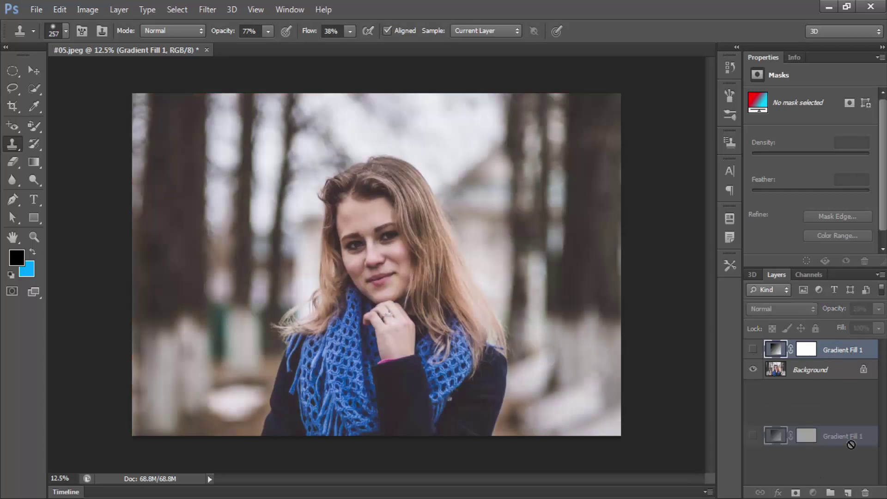
{"action": "left_click", "coordinate": [813, 493]}
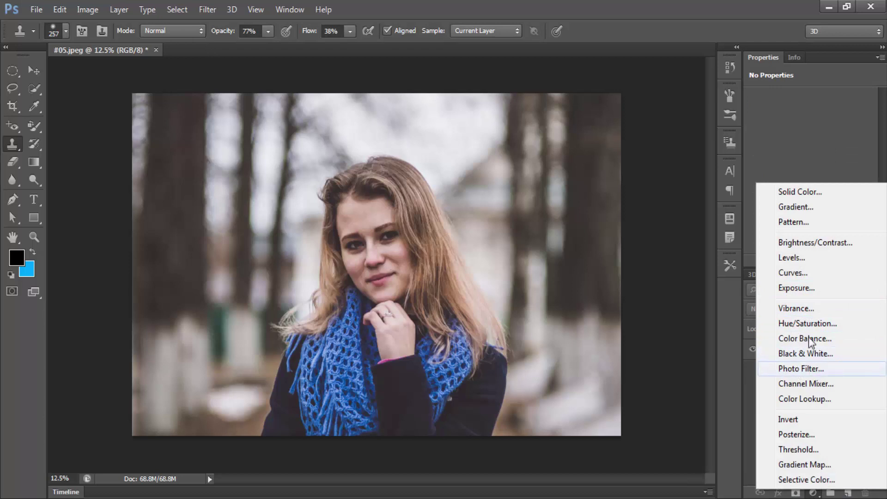
{"action": "left_click", "coordinate": [820, 369]}
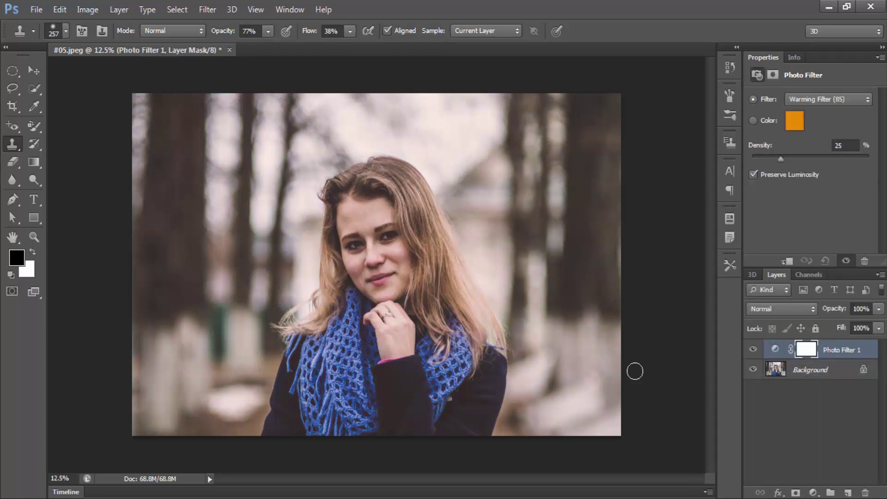
{"action": "key", "text": "ctrl+z"}
{"action": "left_click", "coordinate": [812, 492]}
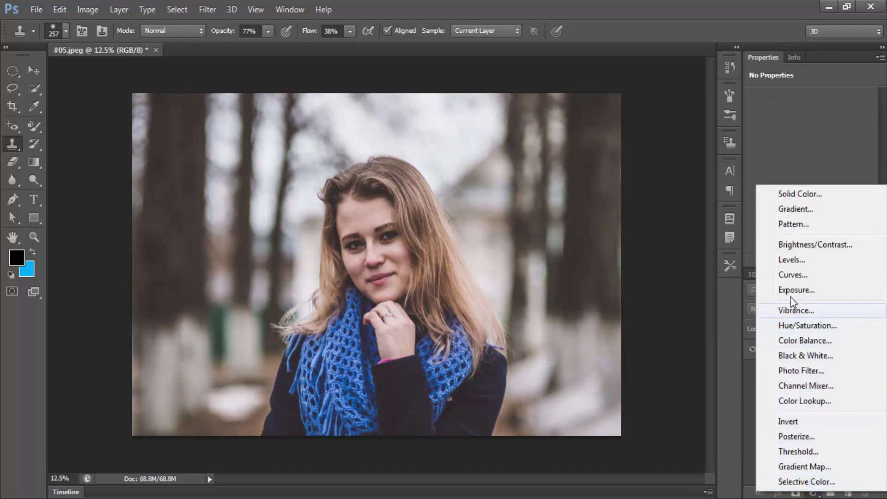
Add a lifted Curves layer and a Levels layer with higher black point and brighter midtones.
{"action": "left_click", "coordinate": [792, 275]}
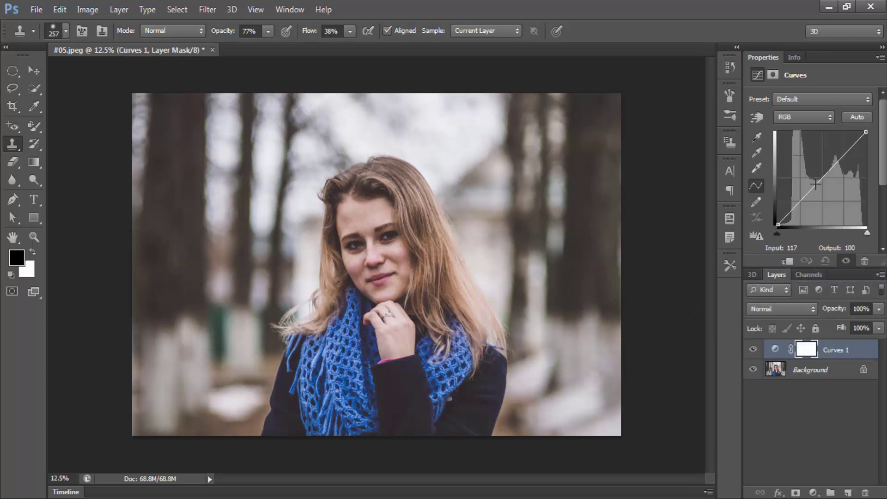
{"action": "left_click_drag", "start_coordinate": [812, 189], "coordinate": [812, 178]}
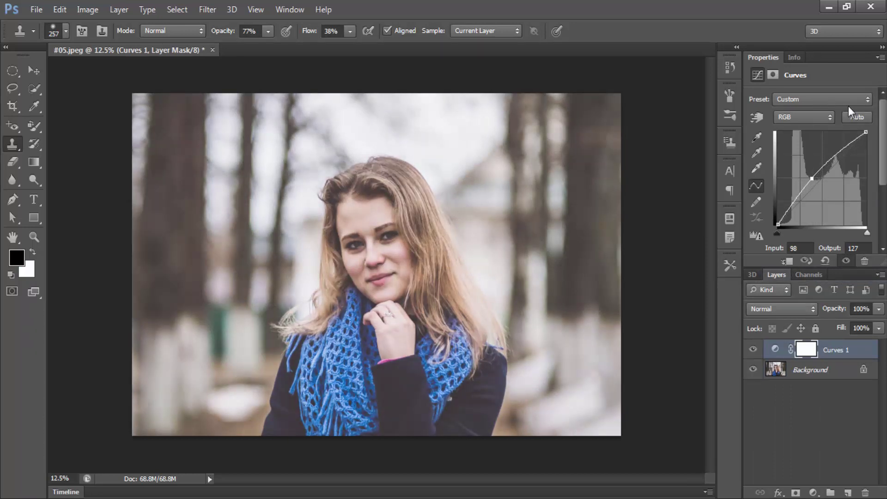
{"action": "left_click", "coordinate": [813, 492]}
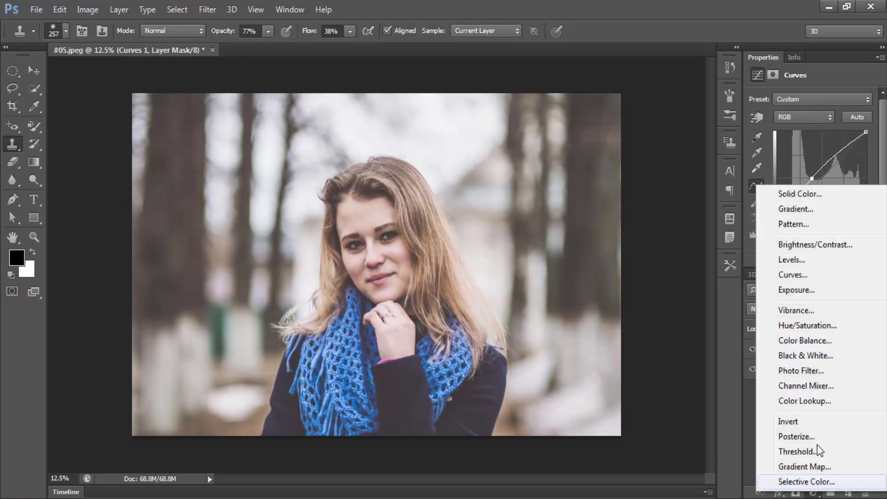
{"action": "left_click", "coordinate": [796, 260]}
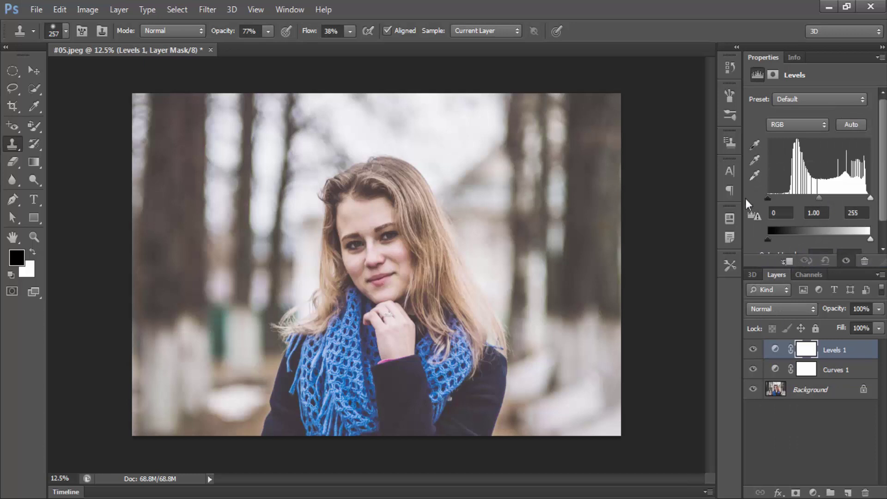
{"action": "left_click_drag", "start_coordinate": [768, 198], "coordinate": [814, 203]}
{"action": "left_click", "coordinate": [816, 445]}
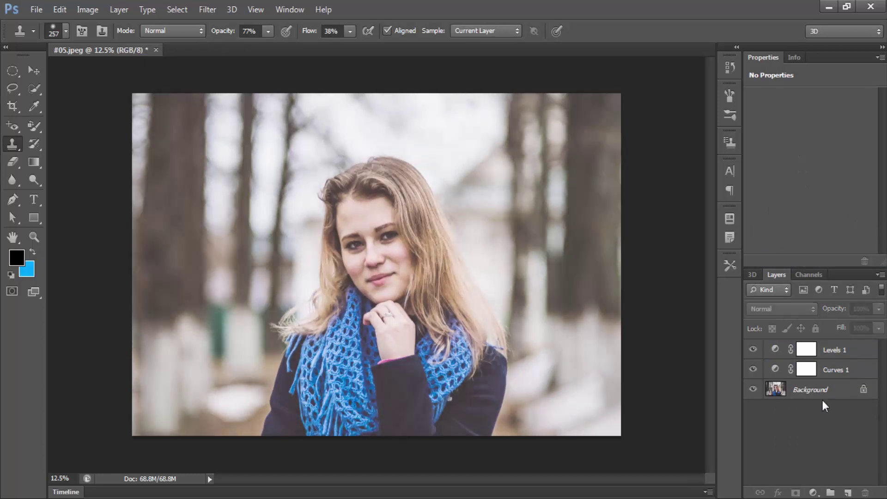
Clone over the left tree trunk on the Background layer.
{"action": "left_click", "coordinate": [808, 393]}
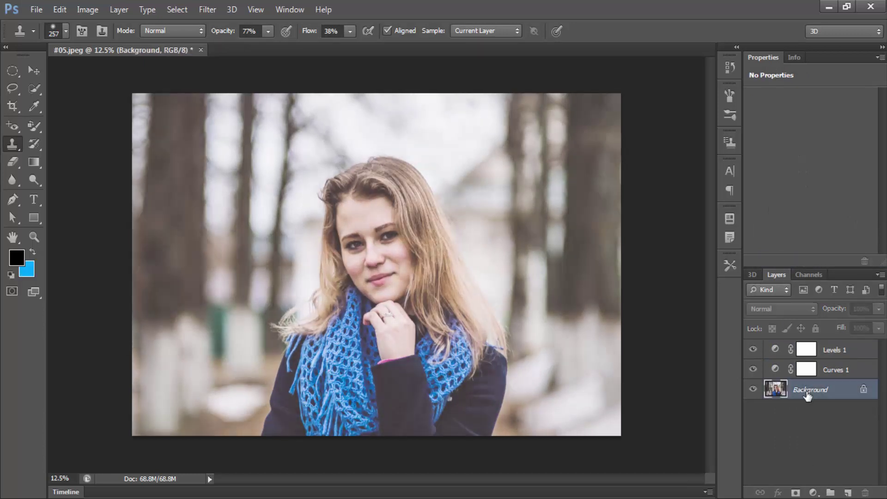
{"action": "left_click", "coordinate": [730, 67]}
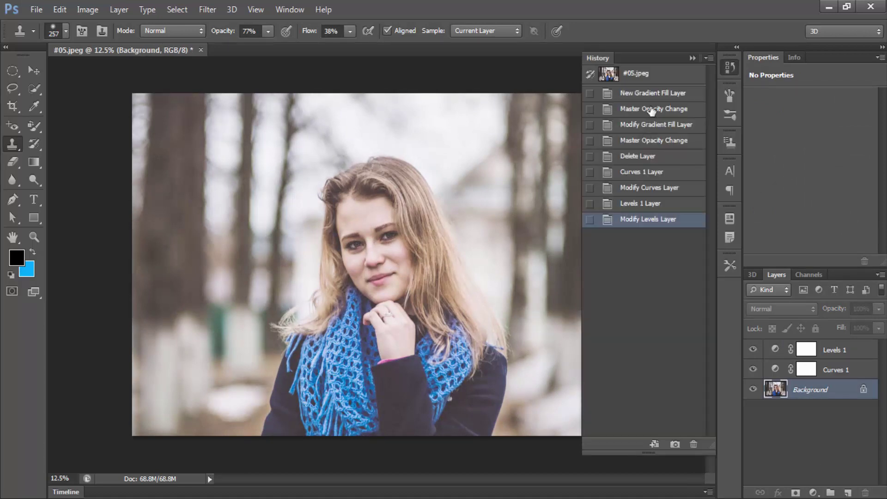
{"action": "left_click", "coordinate": [728, 68]}
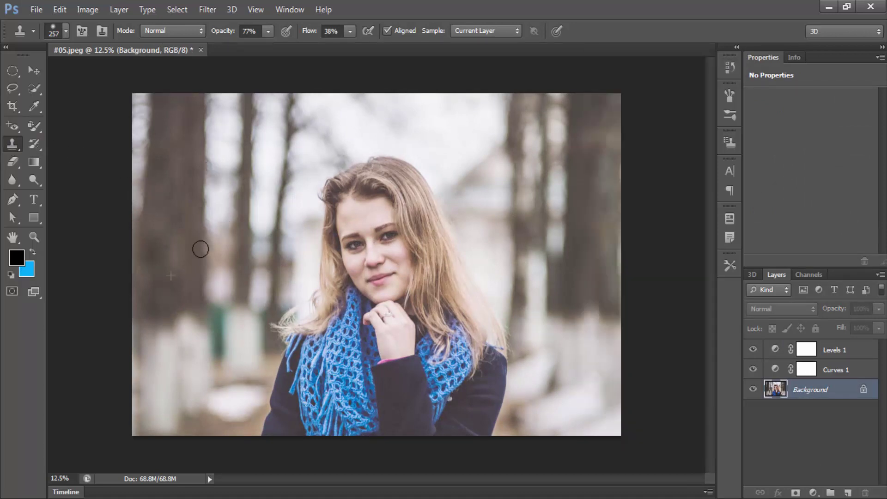
{"action": "left_click_drag", "start_coordinate": [200, 249], "coordinate": [200, 210]}
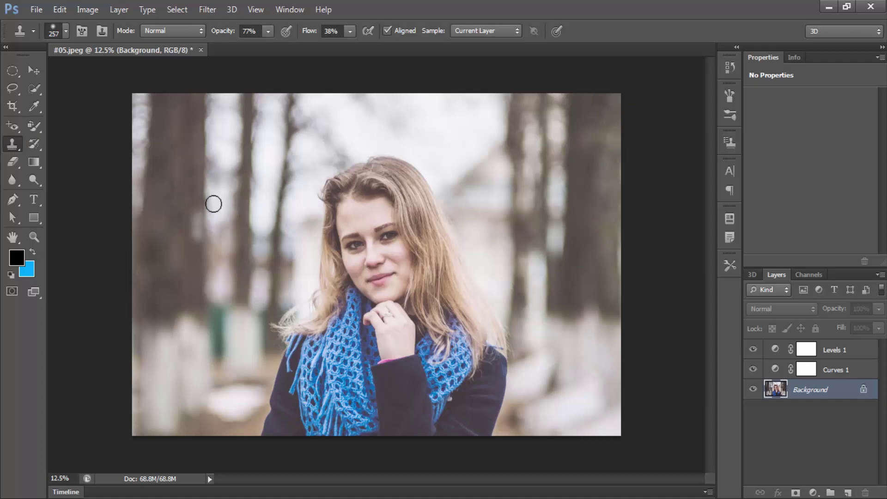
{"action": "left_click_drag", "start_coordinate": [213, 203], "coordinate": [221, 273]}
Add another clone stroke and compare clone-stroke states in the History panel.
{"action": "left_click", "coordinate": [727, 71]}
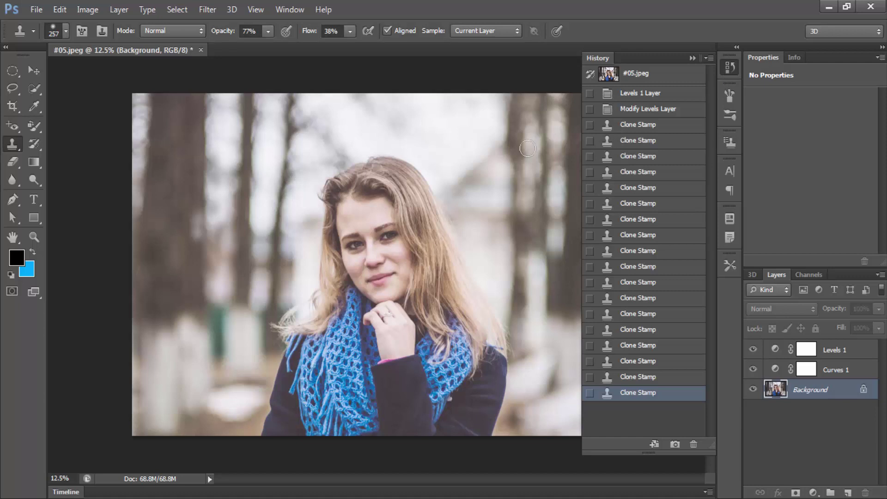
{"action": "left_click", "coordinate": [224, 196]}
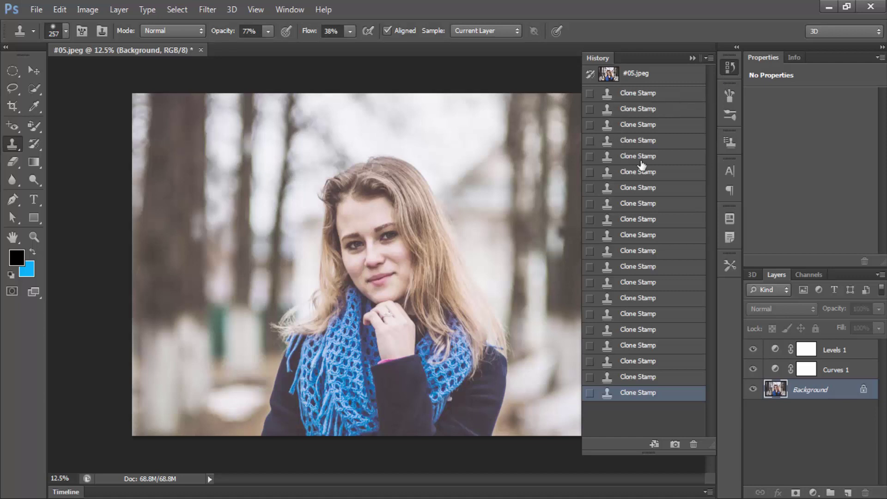
{"action": "left_click", "coordinate": [653, 97]}
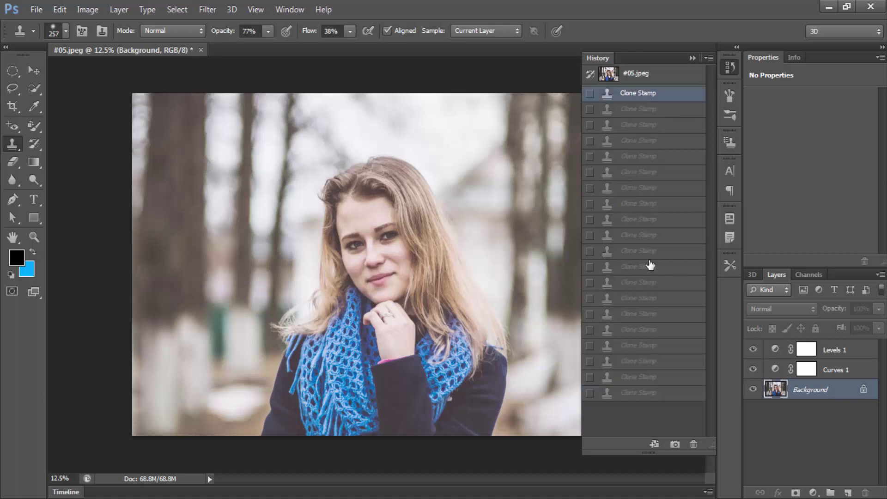
{"action": "left_click", "coordinate": [639, 393]}
{"action": "left_click", "coordinate": [728, 64]}
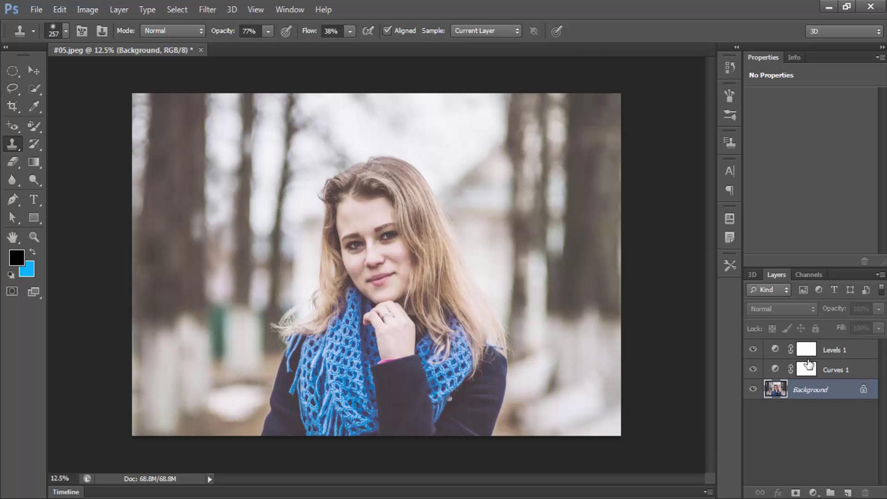
{"action": "left_click", "coordinate": [807, 369]}
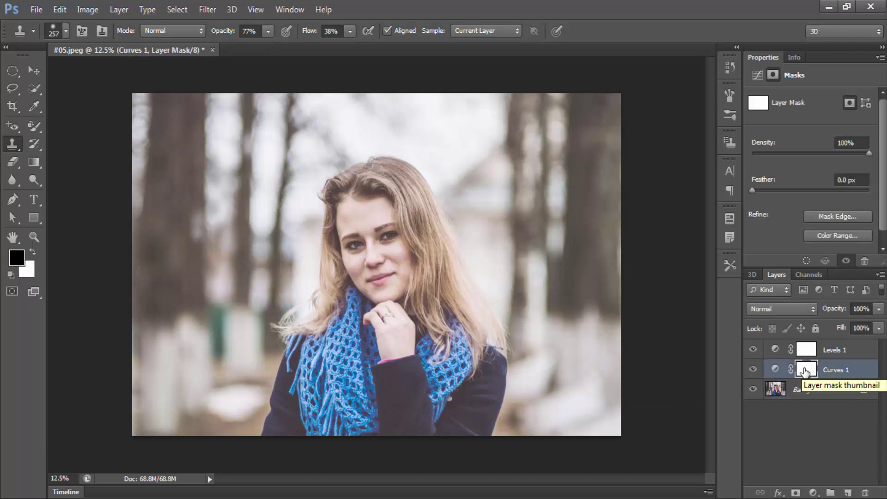
Toggle Curves 1 to compare, then pull its point back onto the diagonal.
{"action": "left_click", "coordinate": [753, 370]}
{"action": "left_click", "coordinate": [754, 370]}
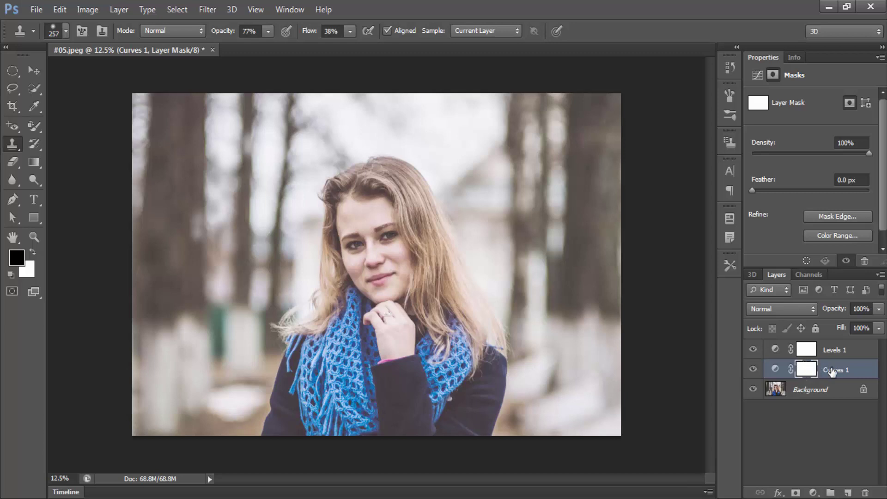
{"action": "left_click", "coordinate": [829, 369]}
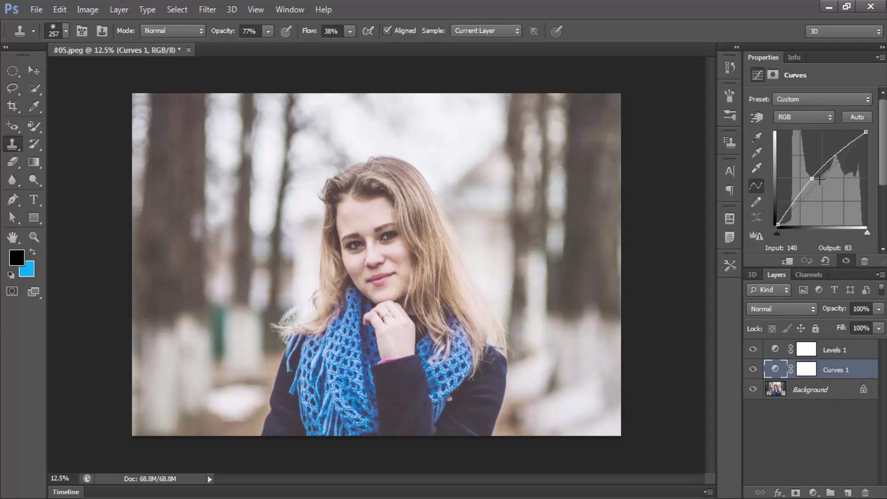
{"action": "left_click_drag", "start_coordinate": [812, 178], "coordinate": [817, 182]}
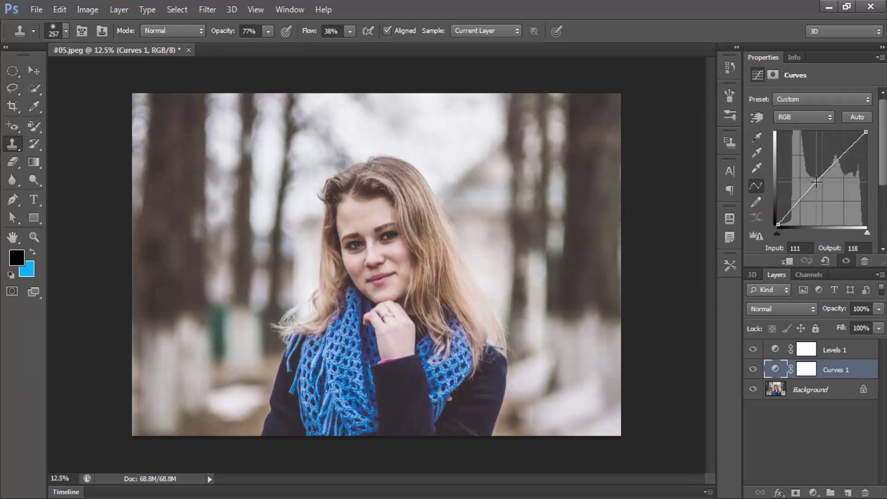
Set the Levels 1 black input to 0 and midtones to about 0.96.
{"action": "left_click", "coordinate": [806, 350]}
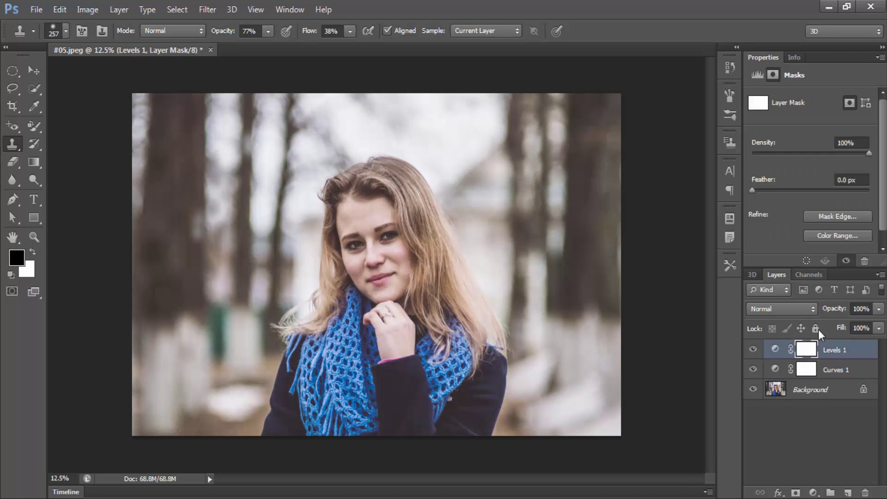
{"action": "left_click", "coordinate": [776, 350]}
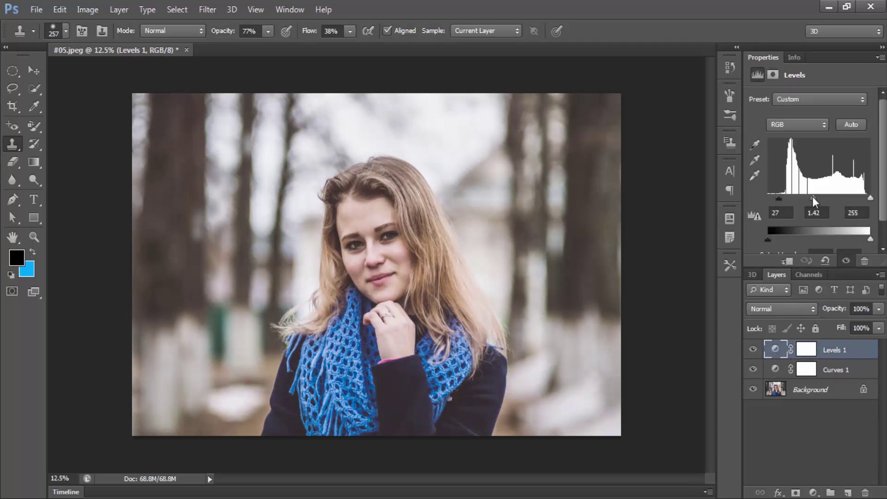
{"action": "mouse_move", "coordinate": [778, 197]}
{"action": "left_mouse_down"}
{"action": "mouse_move", "coordinate": [758, 201]}
{"action": "mouse_move", "coordinate": [821, 198]}
{"action": "left_mouse_up"}
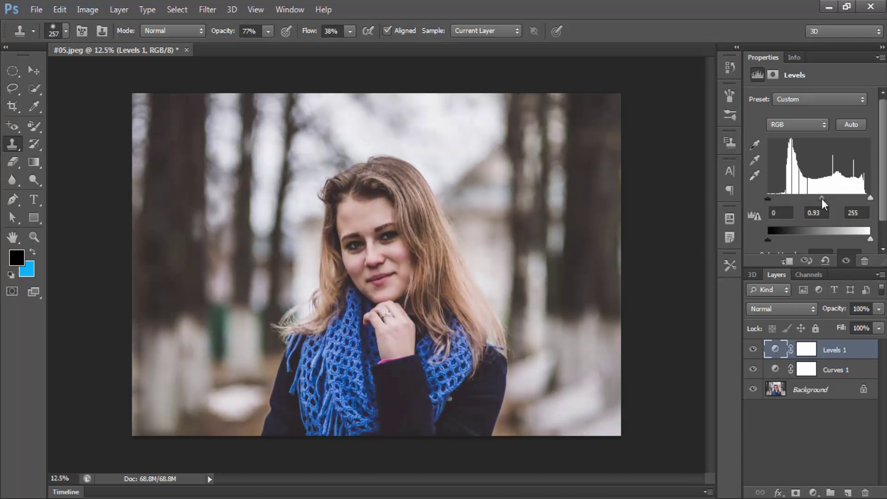
{"action": "mouse_move", "coordinate": [821, 200]}
{"action": "left_mouse_down"}
{"action": "mouse_move", "coordinate": [811, 209]}
{"action": "mouse_move", "coordinate": [822, 203]}
{"action": "left_mouse_up"}
{"action": "left_click", "coordinate": [821, 448]}
{"action": "left_click", "coordinate": [812, 393]}
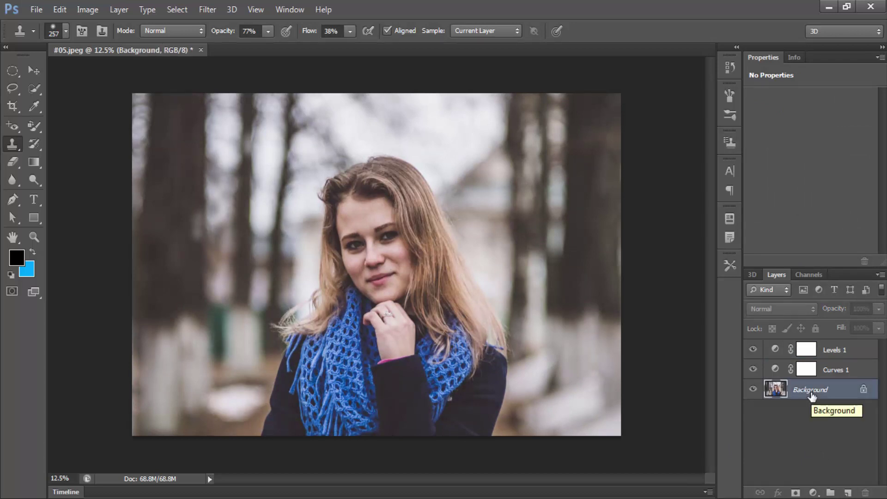
Add a Gradient Map adjustment layer over the portrait.
{"action": "left_click", "coordinate": [813, 493]}
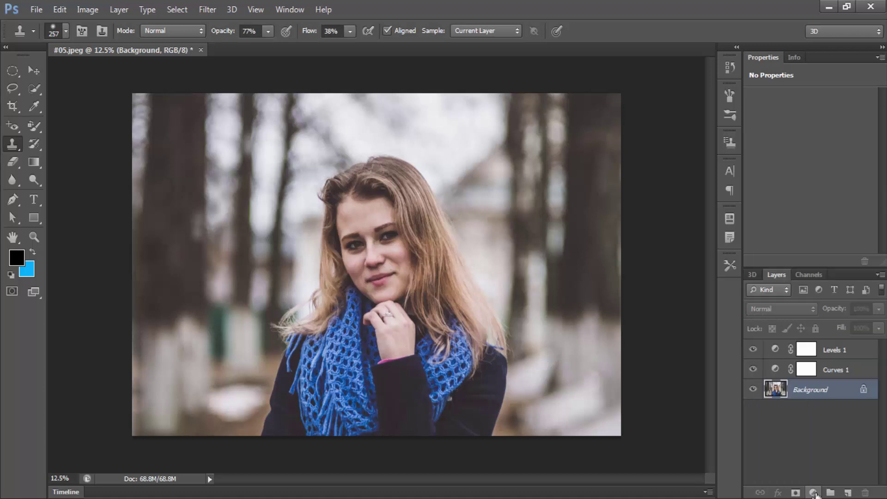
{"action": "left_click", "coordinate": [814, 494]}
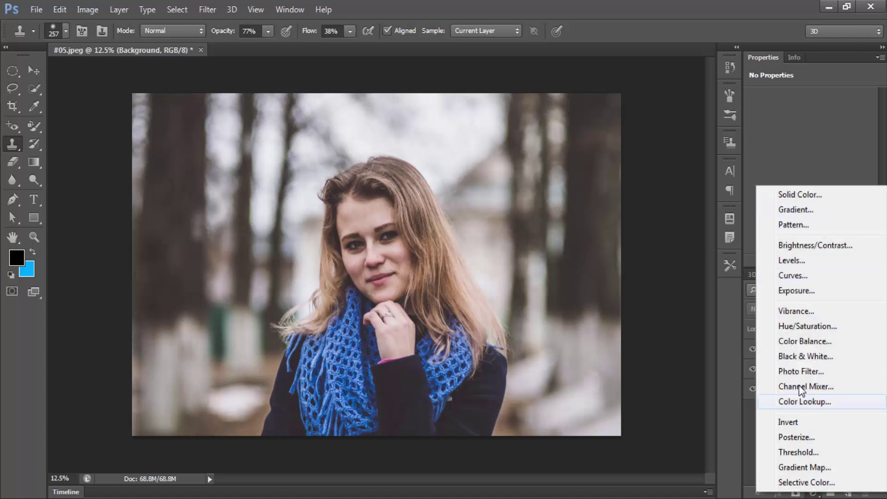
{"action": "left_click", "coordinate": [805, 468]}
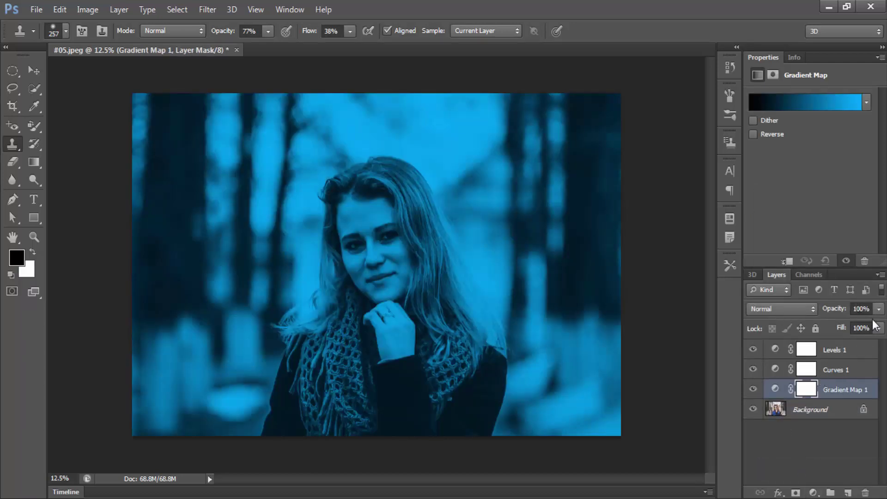
{"action": "left_click", "coordinate": [775, 389]}
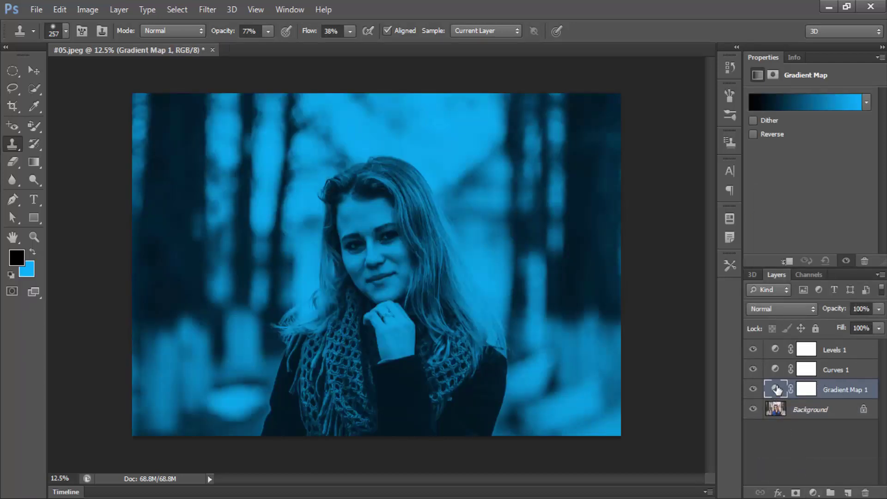
{"action": "left_click", "coordinate": [806, 390]}
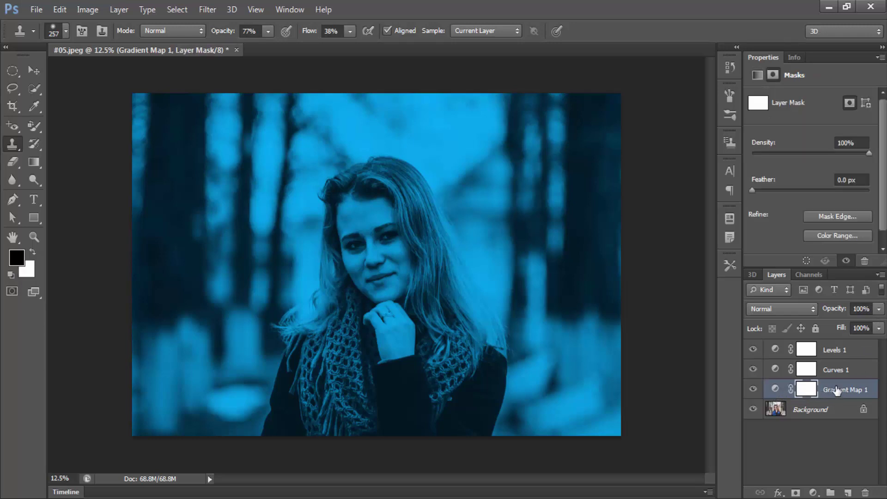
Fade the Gradient Map to 27% opacity, then delete all adjustment layers.
{"action": "left_click", "coordinate": [879, 309]}
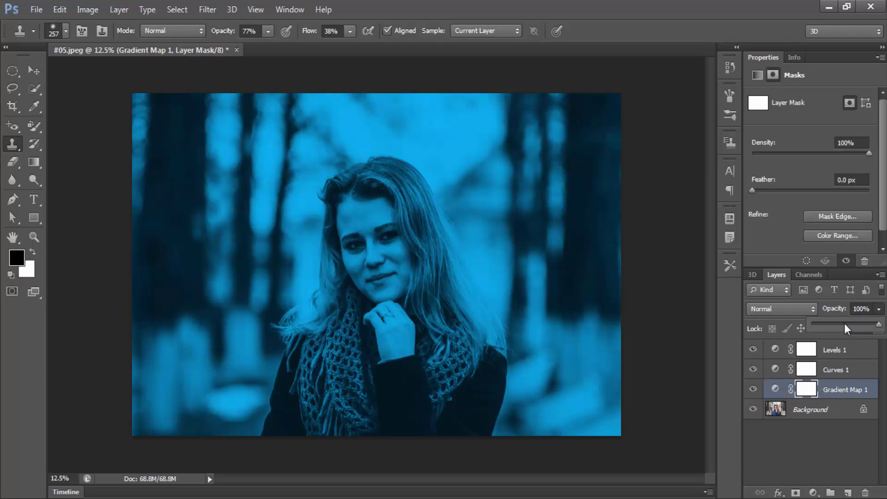
{"action": "left_click_drag", "start_coordinate": [879, 325], "coordinate": [831, 326]}
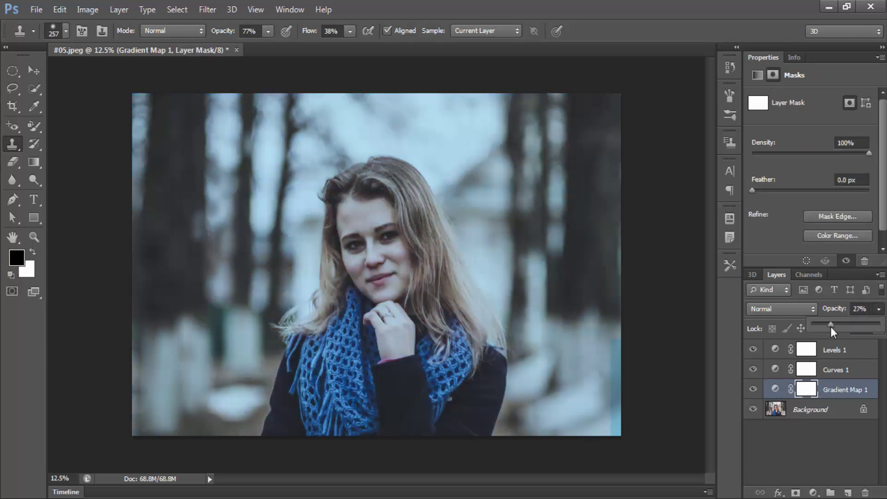
{"action": "left_click", "coordinate": [838, 391]}
{"action": "left_click", "coordinate": [834, 353], "text": "shift"}
{"action": "key", "text": "Delete"}
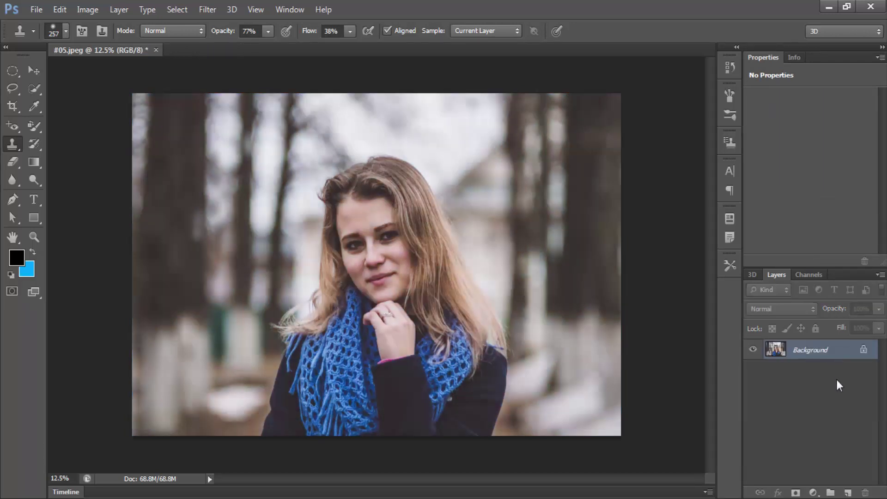
Look through the adjustment menus and bring up the Levels controls with Ctrl+L.
{"action": "left_click", "coordinate": [810, 493]}
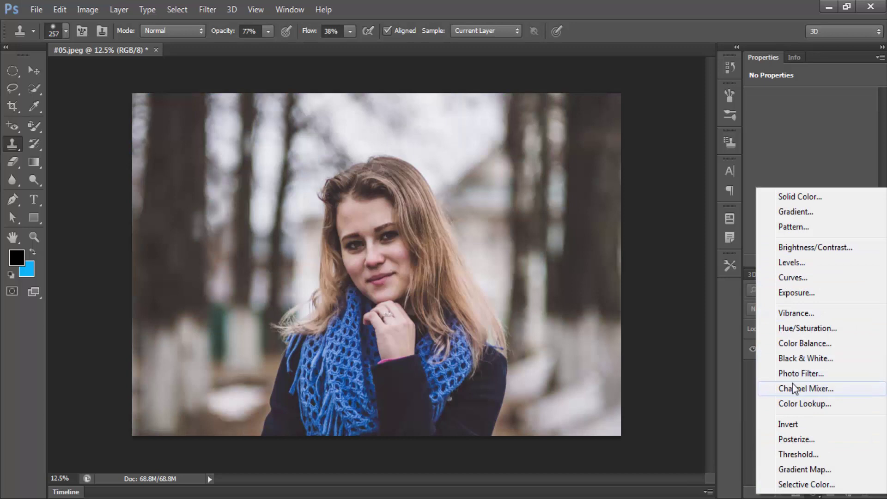
{"action": "left_click", "coordinate": [750, 427]}
{"action": "left_click", "coordinate": [88, 10]}
{"action": "mouse_move", "coordinate": [107, 44]}
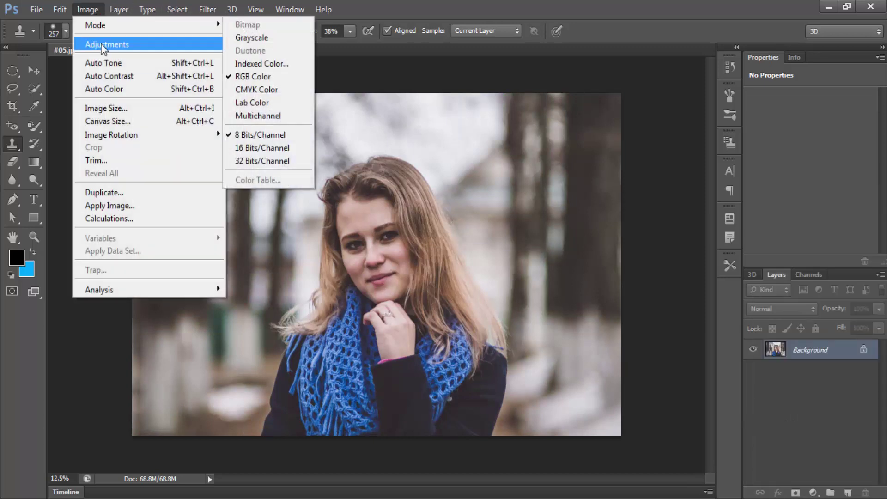
{"action": "left_click", "coordinate": [451, 6]}
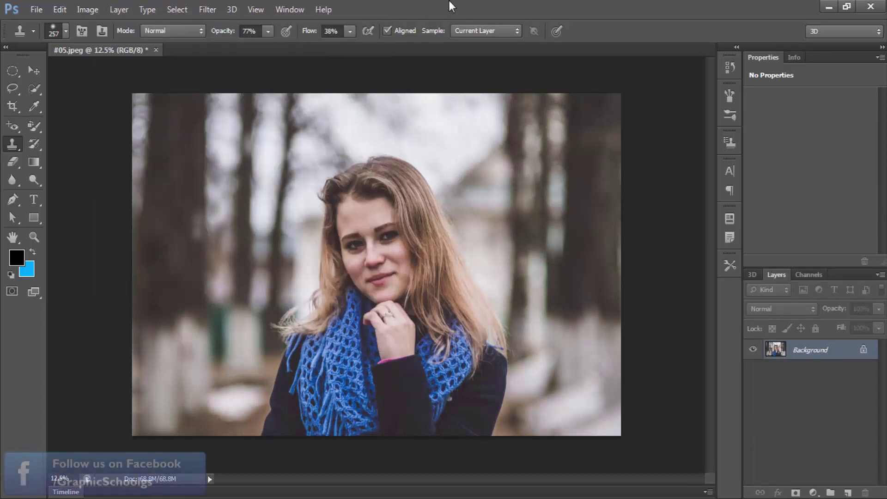
{"action": "key", "text": "i"}
{"action": "key", "text": "ctrl+l"}
Add a Levels adjustment layer with the black input raised to 19.
{"action": "mouse_move", "coordinate": [622, 235]}
{"action": "left_mouse_down"}
{"action": "mouse_move", "coordinate": [603, 238]}
{"action": "mouse_move", "coordinate": [634, 237]}
{"action": "left_mouse_up"}
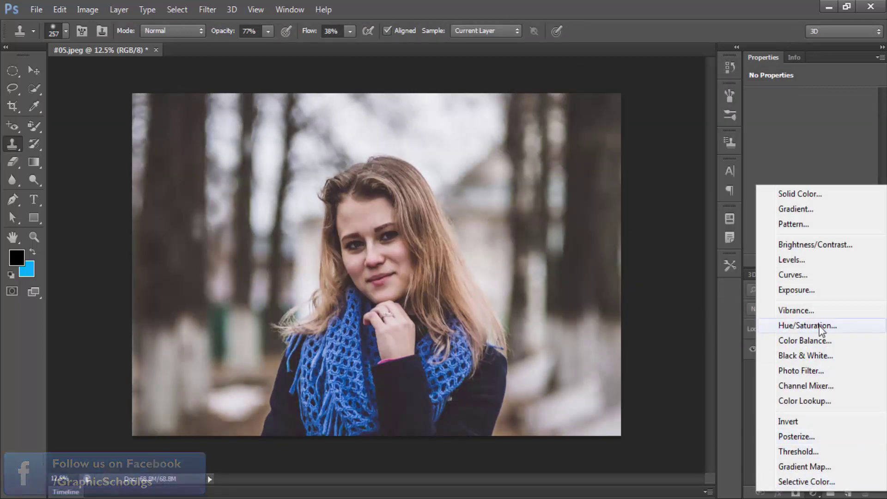
{"action": "left_click", "coordinate": [794, 268]}
{"action": "left_click_drag", "start_coordinate": [819, 197], "coordinate": [788, 201]}
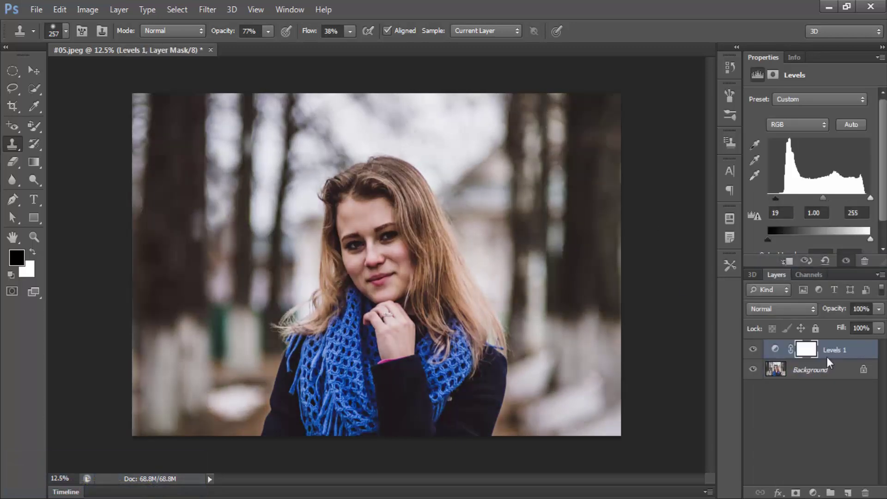
{"action": "left_click", "coordinate": [823, 437]}
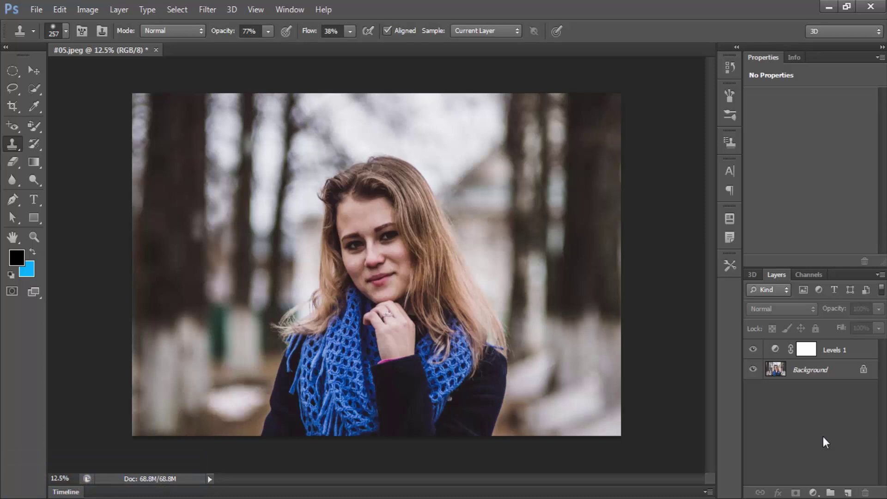
{"action": "left_click", "coordinate": [813, 492]}
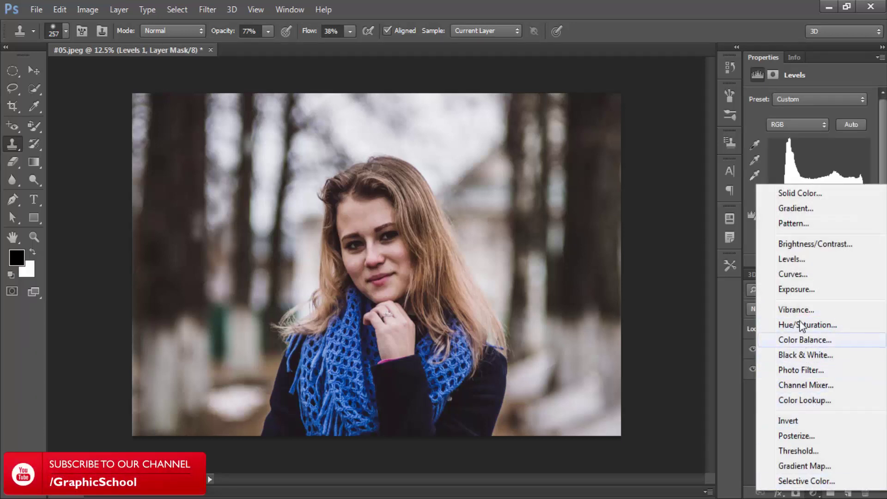
Add a Color Balance layer with midtones Magenta–Green +9 and Yellow–Blue +2.
{"action": "left_click", "coordinate": [806, 341]}
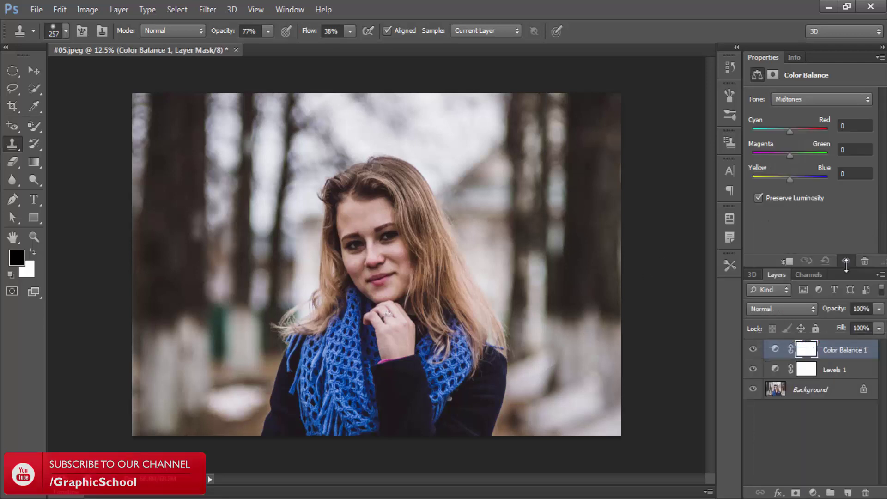
{"action": "left_click_drag", "start_coordinate": [789, 178], "coordinate": [792, 155]}
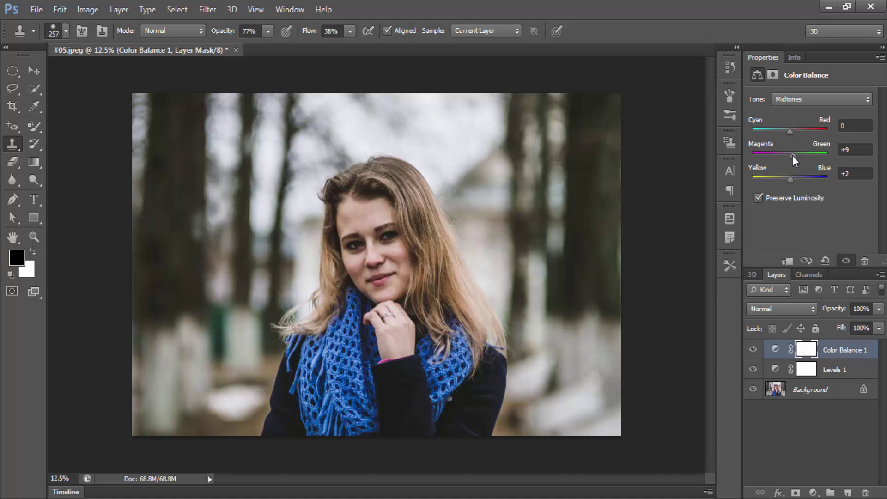
{"action": "left_click", "coordinate": [804, 372]}
{"action": "left_click", "coordinate": [832, 351]}
{"action": "left_click", "coordinate": [813, 493]}
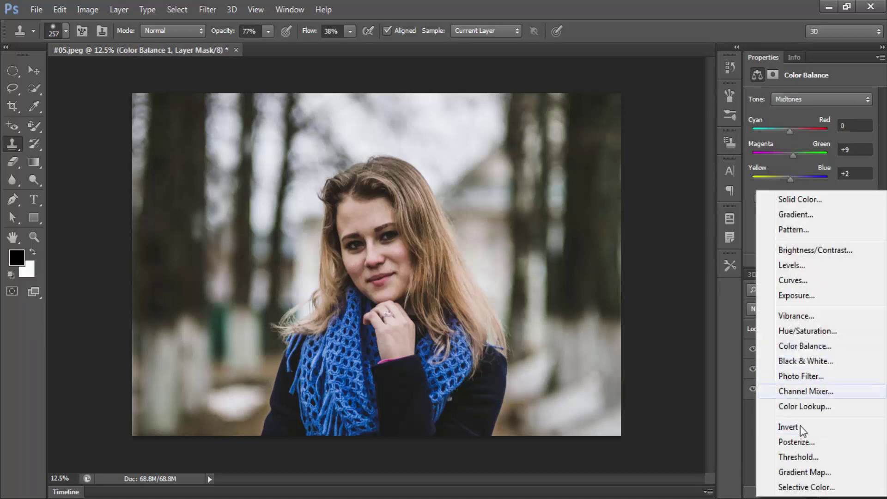
{"action": "left_click", "coordinate": [749, 416]}
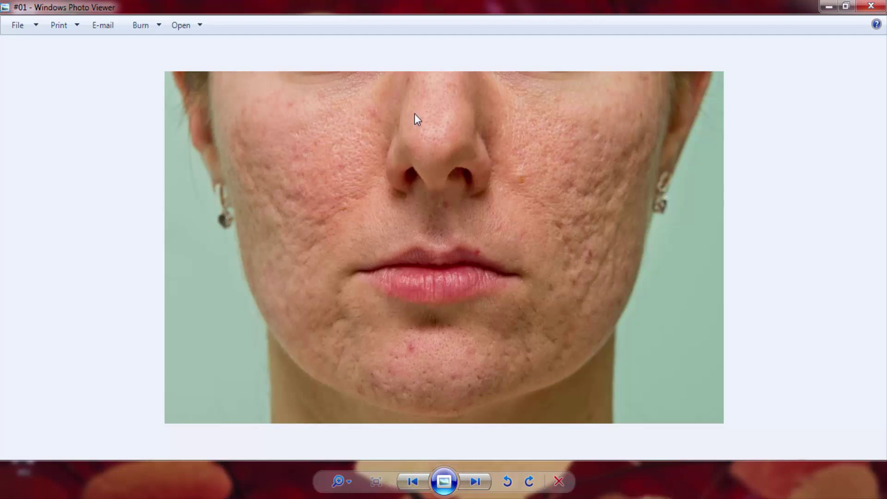
Advance through photos #03, #04 and #05 to reach #02, the blonde woman.
{"action": "left_click", "coordinate": [485, 476]}
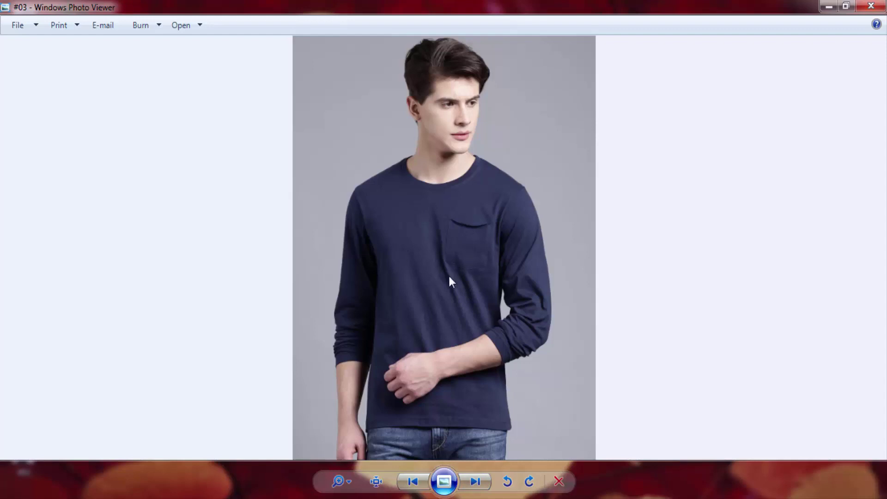
{"action": "key", "text": "Right"}
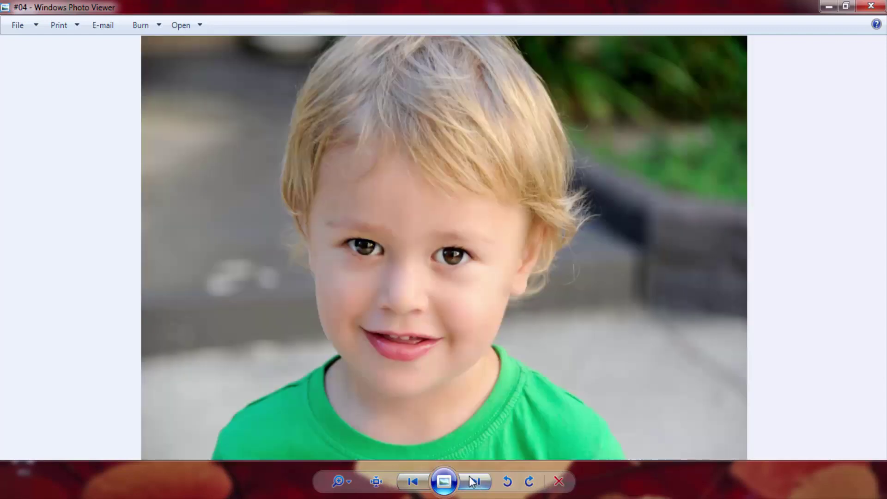
{"action": "left_click", "coordinate": [476, 483]}
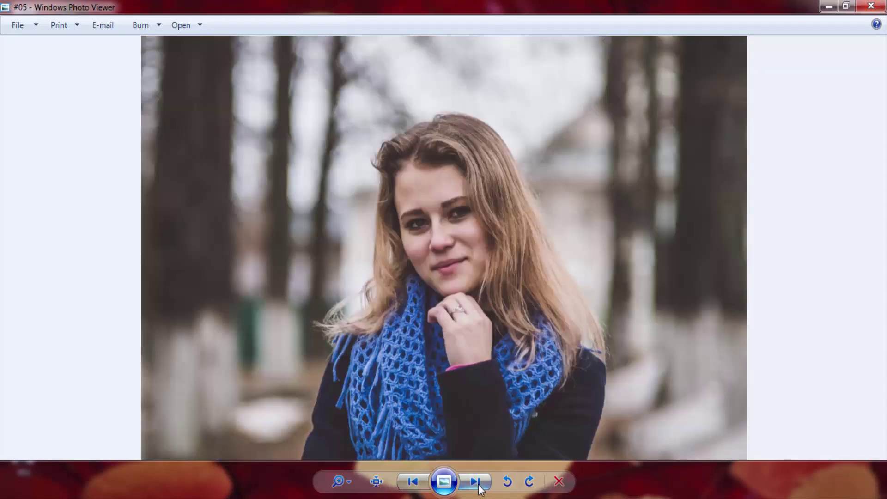
{"action": "left_click", "coordinate": [478, 480]}
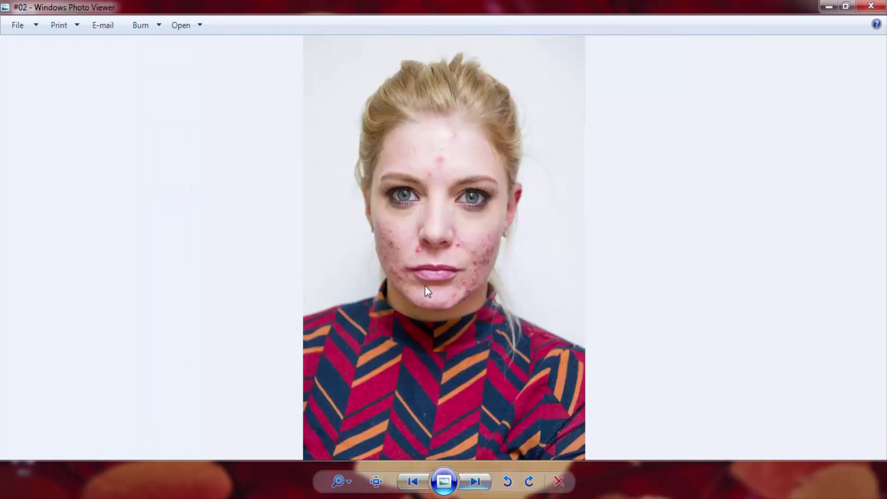